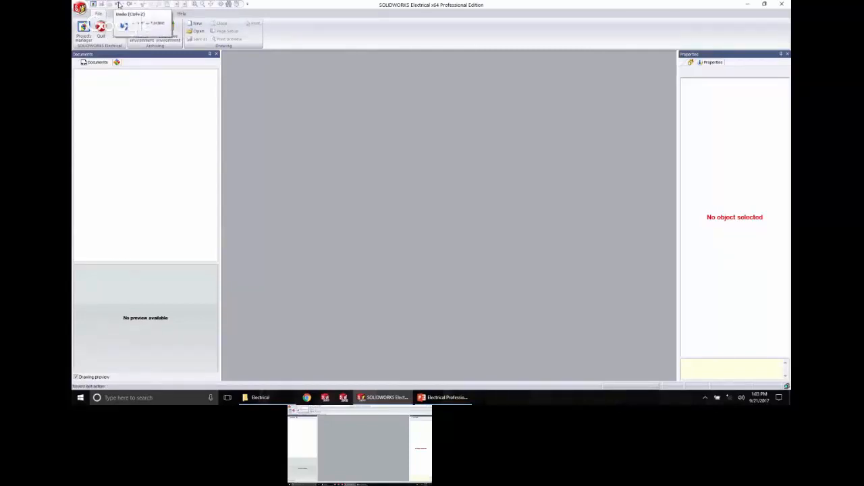
Open the interface configuration and review the graphic options, including crosshair size, zoom, available styles, display modes and interface reset.
{"action": "left_click", "coordinate": [81, 8]}
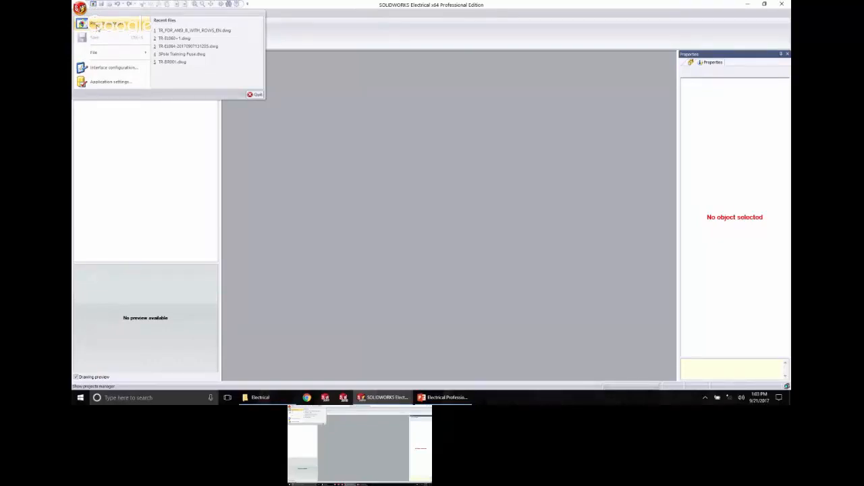
{"action": "left_click", "coordinate": [108, 68]}
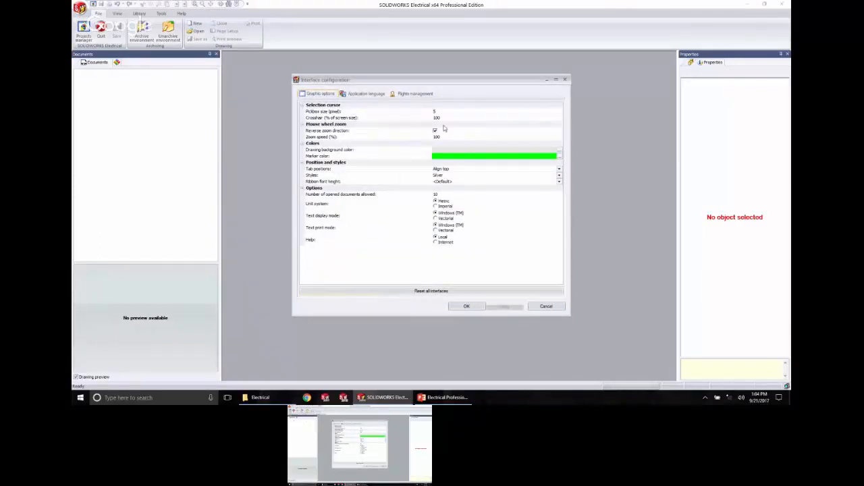
{"action": "left_click", "coordinate": [442, 117]}
{"action": "key", "text": "ctrl"}
{"action": "left_click", "coordinate": [440, 134]}
{"action": "left_click", "coordinate": [447, 176]}
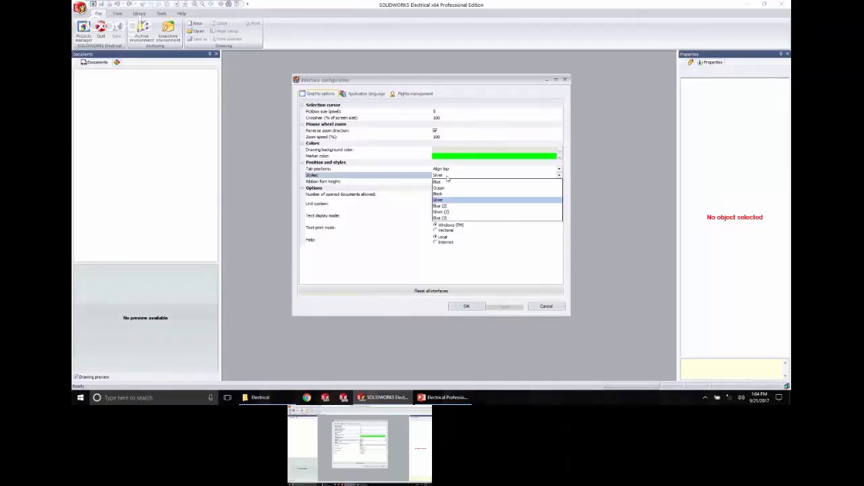
{"action": "left_click", "coordinate": [411, 260]}
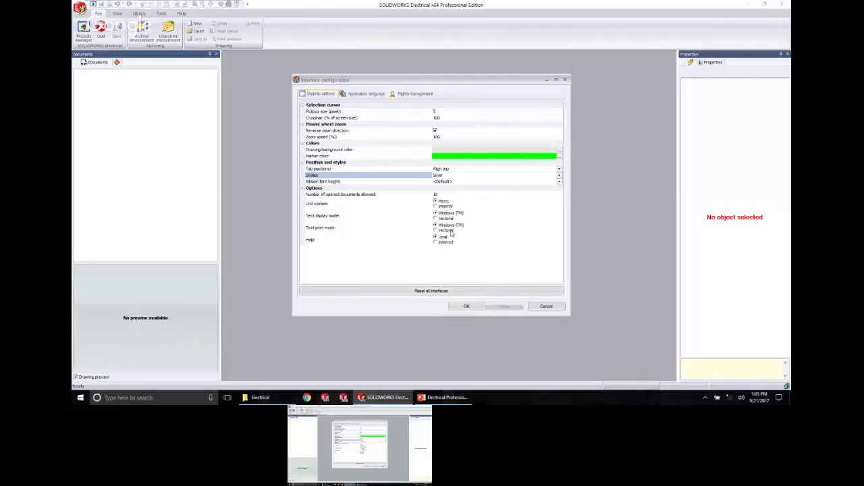
{"action": "mouse_move", "coordinate": [442, 247]}
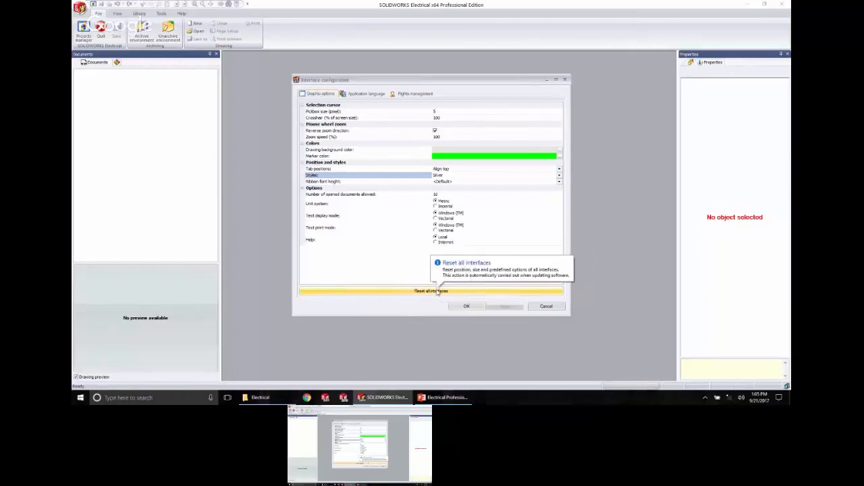
Review the application language and rights management settings, then close the interface configuration without saving.
{"action": "left_click", "coordinate": [365, 93]}
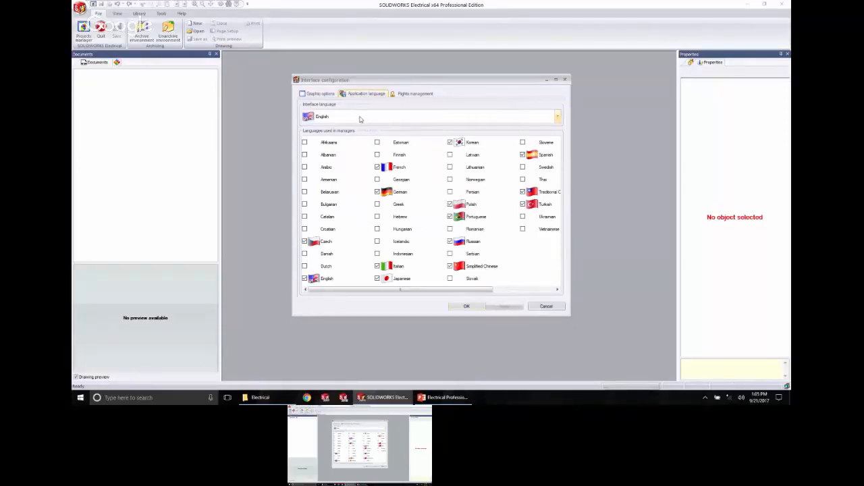
{"action": "left_click", "coordinate": [411, 94]}
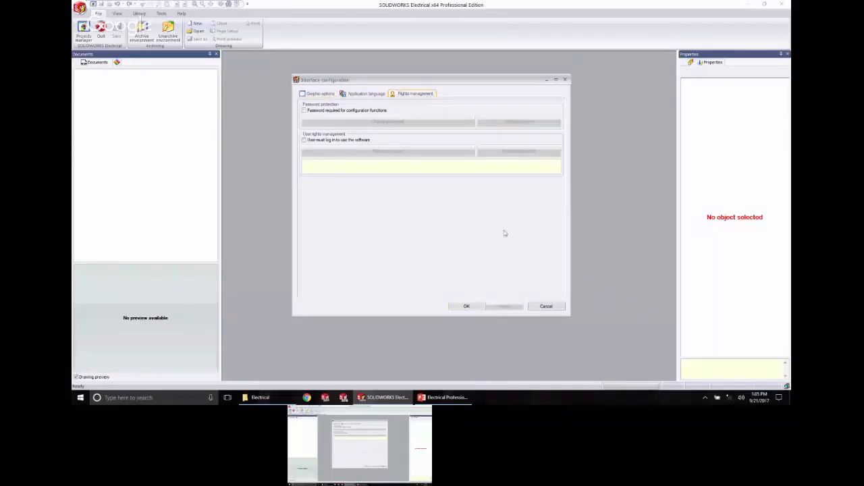
{"action": "left_click", "coordinate": [542, 310]}
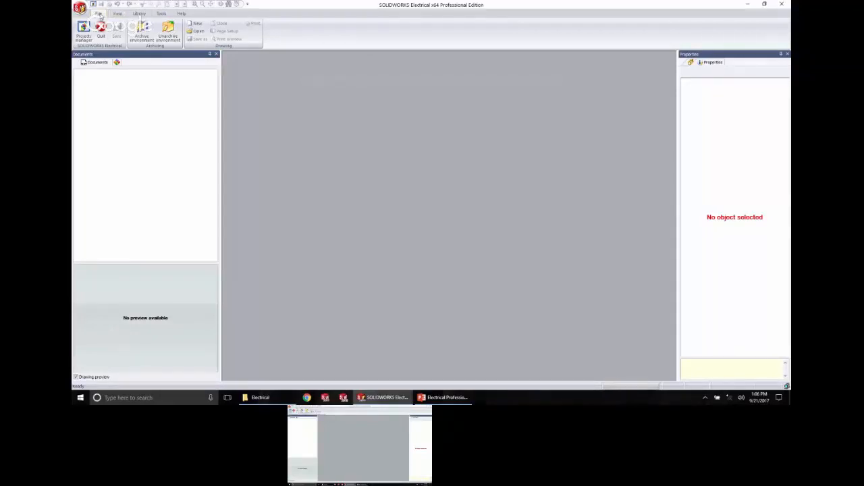
Hide the docked panel that shares space with Properties and show it again.
{"action": "left_click", "coordinate": [116, 14]}
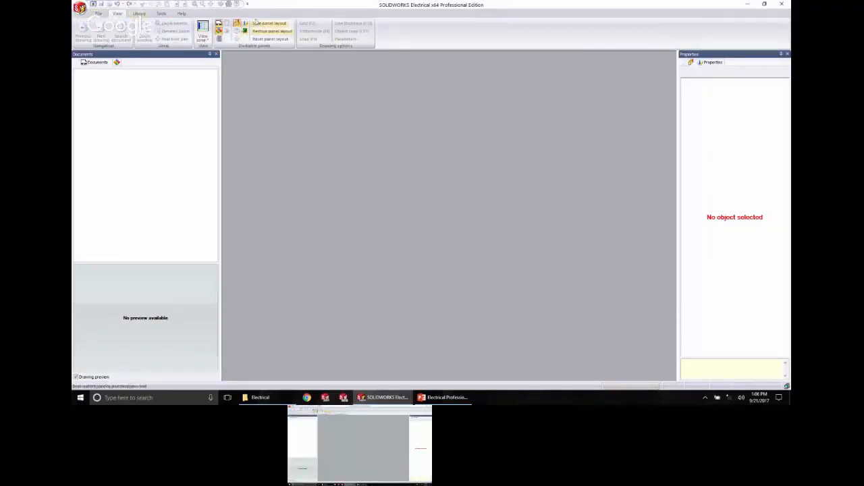
{"action": "left_click", "coordinate": [237, 24]}
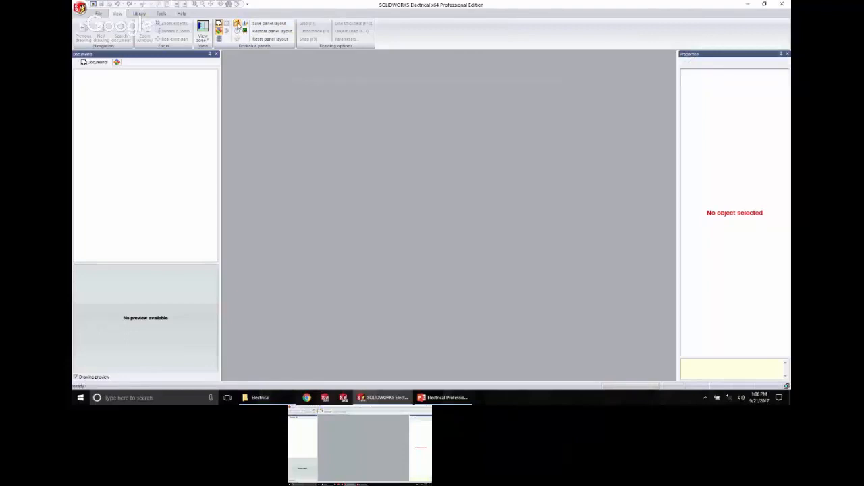
{"action": "left_click", "coordinate": [238, 26]}
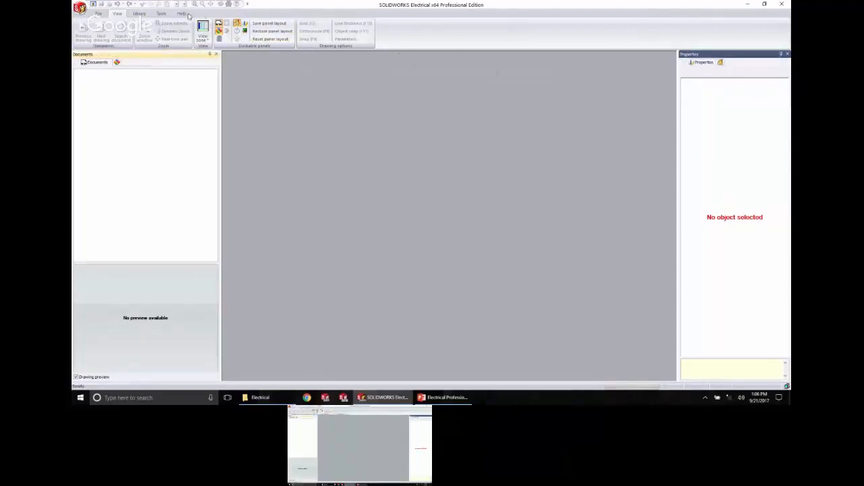
Open the Symbols manager from the library tools and list the symbols in the Capacitors class.
{"action": "left_click", "coordinate": [140, 13]}
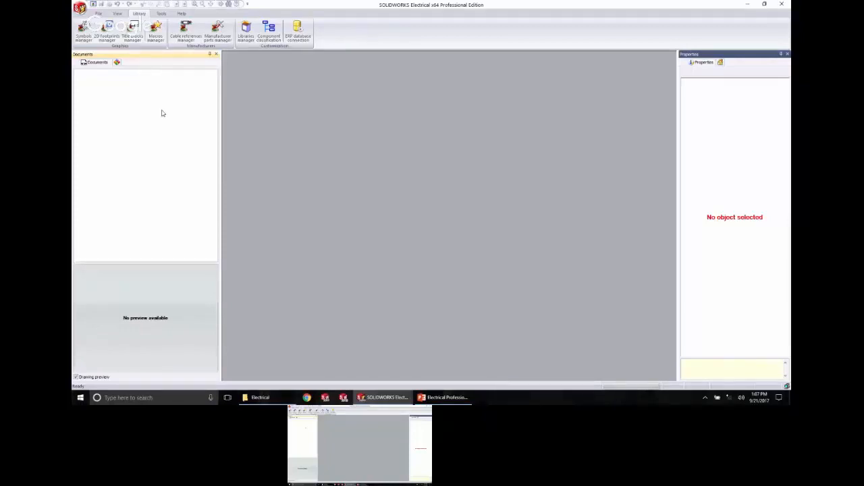
{"action": "left_click", "coordinate": [98, 14]}
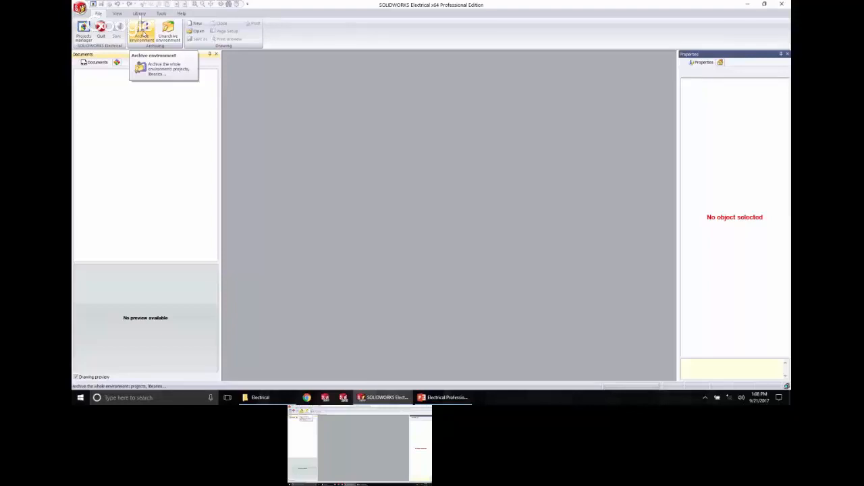
{"action": "left_click", "coordinate": [145, 14]}
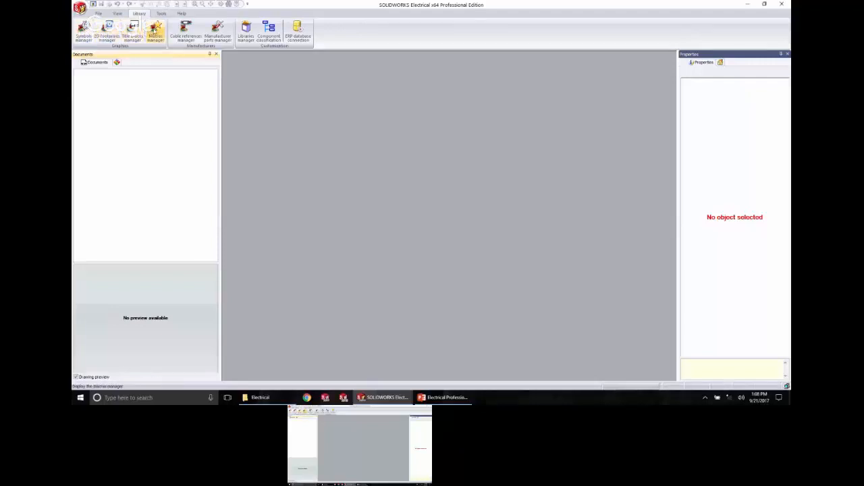
{"action": "left_click", "coordinate": [83, 34]}
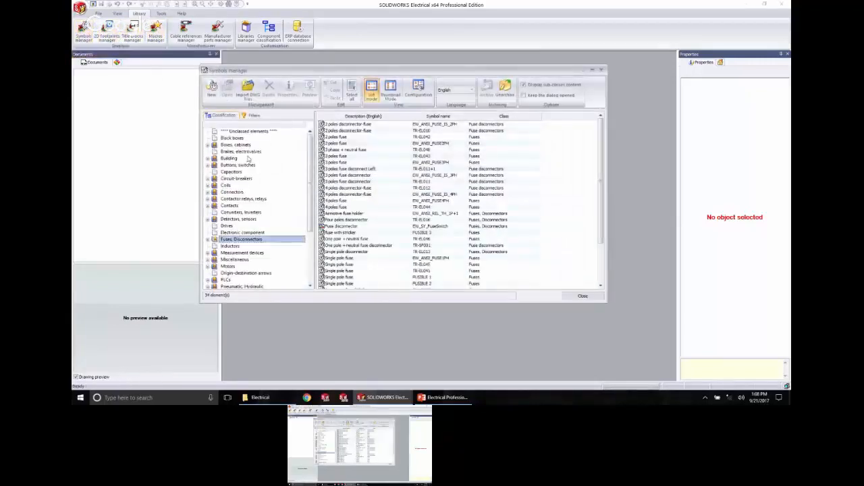
{"action": "mouse_move", "coordinate": [309, 202]}
{"action": "left_mouse_down"}
{"action": "mouse_move", "coordinate": [311, 227]}
{"action": "mouse_move", "coordinate": [311, 201]}
{"action": "left_mouse_up"}
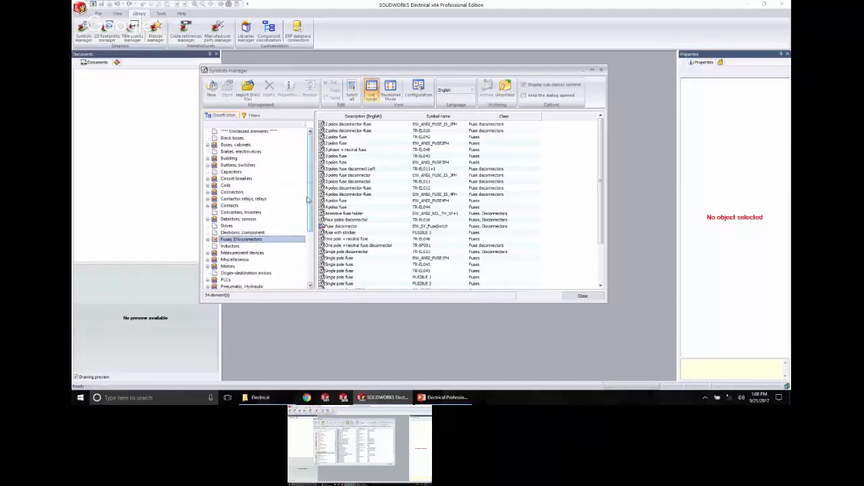
{"action": "left_click", "coordinate": [245, 174]}
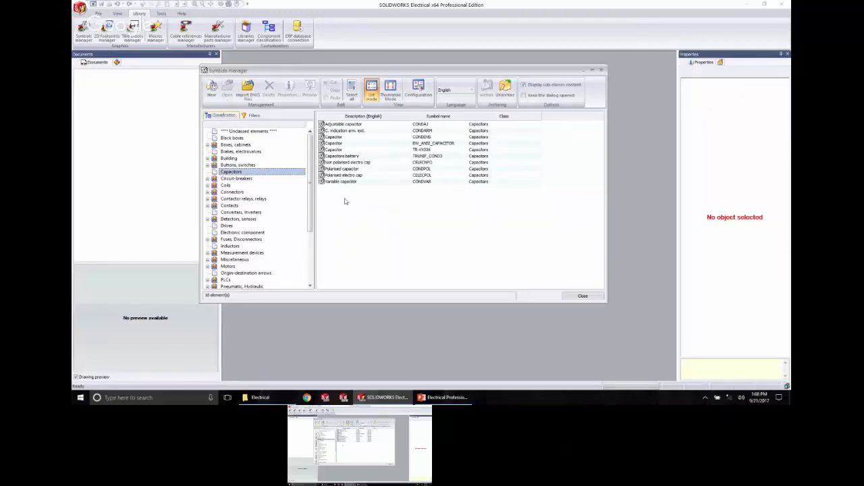
Browse the symbols under Buttons, switches and its Emergency subclass, as well as Black boxes and the unclassed elements.
{"action": "left_click", "coordinate": [247, 166]}
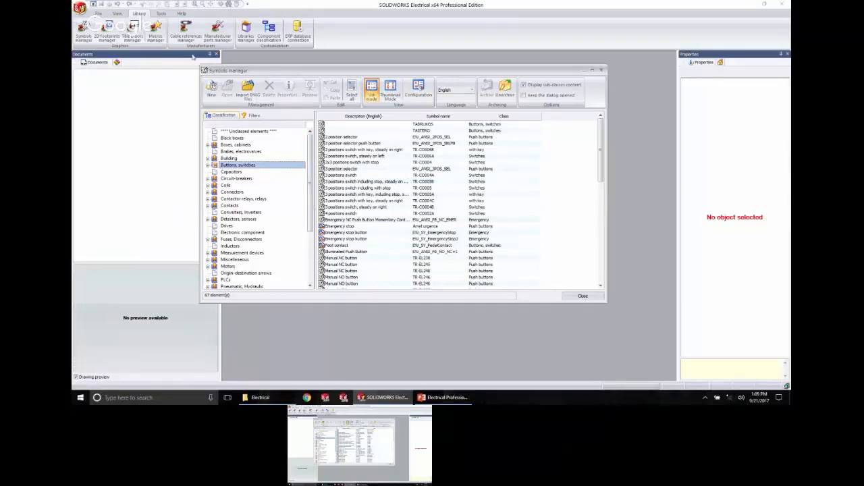
{"action": "left_click", "coordinate": [207, 165]}
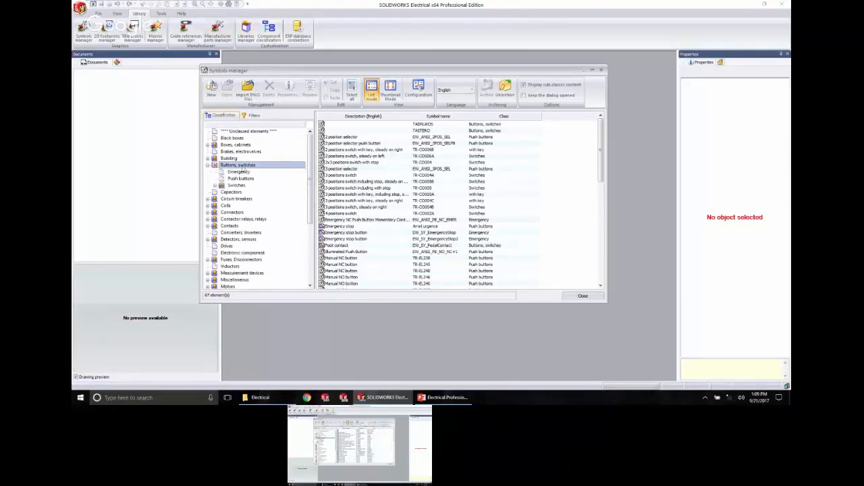
{"action": "left_click", "coordinate": [239, 172]}
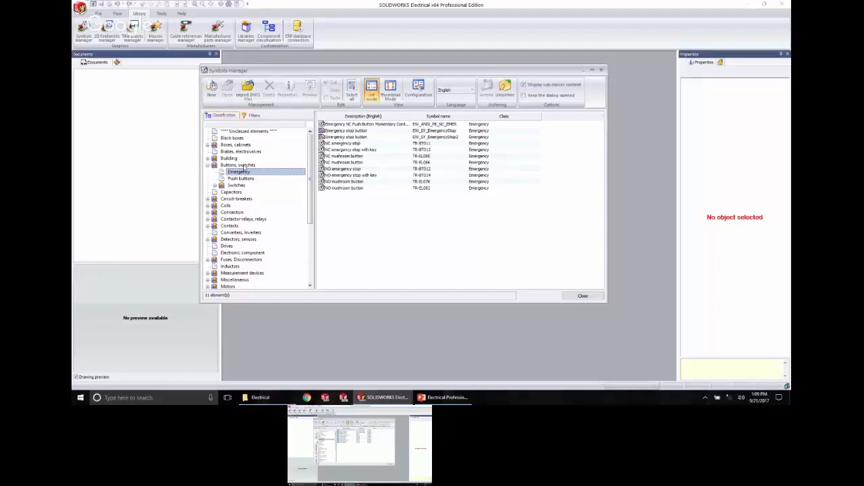
{"action": "left_click", "coordinate": [244, 165]}
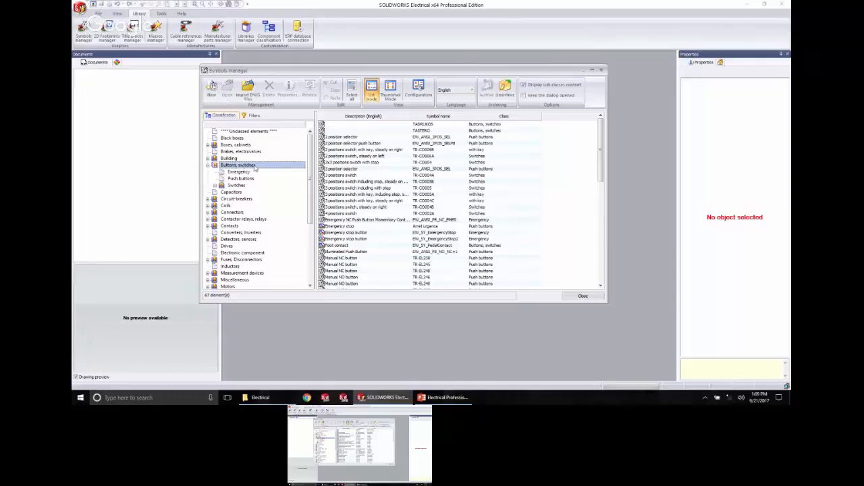
{"action": "left_click", "coordinate": [241, 138]}
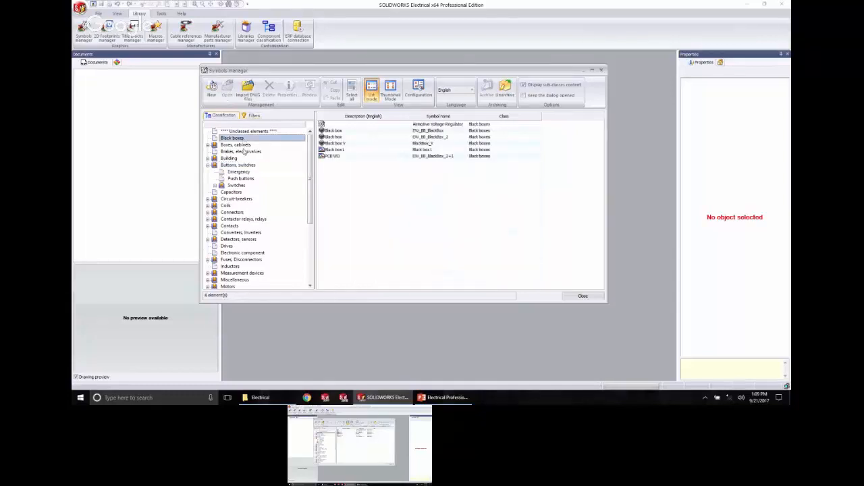
{"action": "left_click", "coordinate": [257, 131]}
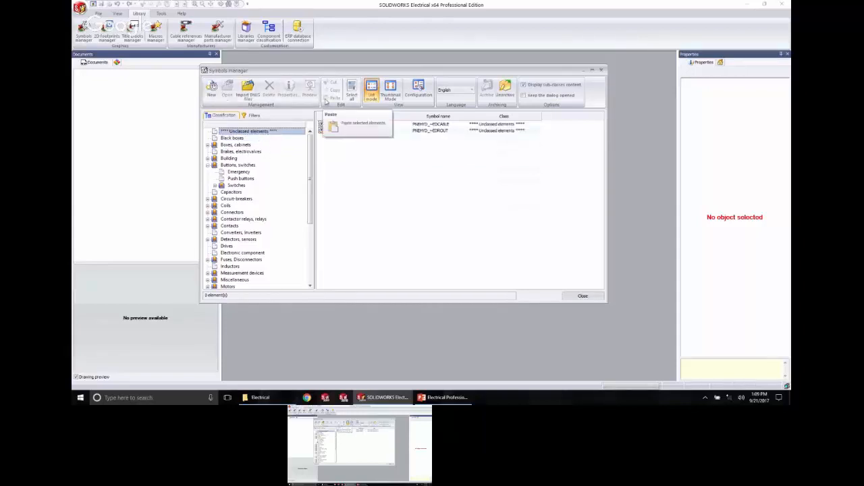
Review the symbol filter criteria, return to the classification tree and close the Symbols manager.
{"action": "left_click", "coordinate": [253, 115]}
{"action": "key", "text": "ctrl"}
{"action": "key", "text": "ctrl"}
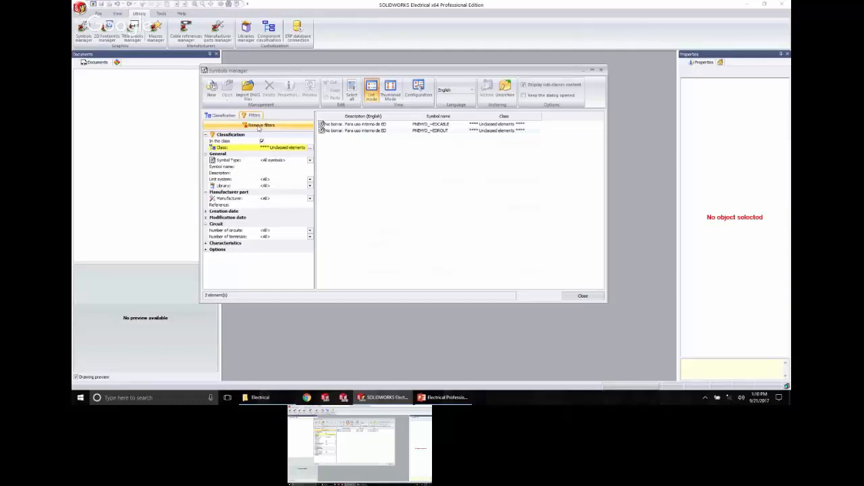
{"action": "left_click", "coordinate": [214, 116]}
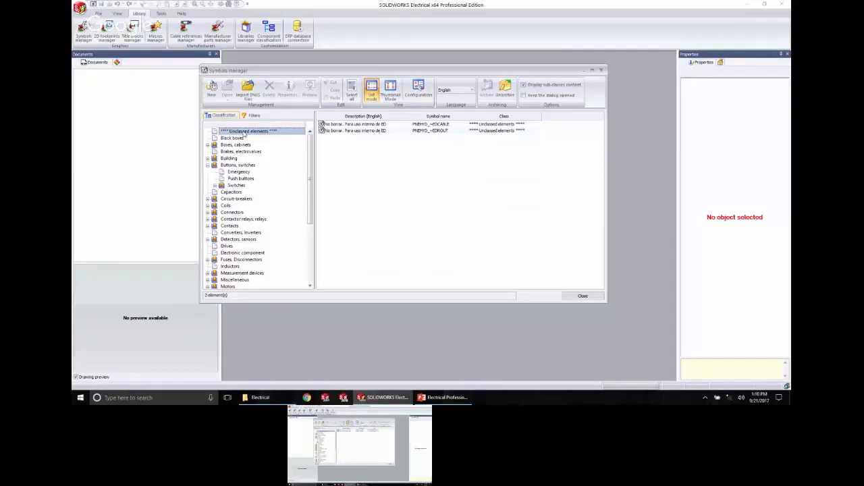
{"action": "left_click", "coordinate": [573, 297]}
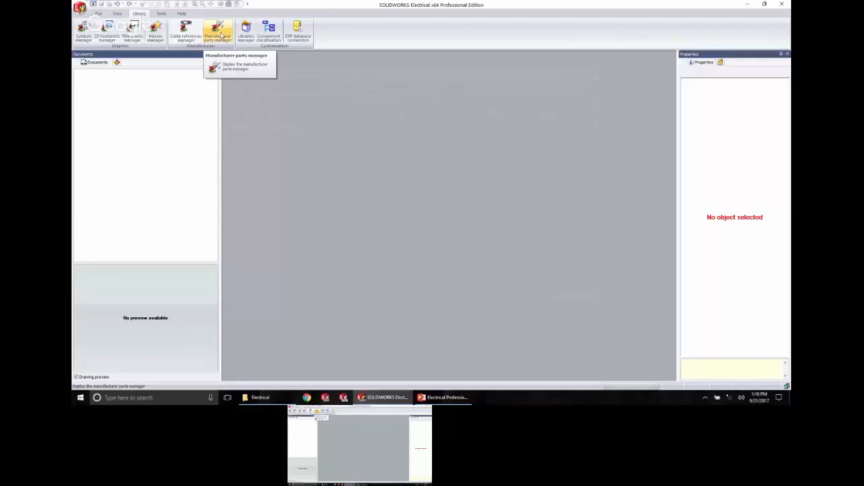
Open the Manufacturer parts manager, examine its classes and the capacitor parts, and close it.
{"action": "left_click", "coordinate": [222, 35]}
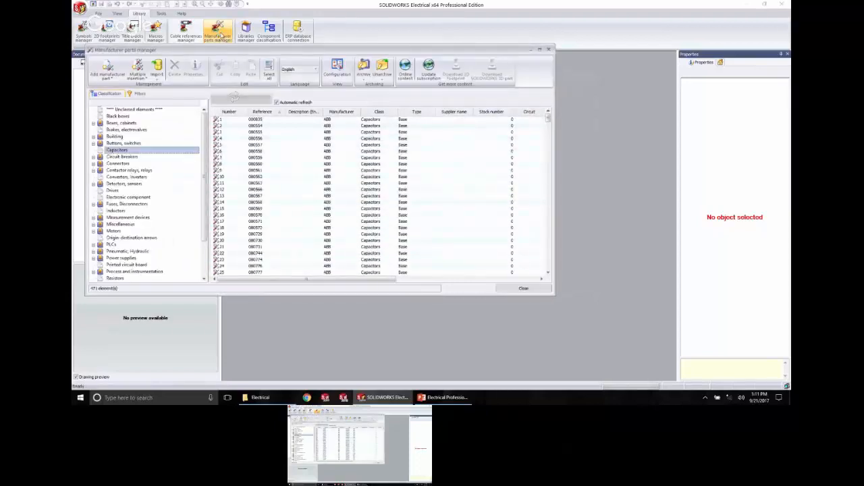
{"action": "left_click_drag", "start_coordinate": [307, 53], "coordinate": [411, 78]}
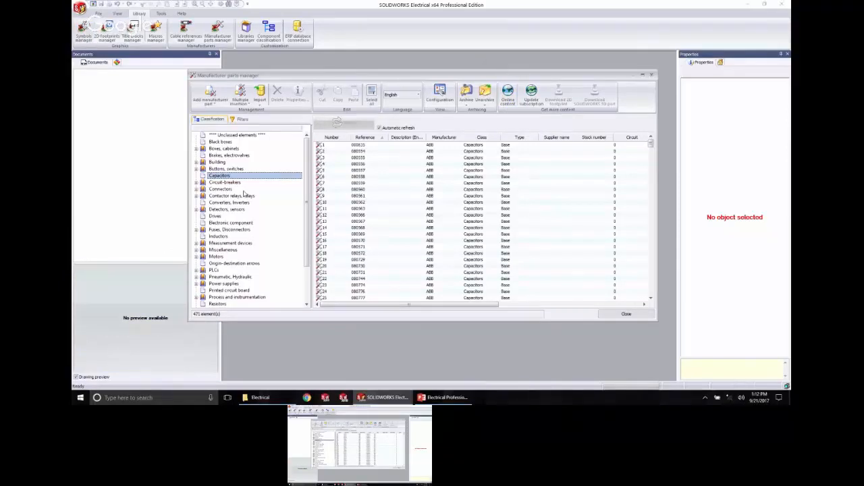
{"action": "left_click", "coordinate": [652, 75]}
Switch to the PowerPoint presentation and display slide 11, Data Relationships: What is a component?
{"action": "left_click", "coordinate": [446, 397]}
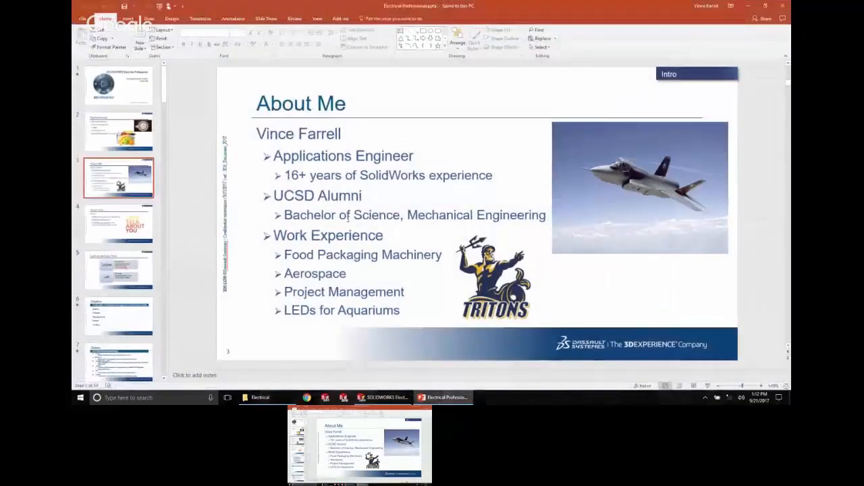
{"action": "scroll", "coordinate": [122, 224], "scroll_direction": "down", "scroll_amount": 5}
{"action": "scroll", "coordinate": [122, 224], "scroll_direction": "down", "scroll_amount": 5}
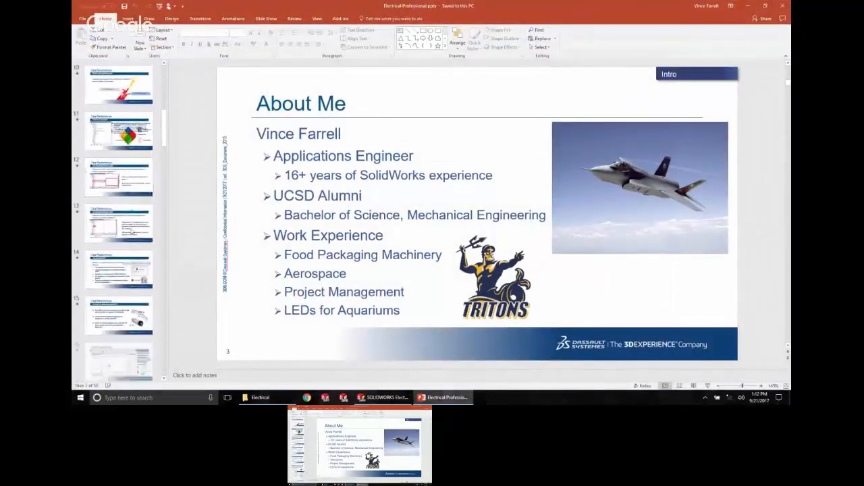
{"action": "left_click", "coordinate": [121, 118]}
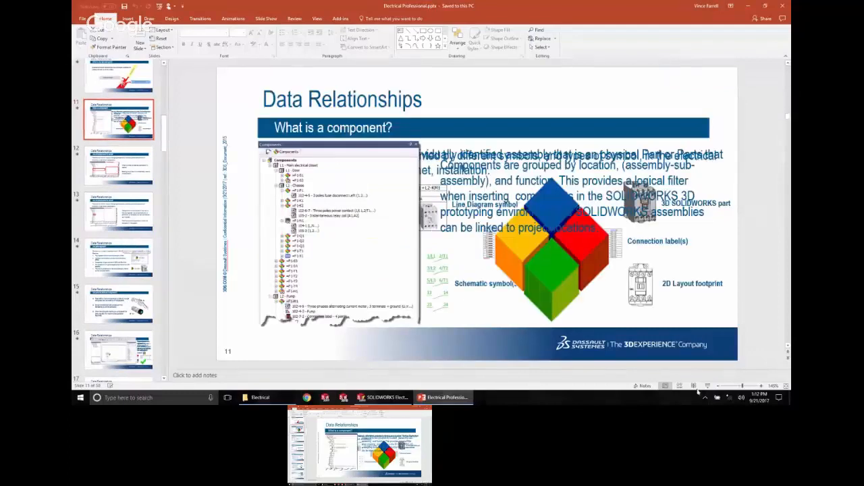
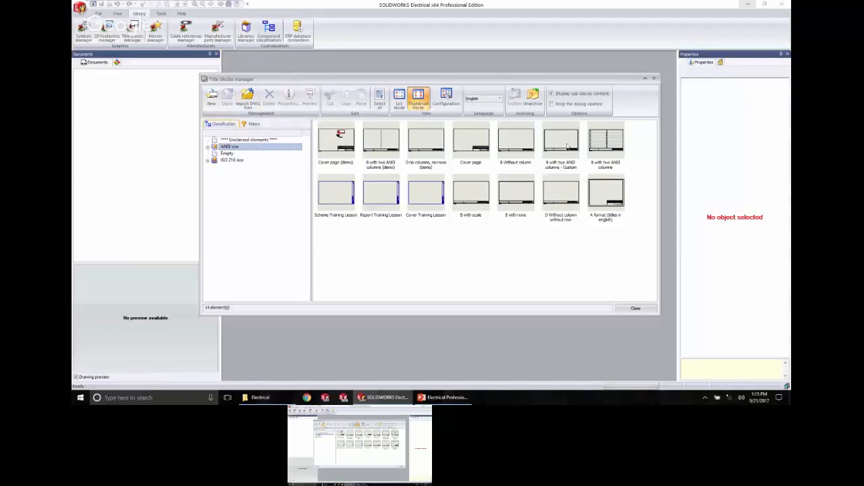
Open the B Without column title block from the ANSI size class for editing and view the whole sheet.
{"action": "left_click", "coordinate": [520, 145]}
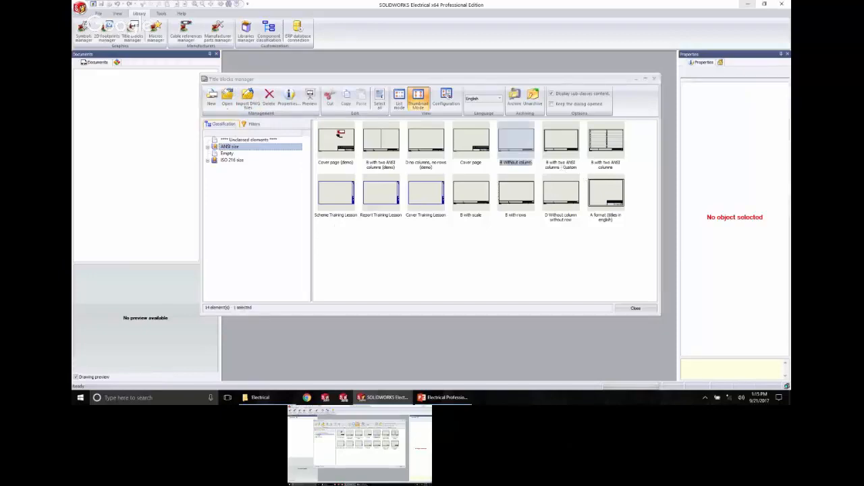
{"action": "double_click", "coordinate": [516, 141]}
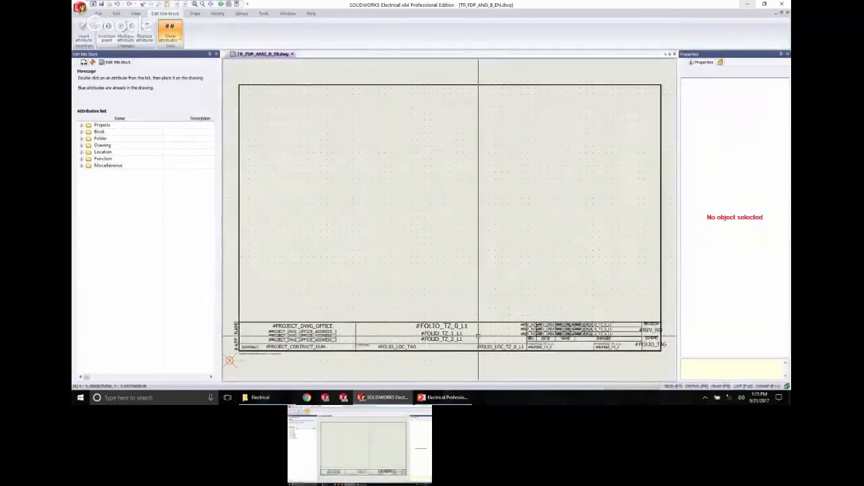
{"action": "scroll", "coordinate": [438, 336], "scroll_direction": "up", "scroll_amount": 1}
{"action": "scroll", "coordinate": [440, 336], "scroll_direction": "down", "scroll_amount": 2}
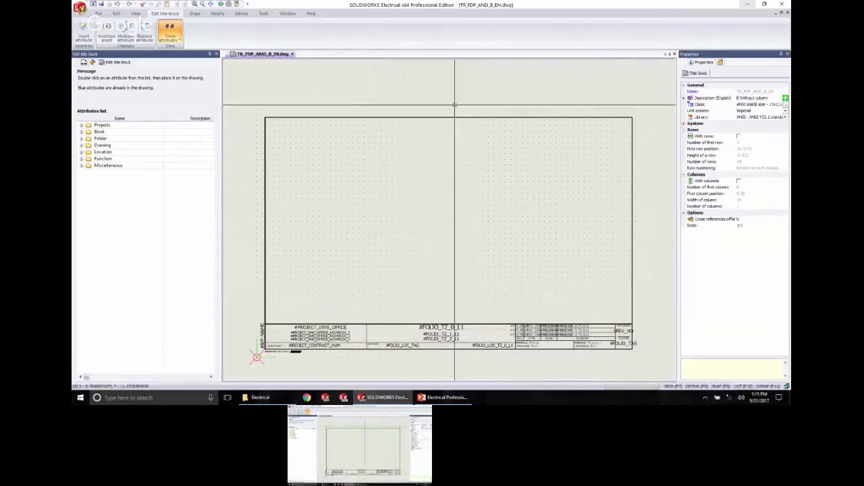
Examine the project, contract, location and folio attribute tags along the lower strip of the title block.
{"action": "scroll", "coordinate": [473, 270], "scroll_direction": "up", "scroll_amount": 3}
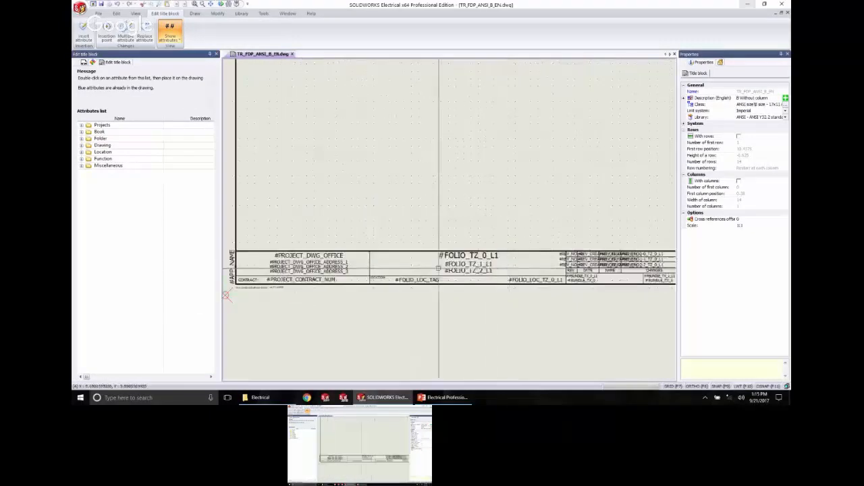
{"action": "scroll", "coordinate": [364, 279], "scroll_direction": "up", "scroll_amount": 4}
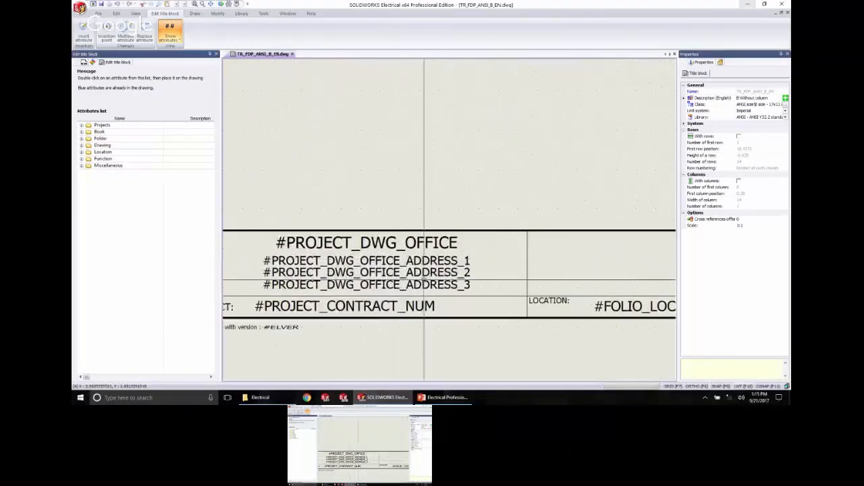
{"action": "middle_click_drag", "start_coordinate": [424, 341], "coordinate": [524, 308]}
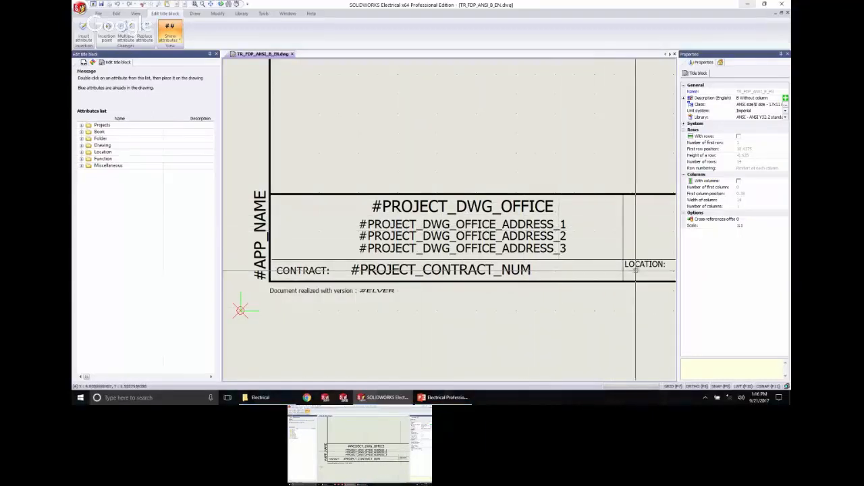
{"action": "scroll", "coordinate": [636, 269], "scroll_direction": "down", "scroll_amount": 3}
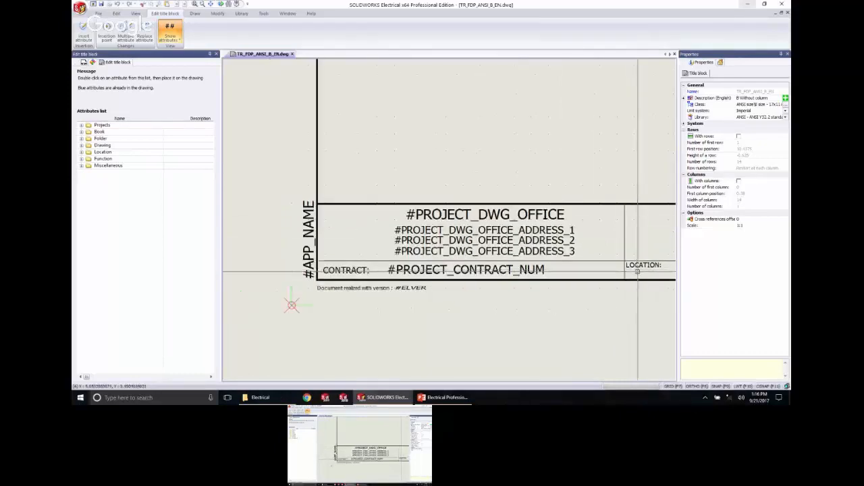
{"action": "middle_click_drag", "start_coordinate": [623, 237], "coordinate": [290, 64]}
{"action": "middle_click_drag", "start_coordinate": [506, 139], "coordinate": [449, 204]}
{"action": "scroll", "coordinate": [424, 115], "scroll_direction": "up", "scroll_amount": 2}
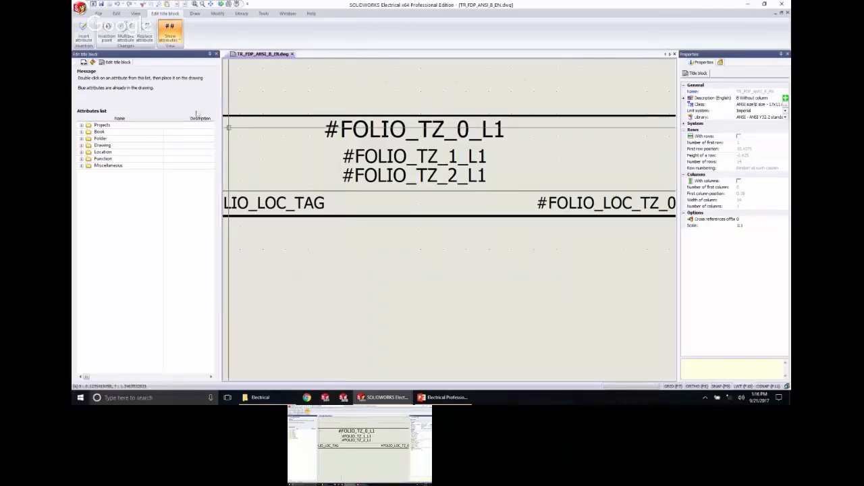
Display the title block attributes as sample values, and switch the display to attribute descriptions.
{"action": "left_click", "coordinate": [177, 40]}
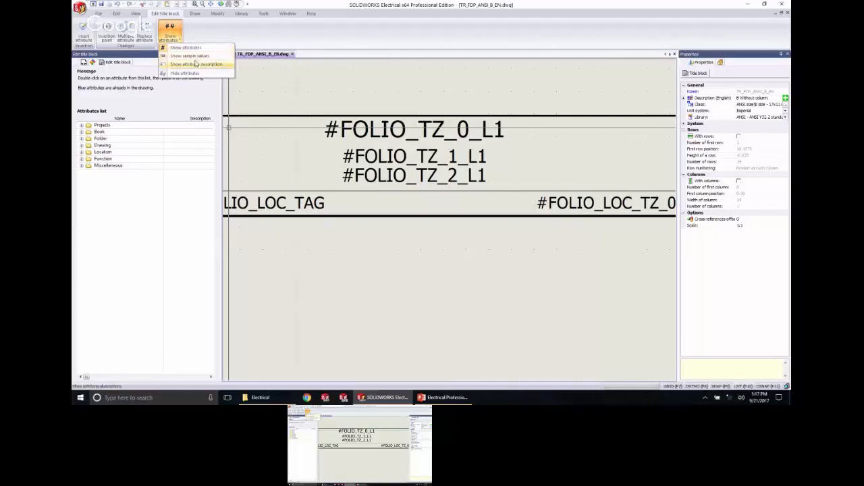
{"action": "left_click", "coordinate": [189, 55]}
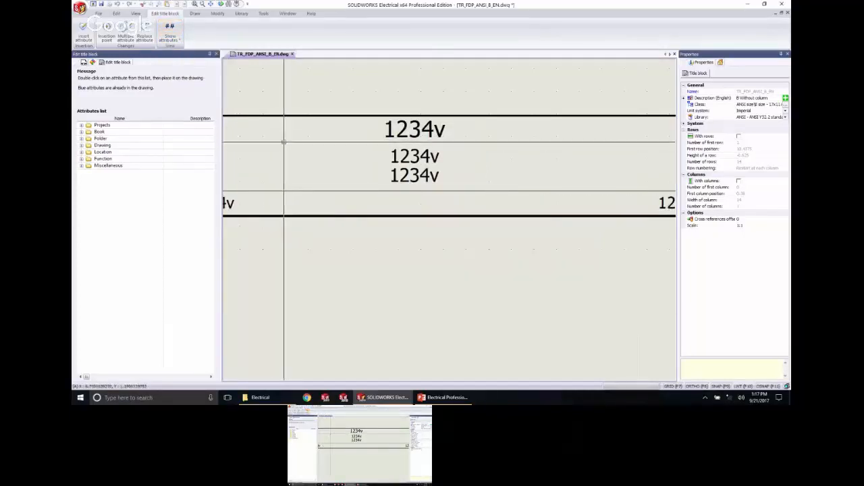
{"action": "left_click", "coordinate": [180, 38]}
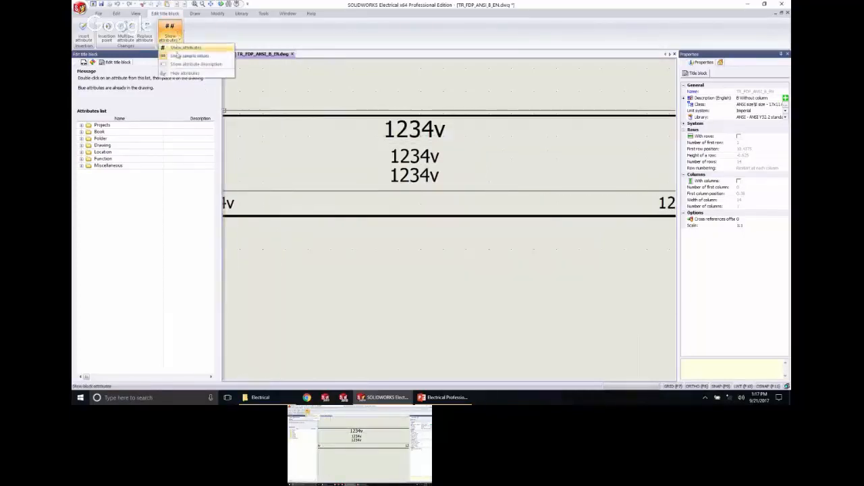
{"action": "left_click", "coordinate": [181, 65]}
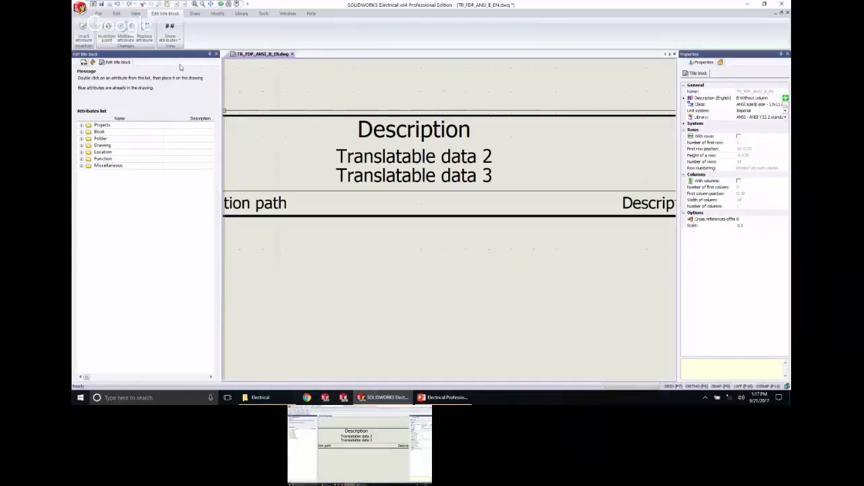
Examine the attribute descriptions across the title block, including the revision table, scheme, user data and location fields.
{"action": "scroll", "coordinate": [445, 146], "scroll_direction": "down", "scroll_amount": 2}
{"action": "middle_click_drag", "start_coordinate": [531, 169], "coordinate": [411, 156]}
{"action": "middle_click_drag", "start_coordinate": [564, 169], "coordinate": [408, 133]}
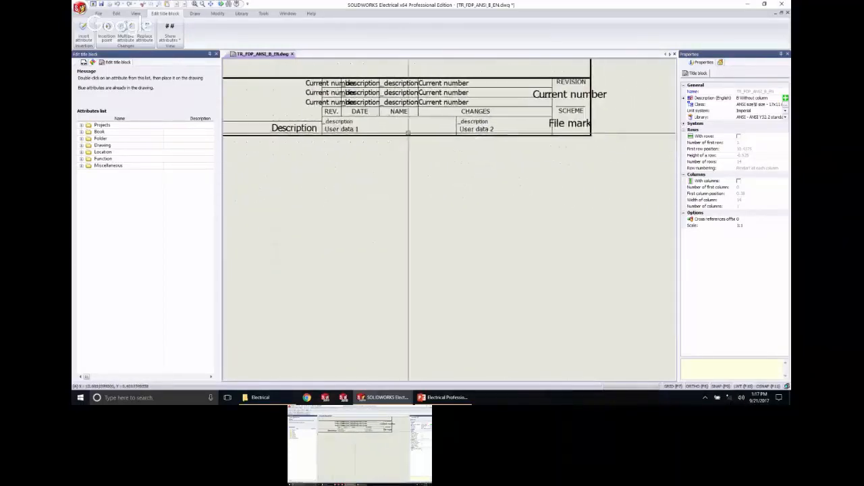
{"action": "scroll", "coordinate": [482, 118], "scroll_direction": "up", "scroll_amount": 2}
{"action": "middle_click_drag", "start_coordinate": [476, 124], "coordinate": [478, 151]}
{"action": "middle_click_drag", "start_coordinate": [635, 135], "coordinate": [600, 128]}
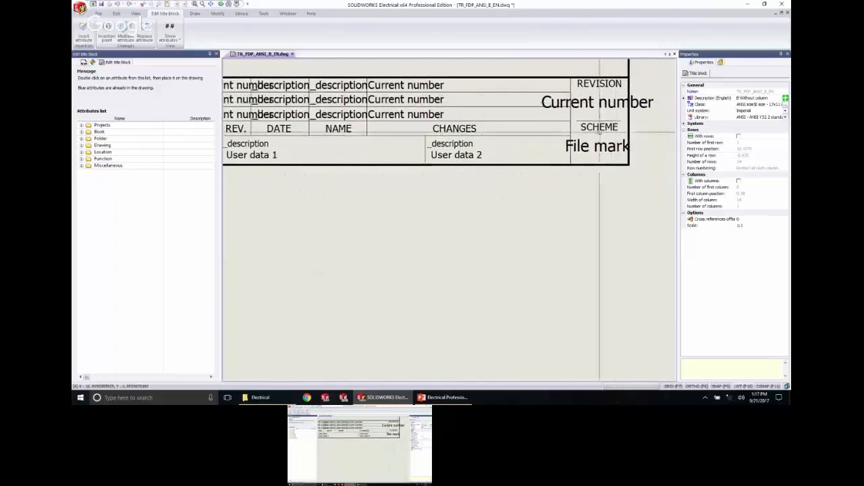
{"action": "middle_click_drag", "start_coordinate": [391, 156], "coordinate": [479, 147]}
{"action": "middle_click_drag", "start_coordinate": [279, 146], "coordinate": [498, 187]}
{"action": "scroll", "coordinate": [446, 179], "scroll_direction": "down", "scroll_amount": 1}
{"action": "middle_click_drag", "start_coordinate": [262, 200], "coordinate": [325, 180]}
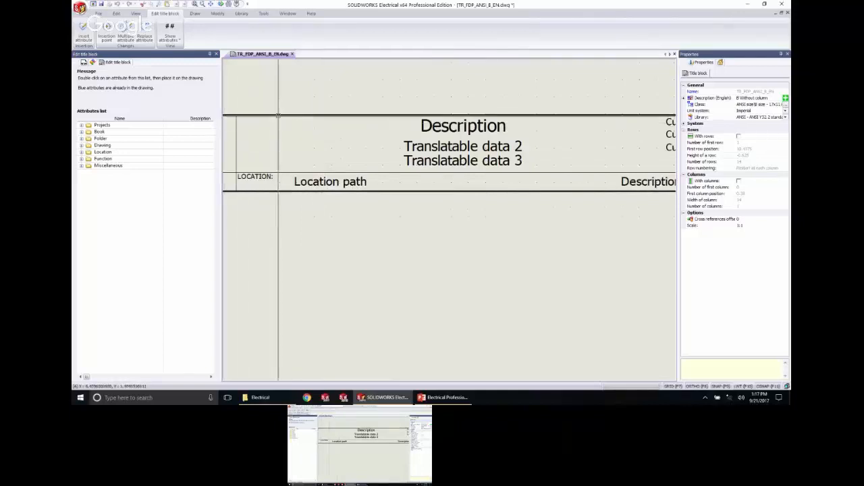
Show the attribute tags in the drawing again and expand the Projects attributes with their descriptions fully readable.
{"action": "left_click", "coordinate": [170, 37]}
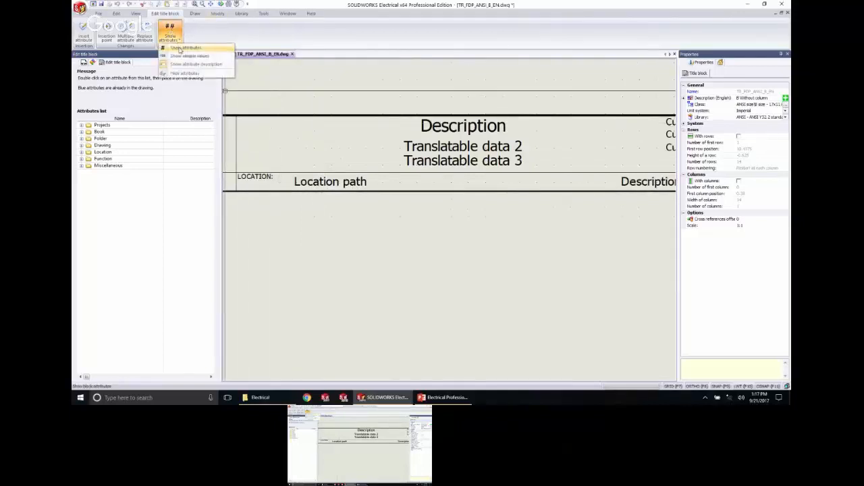
{"action": "left_click", "coordinate": [181, 44]}
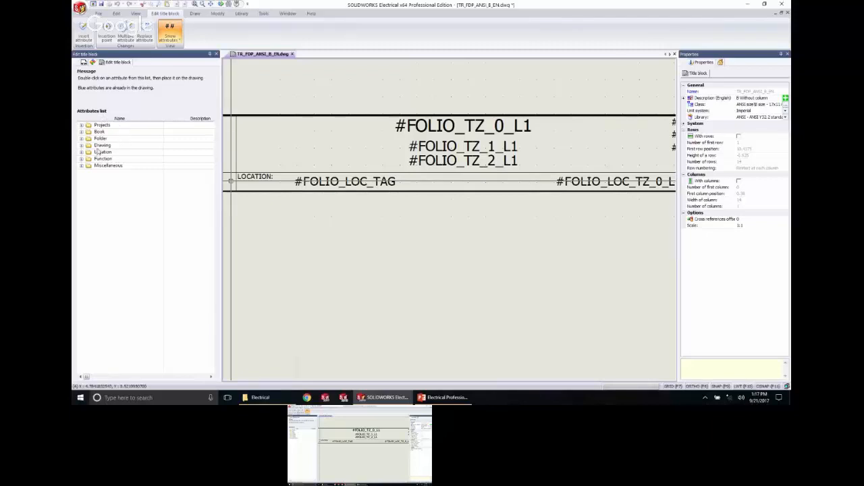
{"action": "left_click", "coordinate": [81, 125]}
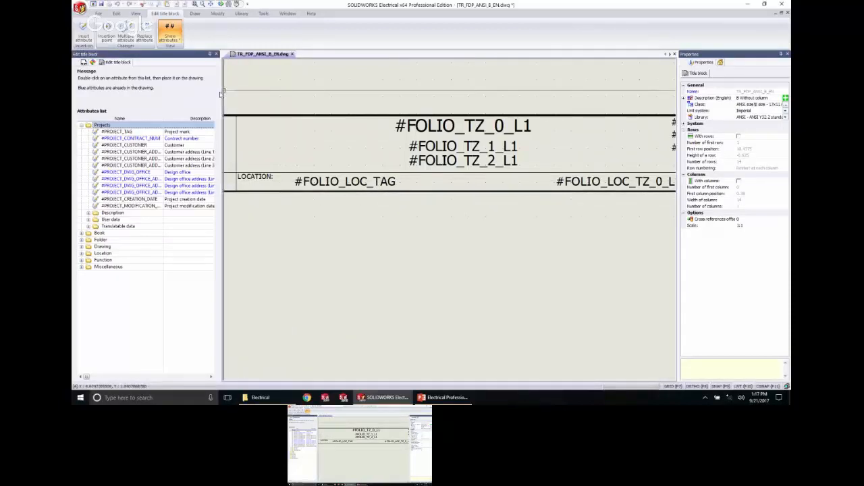
{"action": "left_click_drag", "start_coordinate": [221, 93], "coordinate": [273, 101]}
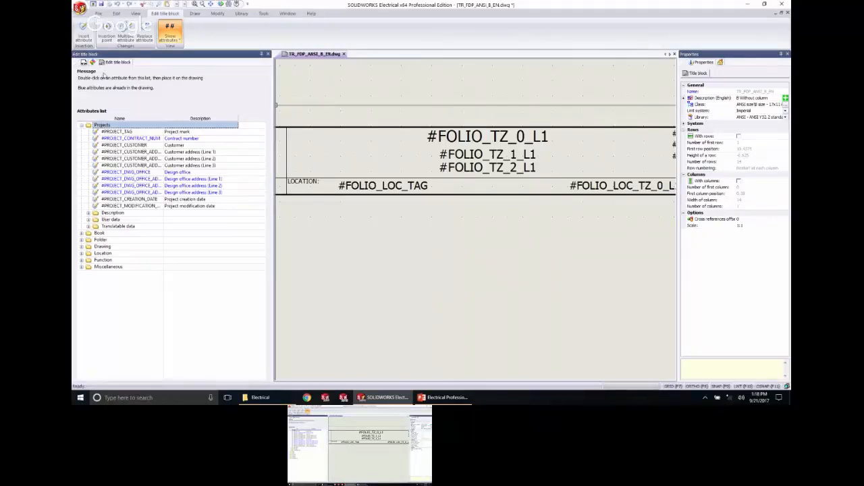
Fit the whole title block sheet in view and narrow the attributes list to enlarge the drawing area.
{"action": "key", "text": "ctrl"}
{"action": "key", "text": "ctrl"}
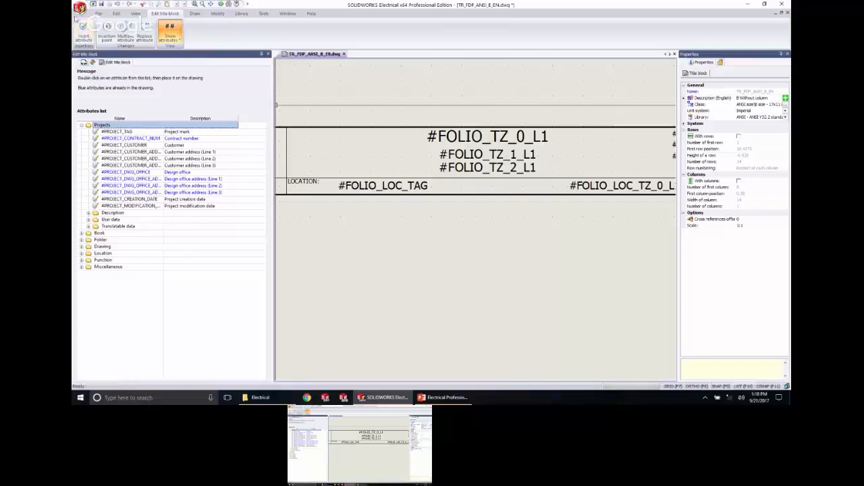
{"action": "middle_click_drag", "start_coordinate": [556, 84], "coordinate": [556, 86]}
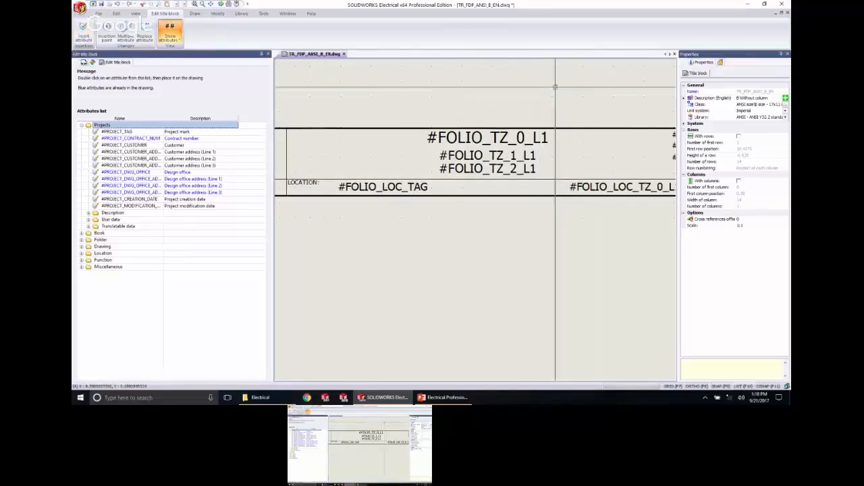
{"action": "middle_click_drag", "start_coordinate": [468, 66], "coordinate": [466, 68]}
{"action": "middle_click", "coordinate": [467, 75]}
{"action": "middle_click", "coordinate": [467, 76]}
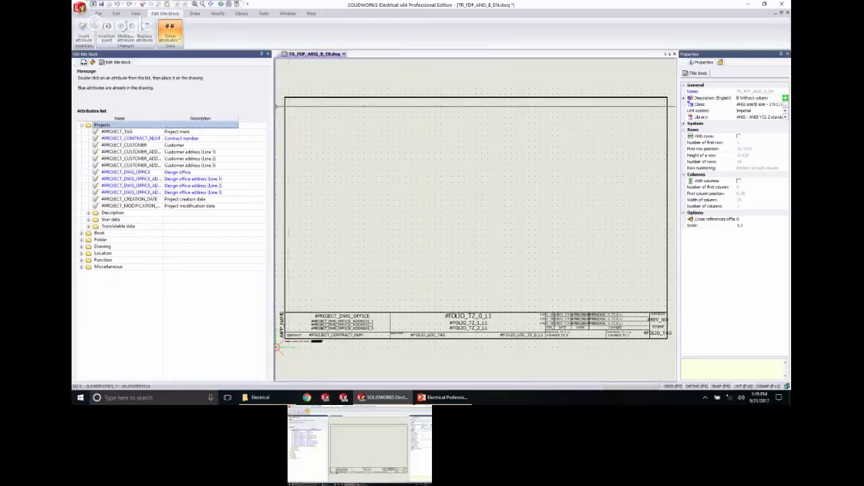
{"action": "left_click_drag", "start_coordinate": [272, 108], "coordinate": [225, 101]}
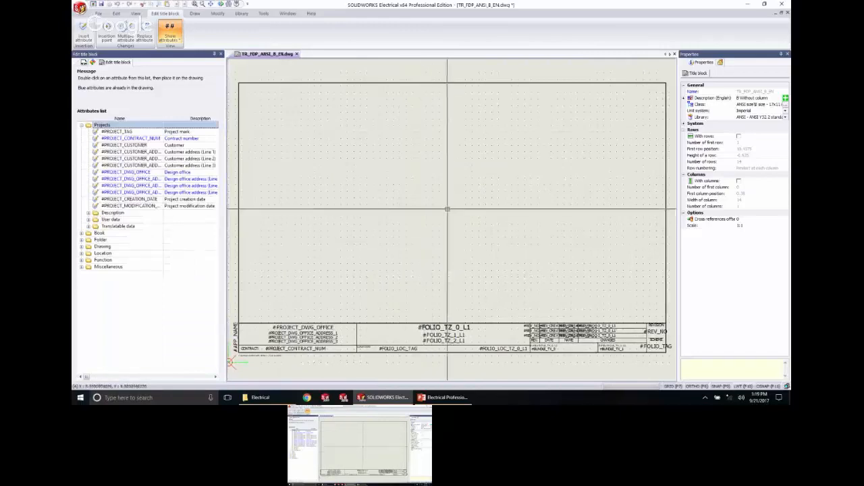
{"action": "scroll", "coordinate": [434, 219], "scroll_direction": "down", "scroll_amount": 1}
{"action": "scroll", "coordinate": [436, 218], "scroll_direction": "down", "scroll_amount": 1}
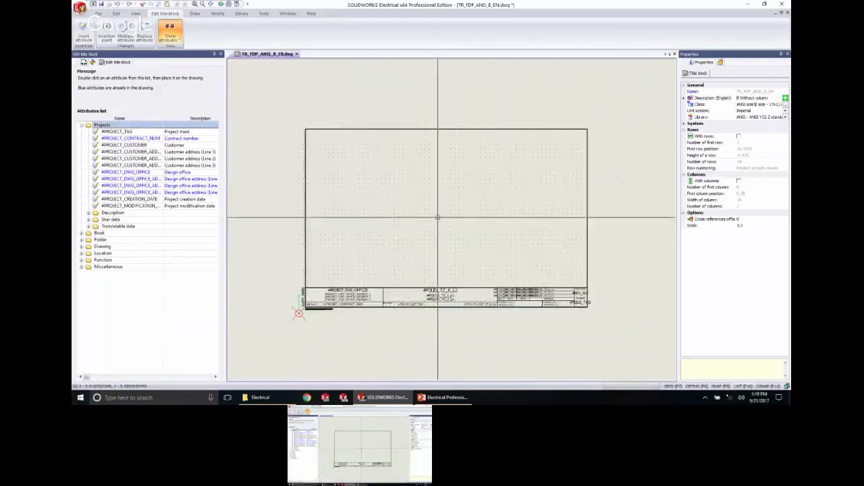
{"action": "scroll", "coordinate": [439, 217], "scroll_direction": "up", "scroll_amount": 2}
{"action": "scroll", "coordinate": [440, 216], "scroll_direction": "down", "scroll_amount": 2}
{"action": "scroll", "coordinate": [441, 214], "scroll_direction": "up", "scroll_amount": 2}
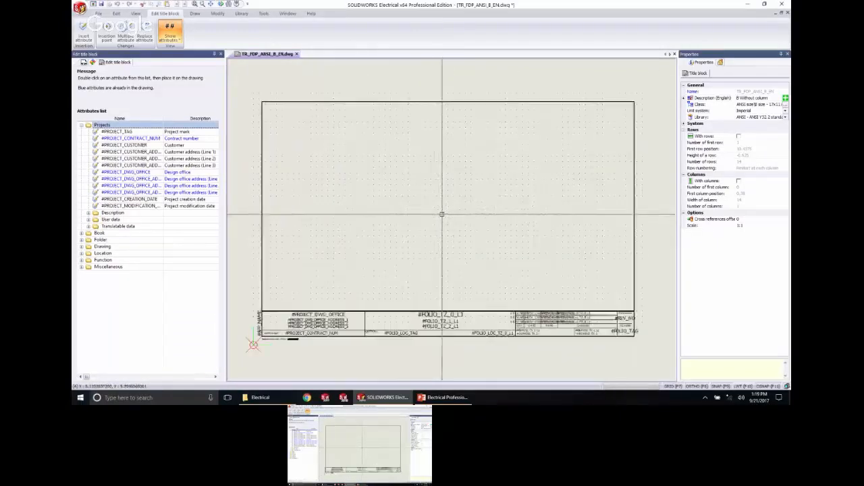
{"action": "scroll", "coordinate": [440, 215], "scroll_direction": "down", "scroll_amount": 3}
{"action": "scroll", "coordinate": [441, 216], "scroll_direction": "up", "scroll_amount": 3}
{"action": "scroll", "coordinate": [441, 216], "scroll_direction": "down", "scroll_amount": 3}
{"action": "scroll", "coordinate": [440, 216], "scroll_direction": "up", "scroll_amount": 3}
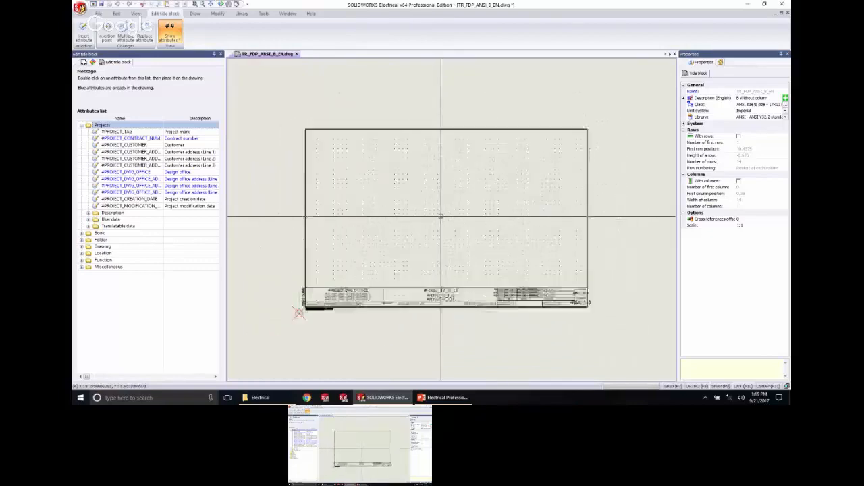
{"action": "scroll", "coordinate": [440, 217], "scroll_direction": "down", "scroll_amount": 3}
{"action": "scroll", "coordinate": [440, 218], "scroll_direction": "up", "scroll_amount": 2}
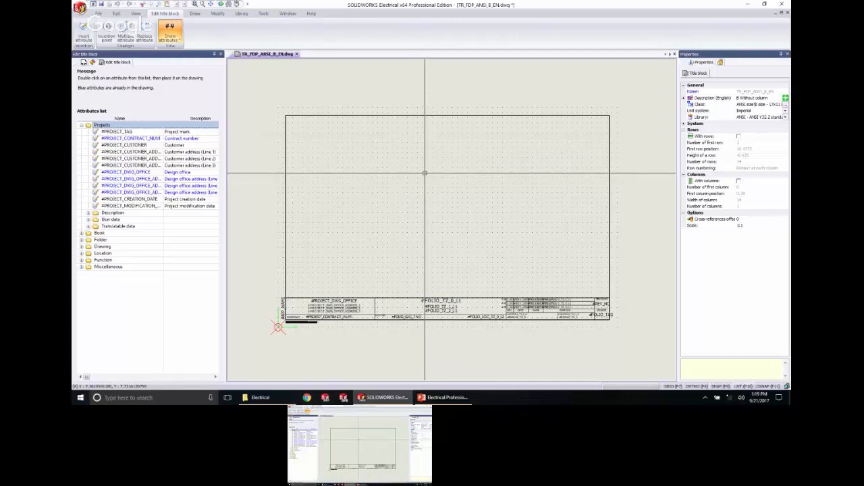
{"action": "scroll", "coordinate": [425, 172], "scroll_direction": "up", "scroll_amount": 3}
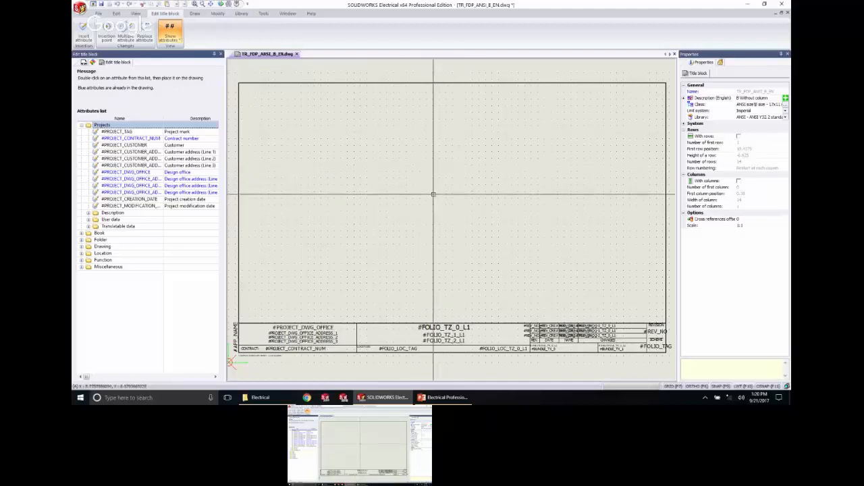
{"action": "mouse_move", "coordinate": [434, 190]}
{"action": "middle_mouse_down"}
{"action": "mouse_move", "coordinate": [411, 158]}
{"action": "mouse_move", "coordinate": [401, 182]}
{"action": "mouse_move", "coordinate": [423, 133]}
{"action": "mouse_move", "coordinate": [437, 229]}
{"action": "mouse_move", "coordinate": [351, 127]}
{"action": "mouse_move", "coordinate": [499, 153]}
{"action": "mouse_move", "coordinate": [501, 231]}
{"action": "mouse_move", "coordinate": [394, 162]}
{"action": "middle_mouse_up"}
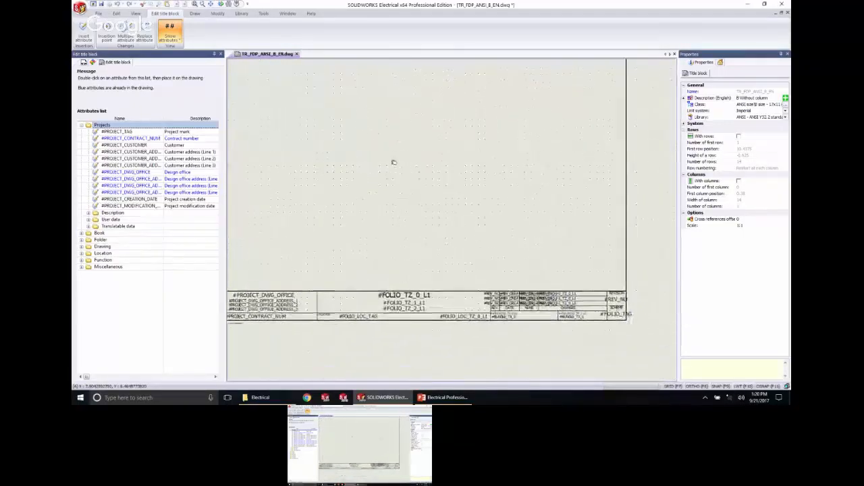
{"action": "scroll", "coordinate": [473, 155], "scroll_direction": "up", "scroll_amount": 2}
{"action": "scroll", "coordinate": [472, 156], "scroll_direction": "down", "scroll_amount": 3}
{"action": "scroll", "coordinate": [476, 156], "scroll_direction": "up", "scroll_amount": 5}
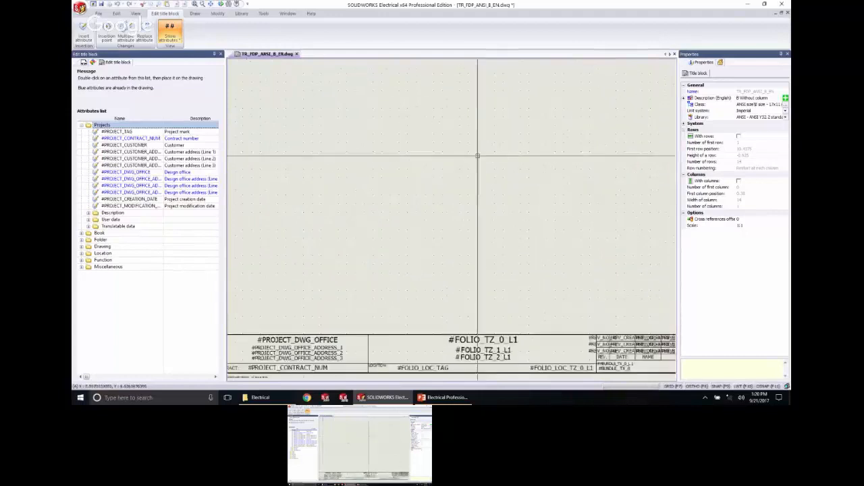
{"action": "scroll", "coordinate": [477, 156], "scroll_direction": "down", "scroll_amount": 1}
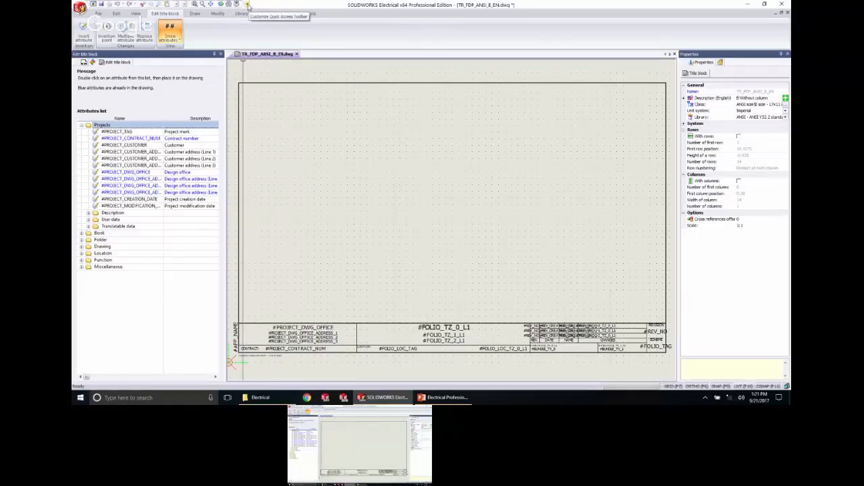
Reduce the program window and open the customization settings for the Quick Access Toolbar with more commands.
{"action": "left_click_drag", "start_coordinate": [247, 5], "coordinate": [281, 25]}
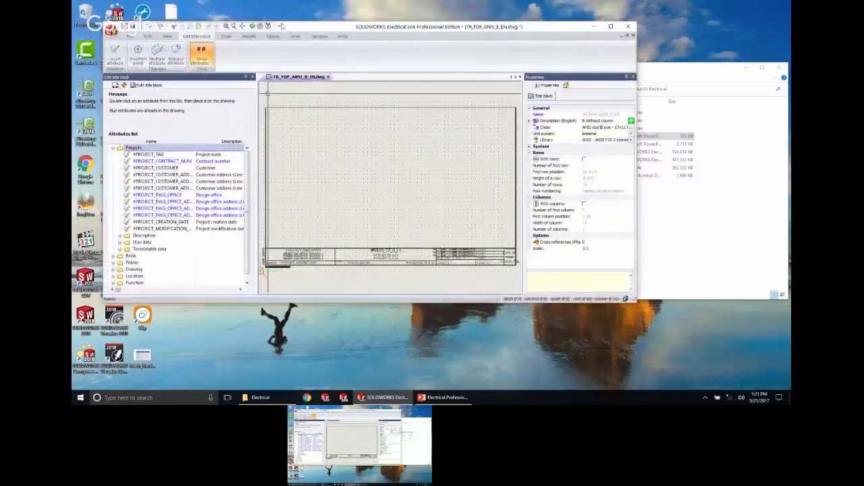
{"action": "left_click", "coordinate": [277, 26]}
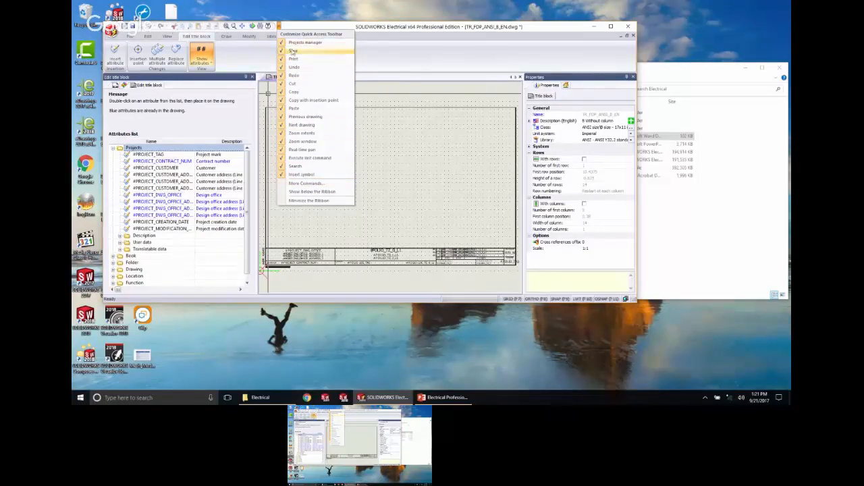
{"action": "left_click", "coordinate": [317, 185]}
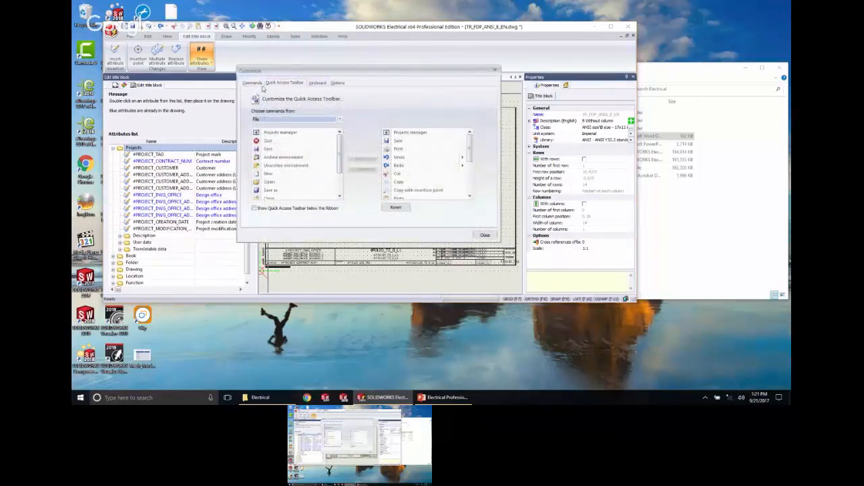
Review the keyboard shortcut, Quick Access Toolbar, menu option and command category settings for customizing the interface.
{"action": "left_click", "coordinate": [315, 83]}
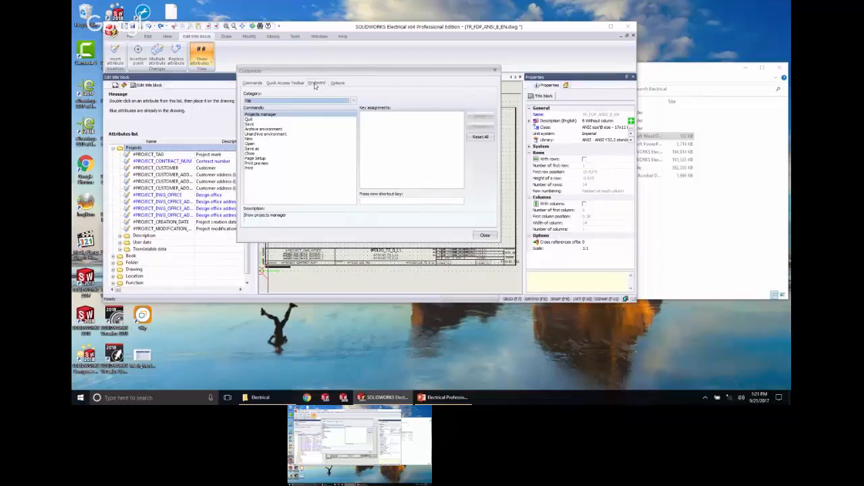
{"action": "left_click", "coordinate": [287, 83]}
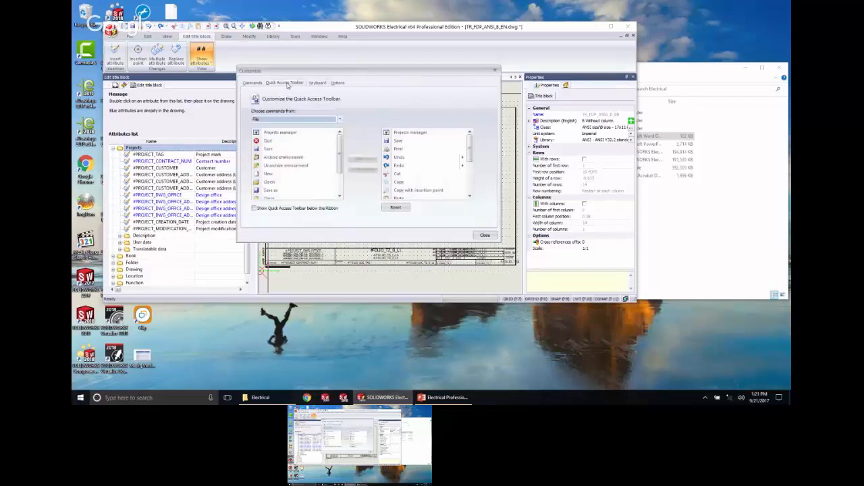
{"action": "left_click", "coordinate": [337, 83]}
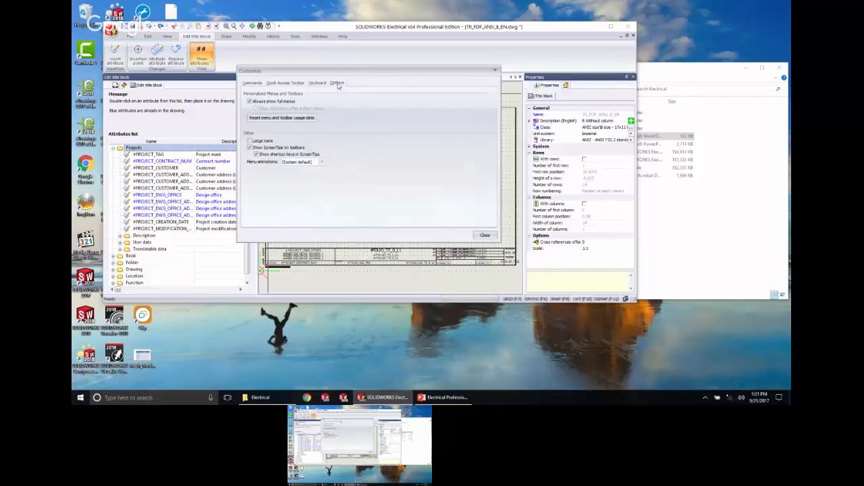
{"action": "left_click", "coordinate": [259, 84]}
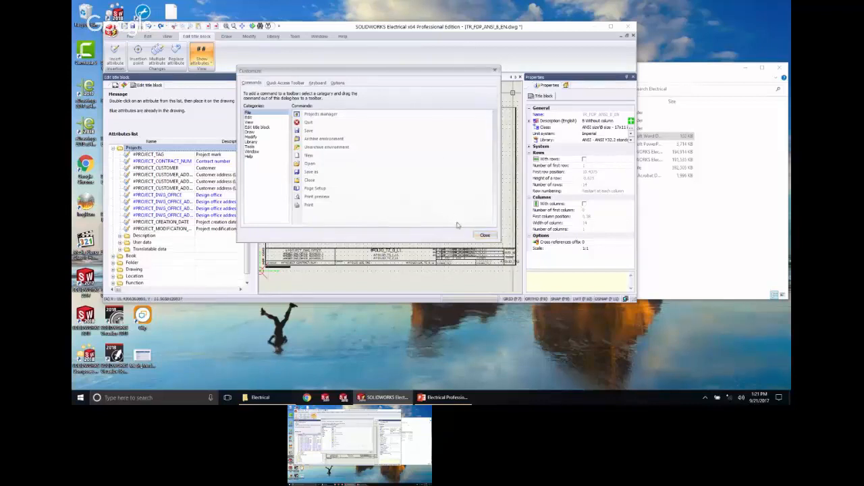
Close the customization settings, then reposition and enlarge the program window so it nearly fills the screen.
{"action": "left_click", "coordinate": [484, 237]}
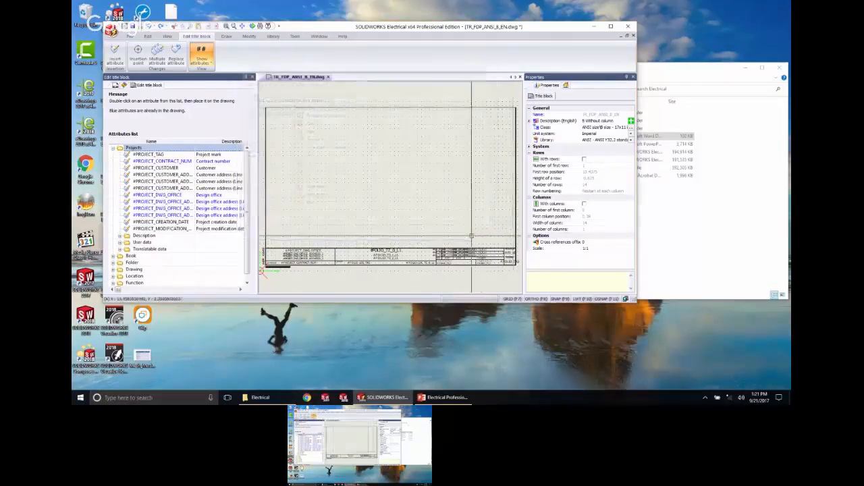
{"action": "double_click", "coordinate": [498, 27]}
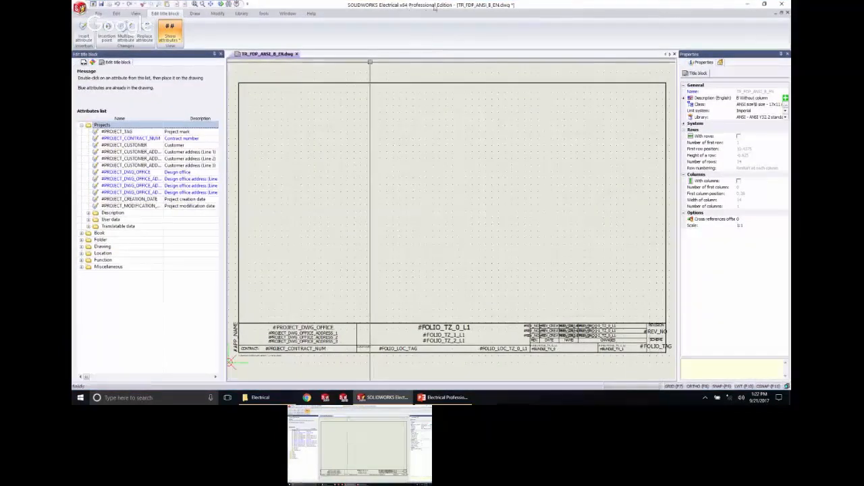
{"action": "mouse_move", "coordinate": [399, 11]}
{"action": "left_mouse_down"}
{"action": "mouse_move", "coordinate": [426, 3]}
{"action": "mouse_move", "coordinate": [403, 29]}
{"action": "mouse_move", "coordinate": [403, 11]}
{"action": "left_mouse_up"}
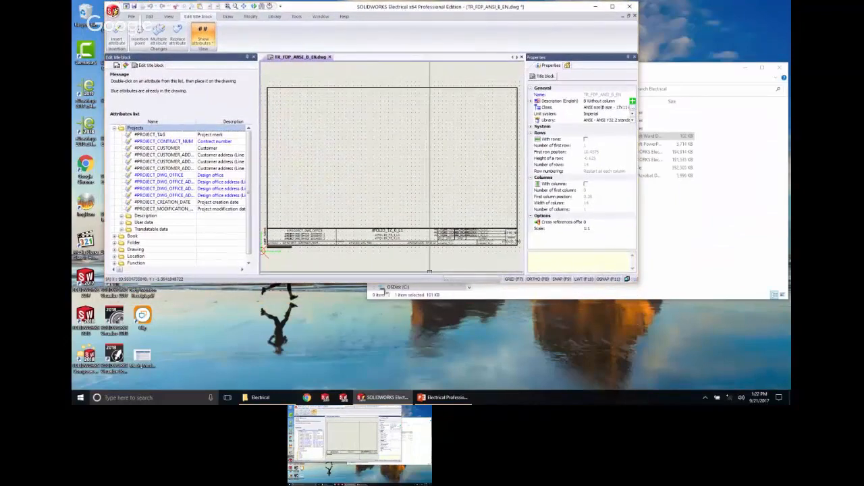
{"action": "left_click_drag", "start_coordinate": [346, 10], "coordinate": [314, 11]}
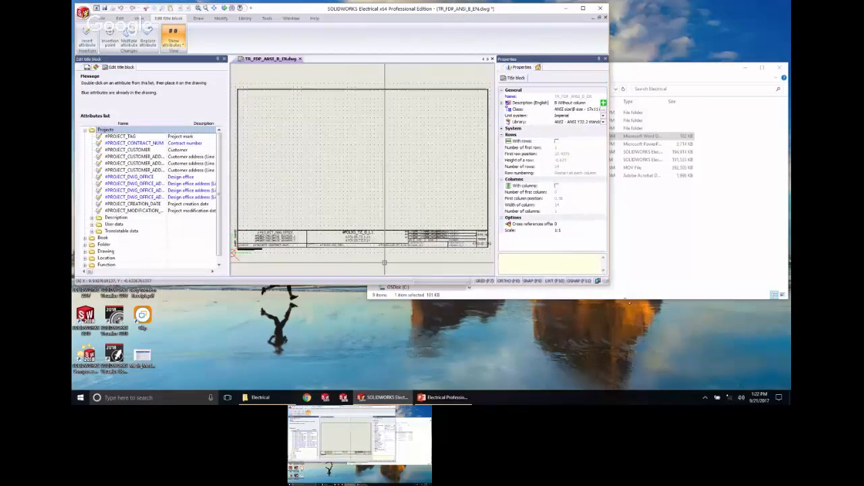
{"action": "left_click_drag", "start_coordinate": [608, 283], "coordinate": [693, 351]}
{"action": "left_click_drag", "start_coordinate": [722, 382], "coordinate": [779, 388]}
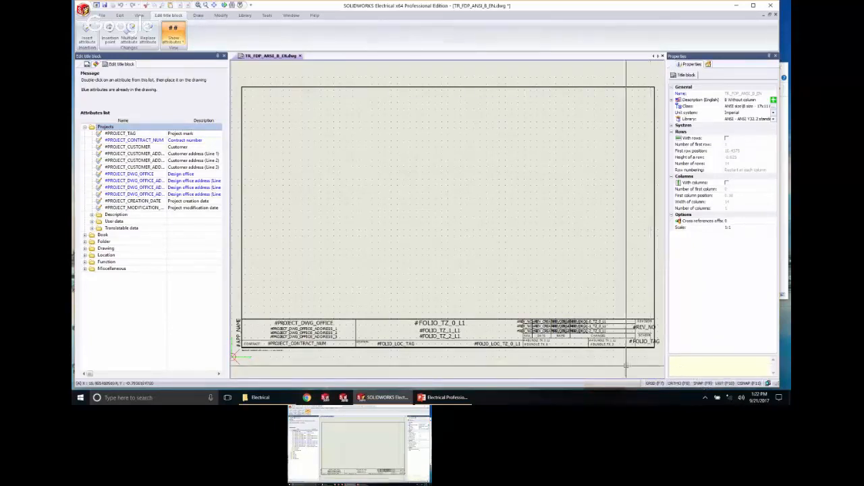
Toggle the drawing grid off and back on, and review the title block's object snap, snap and grid parameters.
{"action": "left_click", "coordinate": [655, 383]}
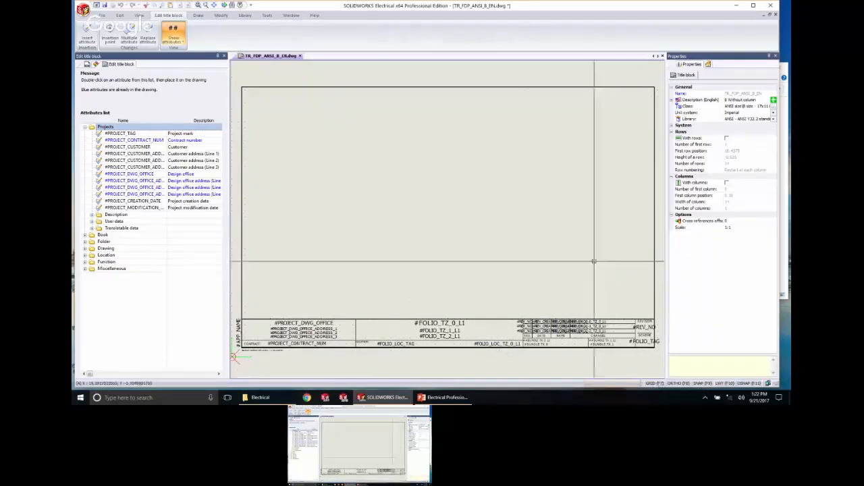
{"action": "left_click", "coordinate": [656, 385]}
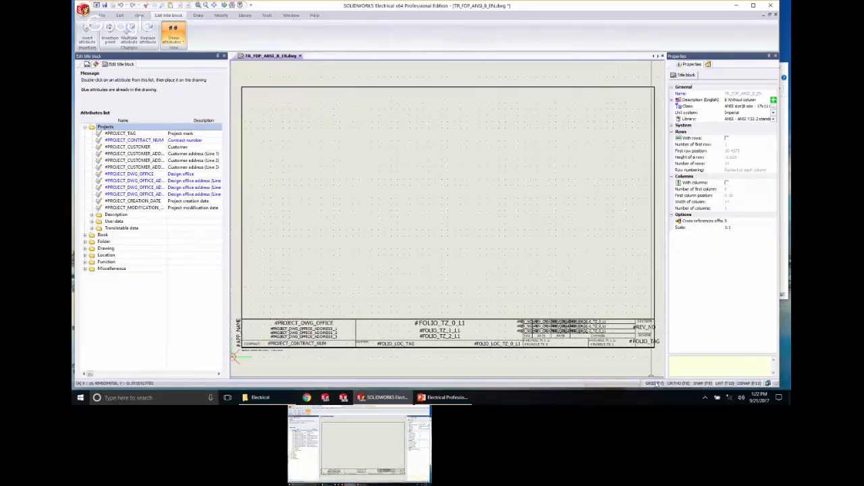
{"action": "right_click", "coordinate": [699, 385]}
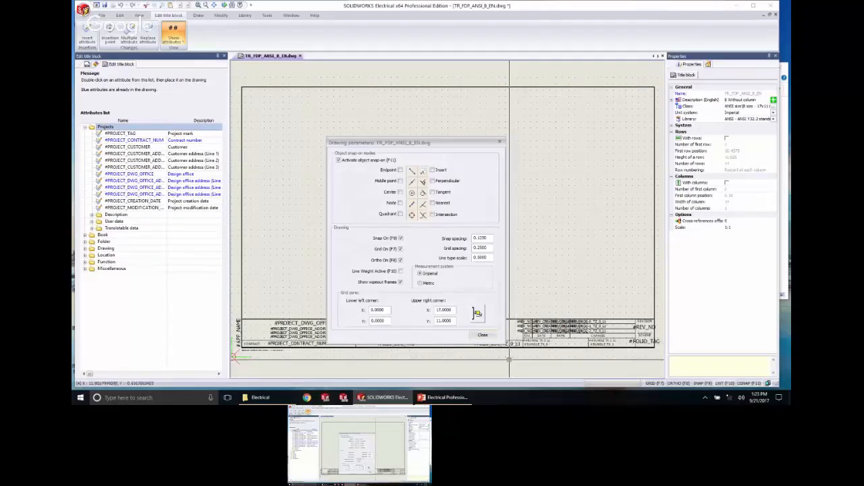
{"action": "left_click", "coordinate": [493, 338]}
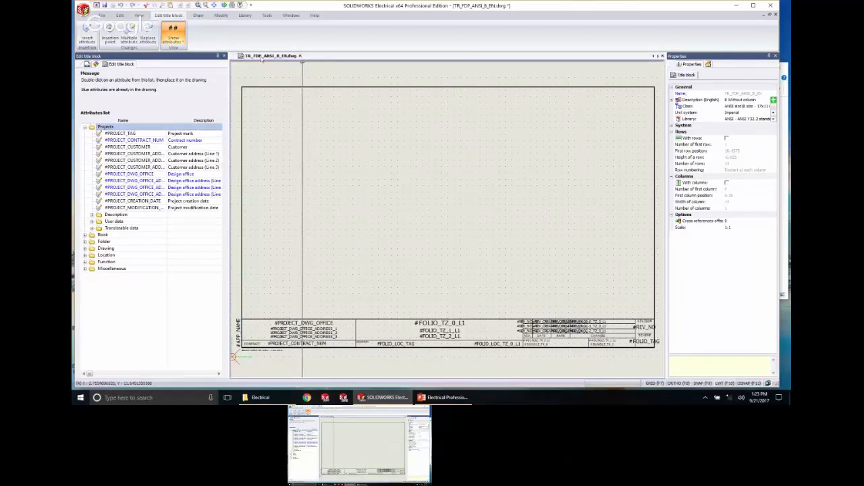
Close the TR_FDP_ANSI_B_EN.dwg title block drawing.
{"action": "key", "text": "ctrl"}
{"action": "key", "text": "ctrl"}
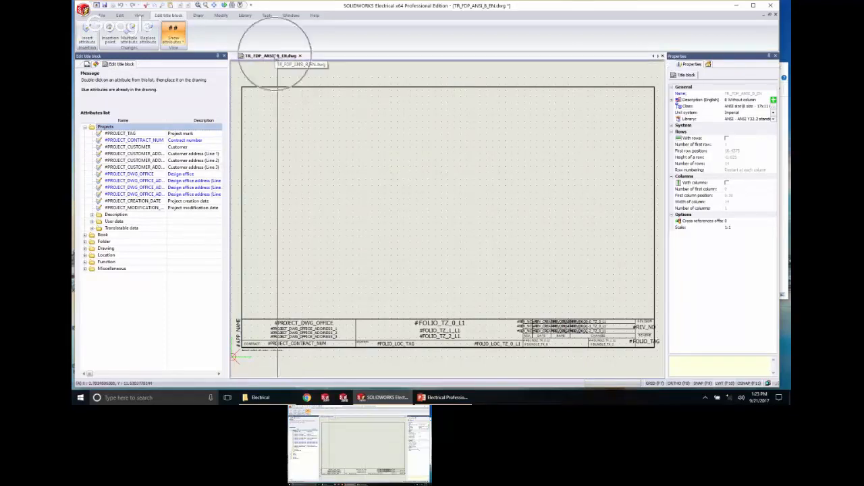
{"action": "left_click", "coordinate": [299, 56]}
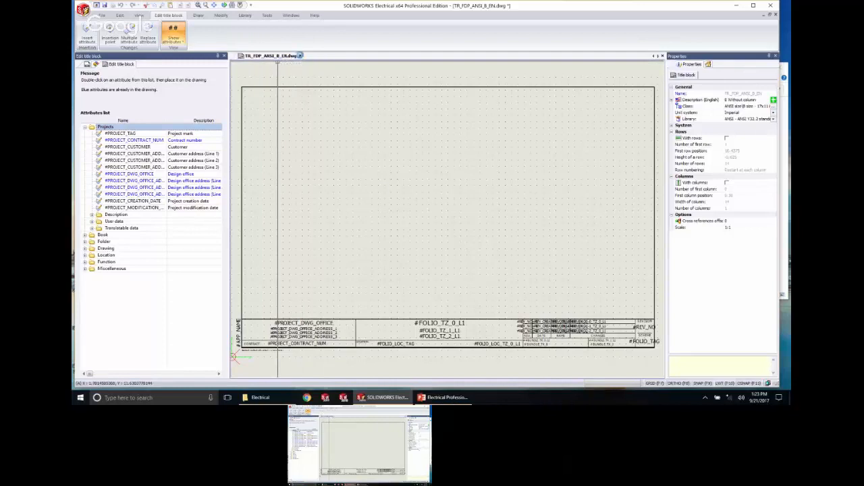
{"action": "left_click", "coordinate": [428, 216]}
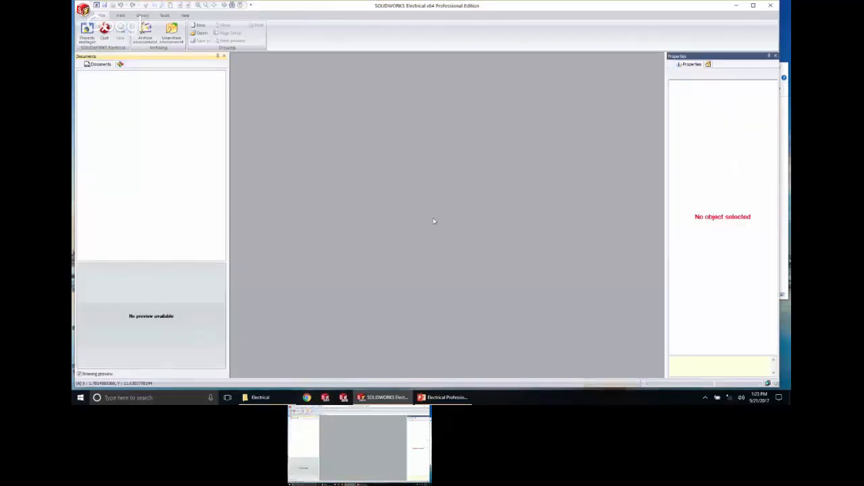
Look at the Components and Resources views, and preview the new project template prompt before cancelling it.
{"action": "left_click", "coordinate": [120, 64]}
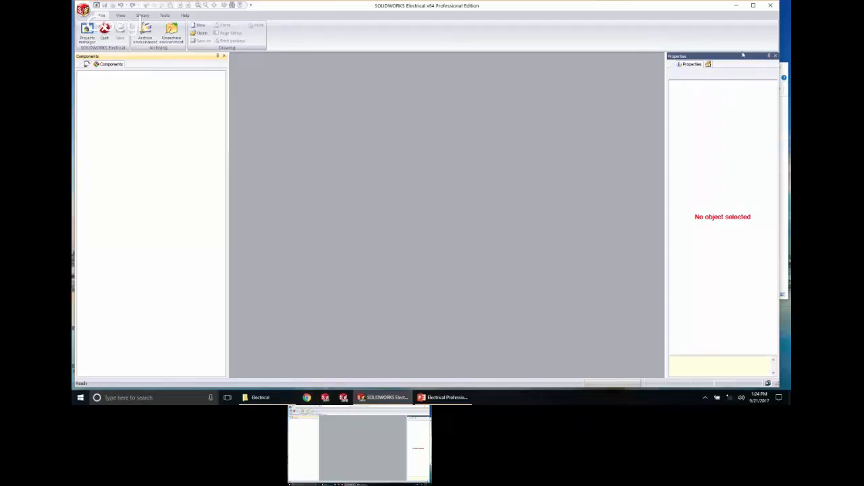
{"action": "left_click", "coordinate": [709, 65]}
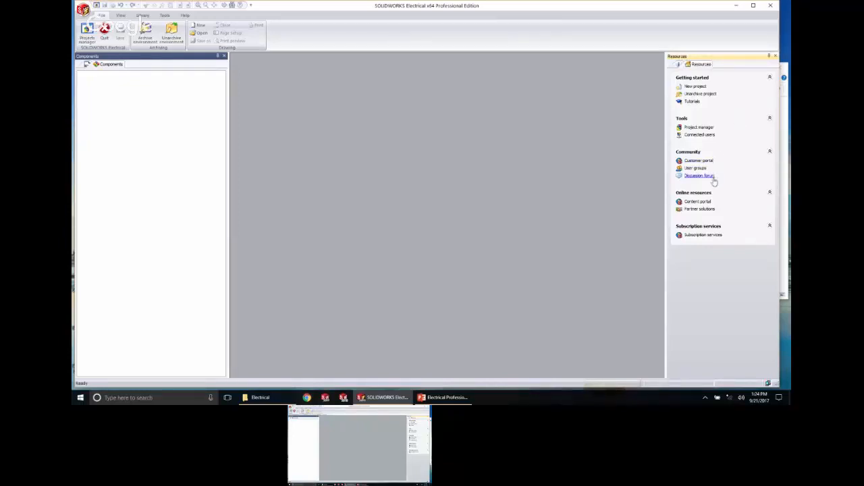
{"action": "left_click", "coordinate": [699, 202]}
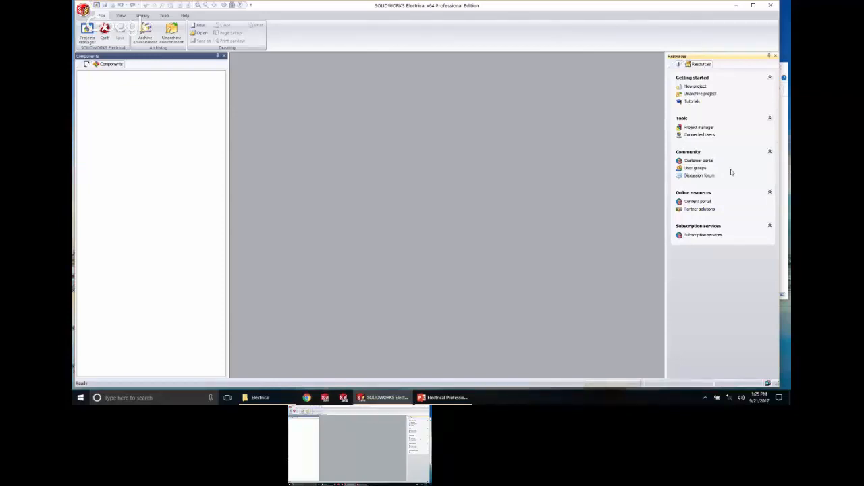
{"action": "left_click", "coordinate": [696, 86]}
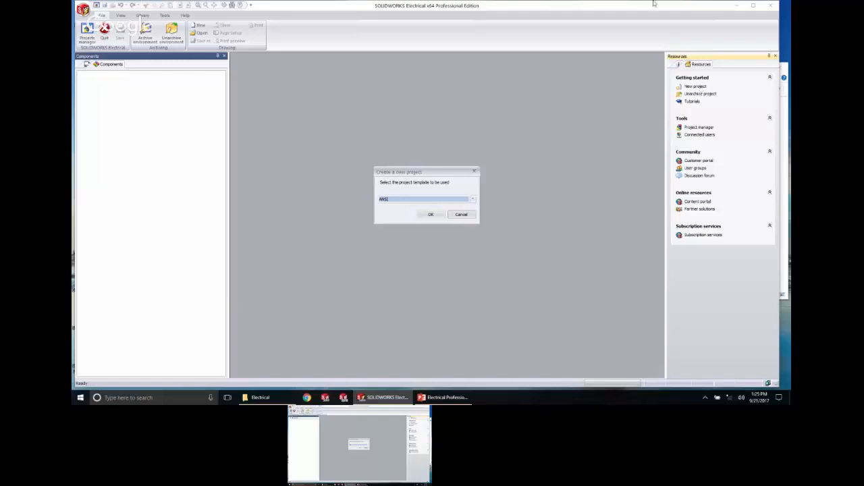
{"action": "left_click", "coordinate": [459, 215]}
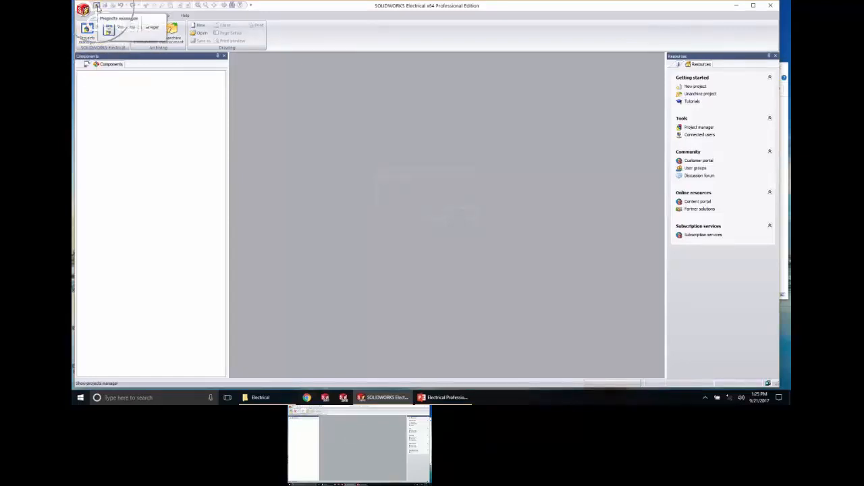
Open the Projects Manager and list all projects.
{"action": "left_click", "coordinate": [97, 6]}
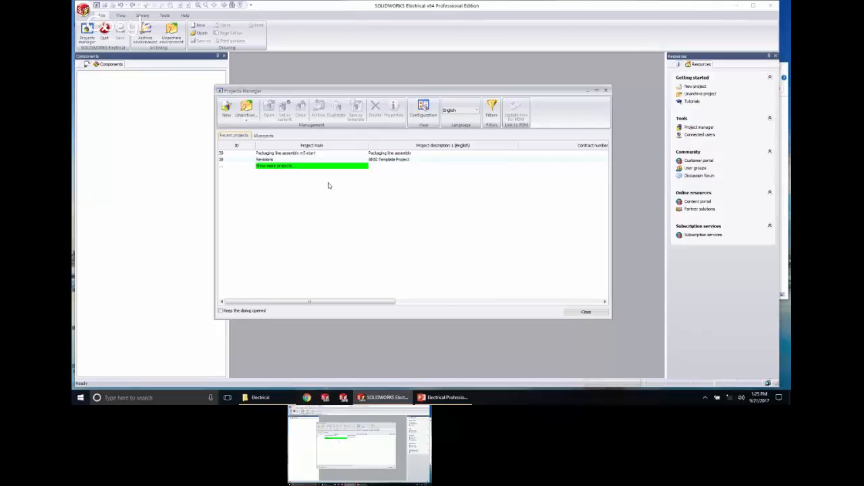
{"action": "left_click", "coordinate": [263, 136]}
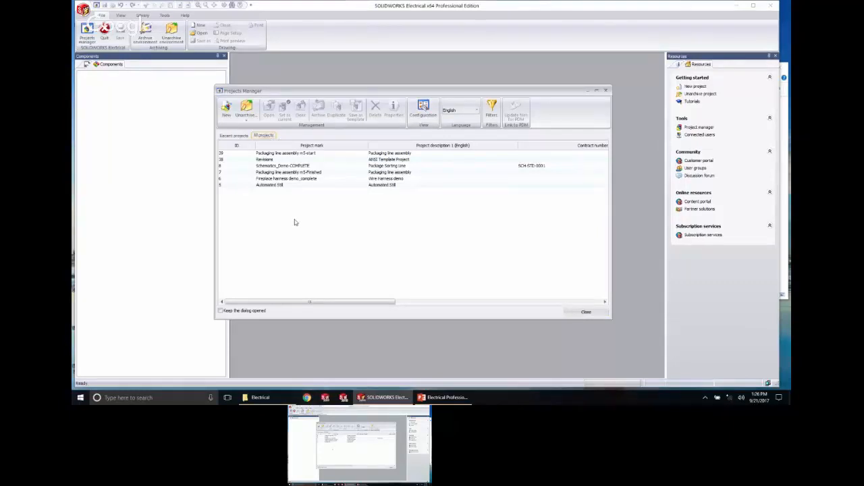
Switch to File Explorer and widen the Electrical folder's name column to read the full project archive file names.
{"action": "left_click", "coordinate": [260, 397]}
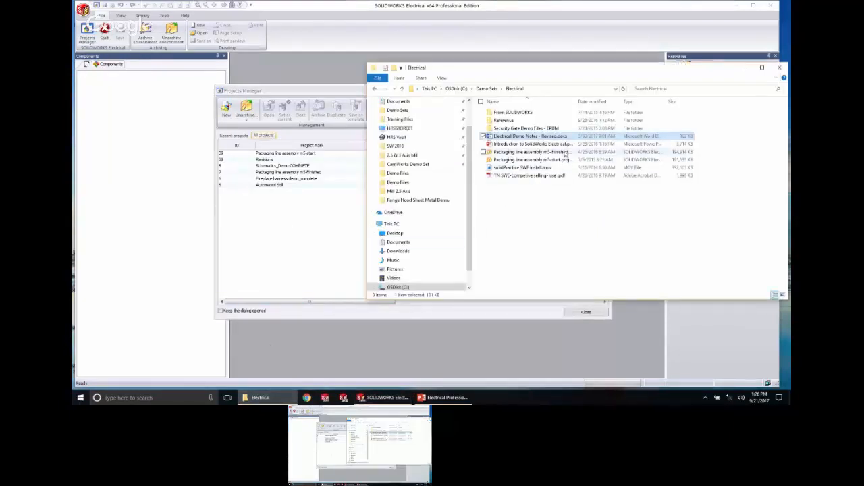
{"action": "left_click_drag", "start_coordinate": [576, 101], "coordinate": [621, 102]}
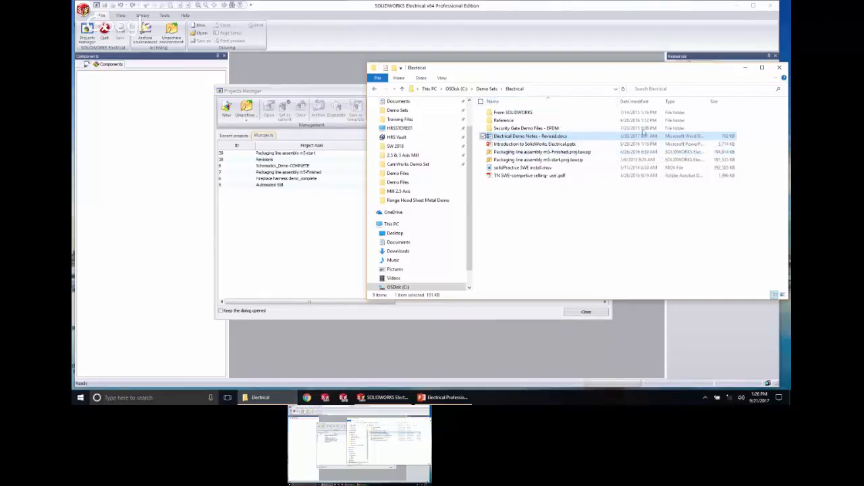
{"action": "left_click", "coordinate": [745, 67]}
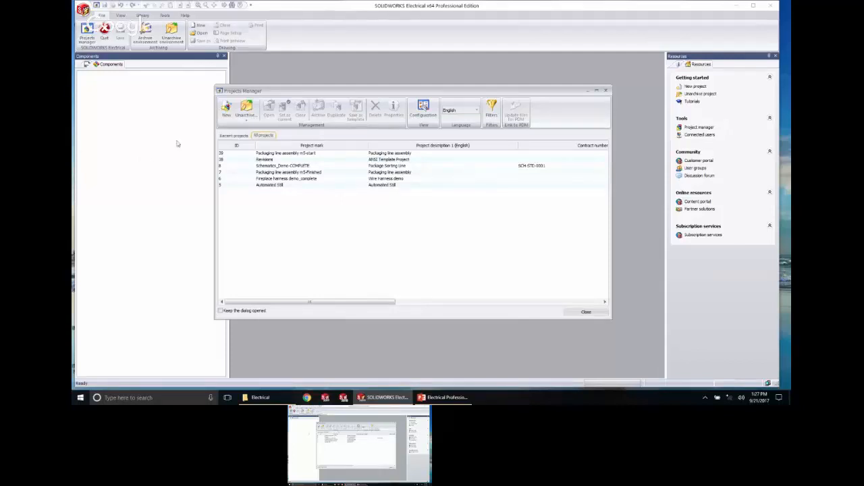
Start a new project from the ANSI template with English as the project language.
{"action": "left_click", "coordinate": [226, 109]}
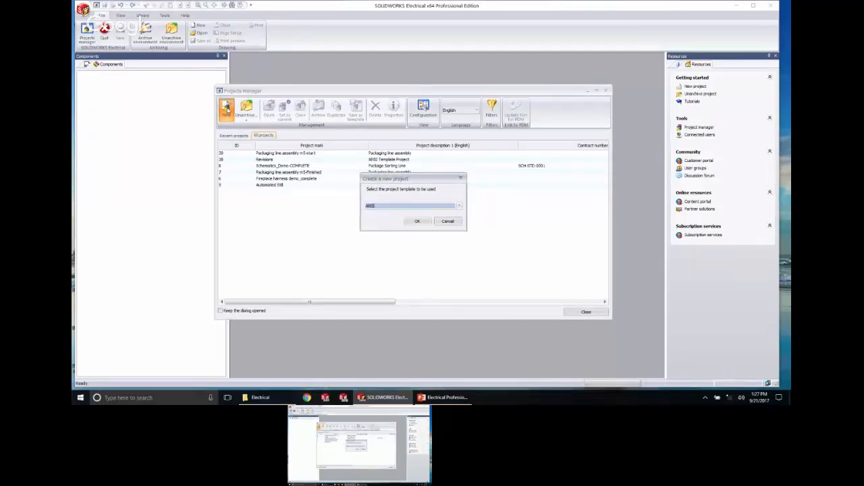
{"action": "left_click", "coordinate": [398, 206]}
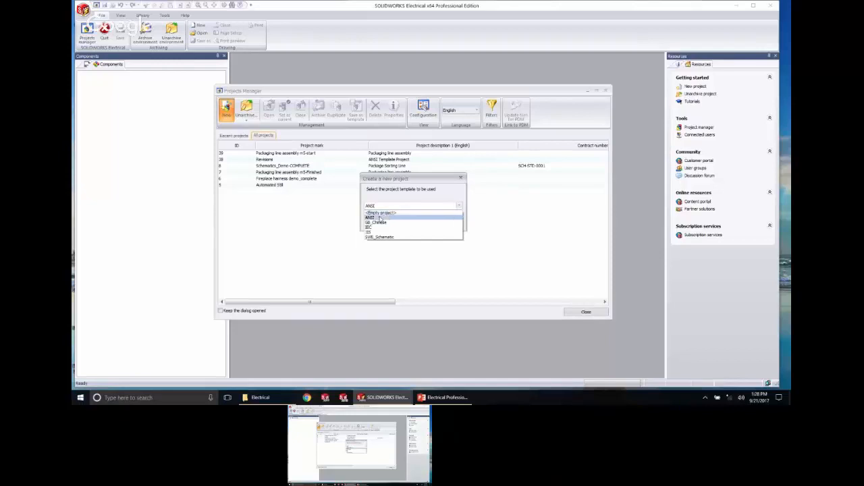
{"action": "left_click", "coordinate": [394, 218]}
{"action": "left_click", "coordinate": [416, 222]}
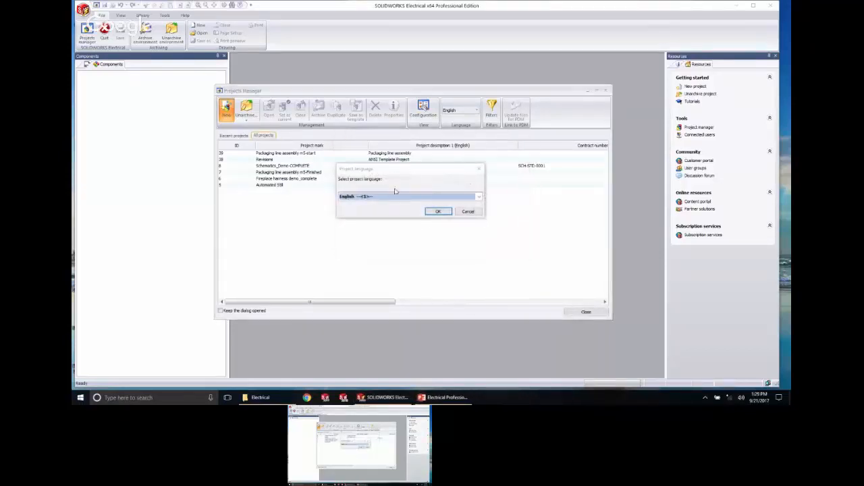
{"action": "left_click", "coordinate": [478, 197]}
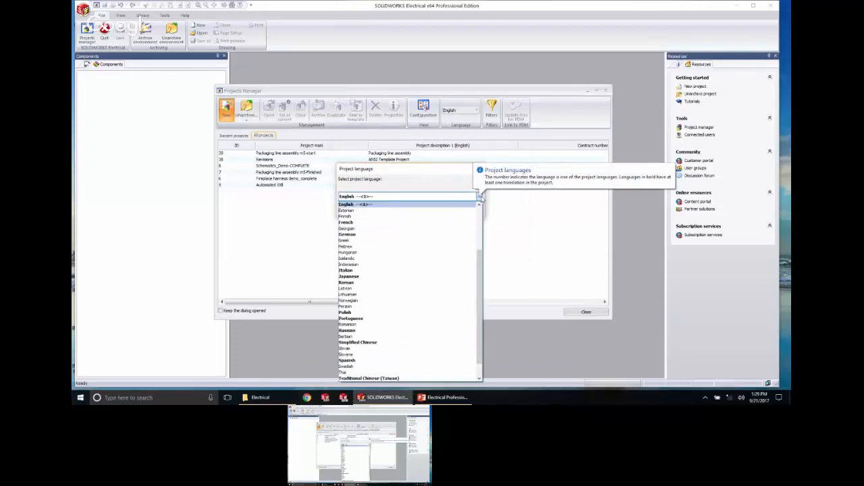
{"action": "left_click", "coordinate": [437, 174]}
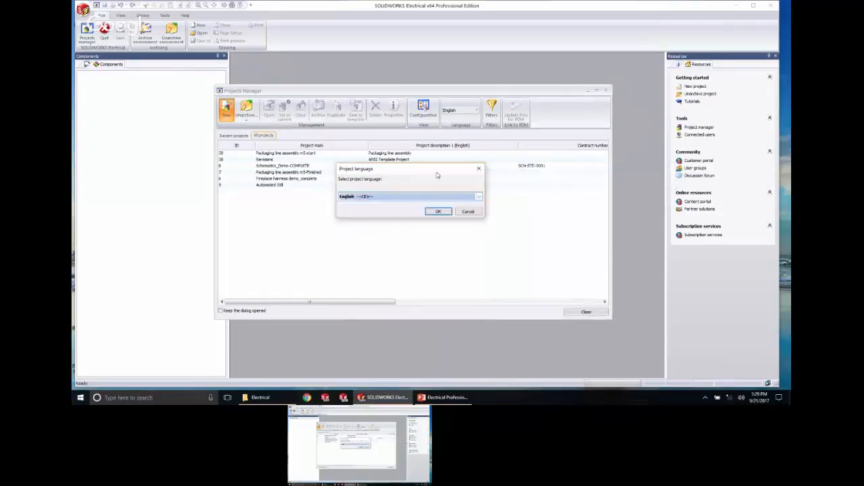
{"action": "left_click", "coordinate": [436, 212]}
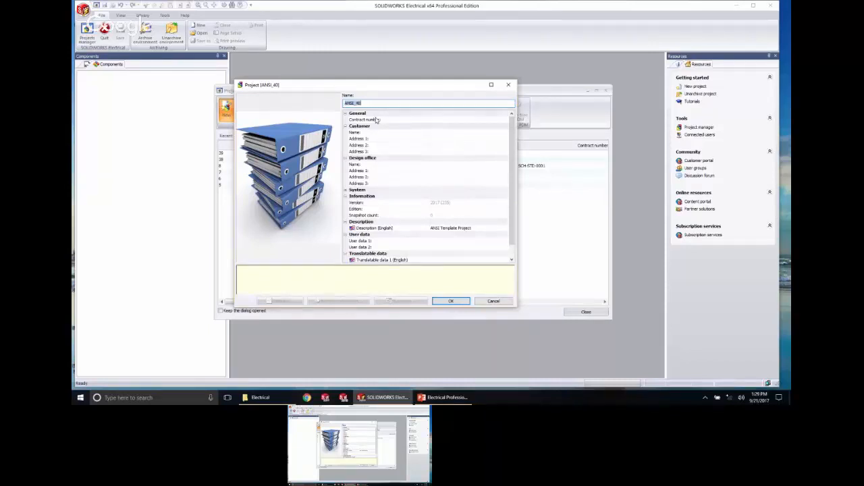
Name the new project Google Project and create it.
{"action": "type", "text": "so"}
{"action": "type", "text": "ogle Project"}
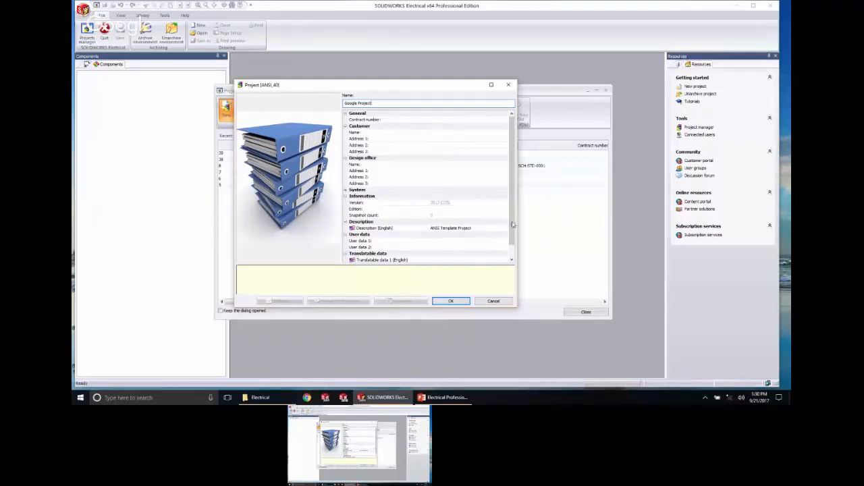
{"action": "left_click", "coordinate": [453, 301]}
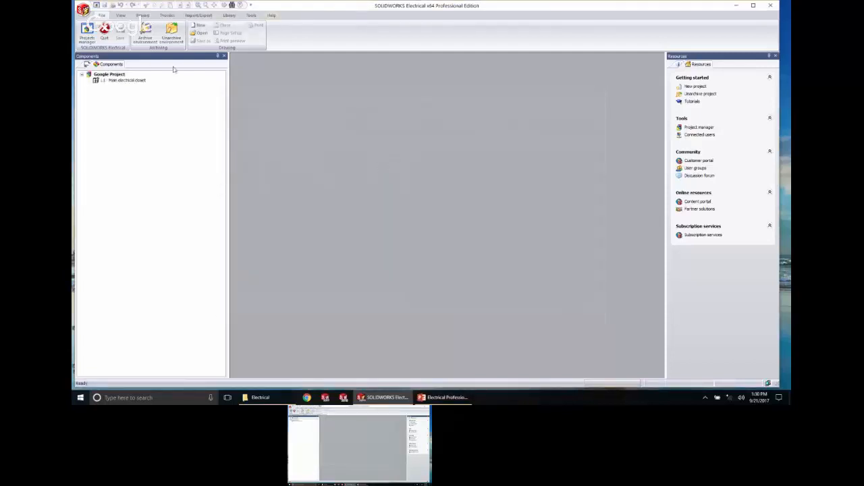
Show the documents of Google Project and expand its document book.
{"action": "left_click", "coordinate": [87, 63]}
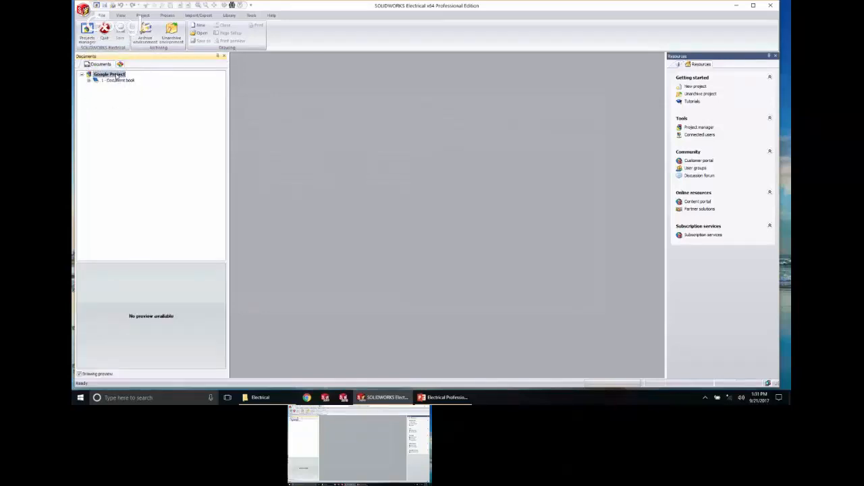
{"action": "left_click", "coordinate": [116, 75]}
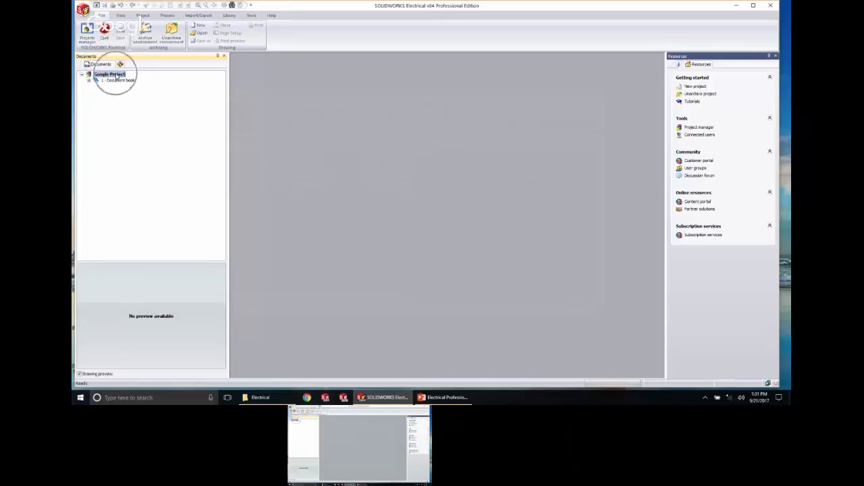
{"action": "left_click", "coordinate": [89, 81]}
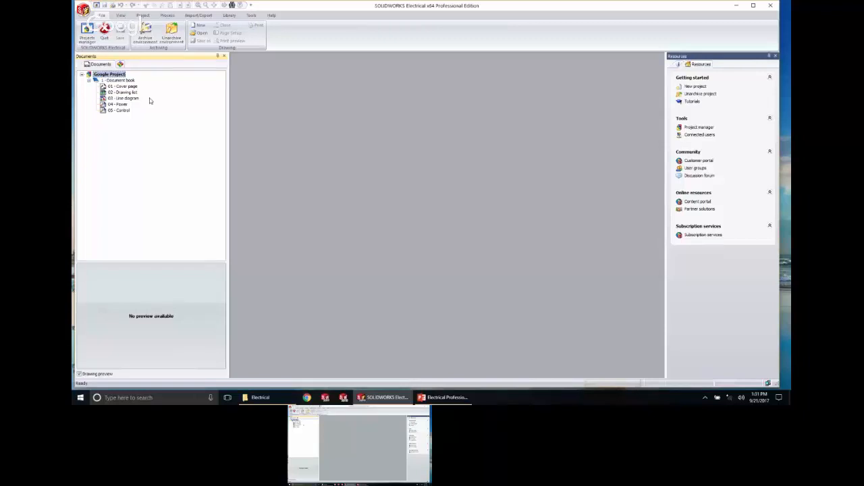
Review Google Project's configuration options and its project properties, including the customer and design office fields.
{"action": "right_click", "coordinate": [111, 77]}
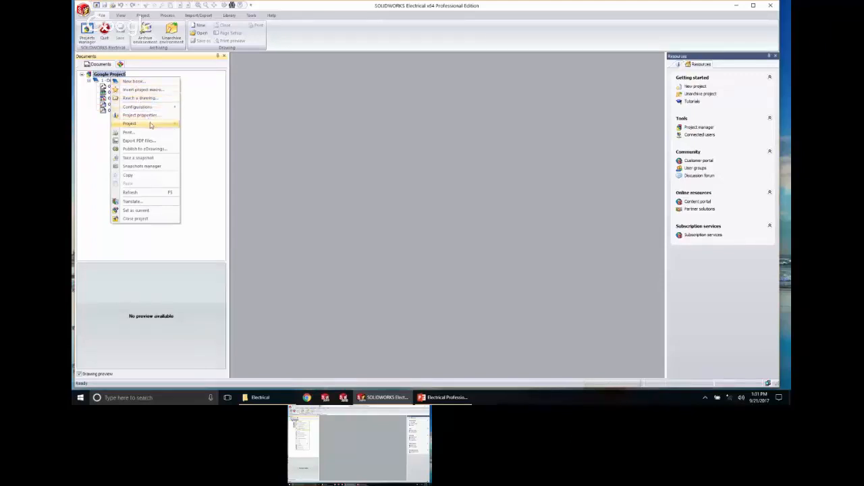
{"action": "mouse_move", "coordinate": [150, 126]}
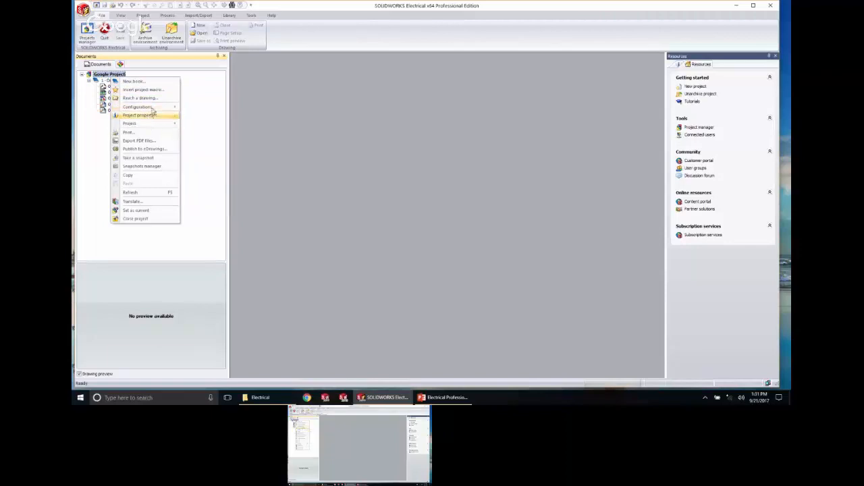
{"action": "mouse_move", "coordinate": [153, 108]}
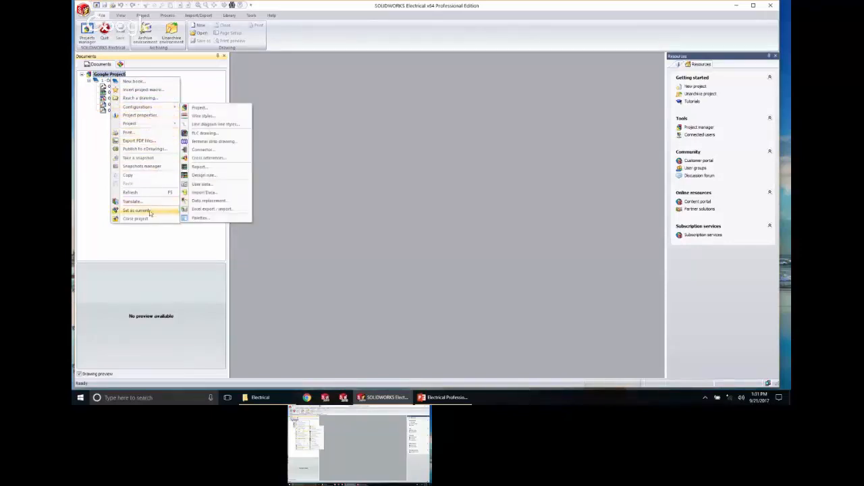
{"action": "left_click", "coordinate": [147, 116]}
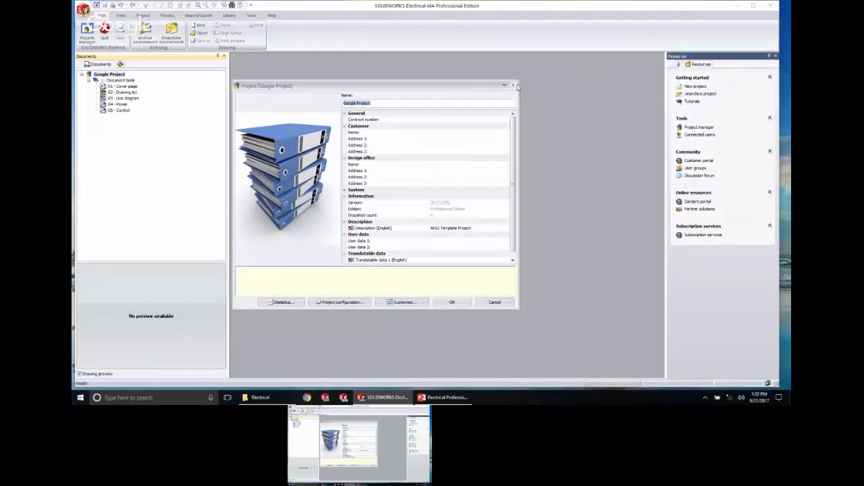
{"action": "left_click", "coordinate": [513, 85]}
Examine which document types can be added to the document book of Google Project.
{"action": "right_click", "coordinate": [127, 80]}
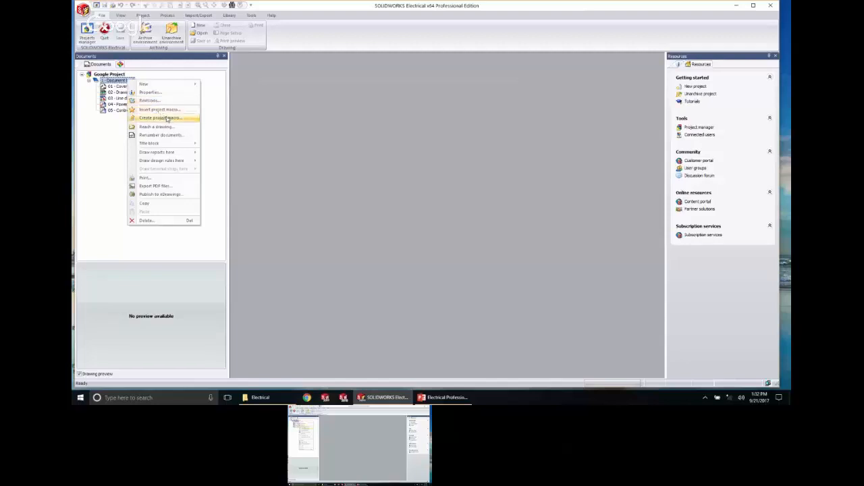
{"action": "mouse_move", "coordinate": [182, 84]}
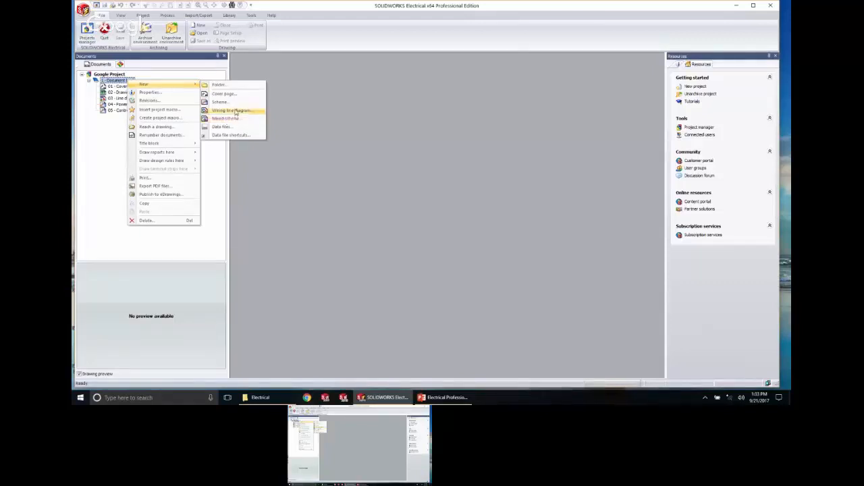
{"action": "left_click", "coordinate": [304, 195]}
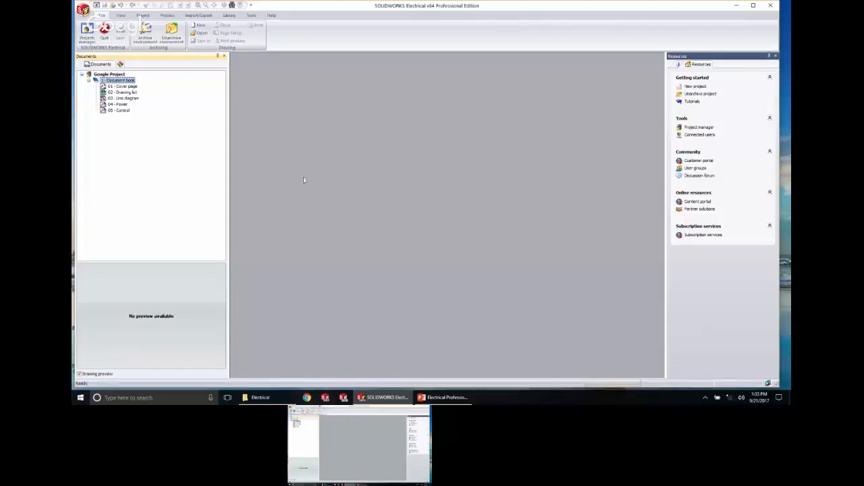
Preview the 01 - Cover page drawing, open it and fit the whole sheet in view.
{"action": "left_click", "coordinate": [130, 87]}
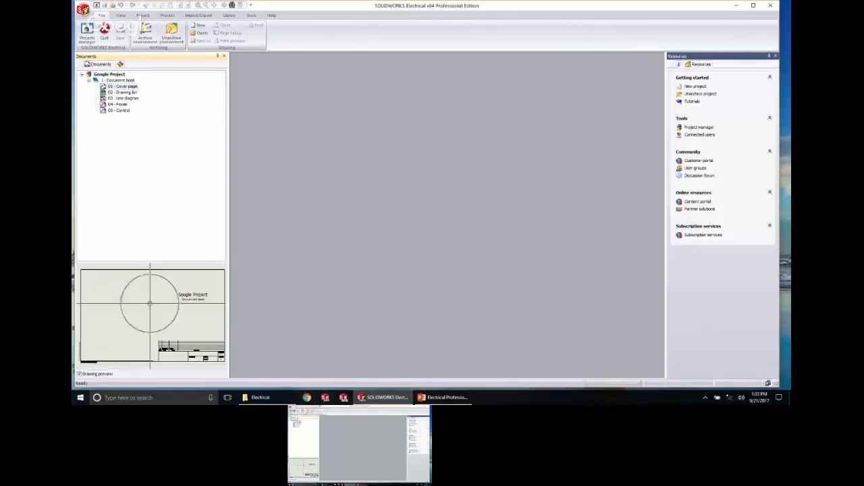
{"action": "double_click", "coordinate": [127, 87]}
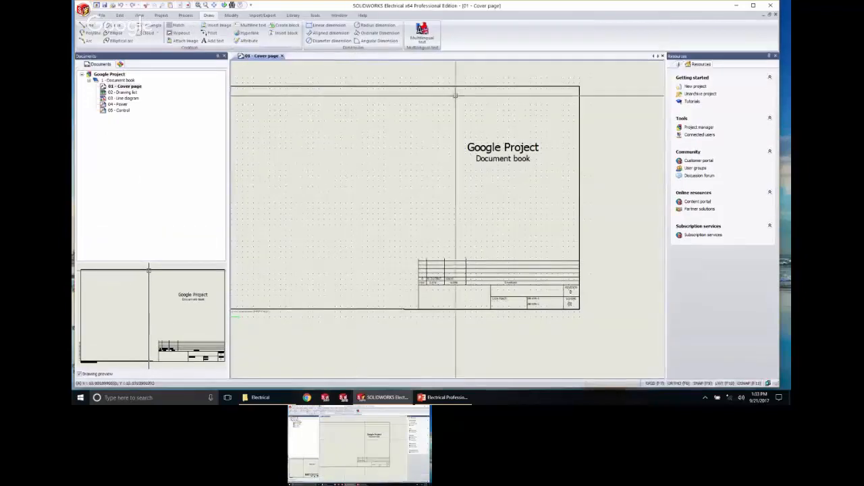
{"action": "middle_click", "coordinate": [395, 147]}
{"action": "middle_click", "coordinate": [396, 147]}
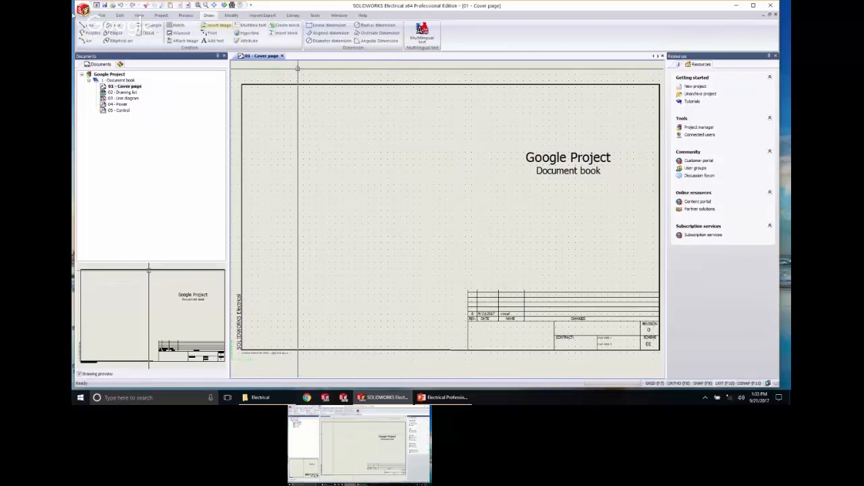
Open the 02 - Drawing list document and examine its table of drawings.
{"action": "right_click", "coordinate": [132, 93]}
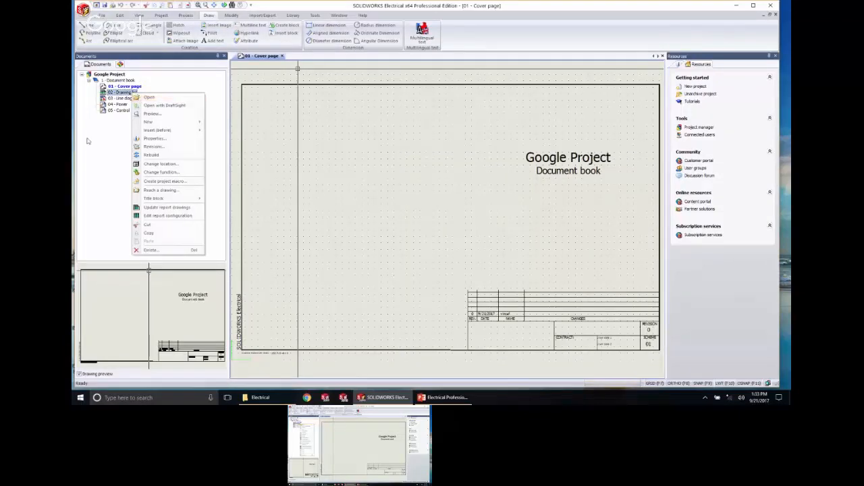
{"action": "left_click", "coordinate": [125, 95]}
{"action": "double_click", "coordinate": [125, 92]}
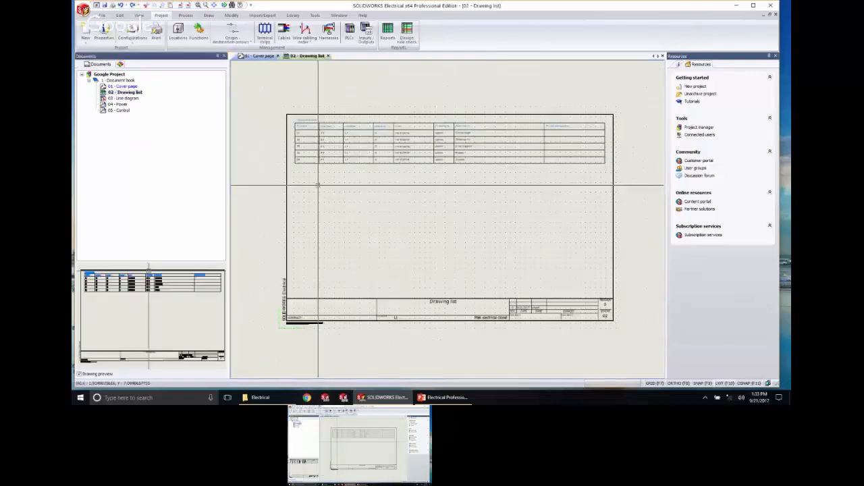
{"action": "scroll", "coordinate": [384, 172], "scroll_direction": "up", "scroll_amount": 5}
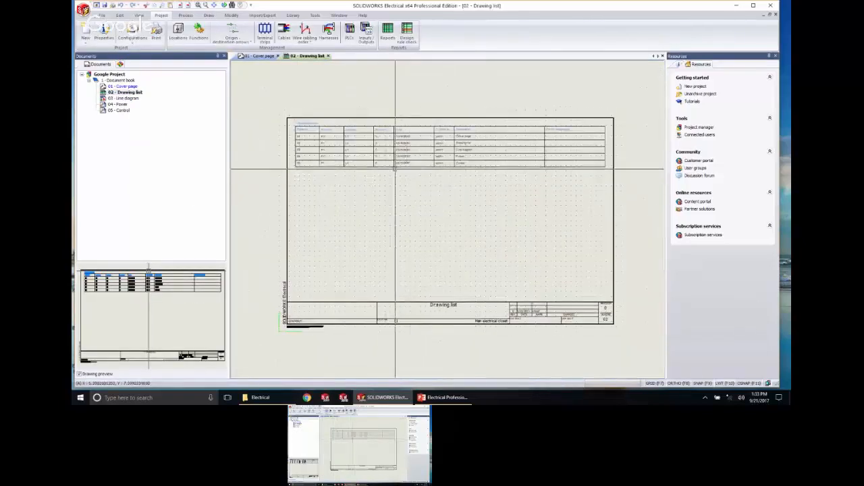
{"action": "scroll", "coordinate": [432, 201], "scroll_direction": "down", "scroll_amount": 2}
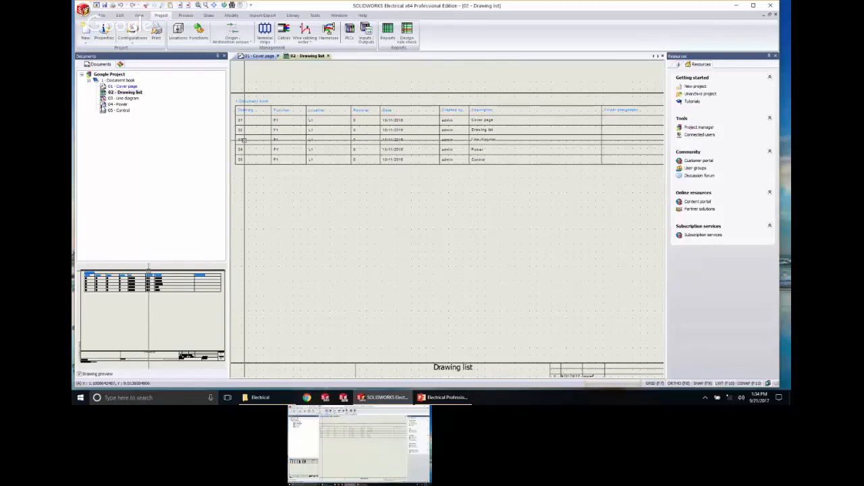
{"action": "key", "text": "ctrl"}
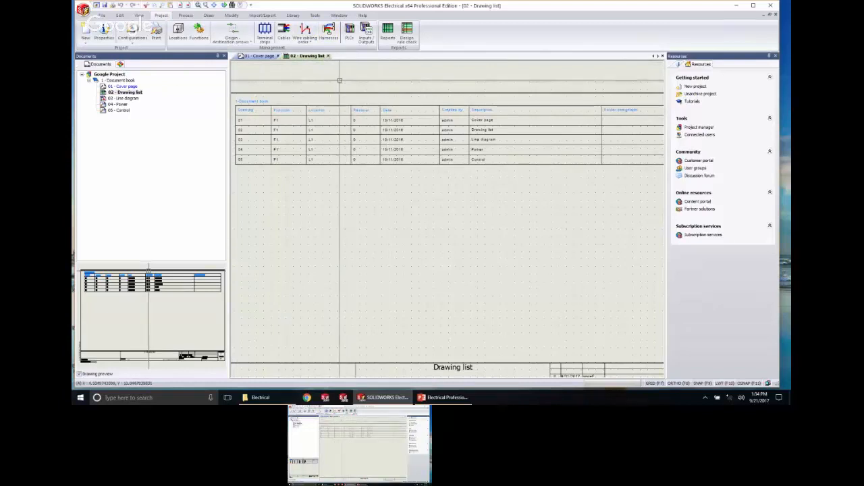
{"action": "scroll", "coordinate": [340, 81], "scroll_direction": "down", "scroll_amount": 3}
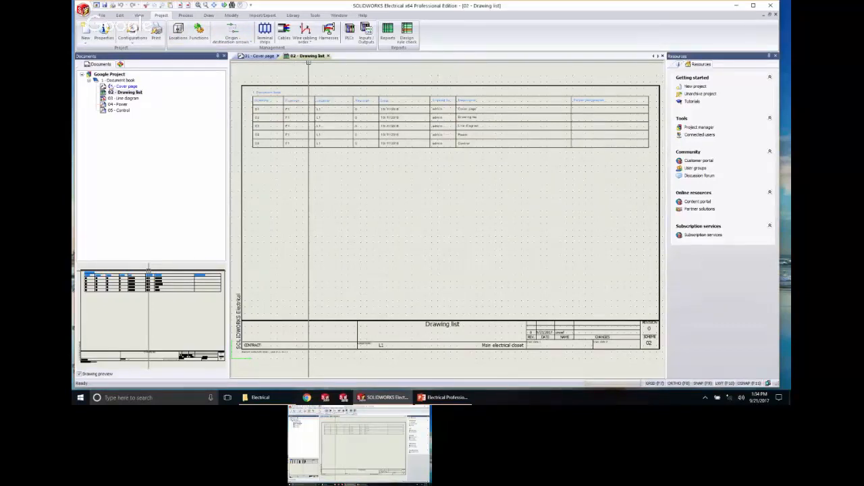
Create a new folder in the document book with the English description Schematics.
{"action": "right_click", "coordinate": [115, 81]}
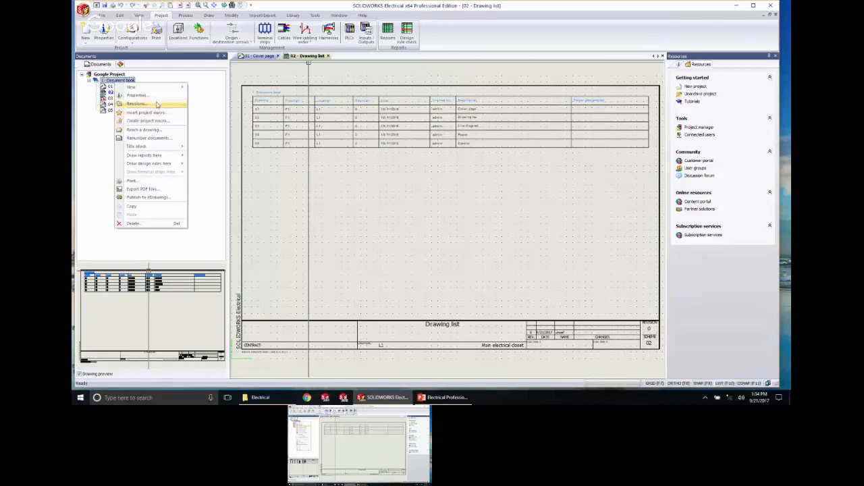
{"action": "mouse_move", "coordinate": [155, 87]}
{"action": "left_click", "coordinate": [217, 95]}
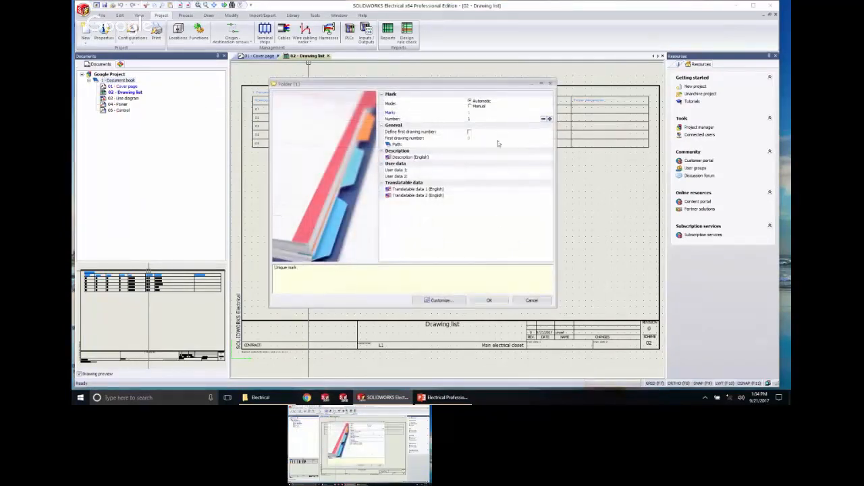
{"action": "left_click", "coordinate": [487, 160]}
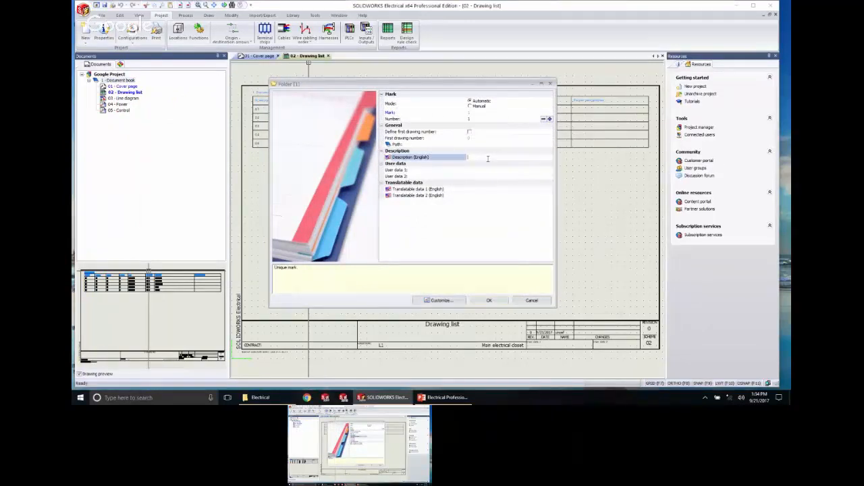
{"action": "type", "text": "Scheme"}
{"action": "left_click", "coordinate": [488, 300]}
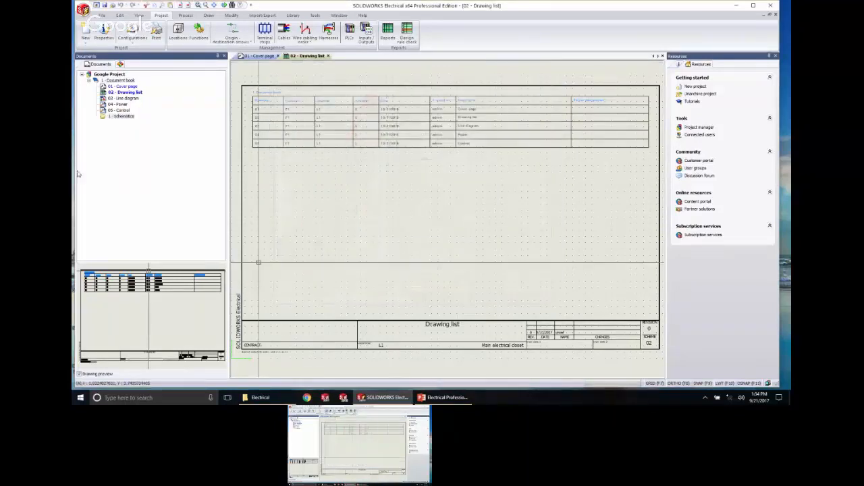
Move the 04 - Power and 05 - Control drawings into the Schematics folder.
{"action": "left_click", "coordinate": [119, 105]}
{"action": "left_click", "coordinate": [121, 110]}
{"action": "left_click", "coordinate": [121, 105], "text": "ctrl"}
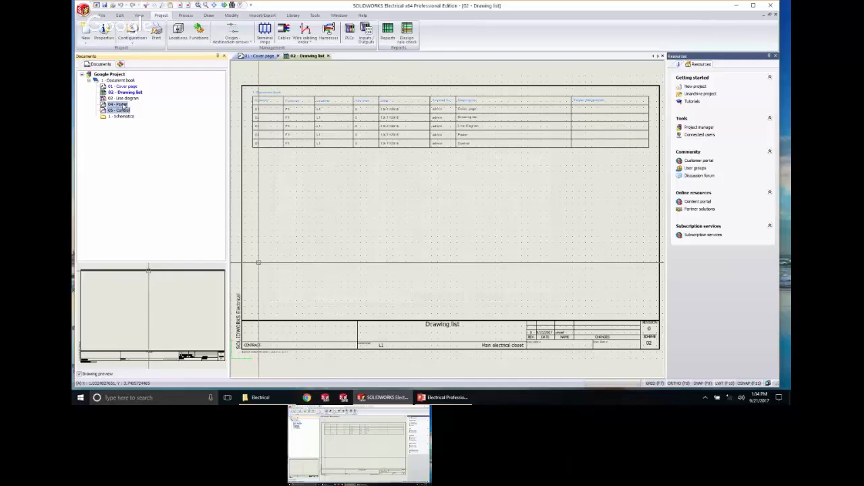
{"action": "left_click", "coordinate": [124, 117], "text": "ctrl"}
{"action": "left_click_drag", "start_coordinate": [125, 117], "coordinate": [123, 115]}
{"action": "left_click", "coordinate": [132, 146]}
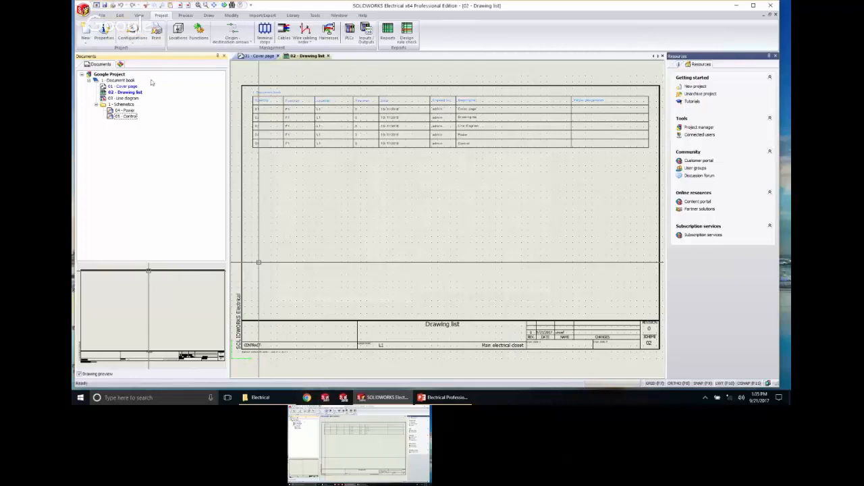
Open the project Packaging line assembly m5-start from the full project list alongside Google Project.
{"action": "right_click", "coordinate": [120, 75]}
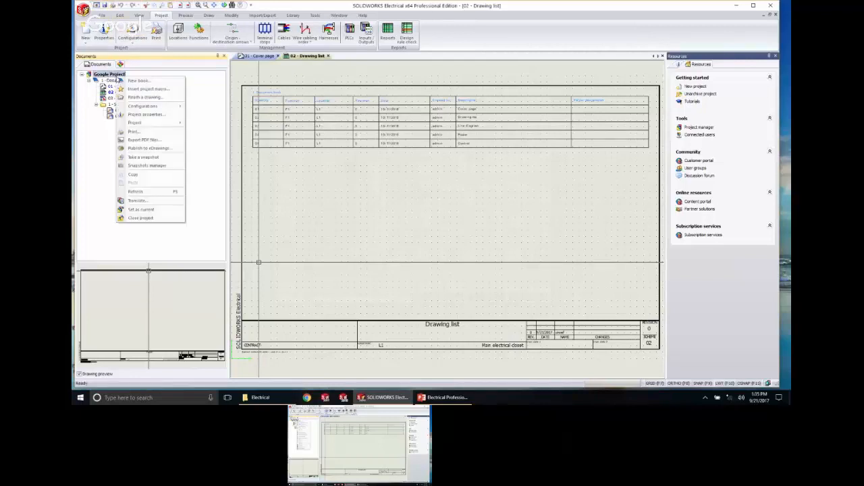
{"action": "left_click", "coordinate": [142, 219]}
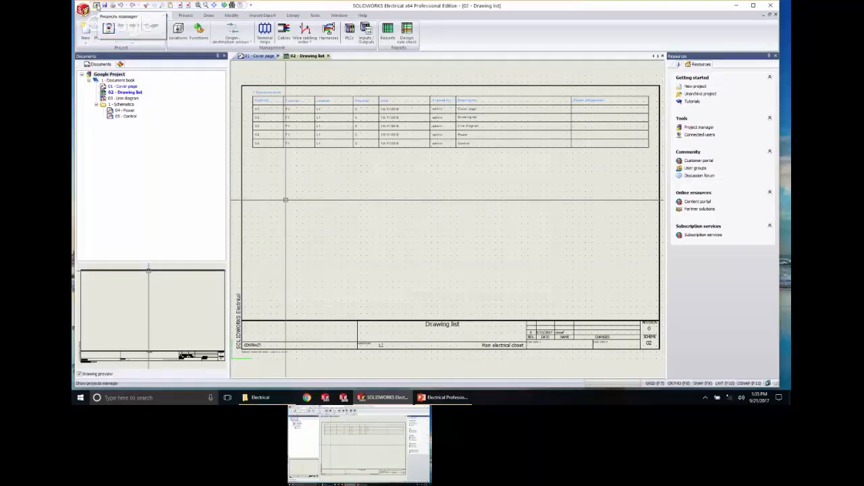
{"action": "left_click", "coordinate": [97, 7]}
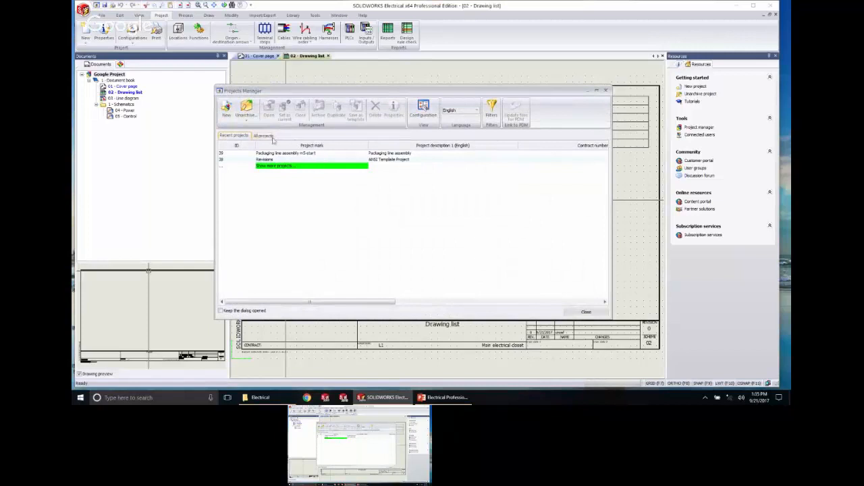
{"action": "left_click", "coordinate": [268, 136]}
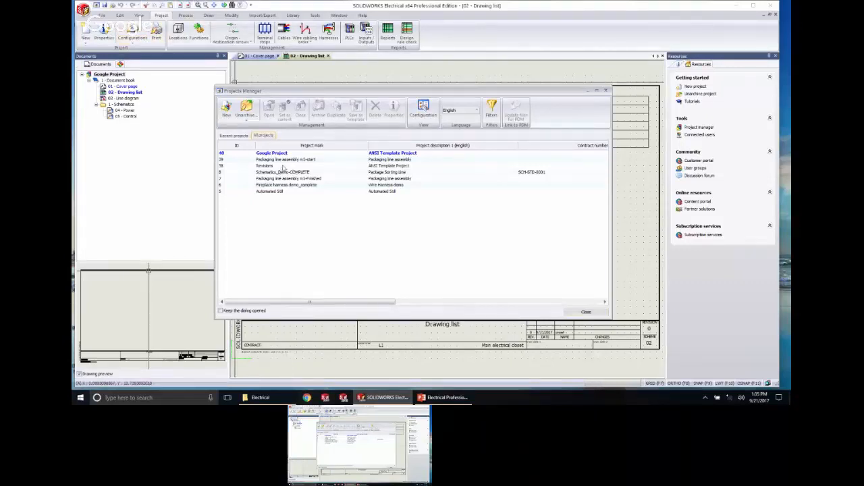
{"action": "left_click", "coordinate": [289, 160]}
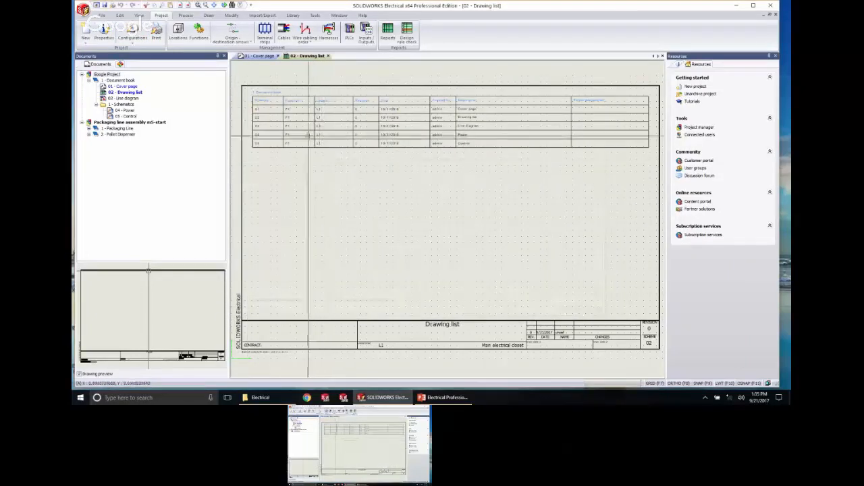
Show all projects in the Projects Manager and close Google Project from there.
{"action": "left_click", "coordinate": [97, 5]}
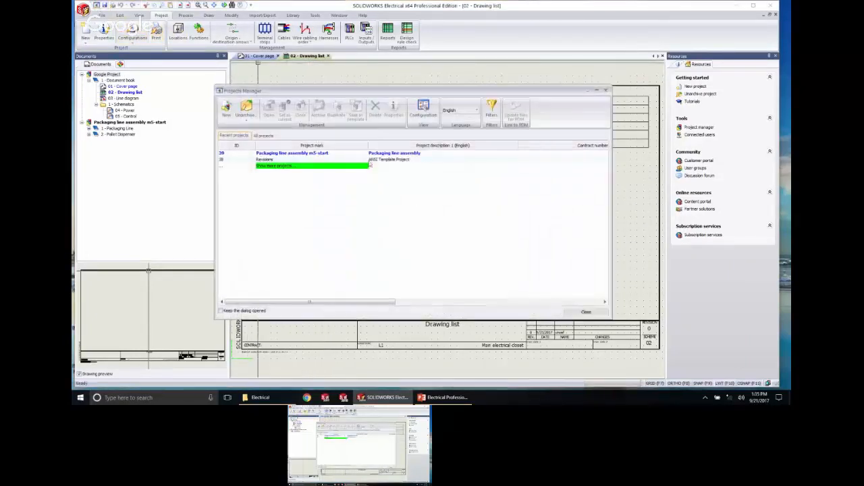
{"action": "left_click", "coordinate": [258, 136]}
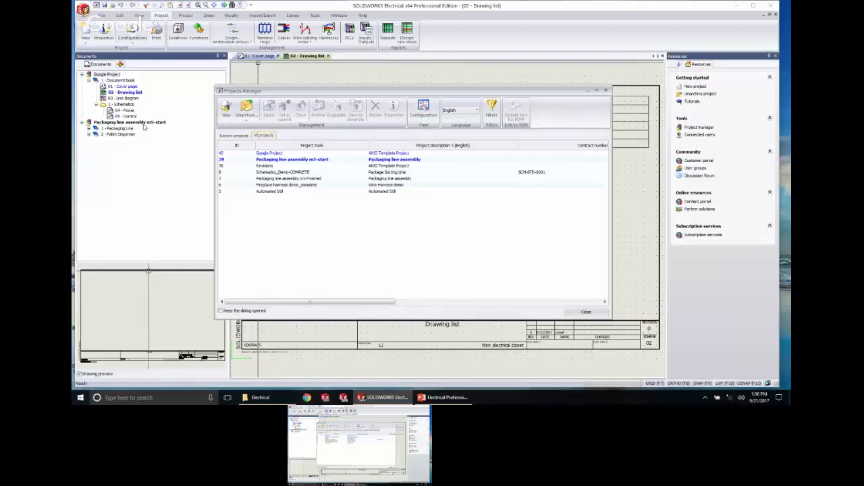
{"action": "left_click", "coordinate": [280, 156]}
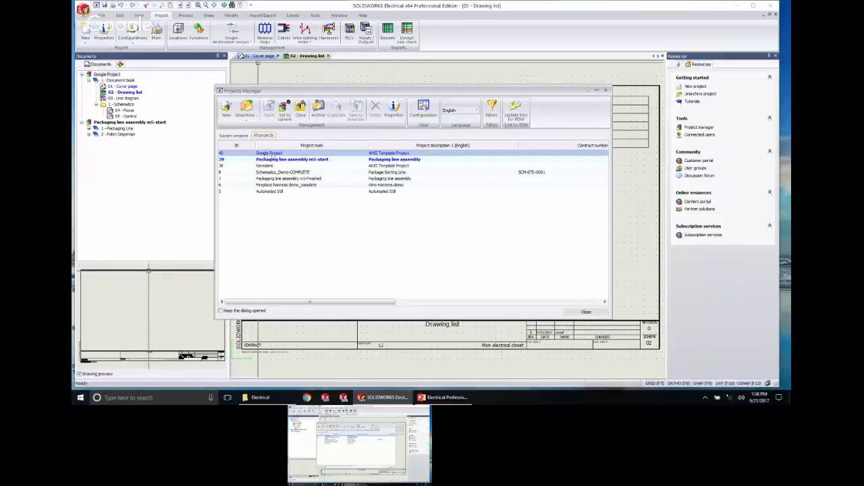
{"action": "right_click", "coordinate": [281, 156]}
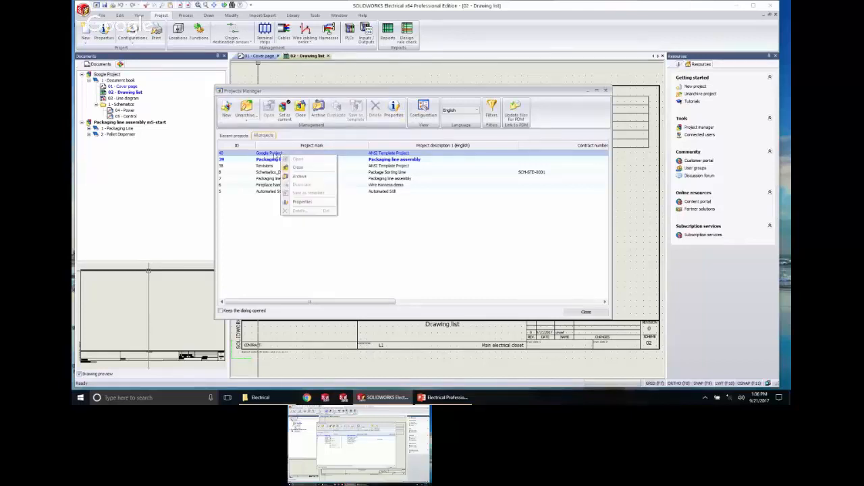
{"action": "left_click", "coordinate": [275, 155]}
{"action": "left_click", "coordinate": [302, 116]}
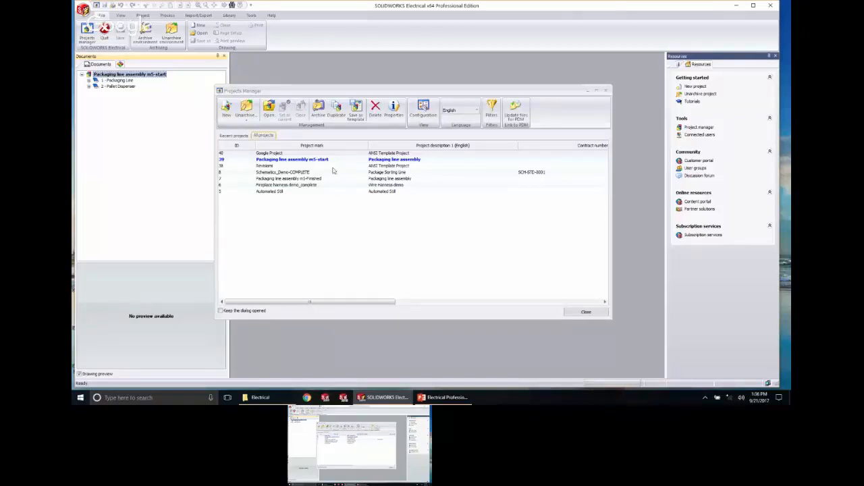
Save Google Project as a project template named Google Project and open the template folder to check the saved file.
{"action": "left_click", "coordinate": [283, 155]}
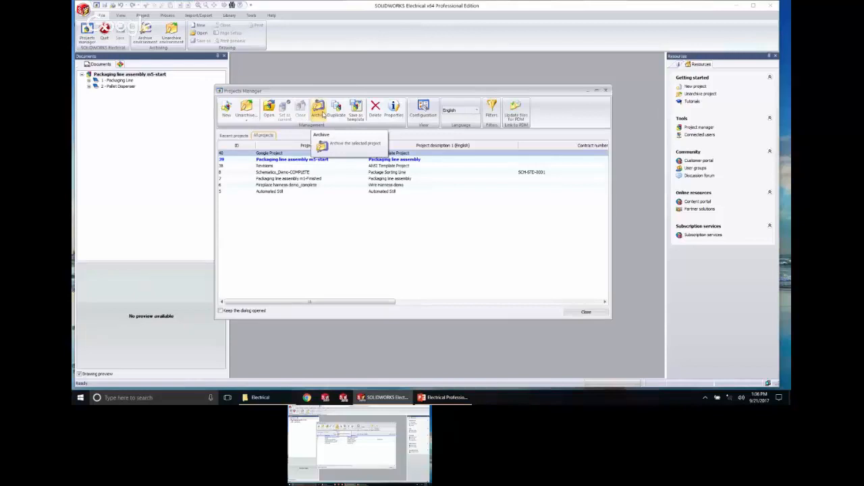
{"action": "left_click", "coordinate": [357, 113]}
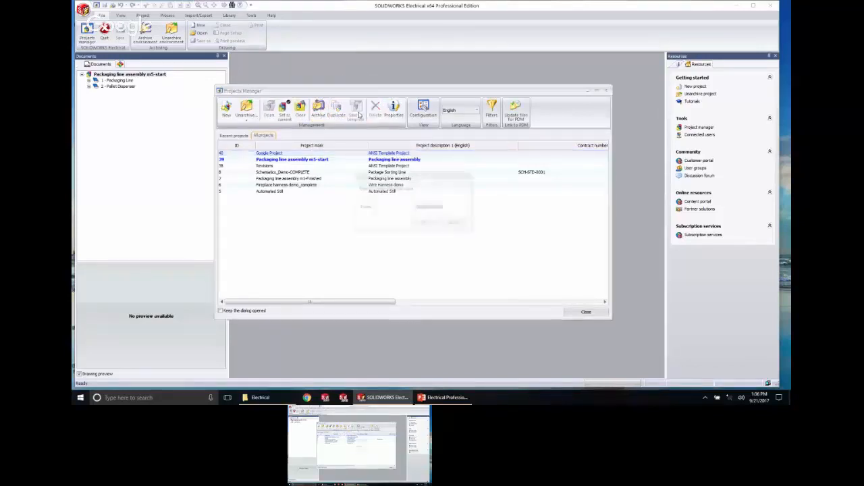
{"action": "left_click", "coordinate": [448, 209]}
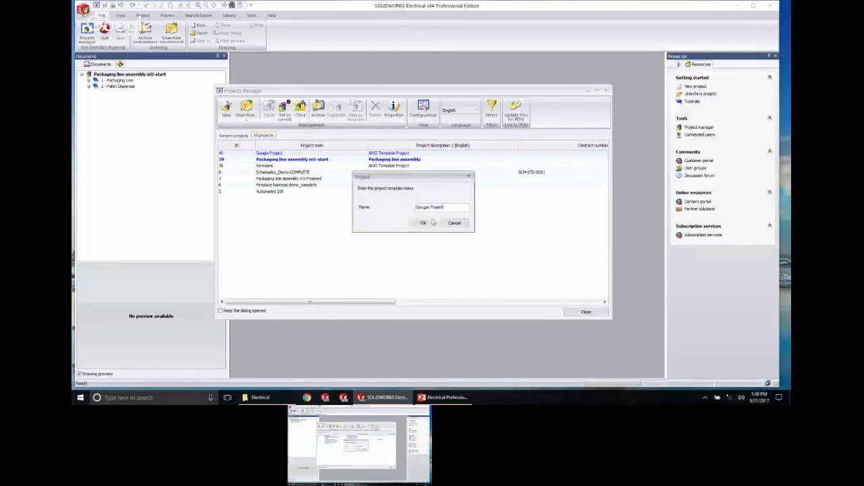
{"action": "left_click", "coordinate": [424, 223]}
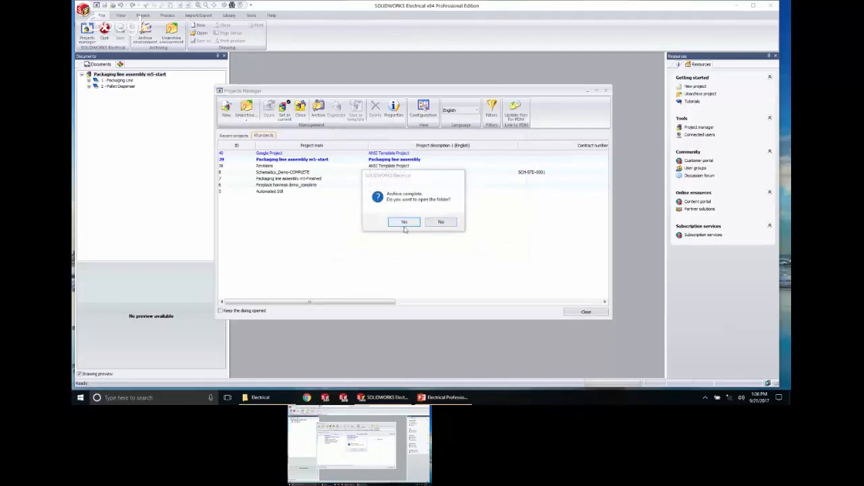
{"action": "left_click", "coordinate": [404, 225]}
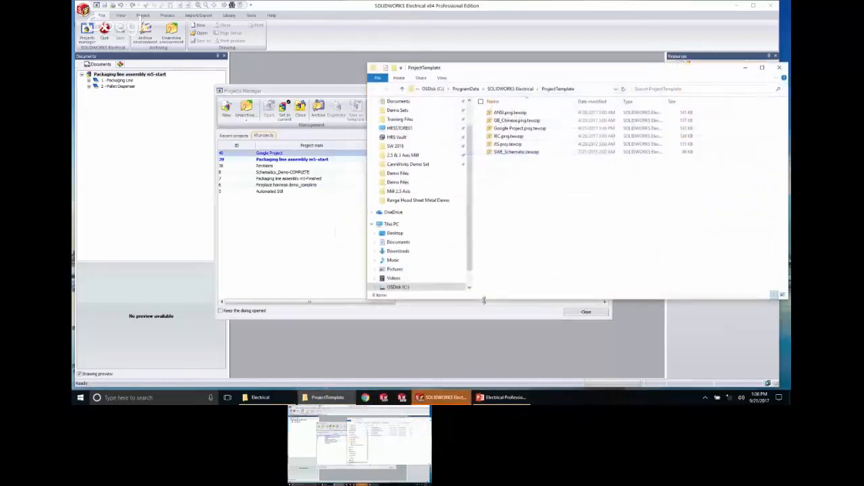
{"action": "left_click_drag", "start_coordinate": [526, 71], "coordinate": [416, 82]}
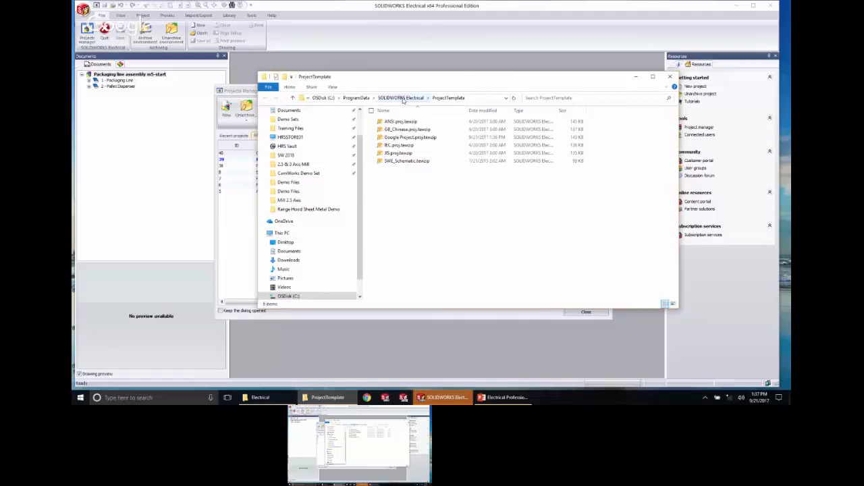
{"action": "left_click", "coordinate": [247, 91]}
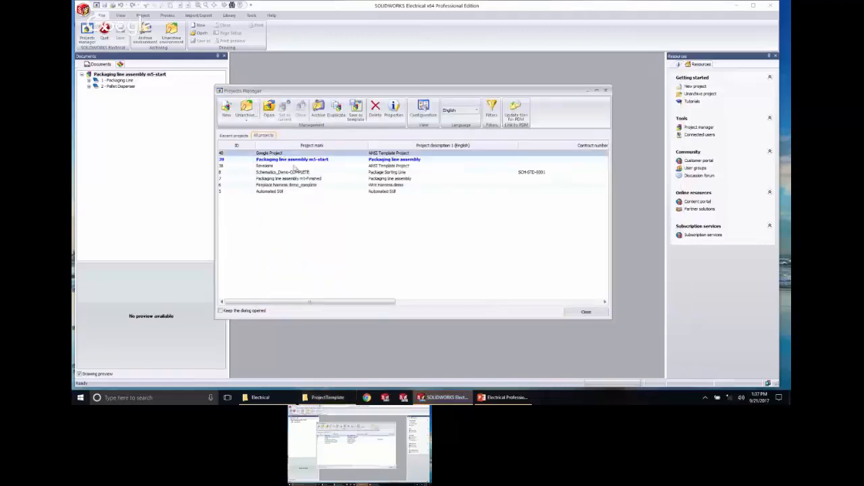
Check which templates are offered for a new project, cancel the creation and close the Projects Manager.
{"action": "left_click", "coordinate": [585, 312]}
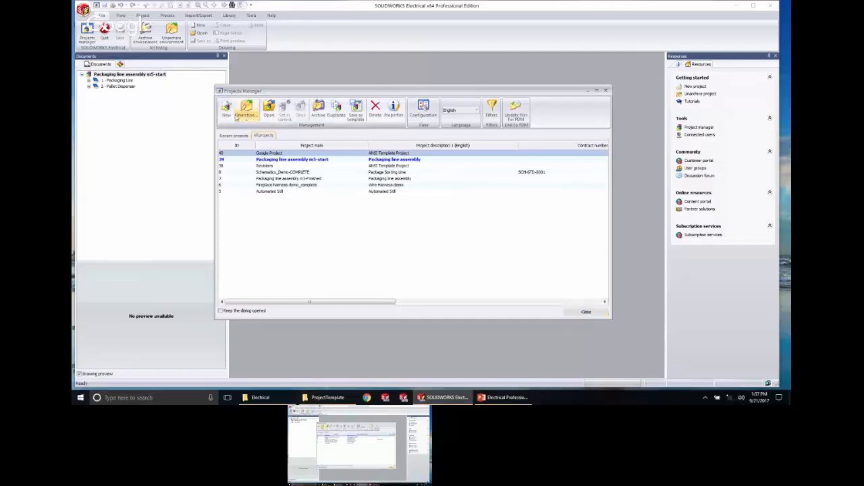
{"action": "left_click", "coordinate": [226, 109]}
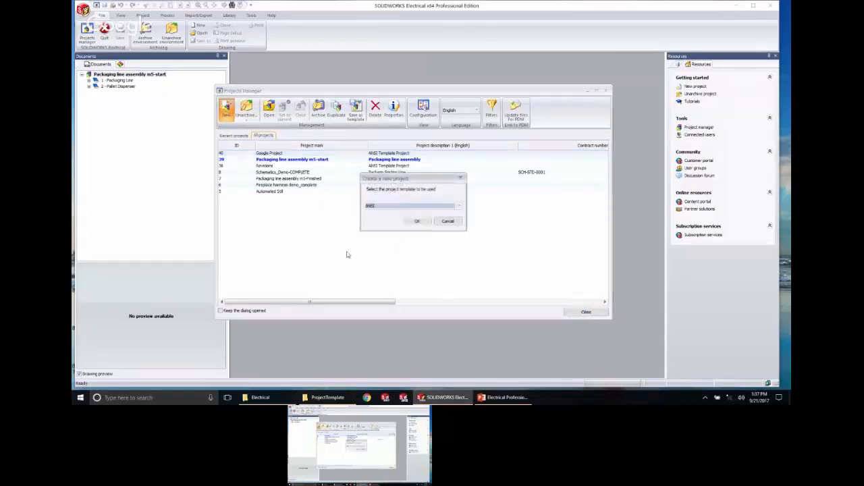
{"action": "left_click", "coordinate": [406, 208]}
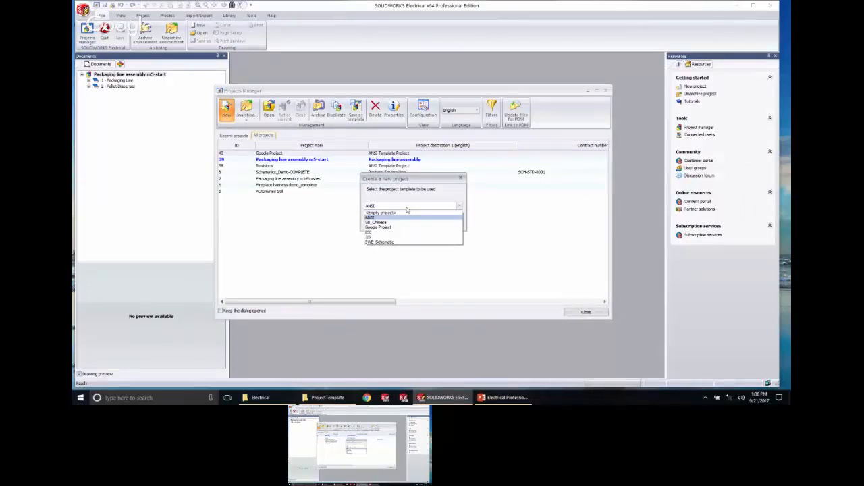
{"action": "left_click", "coordinate": [548, 245]}
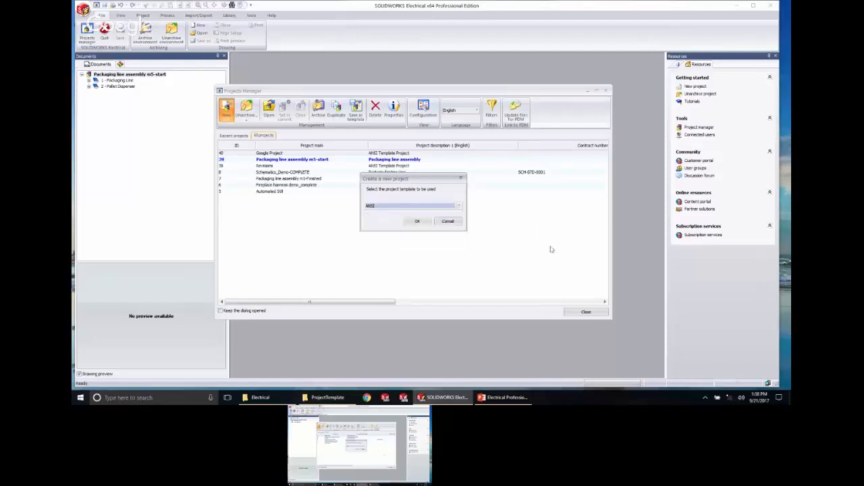
{"action": "left_click", "coordinate": [448, 221]}
{"action": "left_click", "coordinate": [579, 311]}
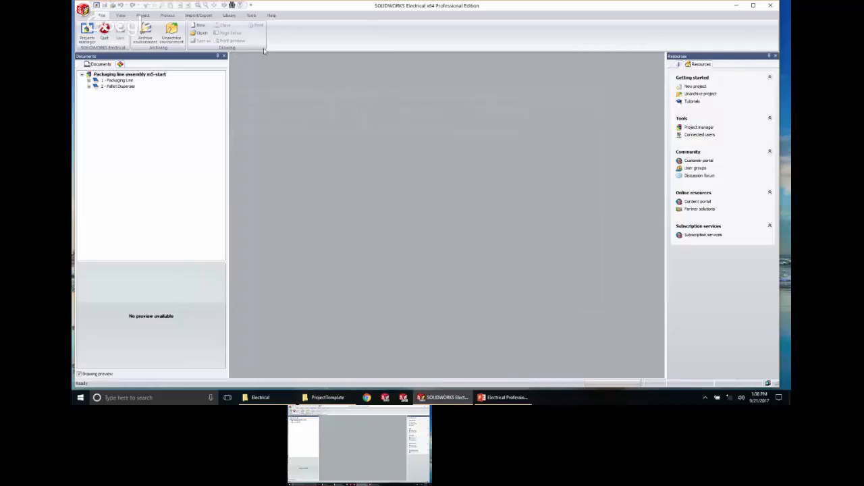
View the unarchive wizard's file selection in the Manufacturer parts manager, cancel it and close the manager.
{"action": "left_click", "coordinate": [227, 15]}
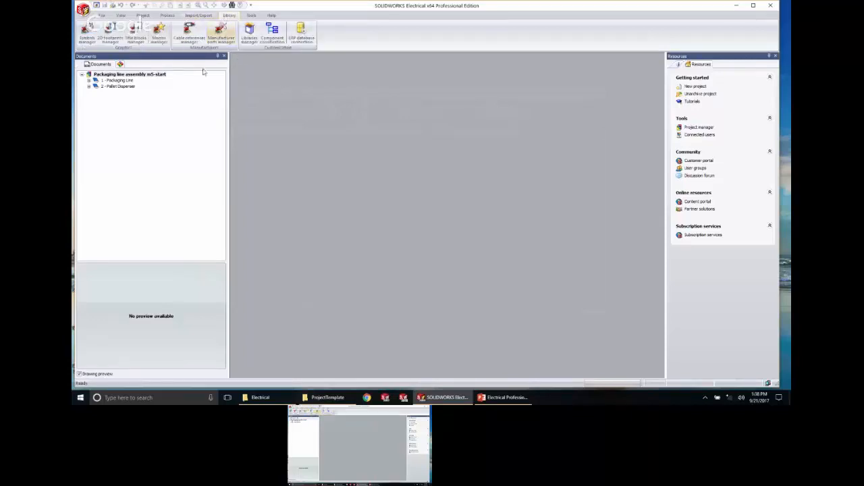
{"action": "left_click", "coordinate": [223, 34]}
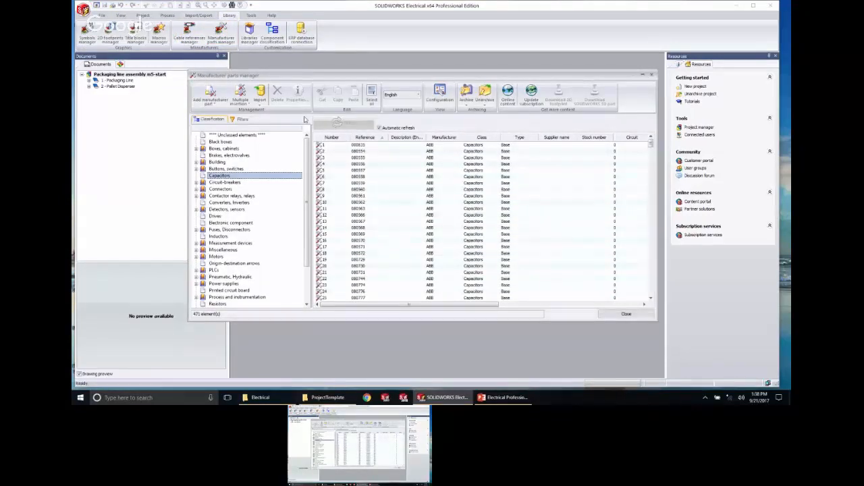
{"action": "left_click", "coordinate": [485, 103]}
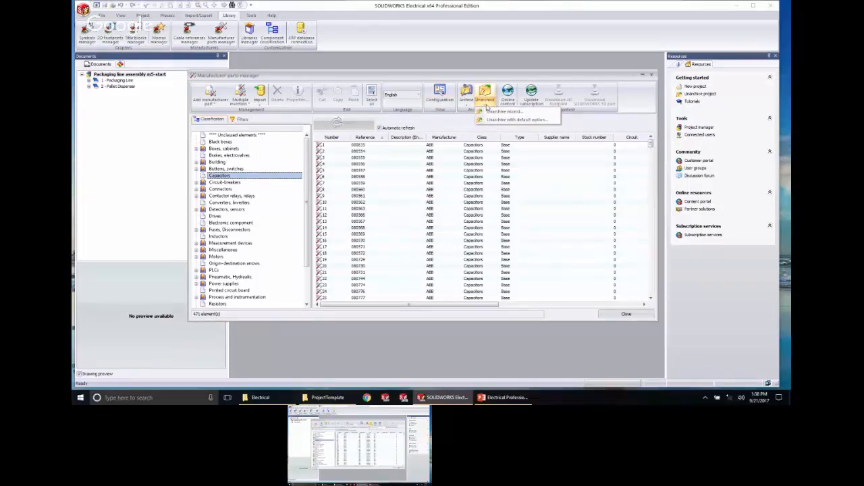
{"action": "left_click", "coordinate": [500, 112]}
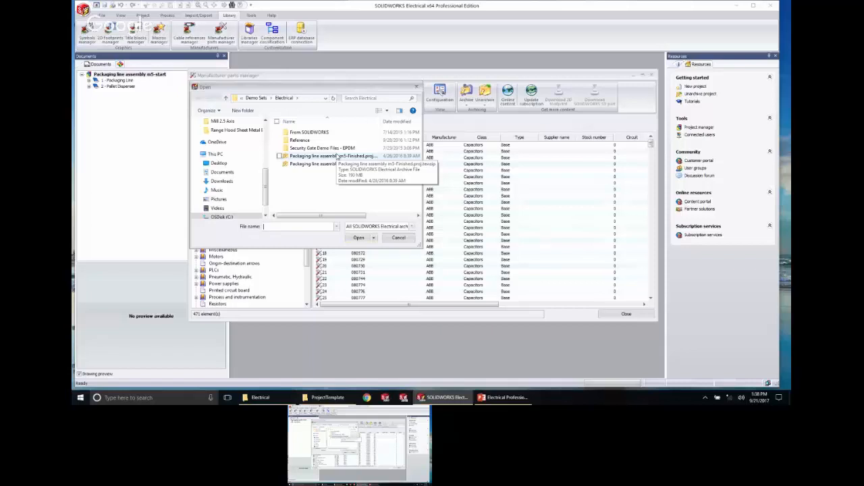
{"action": "left_click", "coordinate": [400, 238]}
{"action": "left_click", "coordinate": [626, 314]}
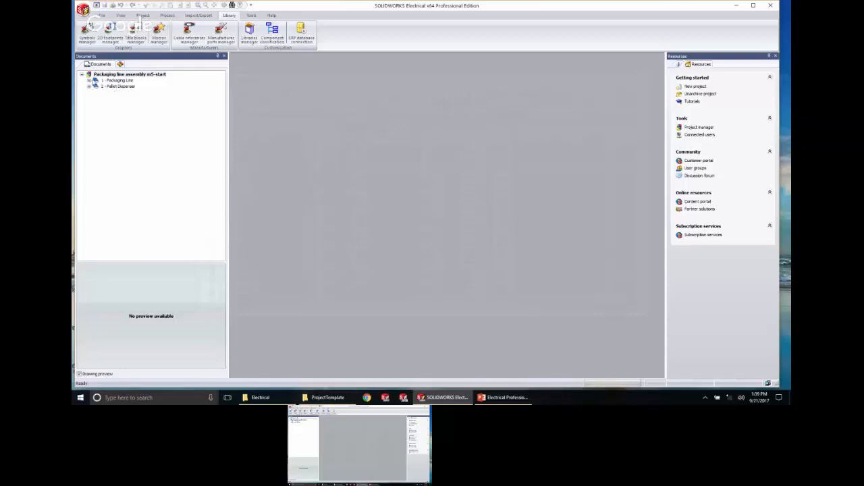
Expand the Packaging Line and Pallet Dispenser books and open 03 - Packaging line - locations from the first book's Line Diagrams folder.
{"action": "left_click", "coordinate": [89, 81]}
{"action": "left_click", "coordinate": [88, 123]}
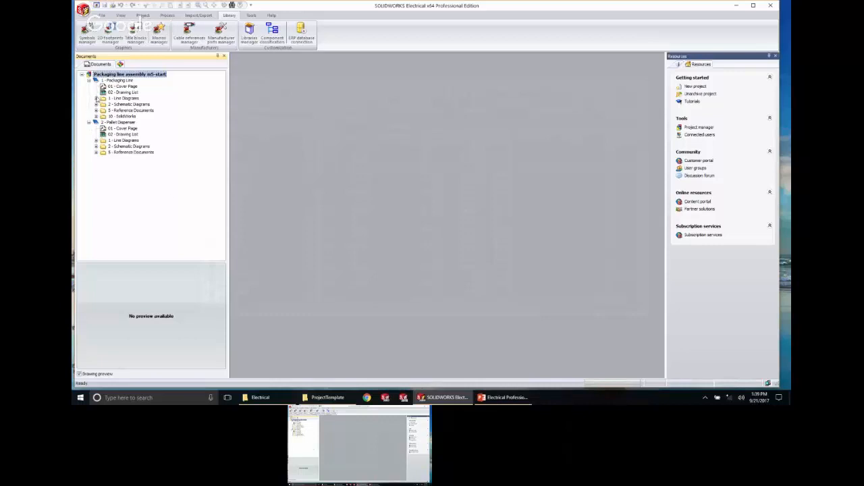
{"action": "left_click", "coordinate": [96, 98]}
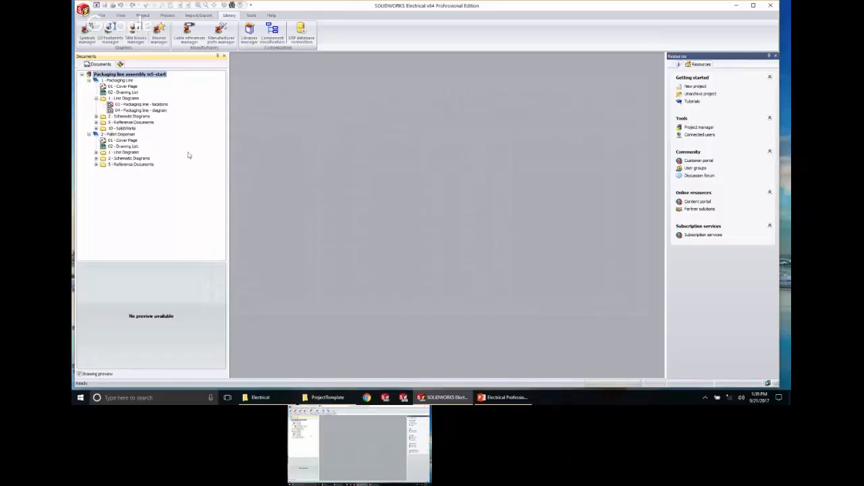
{"action": "left_click", "coordinate": [140, 105]}
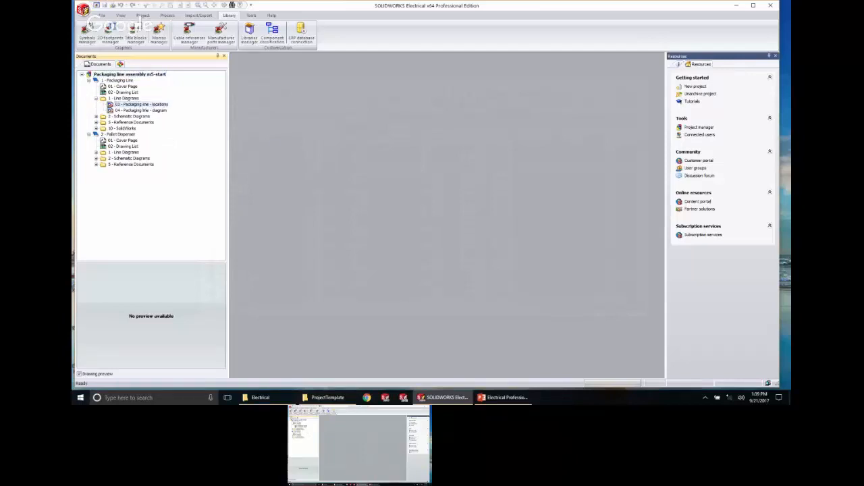
{"action": "double_click", "coordinate": [141, 105]}
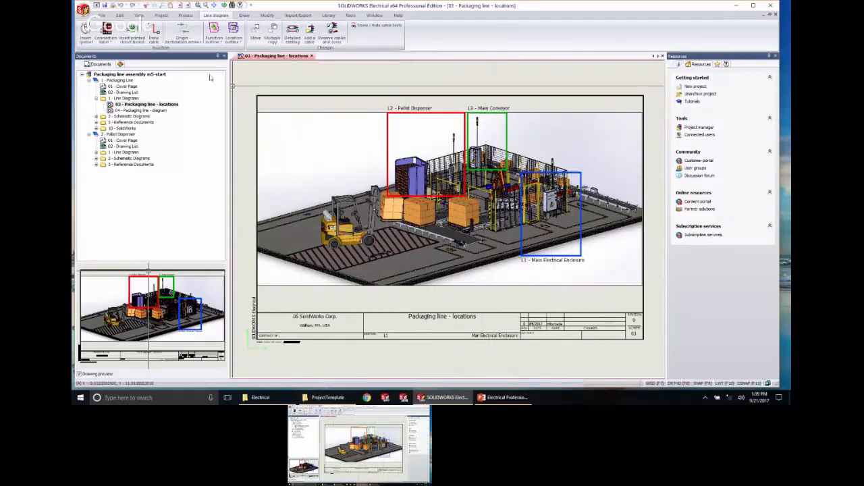
Show the project's components by location and list those in L11 - Chassis of the Main Electrical Enclosure.
{"action": "left_click", "coordinate": [120, 64]}
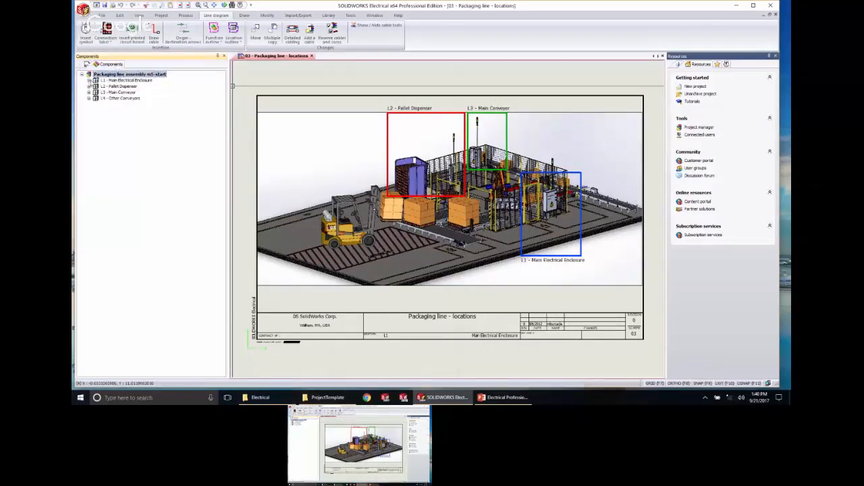
{"action": "left_click", "coordinate": [89, 80]}
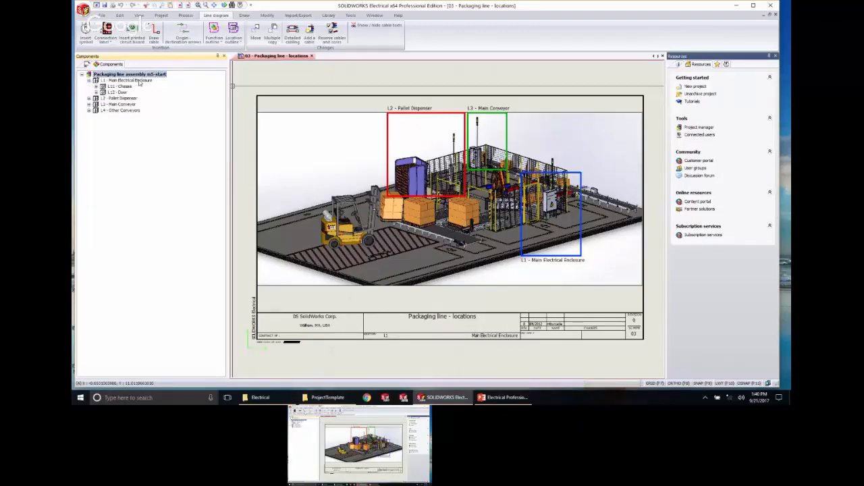
{"action": "left_click", "coordinate": [96, 86]}
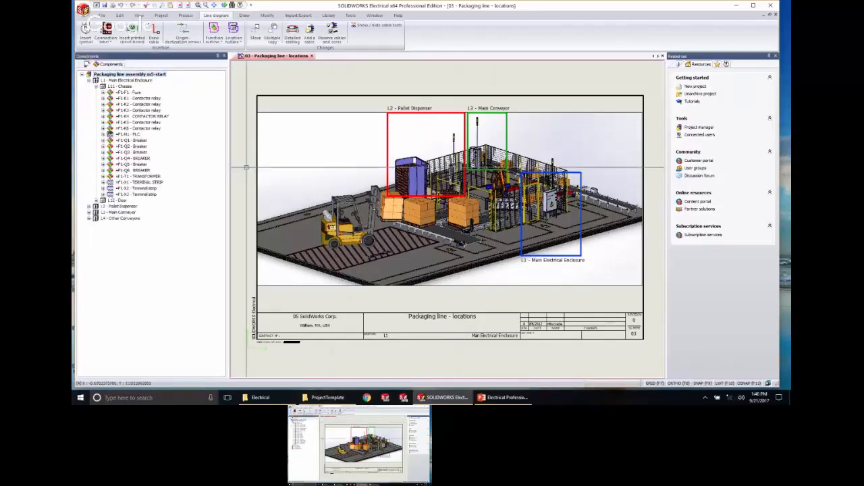
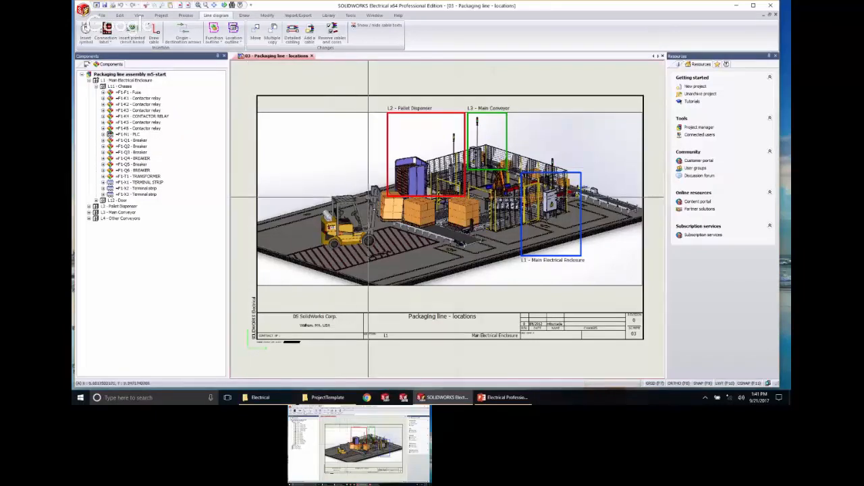
Close the locations drawing and open 04 - Packaging line - diagram from the Line Diagrams folder, fitted to the window.
{"action": "left_click", "coordinate": [311, 56]}
{"action": "left_click", "coordinate": [88, 64]}
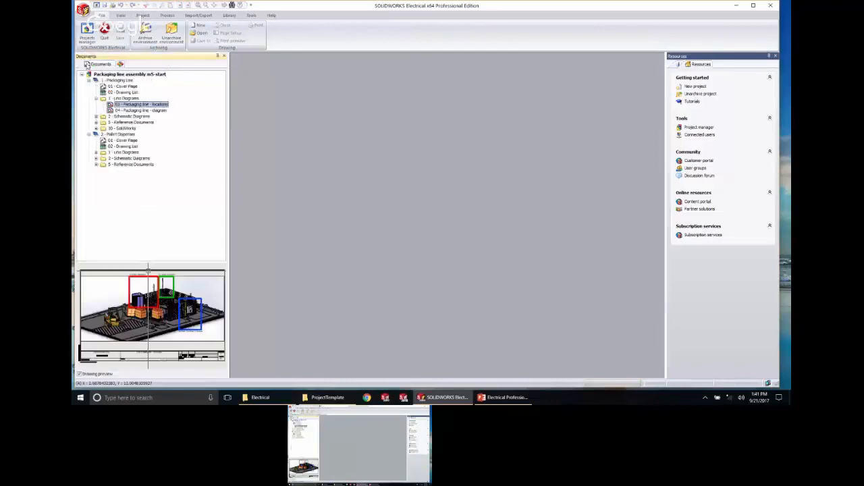
{"action": "double_click", "coordinate": [142, 111]}
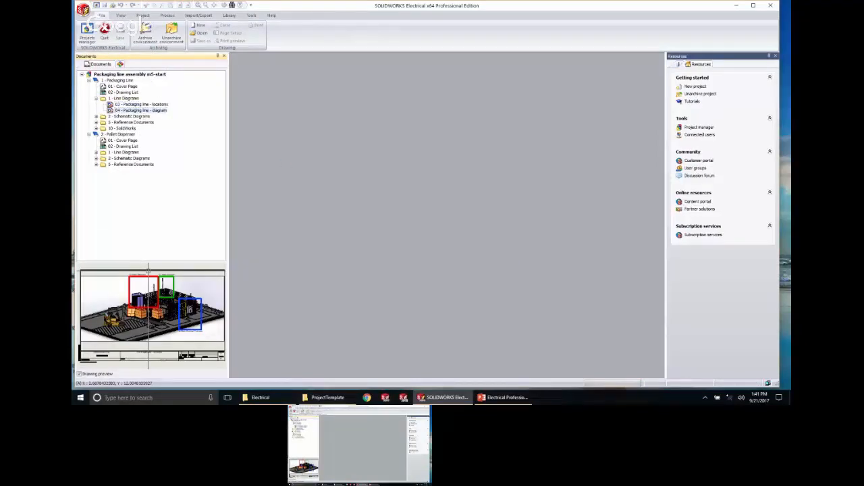
{"action": "middle_click", "coordinate": [579, 224]}
{"action": "middle_click", "coordinate": [578, 224]}
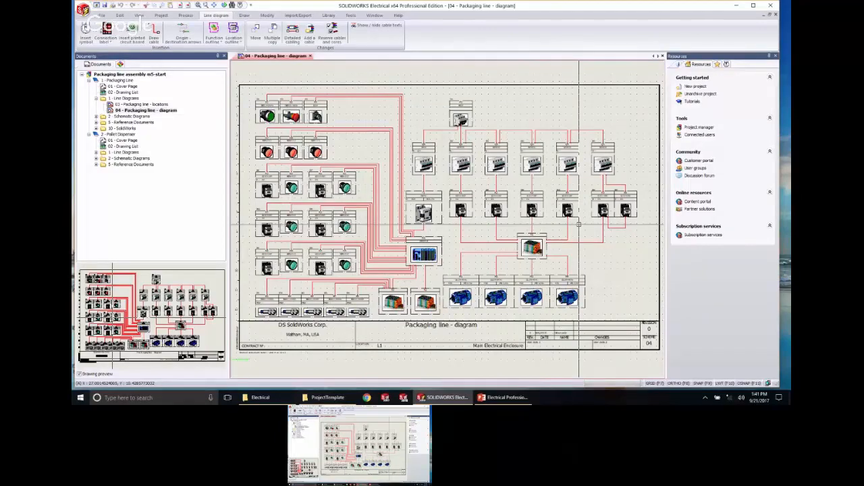
Examine the symbols and cable connections in the packaging line diagram, from the buttons and lamps to the breakers, transformer and PLC.
{"action": "scroll", "coordinate": [457, 241], "scroll_direction": "up", "scroll_amount": 2}
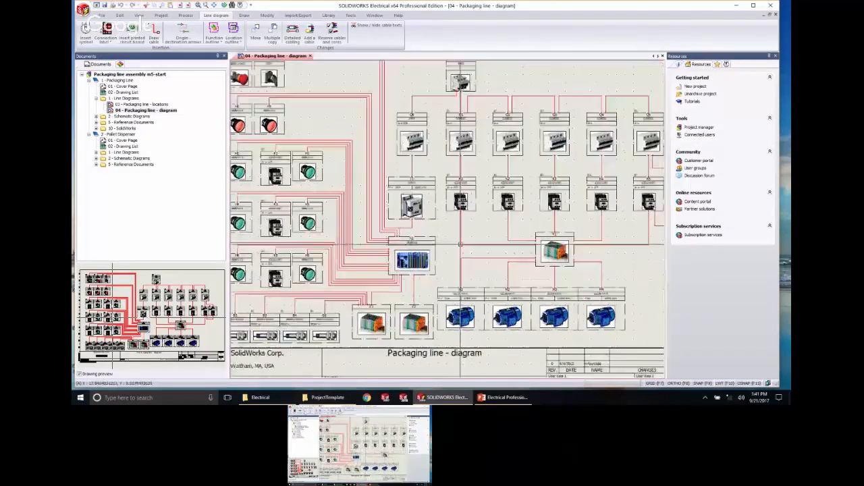
{"action": "middle_click_drag", "start_coordinate": [460, 244], "coordinate": [574, 287]}
{"action": "scroll", "coordinate": [471, 177], "scroll_direction": "up", "scroll_amount": 3}
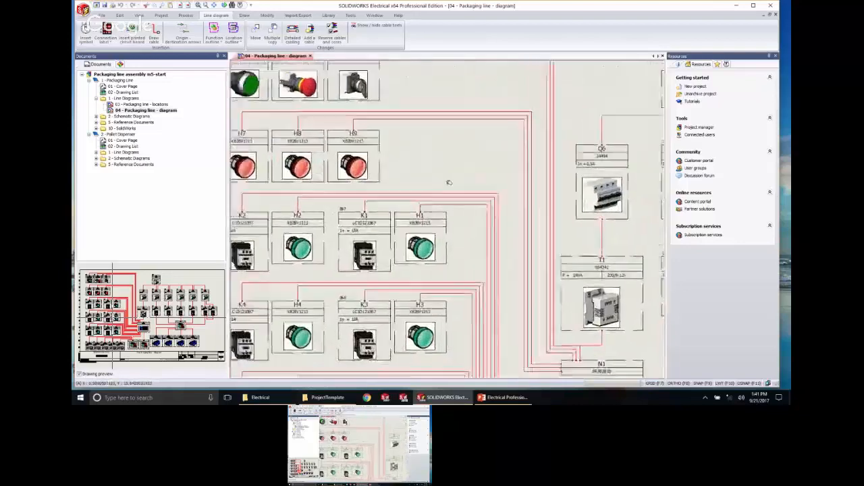
{"action": "scroll", "coordinate": [483, 276], "scroll_direction": "down", "scroll_amount": 1}
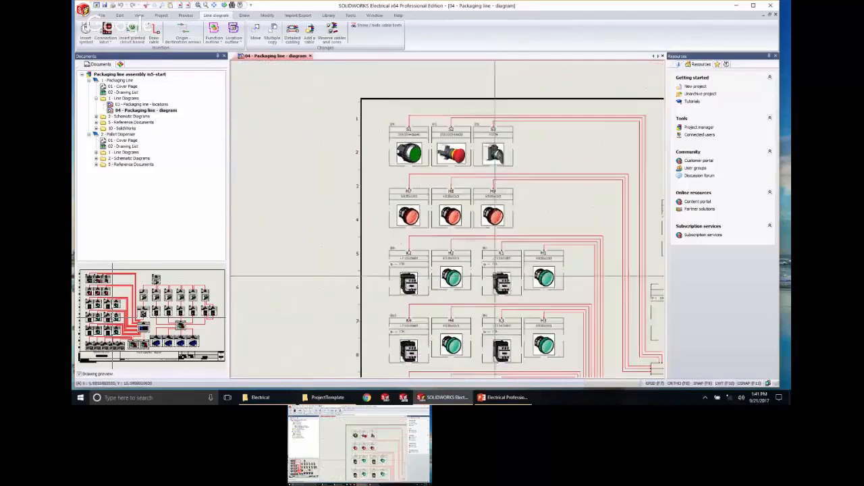
{"action": "middle_click_drag", "start_coordinate": [483, 278], "coordinate": [270, 233]}
{"action": "middle_click_drag", "start_coordinate": [580, 256], "coordinate": [503, 268]}
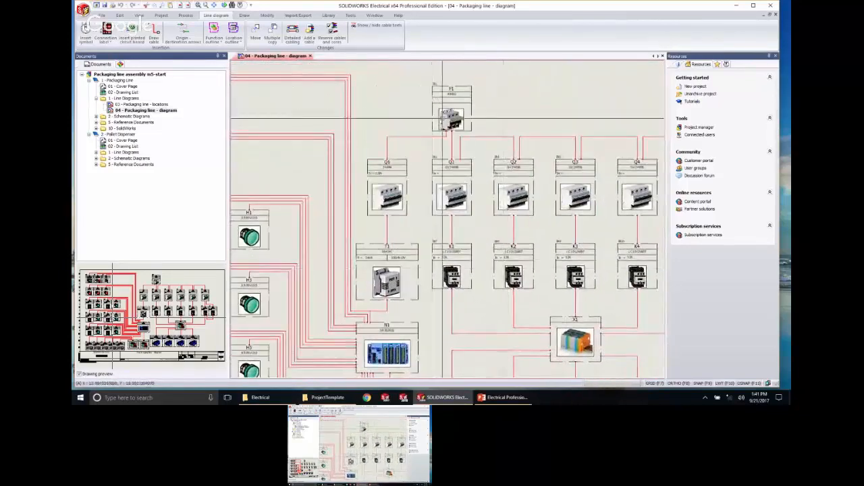
{"action": "scroll", "coordinate": [421, 146], "scroll_direction": "up", "scroll_amount": 1}
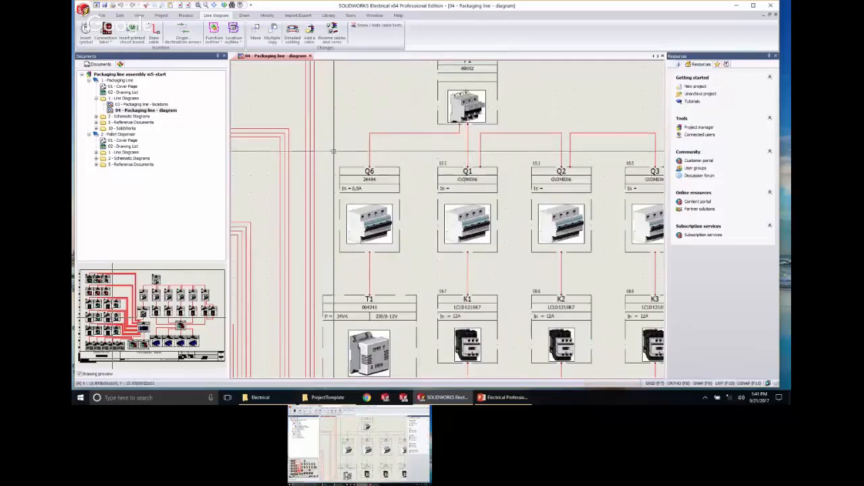
{"action": "middle_click_drag", "start_coordinate": [474, 293], "coordinate": [514, 184]}
{"action": "middle_click_drag", "start_coordinate": [417, 220], "coordinate": [429, 365]}
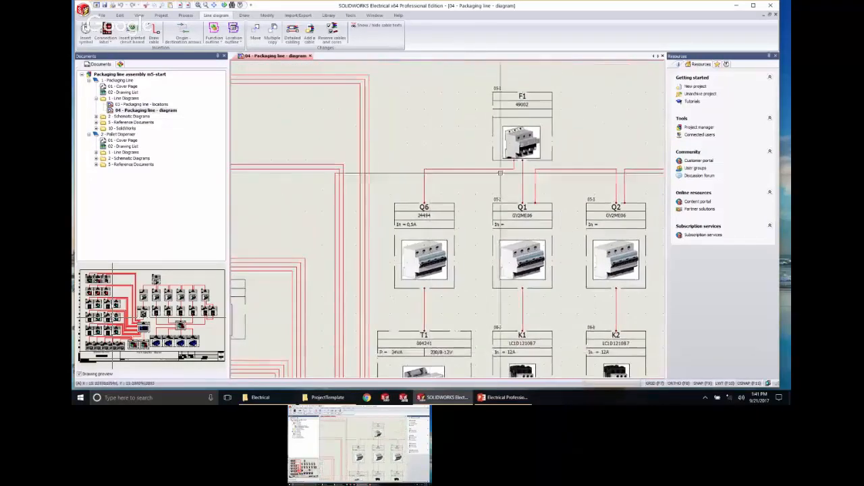
{"action": "middle_click_drag", "start_coordinate": [450, 260], "coordinate": [457, 138]}
{"action": "middle_click_drag", "start_coordinate": [449, 311], "coordinate": [473, 195]}
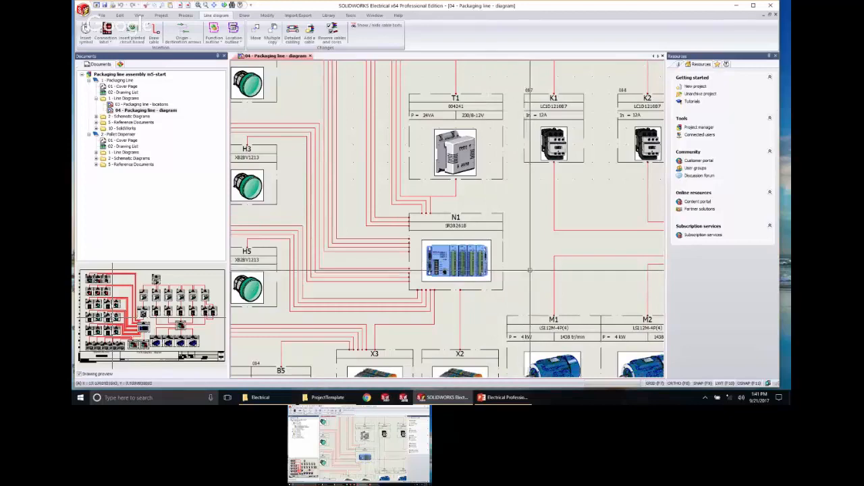
Examine the PLC, terminal strips, contactors and motors with their cable connections in the packaging line diagram.
{"action": "scroll", "coordinate": [490, 305], "scroll_direction": "down", "scroll_amount": 1}
{"action": "middle_click_drag", "start_coordinate": [490, 305], "coordinate": [395, 265]}
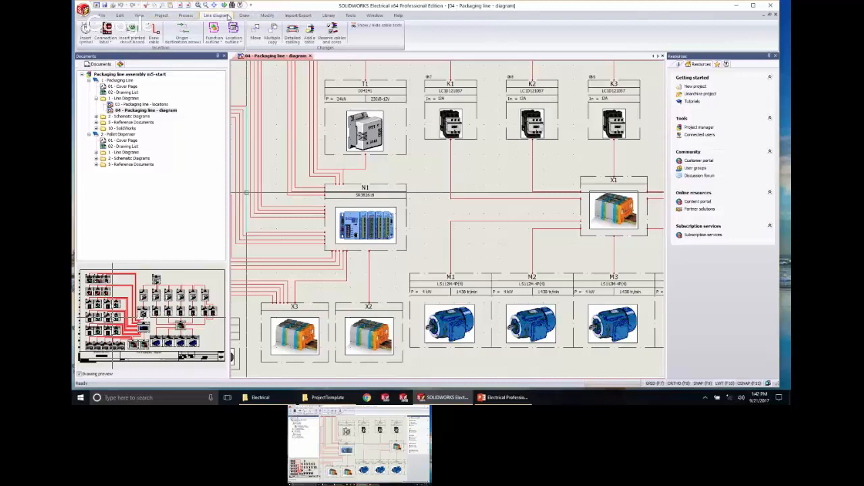
{"action": "left_click", "coordinate": [223, 16]}
{"action": "middle_click_drag", "start_coordinate": [549, 139], "coordinate": [538, 135]}
{"action": "left_click_drag", "start_coordinate": [538, 135], "coordinate": [452, 113]}
{"action": "middle_click_drag", "start_coordinate": [452, 112], "coordinate": [432, 112]}
{"action": "scroll", "coordinate": [439, 114], "scroll_direction": "down", "scroll_amount": 1}
{"action": "middle_click_drag", "start_coordinate": [505, 170], "coordinate": [518, 154]}
{"action": "middle_click_drag", "start_coordinate": [355, 221], "coordinate": [366, 166]}
{"action": "middle_click_drag", "start_coordinate": [592, 181], "coordinate": [515, 199]}
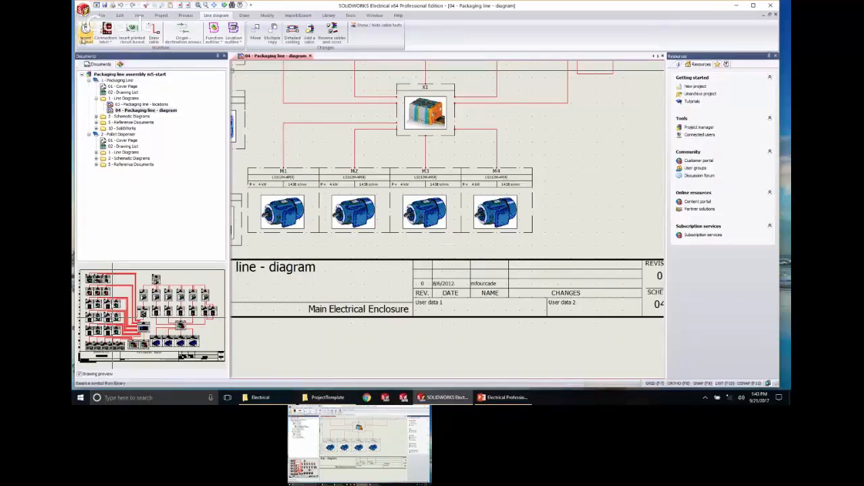
Insert the blue Motor symbol from the Motors class beside motor M4, aligned with the existing motor row.
{"action": "left_click", "coordinate": [83, 39]}
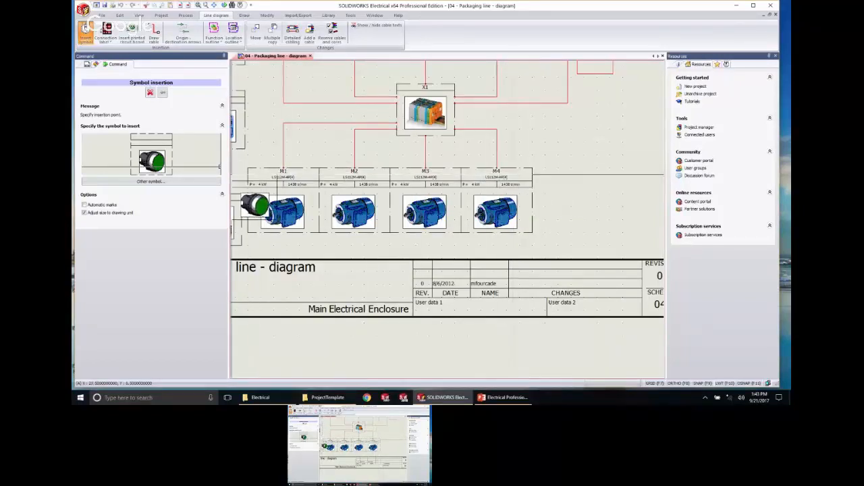
{"action": "left_click", "coordinate": [161, 183]}
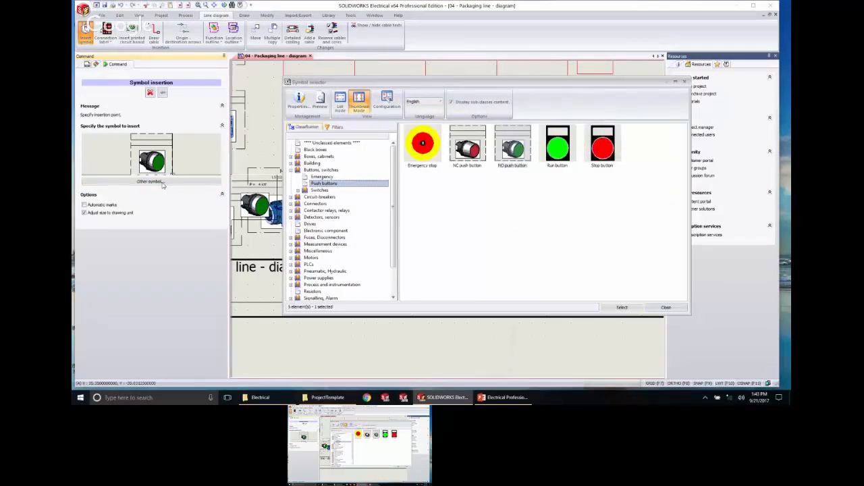
{"action": "scroll", "coordinate": [323, 227], "scroll_direction": "down", "scroll_amount": 2}
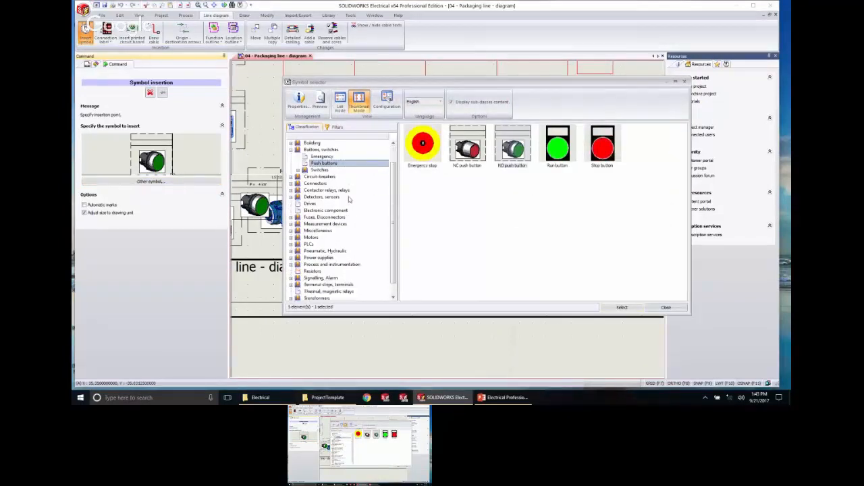
{"action": "left_click", "coordinate": [312, 225]}
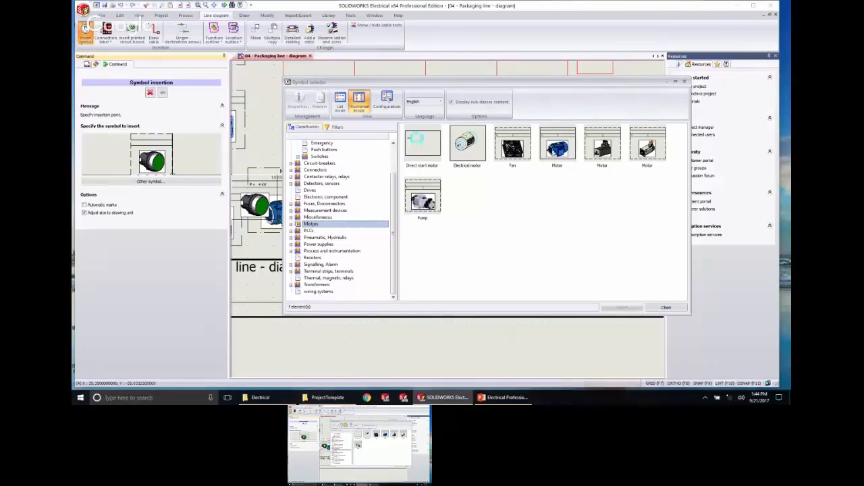
{"action": "left_click", "coordinate": [559, 147]}
{"action": "left_click", "coordinate": [621, 307]}
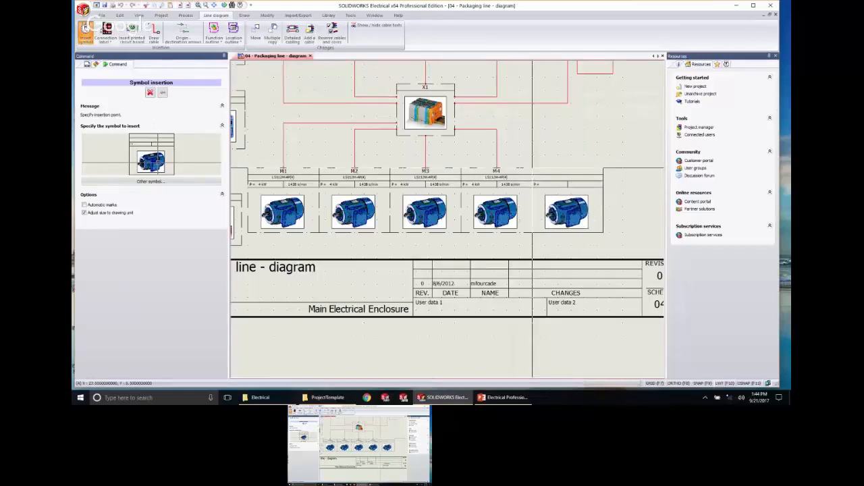
{"action": "left_click", "coordinate": [533, 169]}
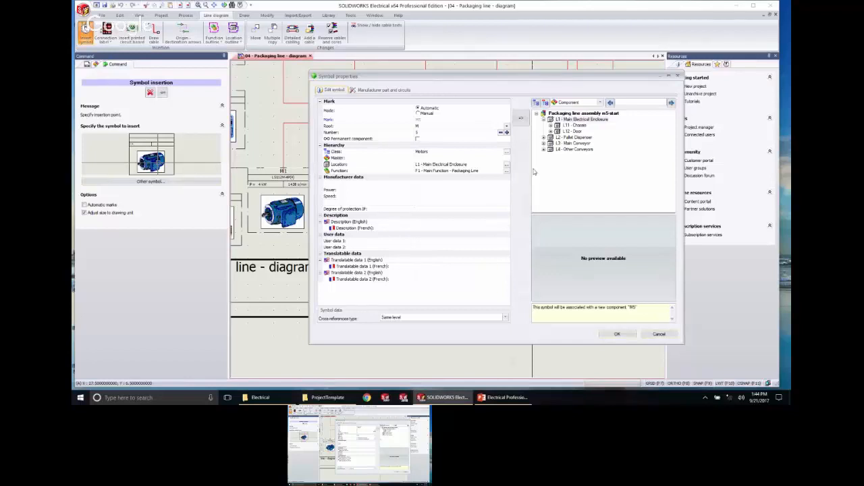
Review the new motor symbol's mark mode, root options and class in its properties.
{"action": "left_click", "coordinate": [427, 112]}
{"action": "left_click", "coordinate": [507, 127]}
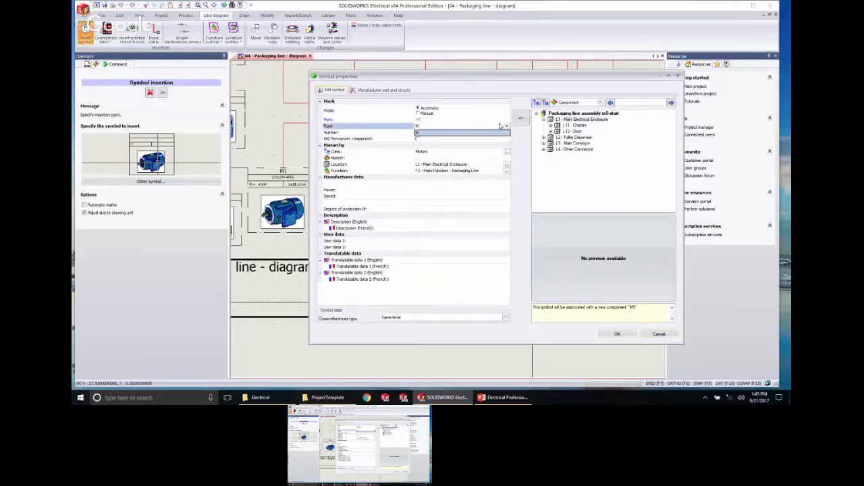
{"action": "left_click", "coordinate": [486, 132]}
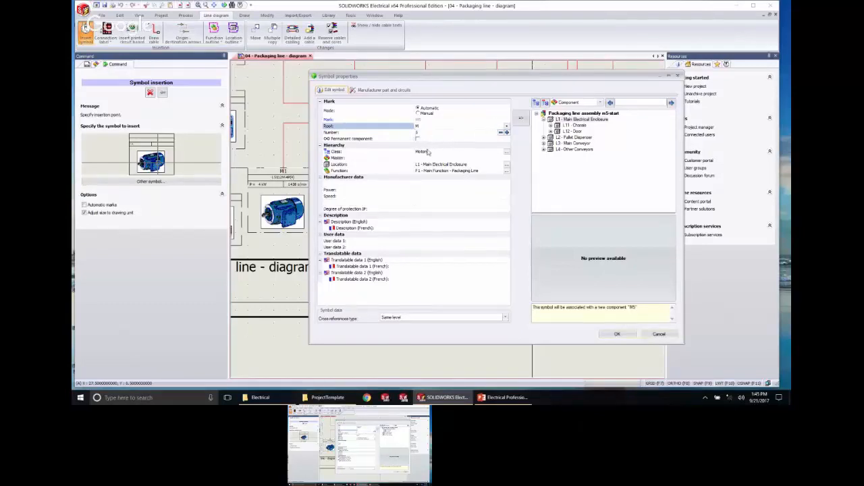
{"action": "key", "text": "ctrl"}
{"action": "key", "text": "ctrl"}
{"action": "key", "text": "ctrl"}
{"action": "key", "text": "ctrl"}
{"action": "mouse_move", "coordinate": [451, 79]}
{"action": "left_mouse_down"}
{"action": "mouse_move", "coordinate": [448, 5]}
{"action": "mouse_move", "coordinate": [453, 17]}
{"action": "left_mouse_up"}
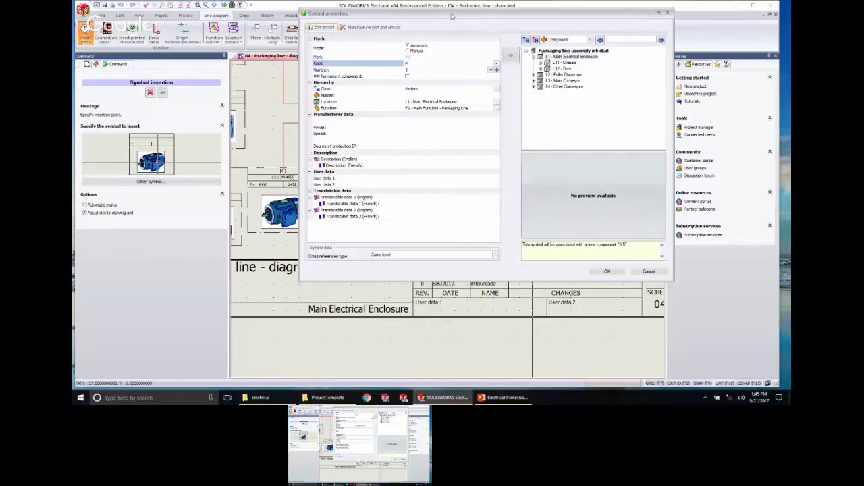
{"action": "left_click", "coordinate": [497, 102]}
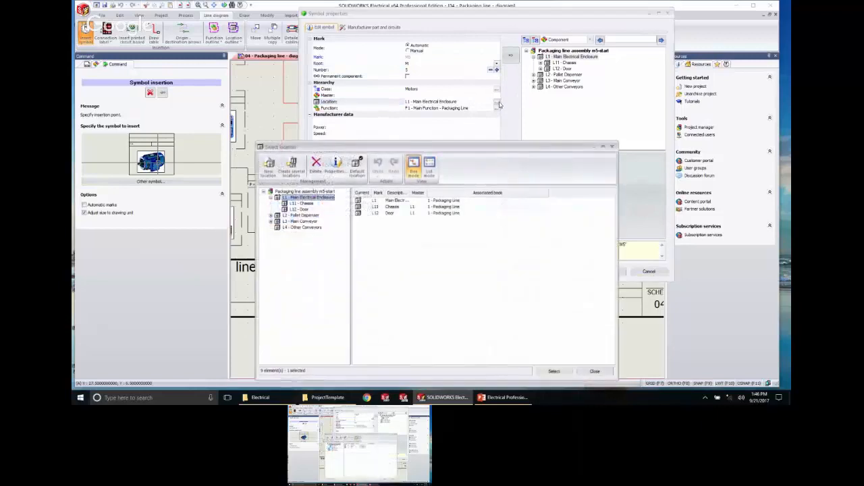
{"action": "left_click_drag", "start_coordinate": [392, 152], "coordinate": [419, 79]}
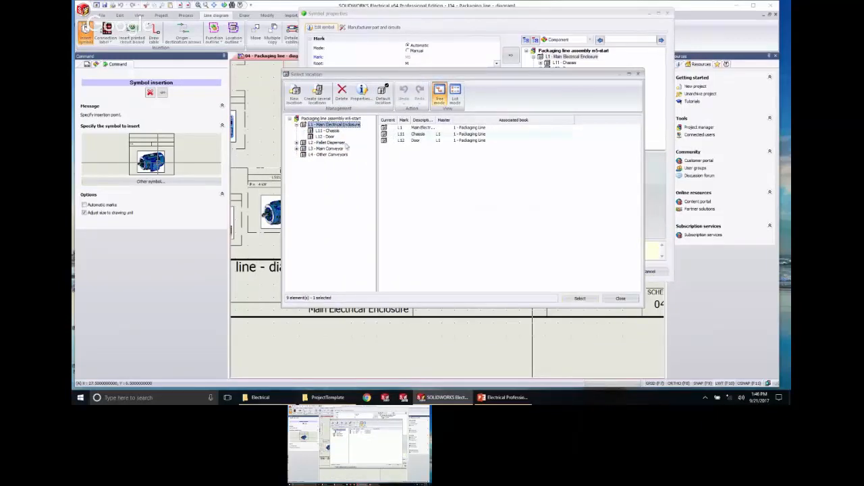
{"action": "left_click", "coordinate": [330, 156]}
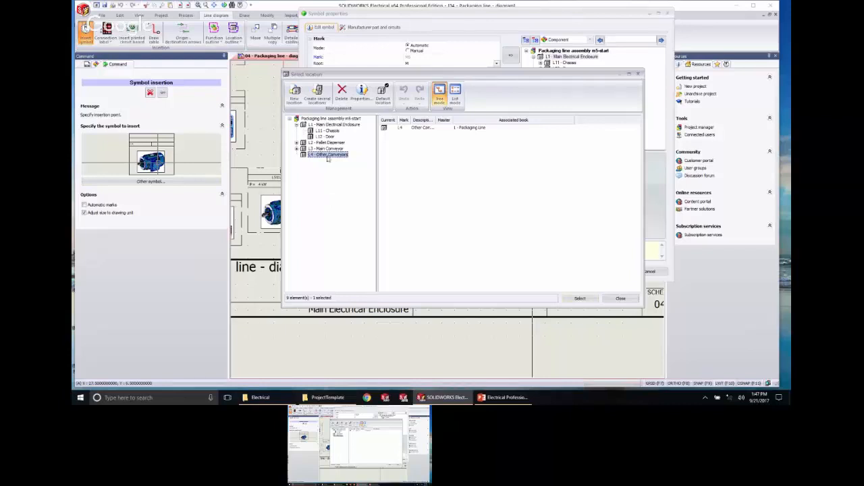
{"action": "left_click", "coordinate": [464, 130]}
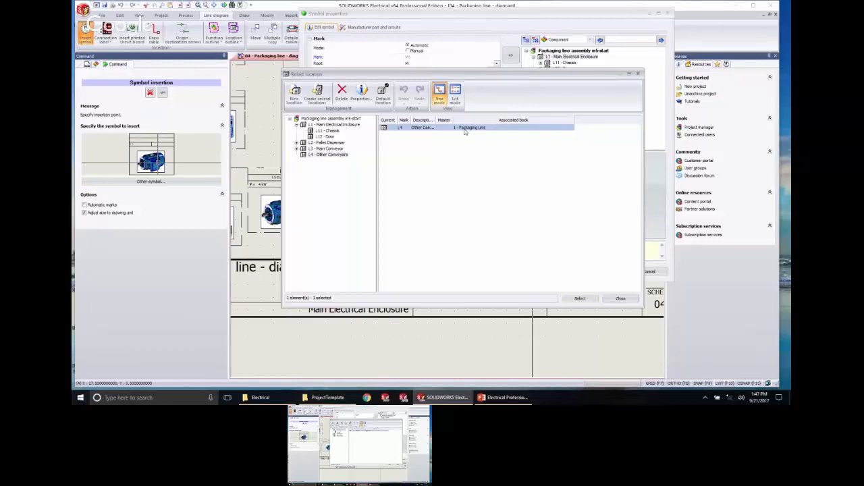
{"action": "left_click", "coordinate": [627, 300]}
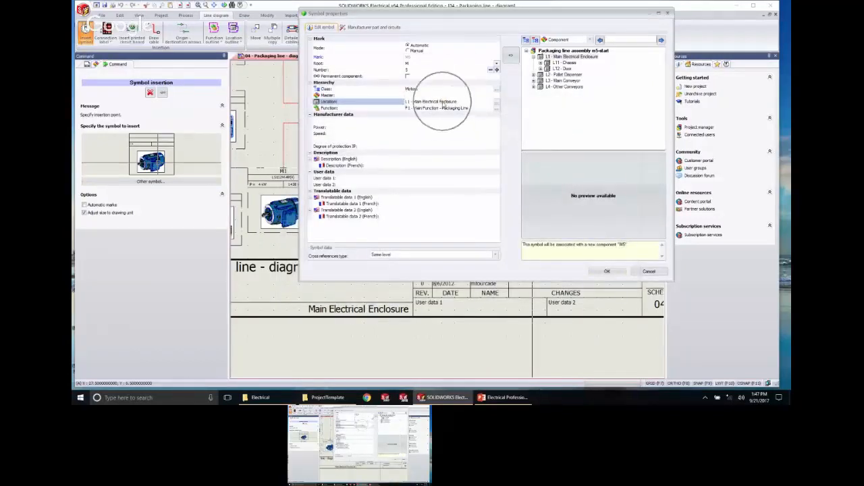
Set the new motor symbol's location to L4 - Other Conveyors.
{"action": "left_click", "coordinate": [496, 102]}
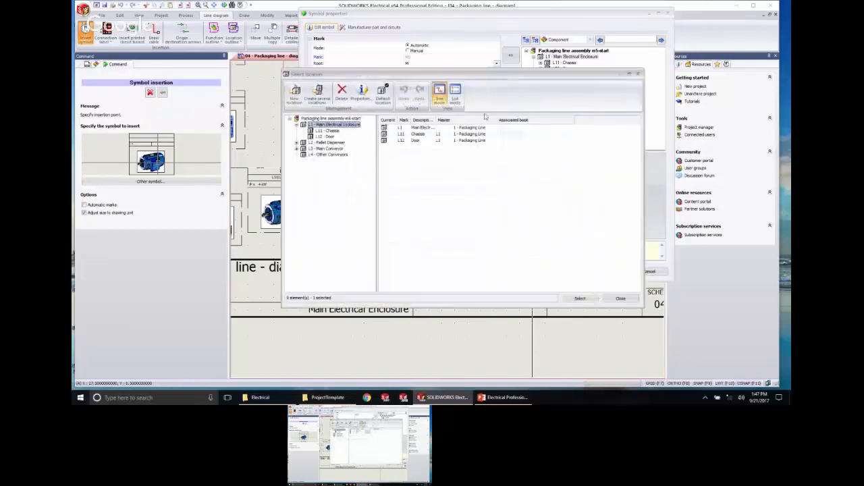
{"action": "left_click", "coordinate": [331, 155]}
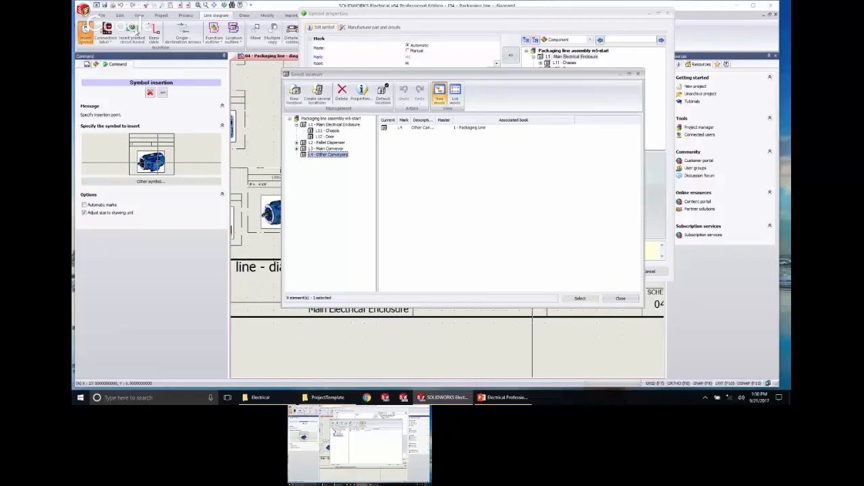
{"action": "left_click", "coordinate": [430, 129]}
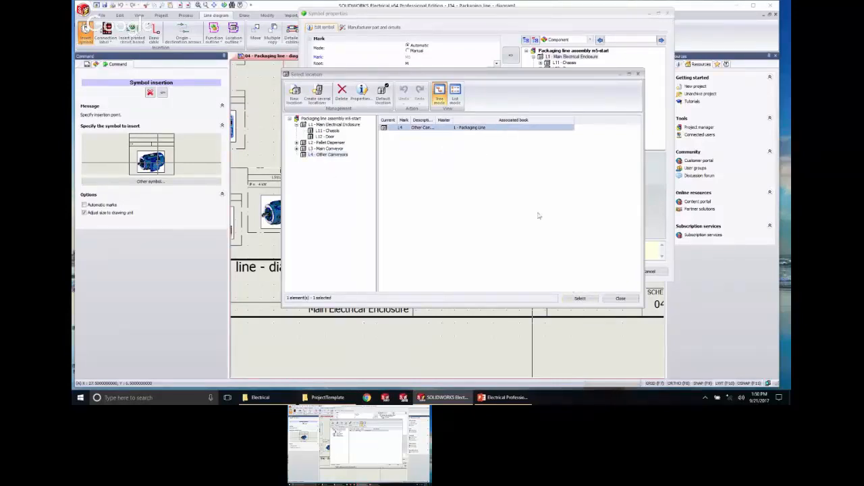
{"action": "left_click", "coordinate": [584, 301]}
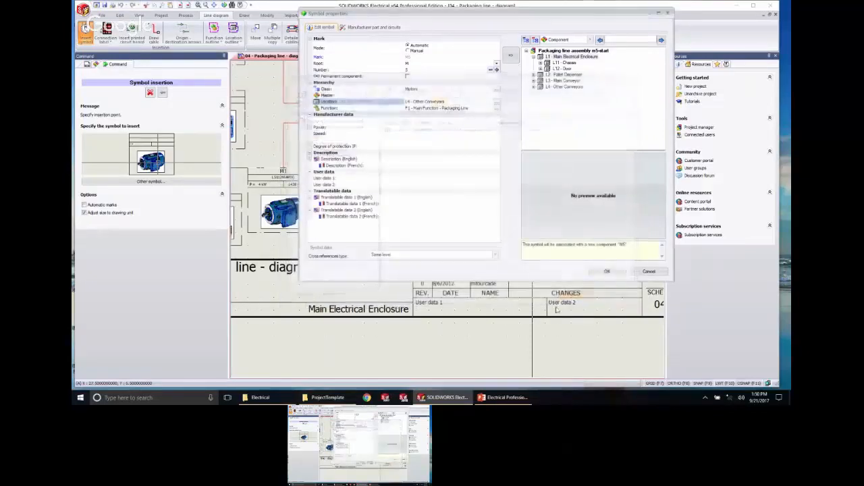
{"action": "left_click_drag", "start_coordinate": [510, 19], "coordinate": [499, 39]}
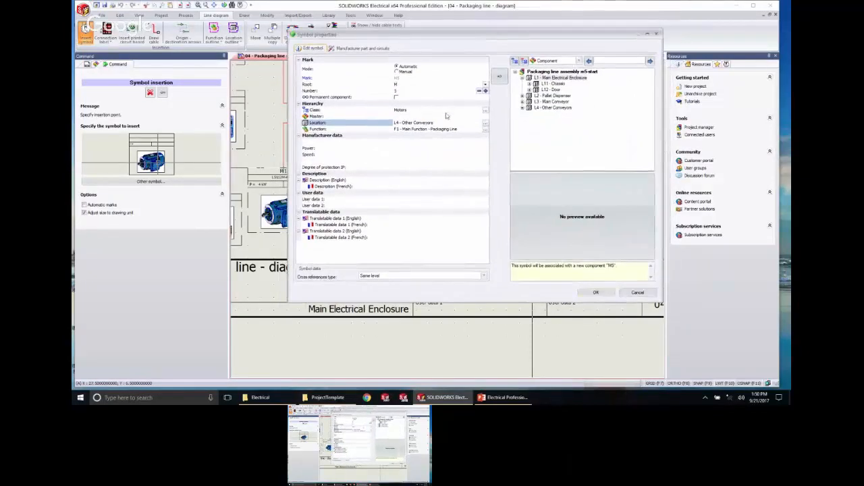
Enter "New Motor" as the symbol's English description and accept the symbol properties.
{"action": "key", "text": "ctrl"}
{"action": "key", "text": "ctrl"}
{"action": "key", "text": "ctrl"}
{"action": "left_click", "coordinate": [416, 184]}
{"action": "left_click", "coordinate": [415, 180]}
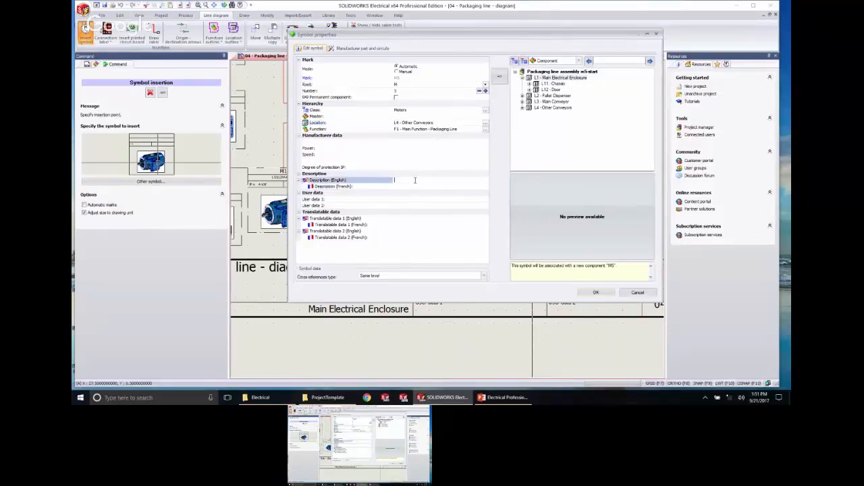
{"action": "type", "text": "New Motor"}
{"action": "left_click", "coordinate": [544, 268]}
{"action": "left_click", "coordinate": [595, 291]}
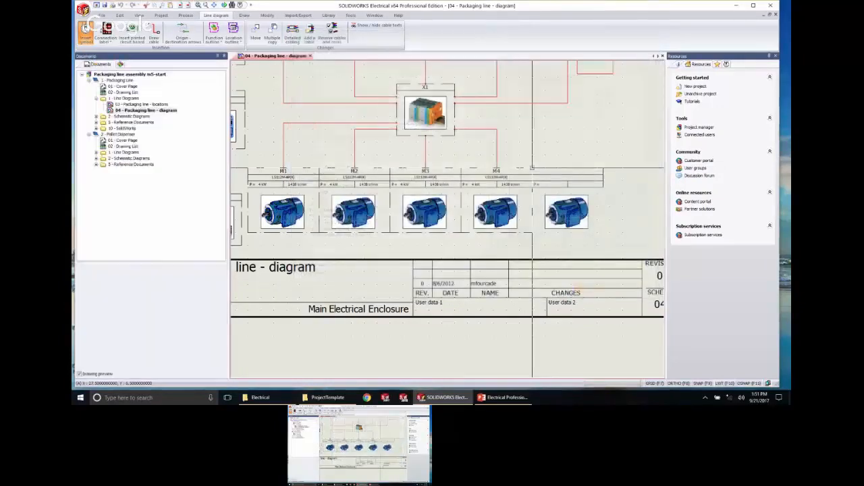
Show the project's components, expand location L4 - Other Conveyors and expand the New Motor component to see its symbol.
{"action": "scroll", "coordinate": [610, 238], "scroll_direction": "up", "scroll_amount": 3}
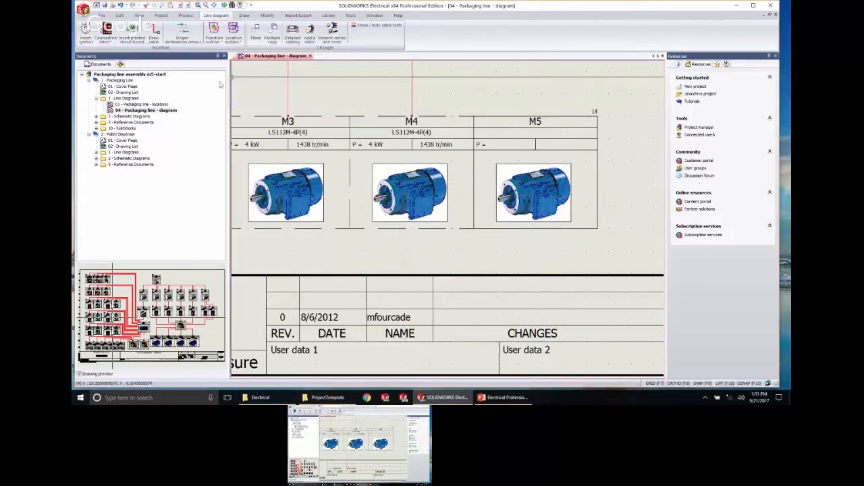
{"action": "left_click", "coordinate": [121, 64]}
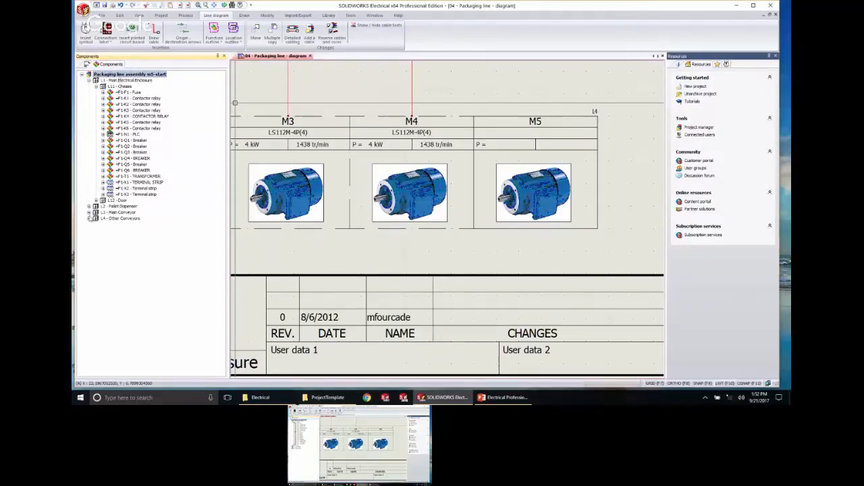
{"action": "left_click", "coordinate": [89, 218]}
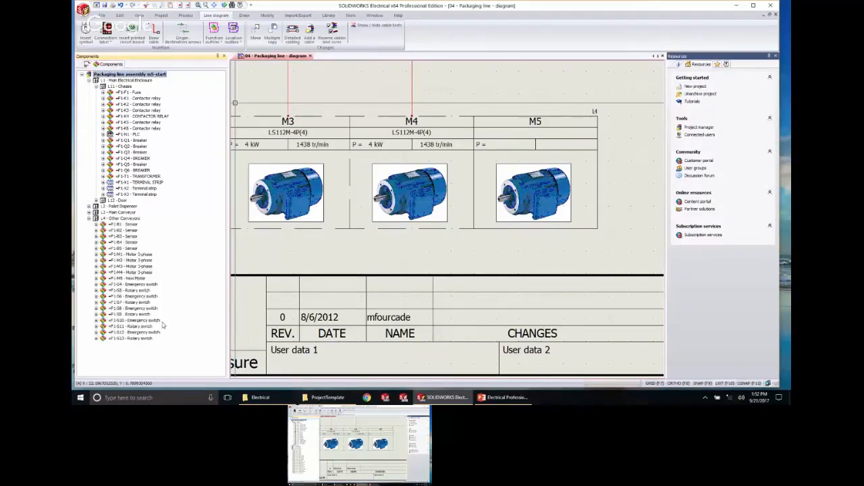
{"action": "left_click", "coordinate": [133, 278]}
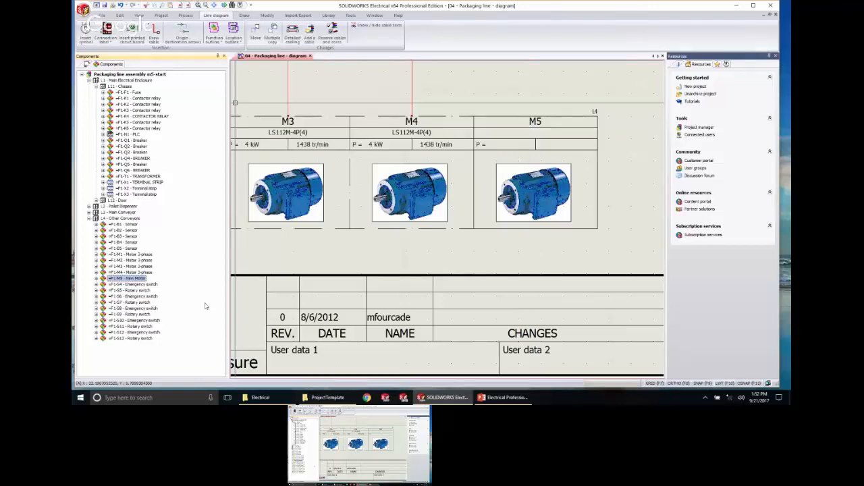
{"action": "left_click", "coordinate": [96, 278]}
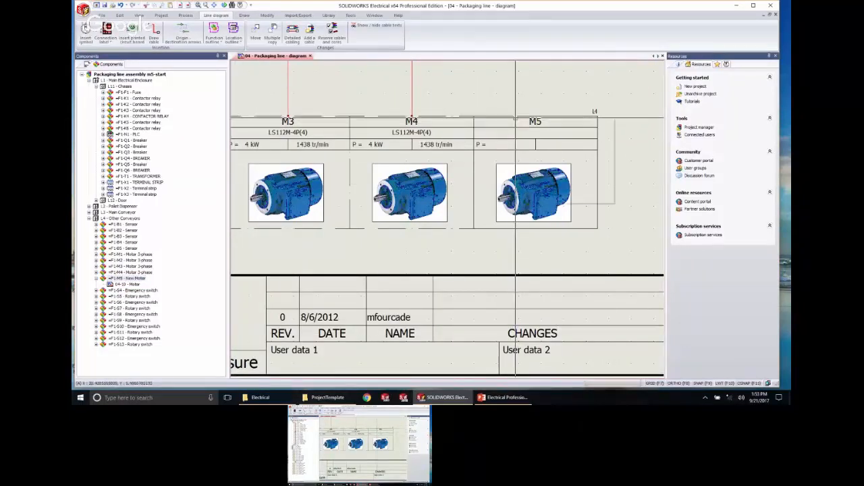
Open the symbol properties of motor M5 and start a library search for its manufacturer part.
{"action": "right_click", "coordinate": [511, 119]}
{"action": "left_click", "coordinate": [511, 118]}
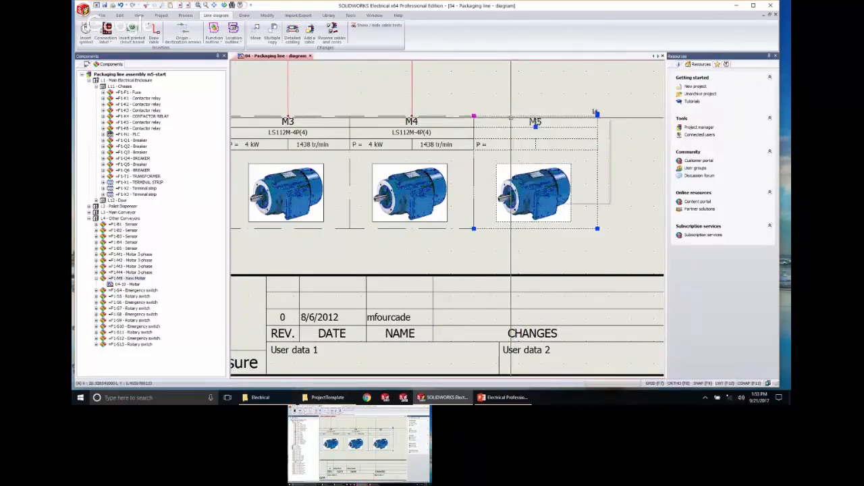
{"action": "right_click", "coordinate": [511, 118]}
{"action": "left_click", "coordinate": [497, 121]}
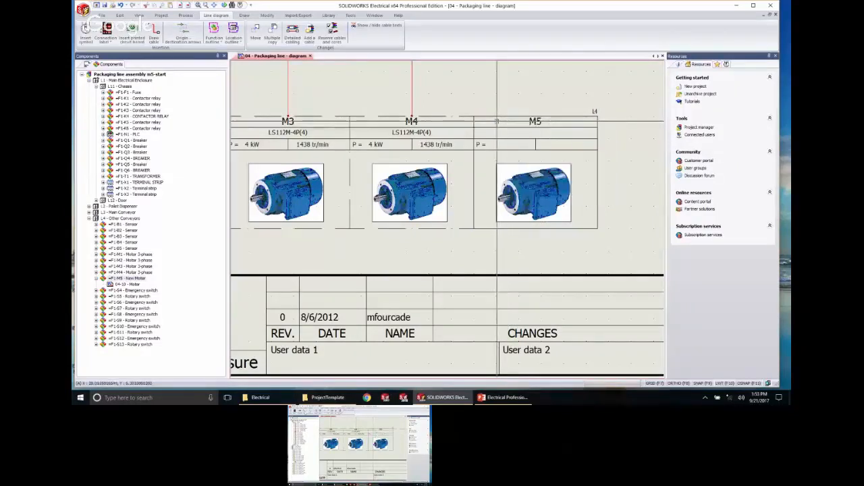
{"action": "left_click", "coordinate": [502, 116]}
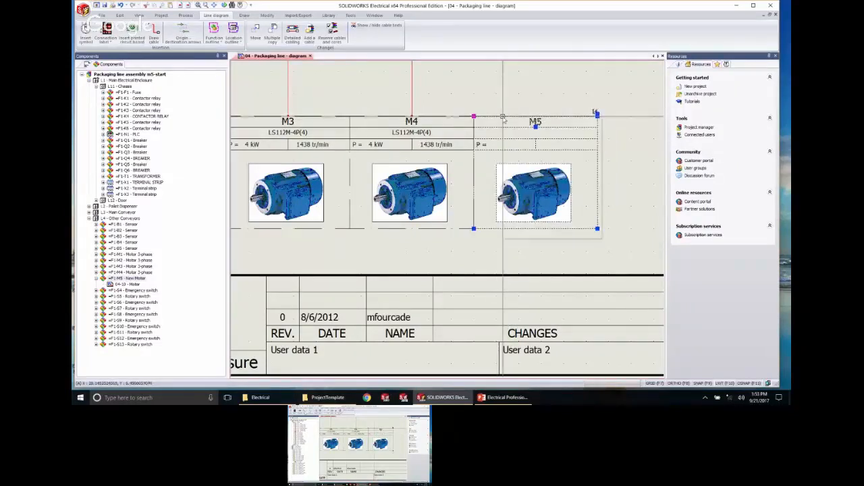
{"action": "right_click", "coordinate": [503, 116]}
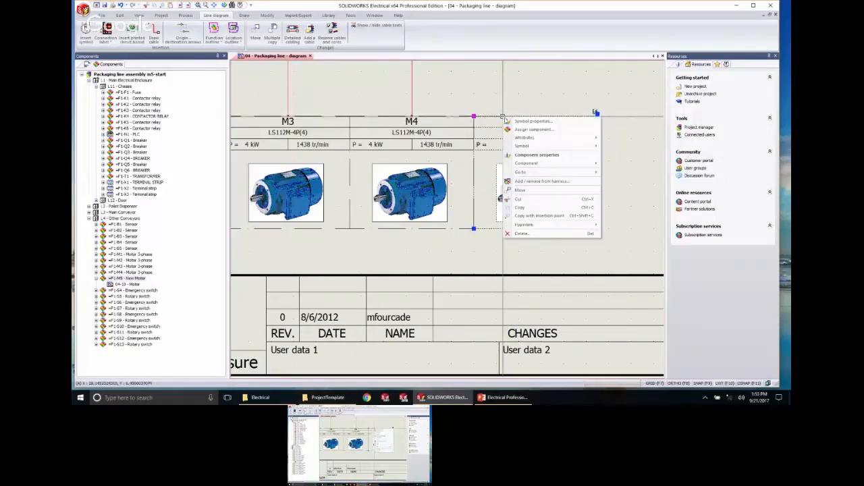
{"action": "left_click", "coordinate": [533, 121]}
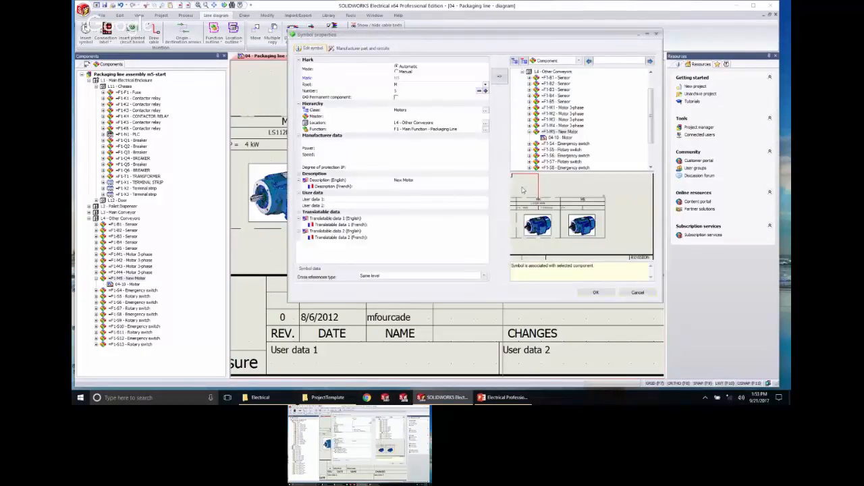
{"action": "left_click", "coordinate": [320, 52]}
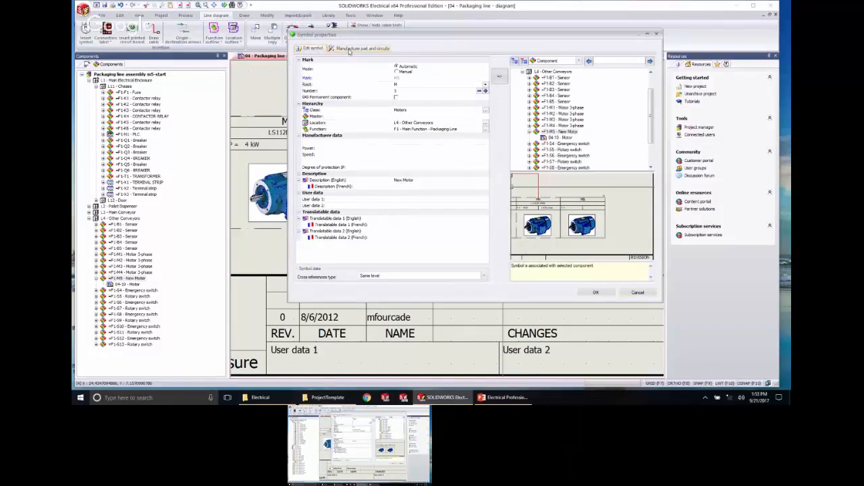
{"action": "left_click", "coordinate": [349, 49]}
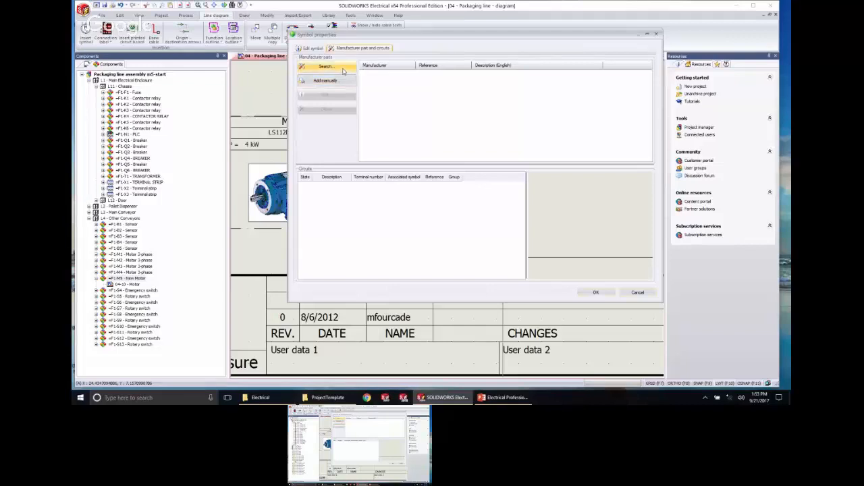
{"action": "left_click", "coordinate": [342, 68]}
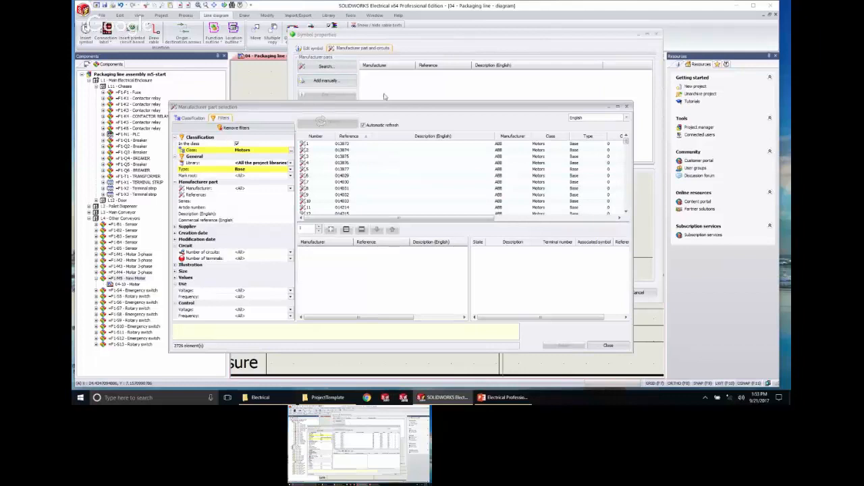
{"action": "left_click_drag", "start_coordinate": [387, 106], "coordinate": [404, 25]}
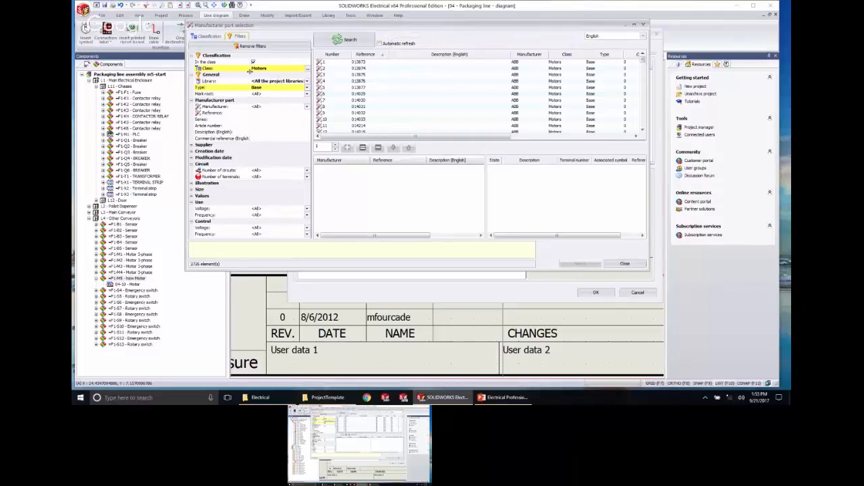
Filter the motor parts by manufacturer Leroy Somer.
{"action": "left_click", "coordinate": [308, 106]}
{"action": "left_click", "coordinate": [308, 106]}
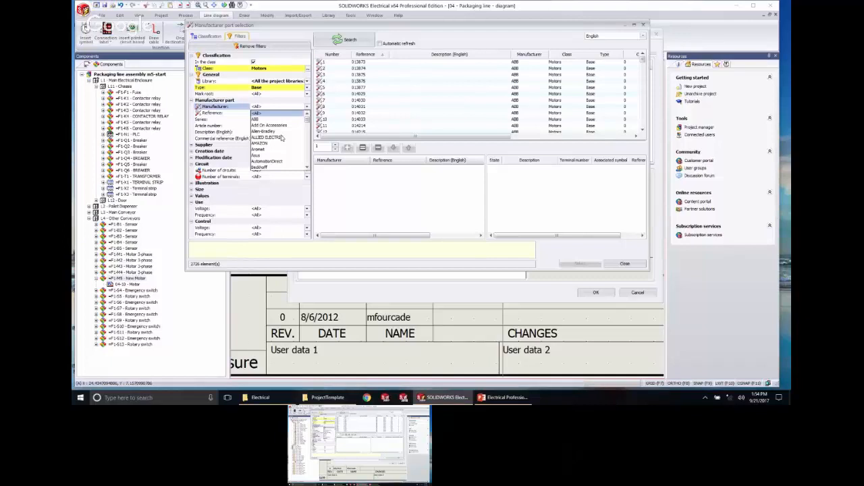
{"action": "scroll", "coordinate": [282, 139], "scroll_direction": "down", "scroll_amount": 5}
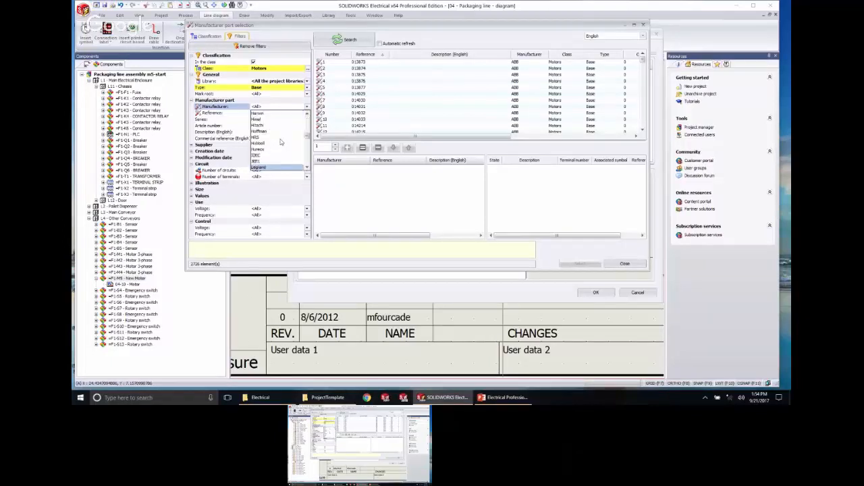
{"action": "left_click", "coordinate": [274, 162]}
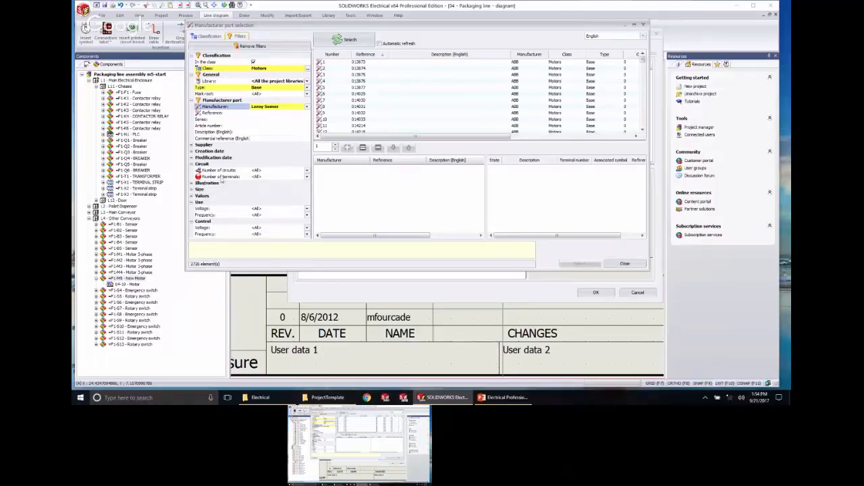
Enter ls112 as the part reference filter and run the search.
{"action": "left_click", "coordinate": [280, 171]}
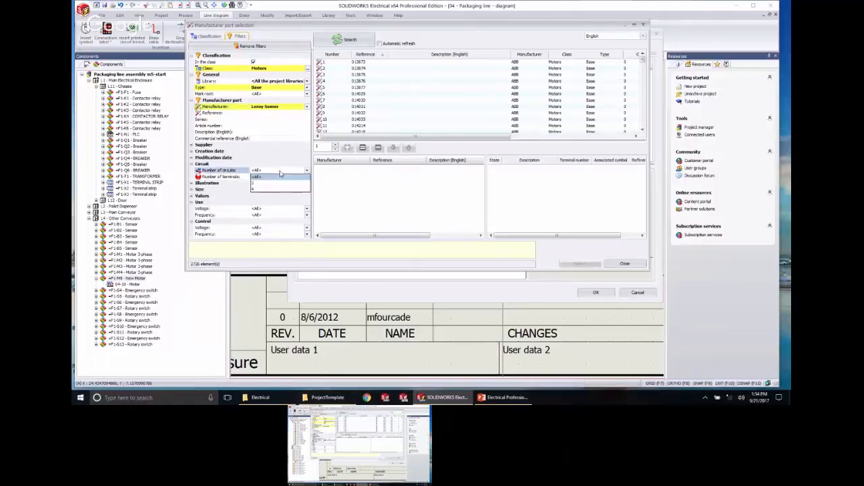
{"action": "left_click", "coordinate": [264, 117]}
{"action": "left_click", "coordinate": [265, 113]}
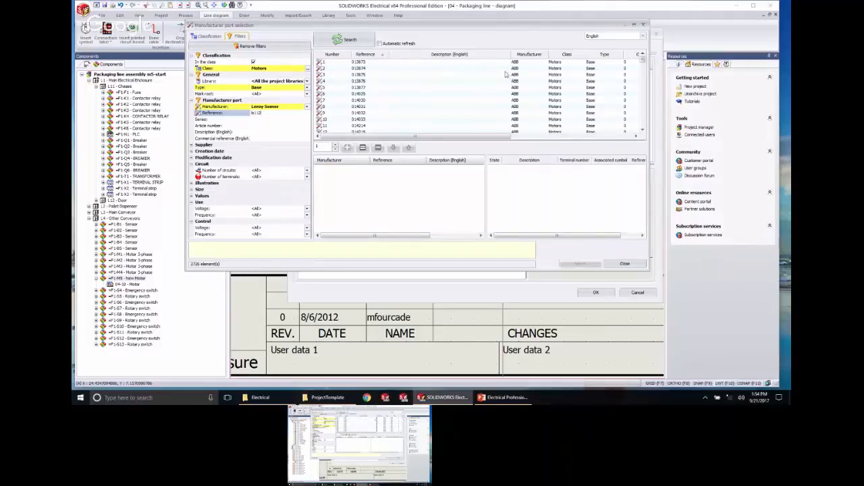
{"action": "left_click", "coordinate": [351, 43]}
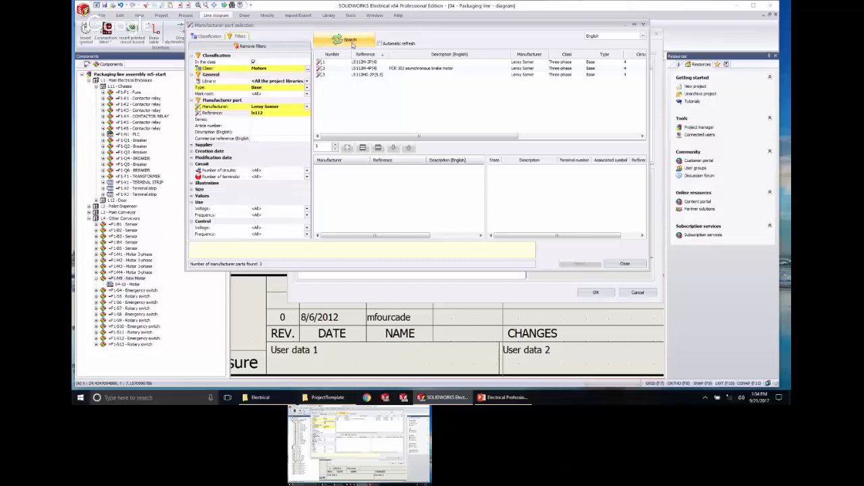
Turn on automatic refresh of the part list, then clear and re-enter the reference filter ls112.
{"action": "left_click", "coordinate": [380, 43]}
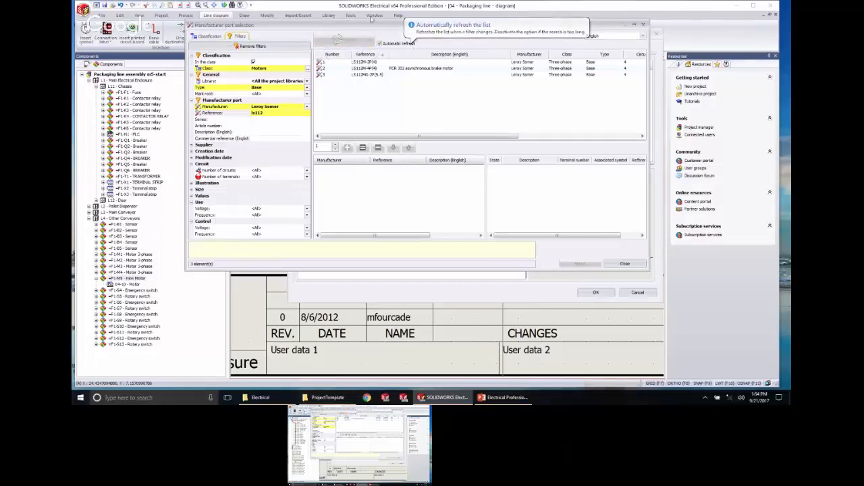
{"action": "left_click_drag", "start_coordinate": [271, 114], "coordinate": [248, 113]}
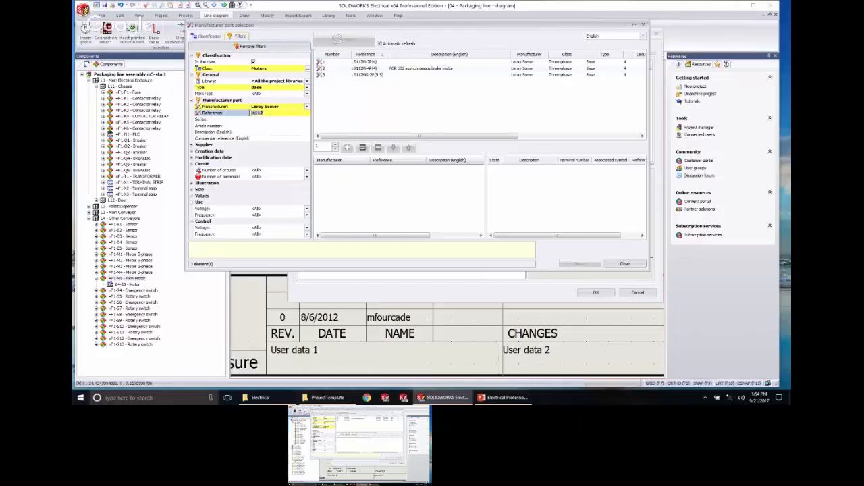
{"action": "key", "text": "BackSpace"}
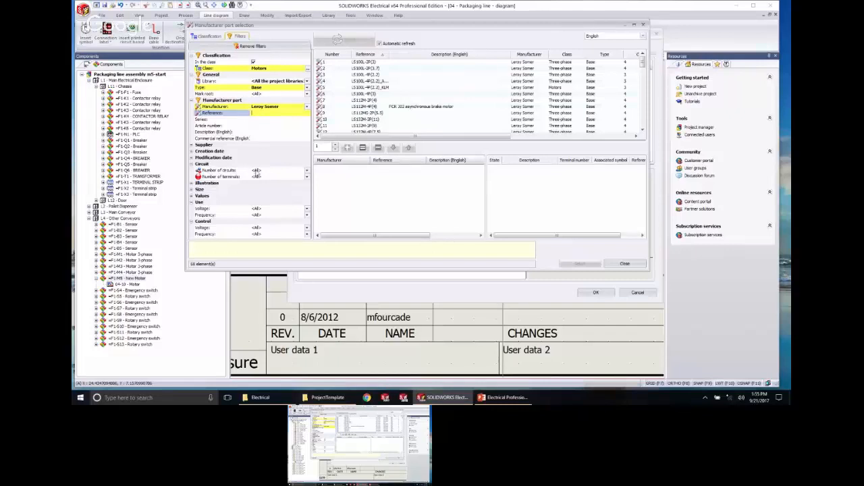
{"action": "type", "text": "ls112"}
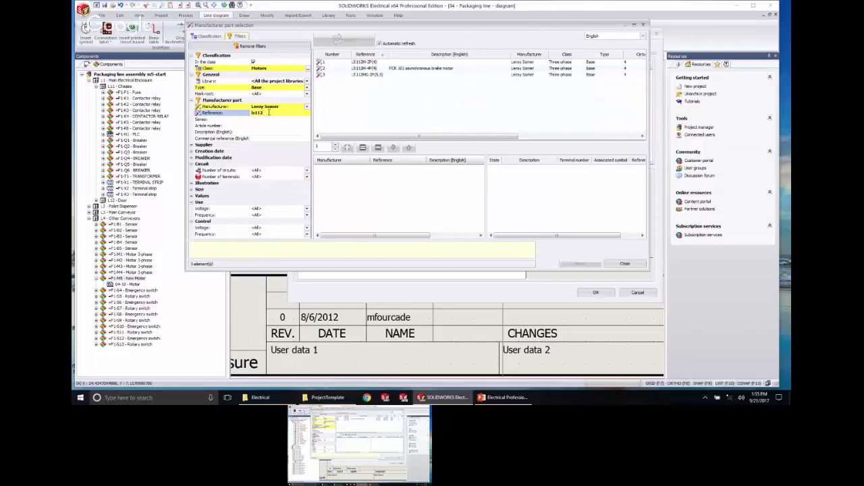
Assign the Leroy Somer part LS112M-4P(4) to motor M5 and accept the symbol properties.
{"action": "left_click", "coordinate": [382, 69]}
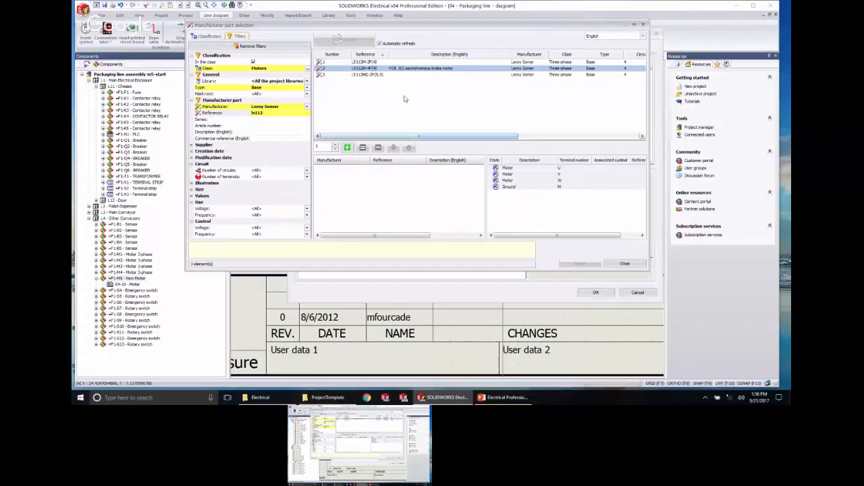
{"action": "double_click", "coordinate": [372, 69]}
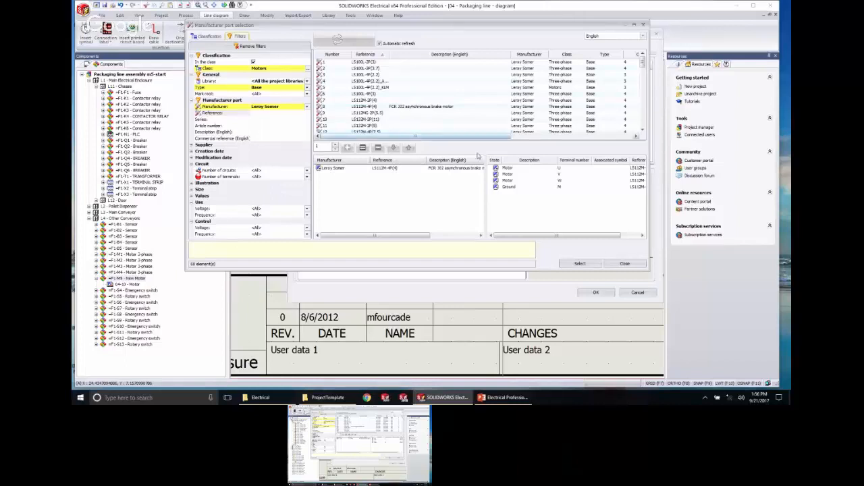
{"action": "left_click", "coordinate": [570, 265]}
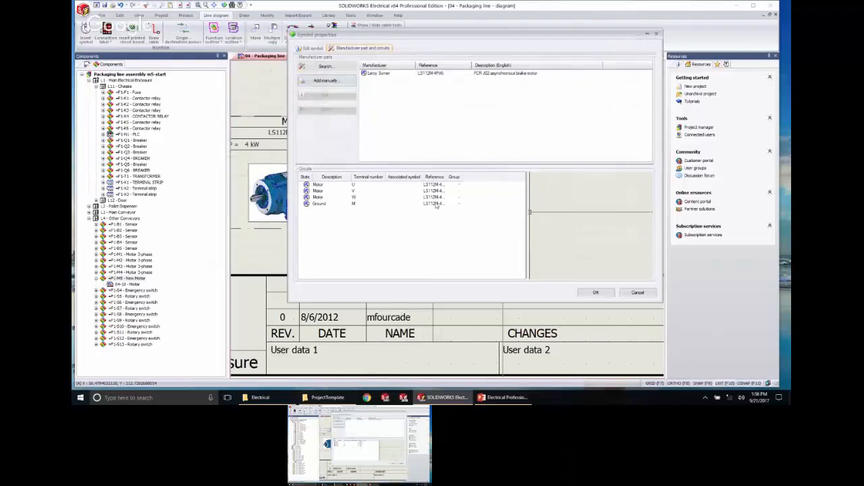
{"action": "left_click_drag", "start_coordinate": [423, 177], "coordinate": [415, 177]}
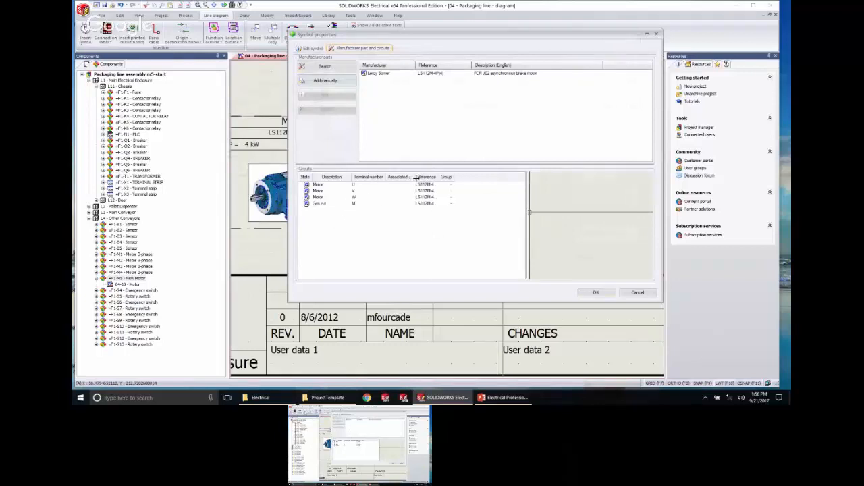
{"action": "left_click", "coordinate": [589, 292]}
{"action": "left_click", "coordinate": [645, 156]}
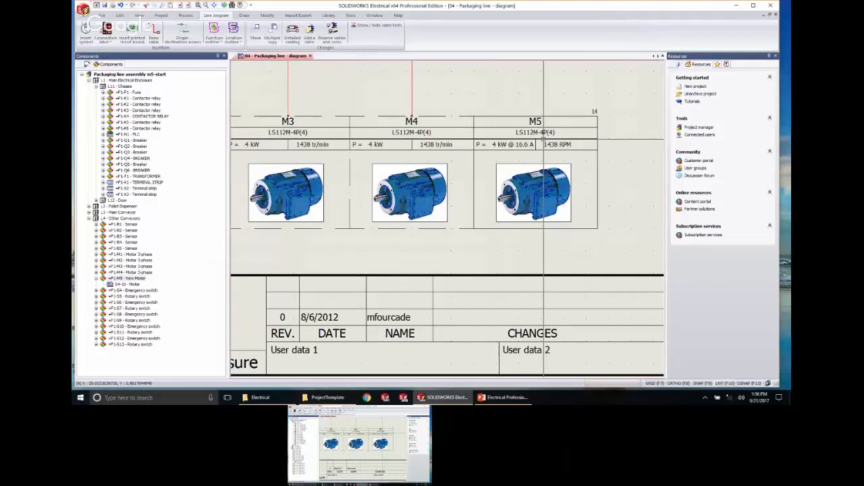
Draw a red continuous cable from the side of terminal strip X1 across and down to the top edge of motor M5.
{"action": "middle_click_drag", "start_coordinate": [548, 135], "coordinate": [563, 214]}
{"action": "scroll", "coordinate": [511, 230], "scroll_direction": "down", "scroll_amount": 1}
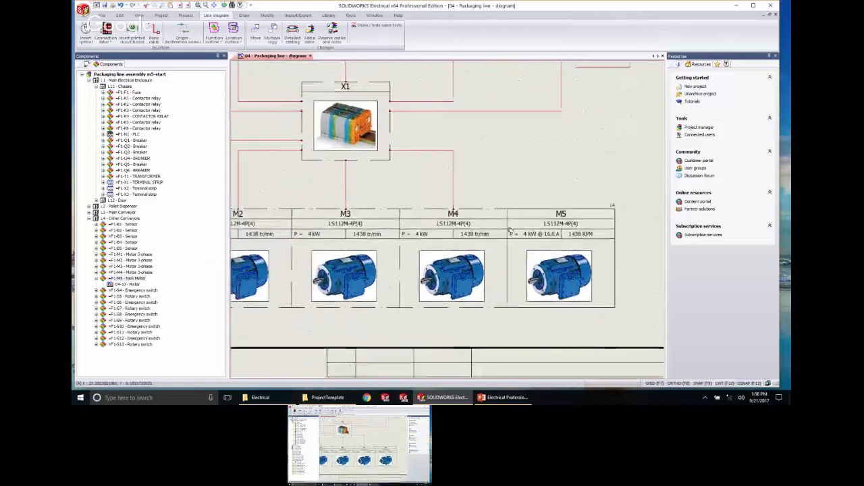
{"action": "middle_click_drag", "start_coordinate": [511, 230], "coordinate": [530, 247]}
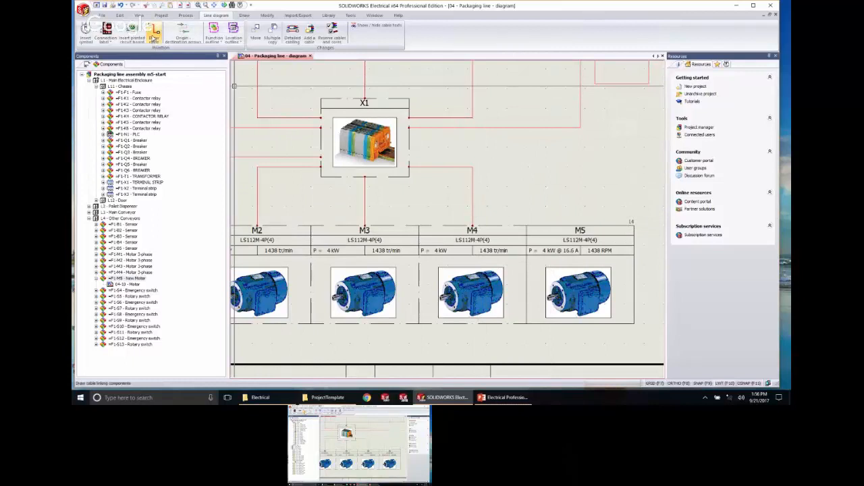
{"action": "left_click", "coordinate": [154, 32]}
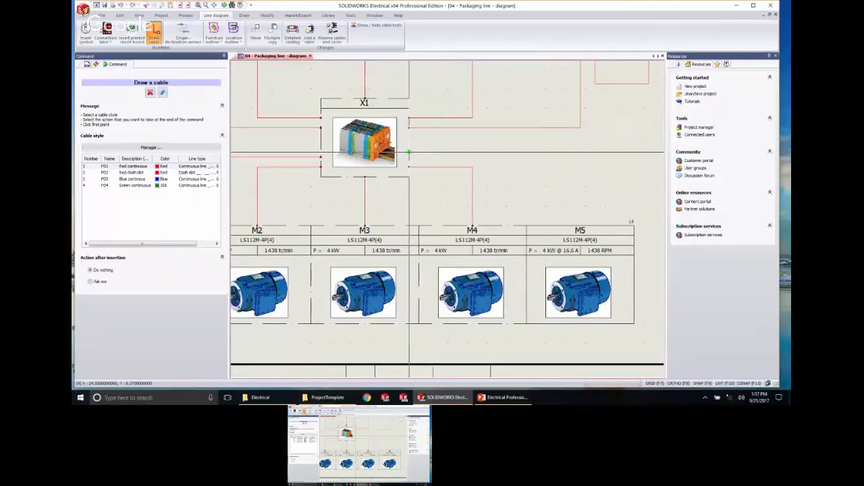
{"action": "left_click", "coordinate": [408, 153]}
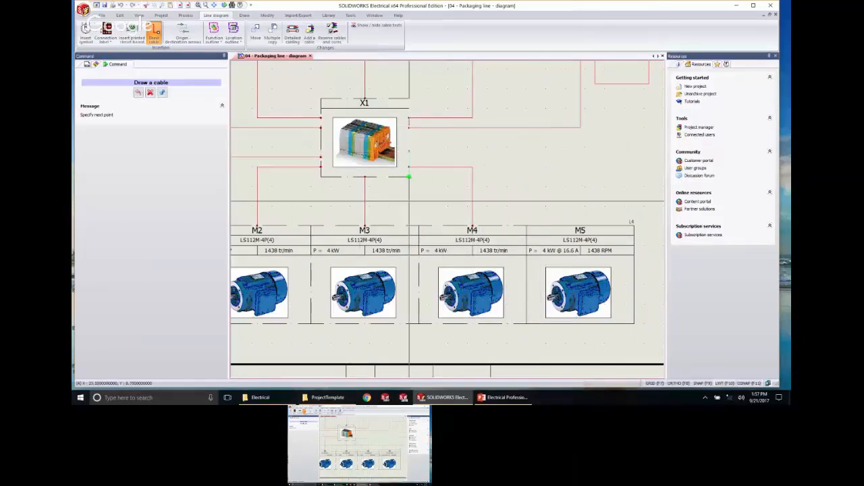
{"action": "left_click", "coordinate": [565, 152]}
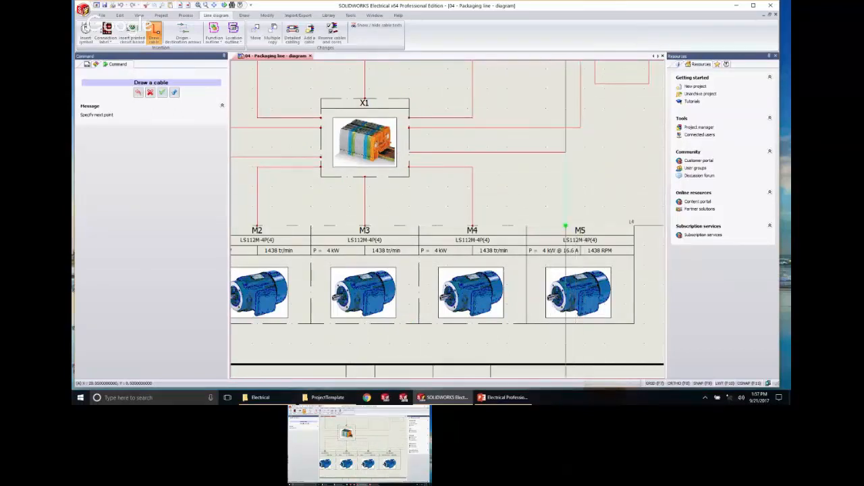
{"action": "left_click", "coordinate": [566, 227]}
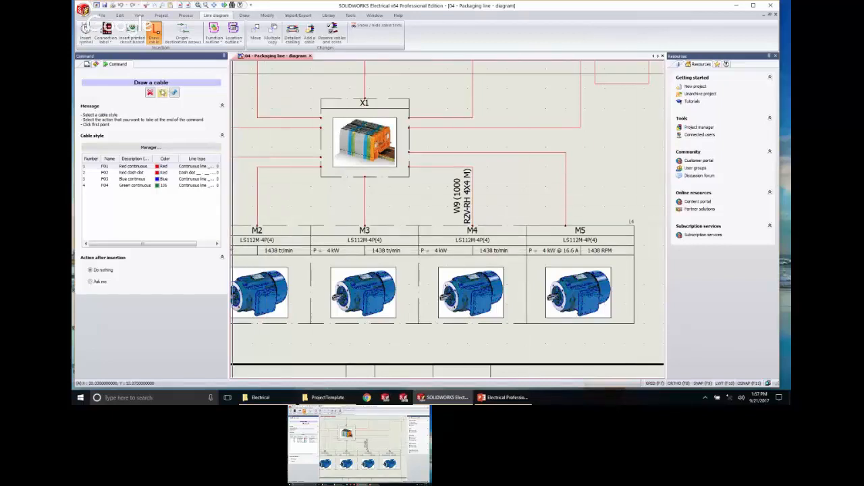
{"action": "left_click", "coordinate": [151, 92]}
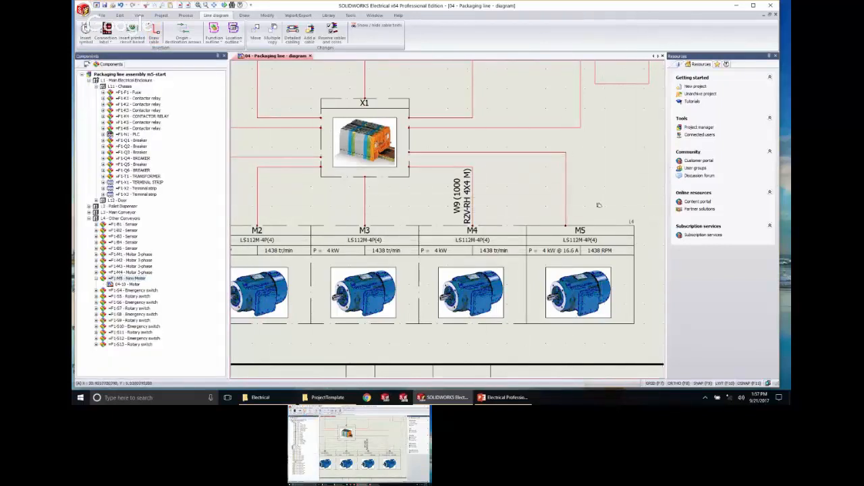
Open detailed cabling for the new X1 to M5 cable and inspect the properties and cores of cable reference 1000 R2V-RH 10G1.5 C.
{"action": "middle_click_drag", "start_coordinate": [598, 205], "coordinate": [565, 203]}
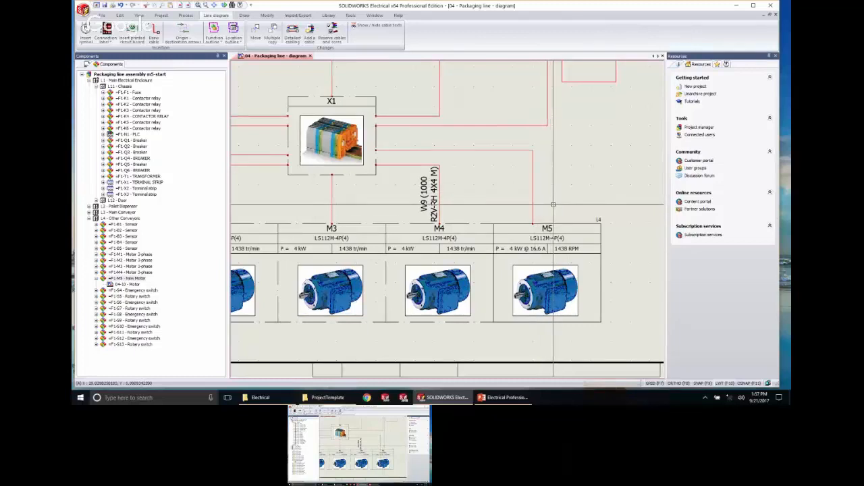
{"action": "left_click", "coordinate": [498, 151]}
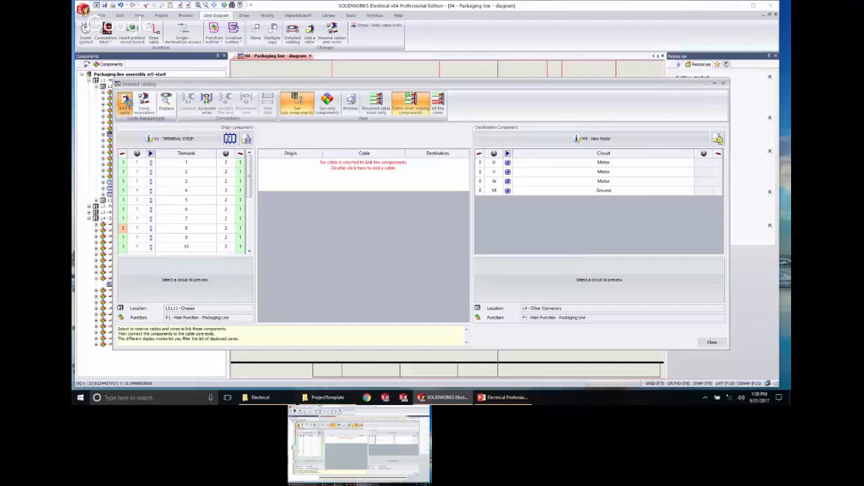
{"action": "left_click", "coordinate": [126, 101]}
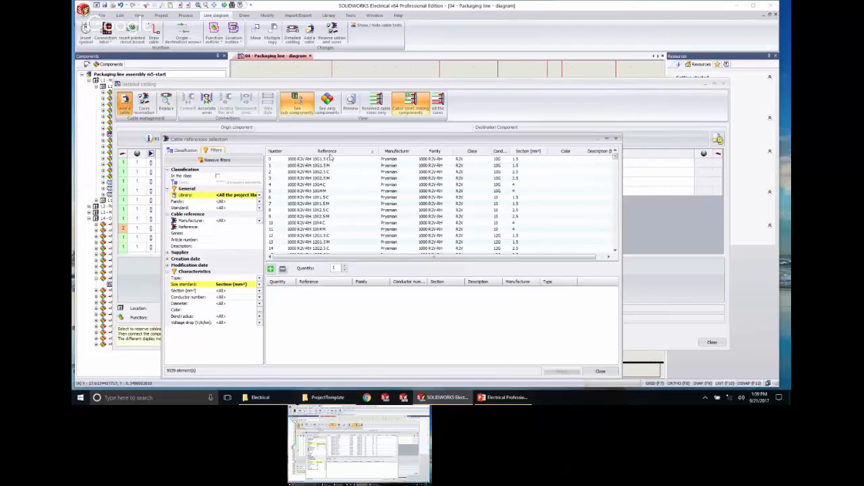
{"action": "right_click", "coordinate": [327, 160]}
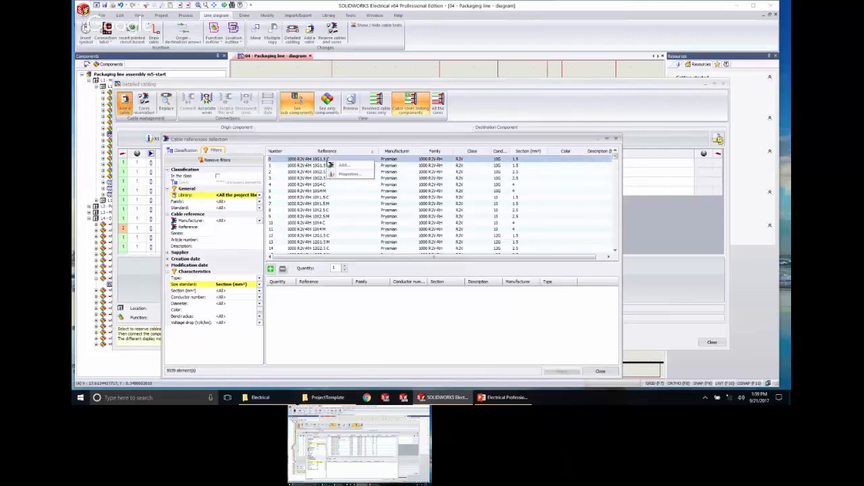
{"action": "left_click", "coordinate": [349, 174]}
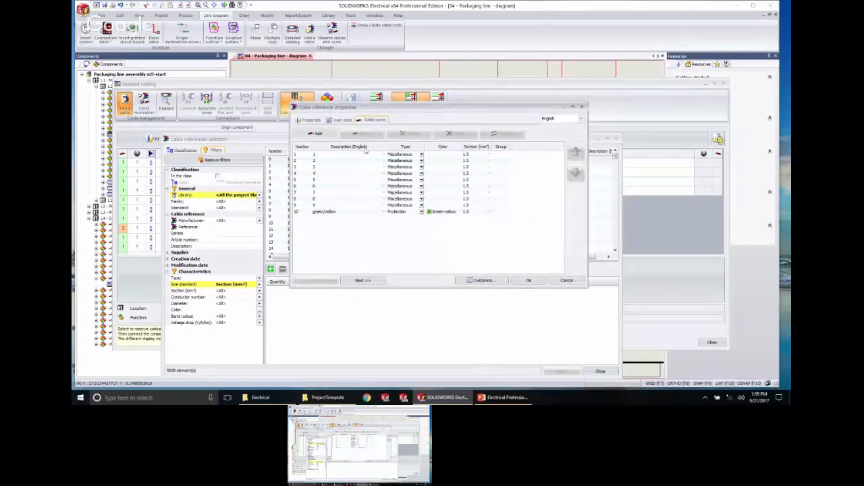
{"action": "left_click", "coordinate": [310, 119]}
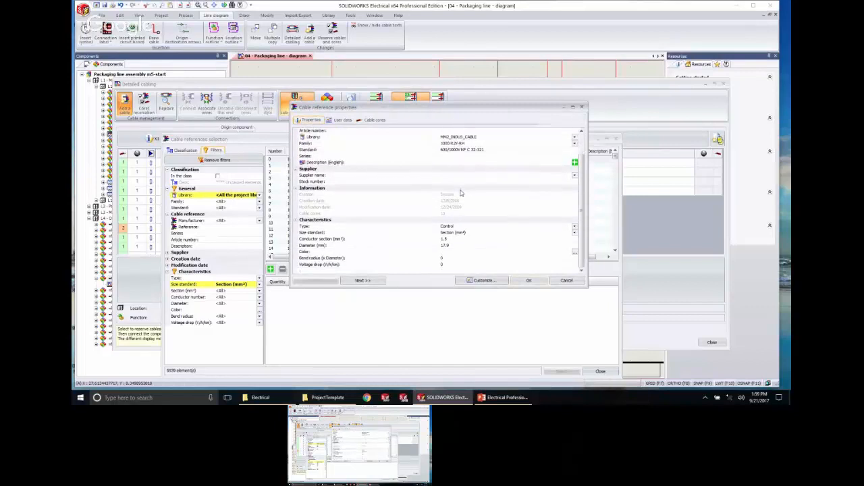
{"action": "left_click", "coordinate": [371, 121]}
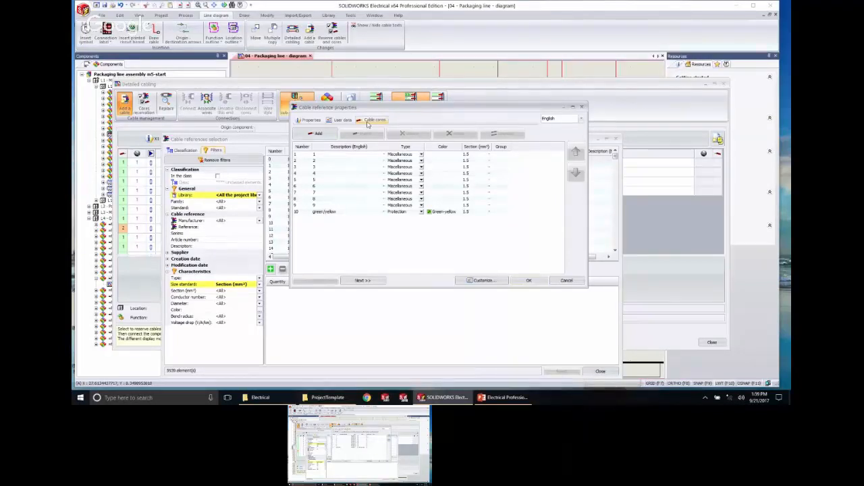
{"action": "left_click", "coordinate": [567, 280]}
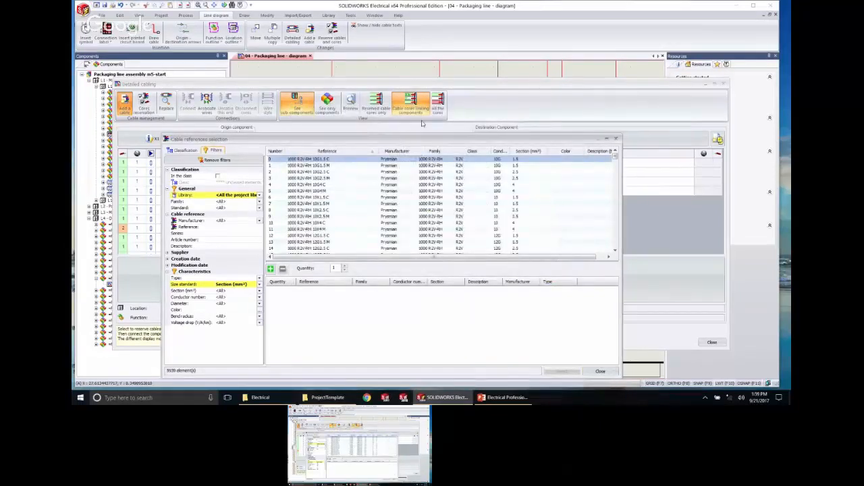
{"action": "left_click", "coordinate": [600, 371]}
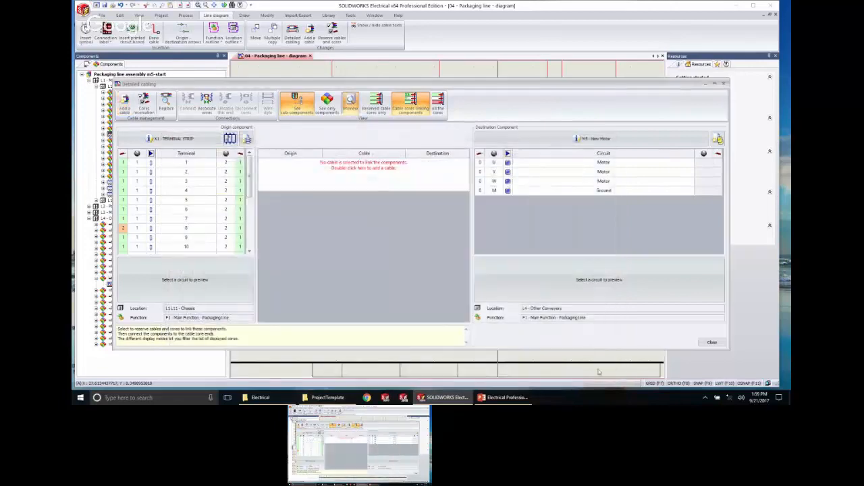
Reserve cable W10 with all four of its cores for the link between terminal strip X1 and motor M5.
{"action": "left_click", "coordinate": [144, 105]}
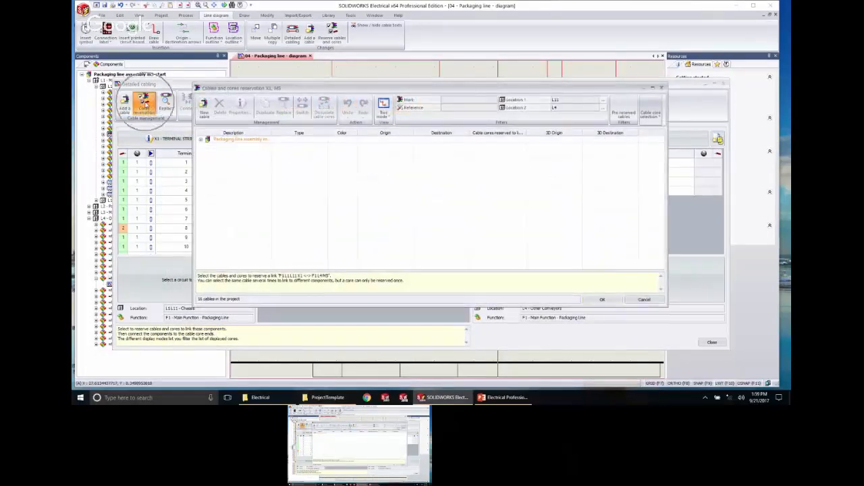
{"action": "left_click", "coordinate": [201, 139]}
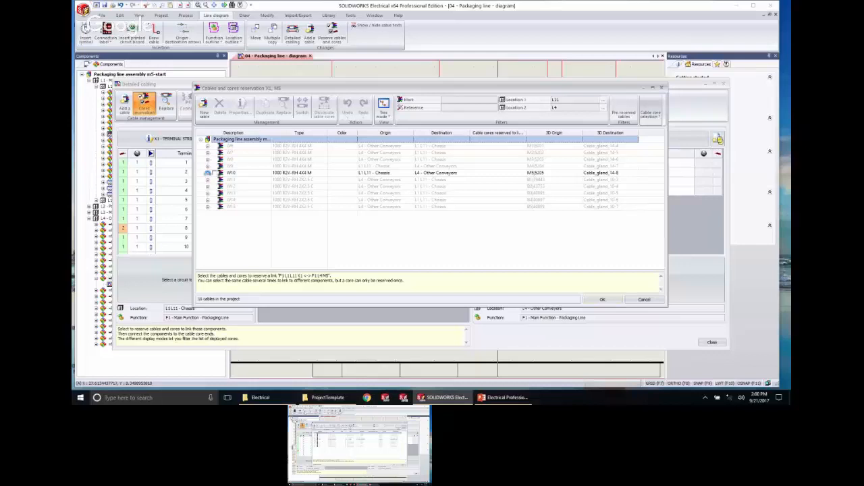
{"action": "left_click", "coordinate": [208, 172]}
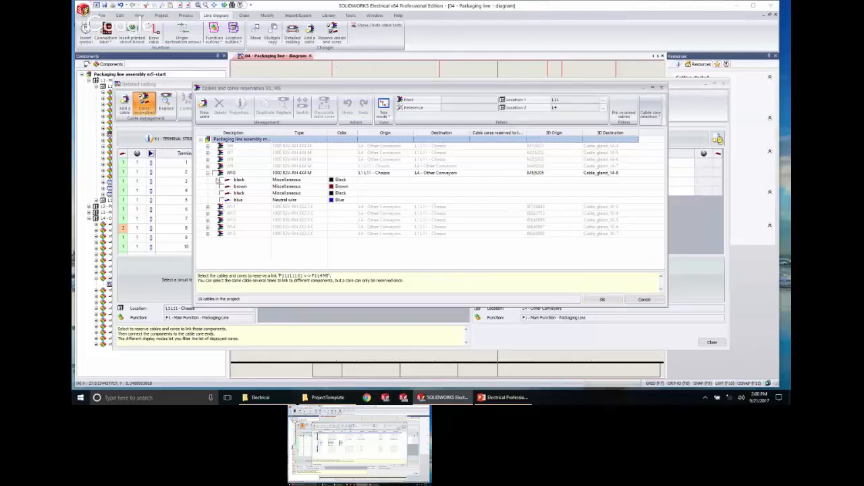
{"action": "left_click", "coordinate": [216, 173]}
{"action": "left_click", "coordinate": [600, 301]}
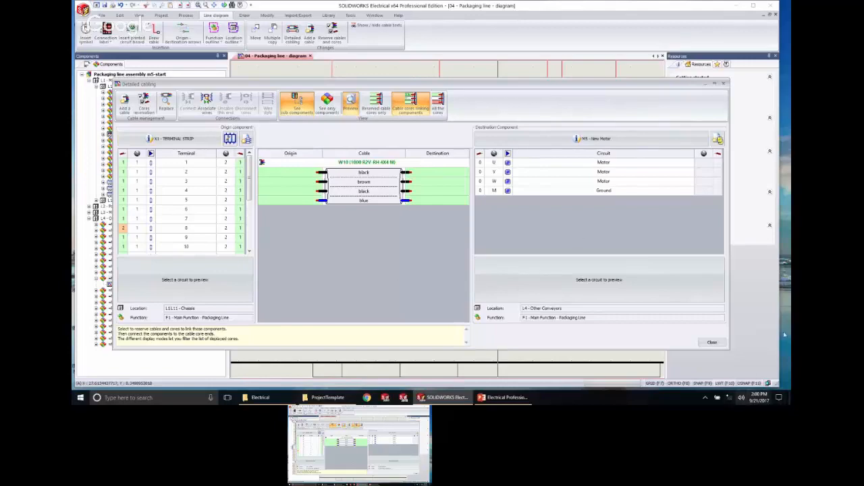
{"action": "left_click", "coordinate": [702, 342]}
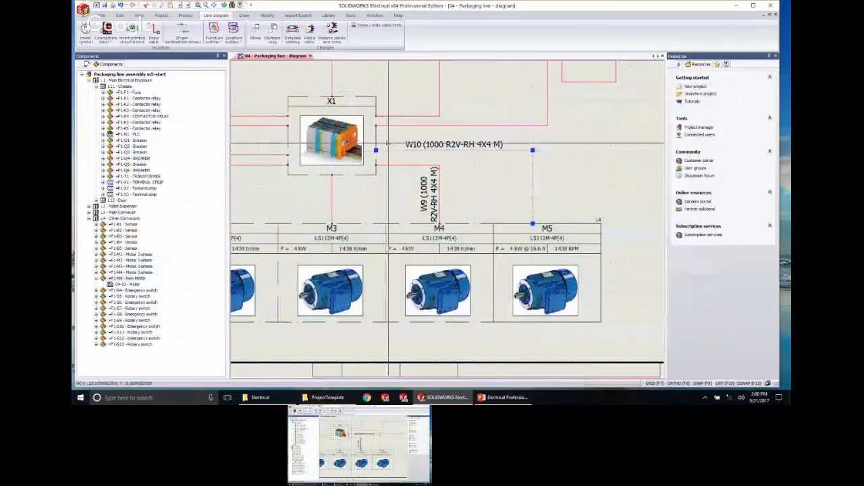
Review the project's full cable list in the cables manager, including the reference selection offered for a new cable.
{"action": "left_click", "coordinate": [162, 15]}
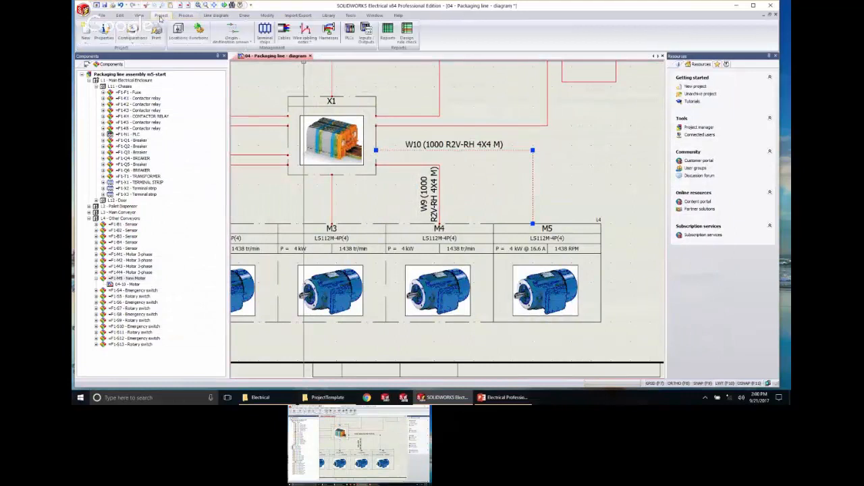
{"action": "left_click", "coordinate": [283, 30]}
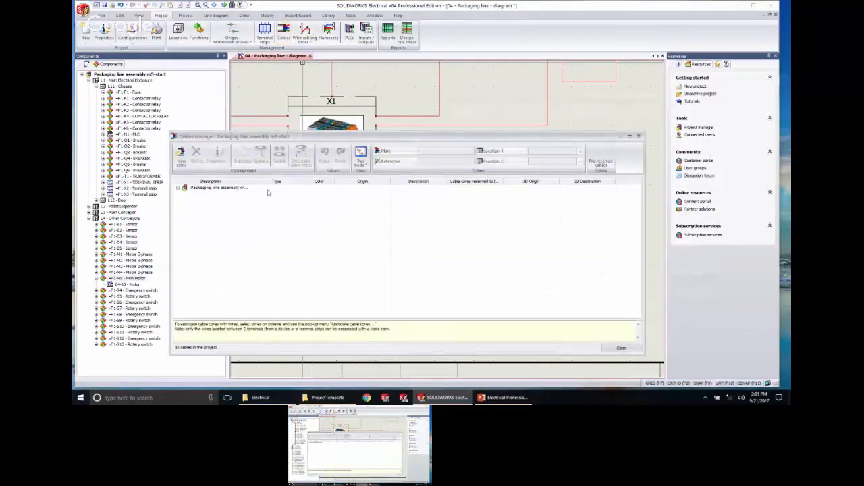
{"action": "double_click", "coordinate": [184, 190]}
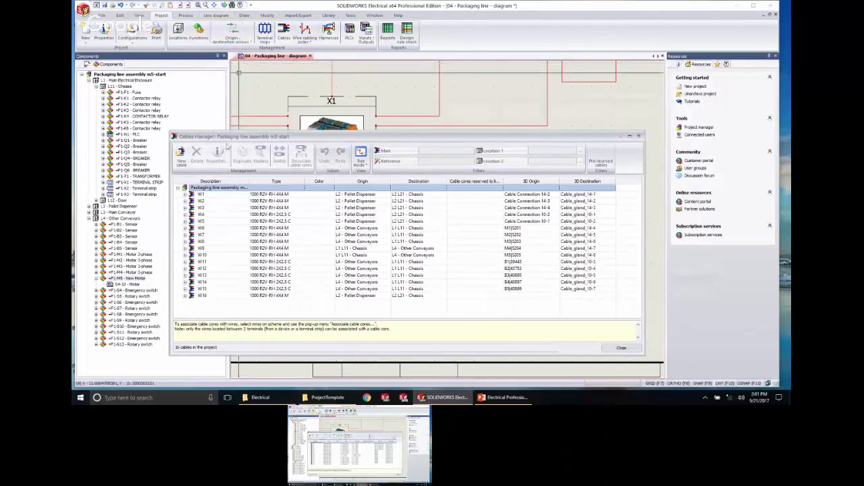
{"action": "left_click_drag", "start_coordinate": [234, 136], "coordinate": [254, 88]}
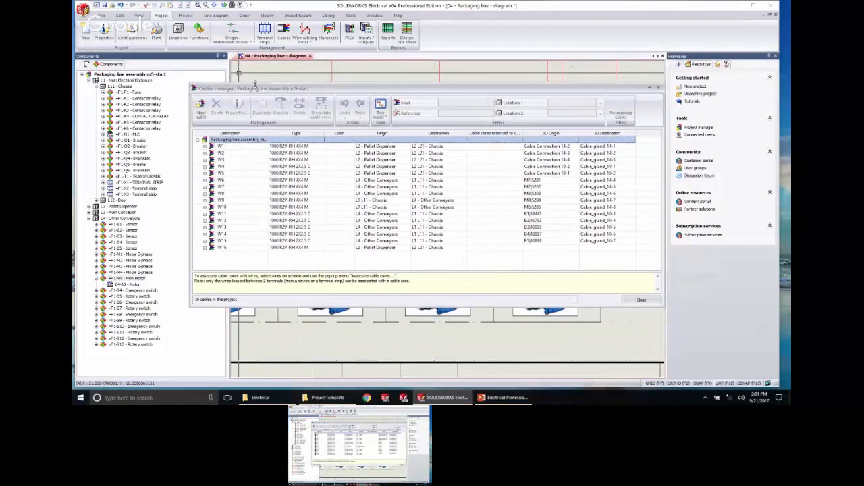
{"action": "left_click", "coordinate": [207, 111]}
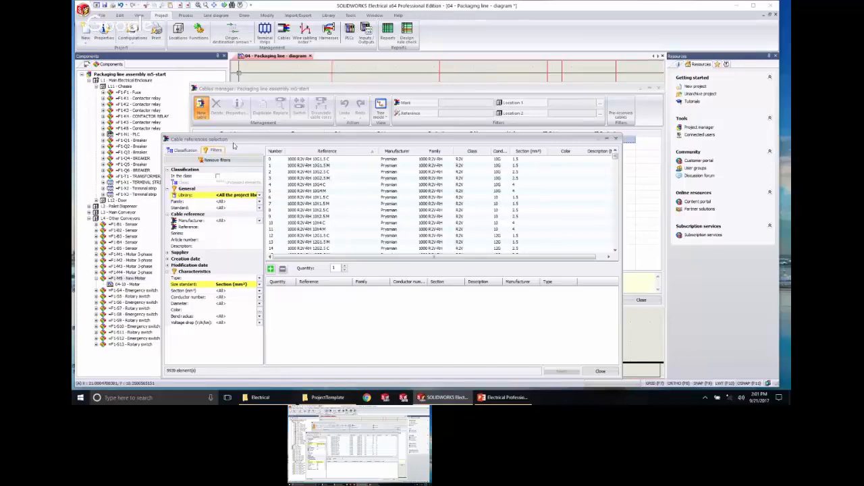
{"action": "left_click", "coordinate": [600, 371]}
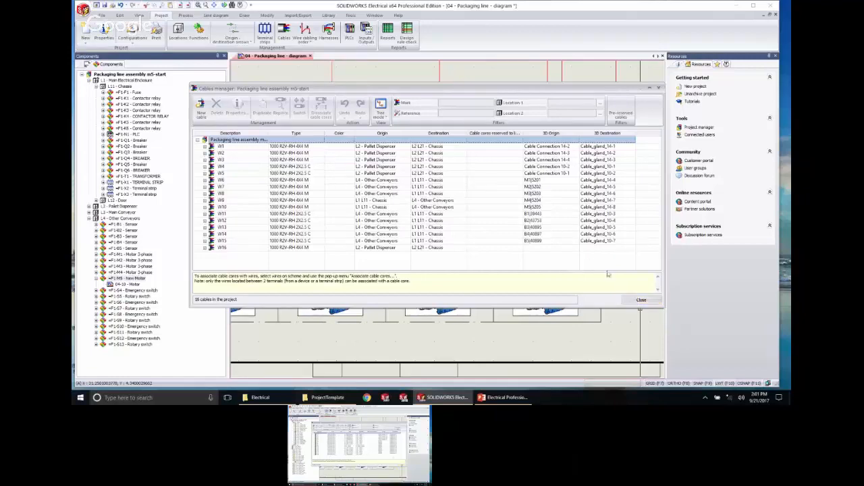
{"action": "left_click", "coordinate": [640, 301]}
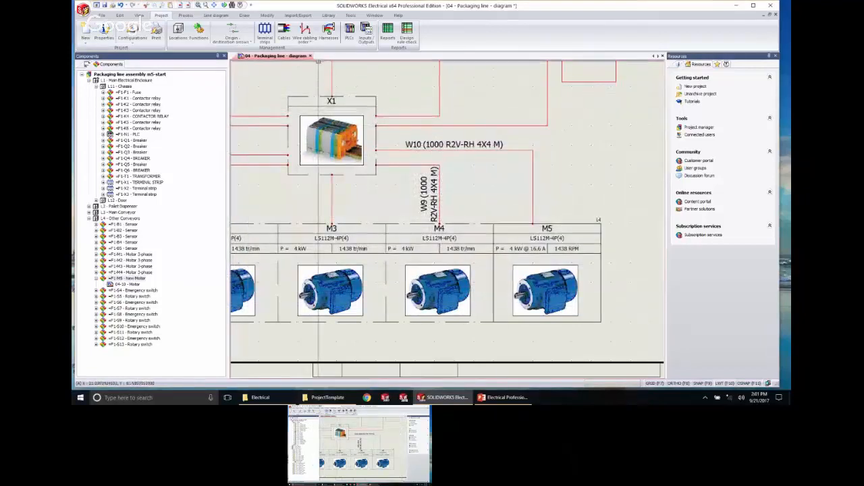
Browse the unclassed elements in the library's cable references manager and the commands available for a cable reference.
{"action": "left_click", "coordinate": [330, 15]}
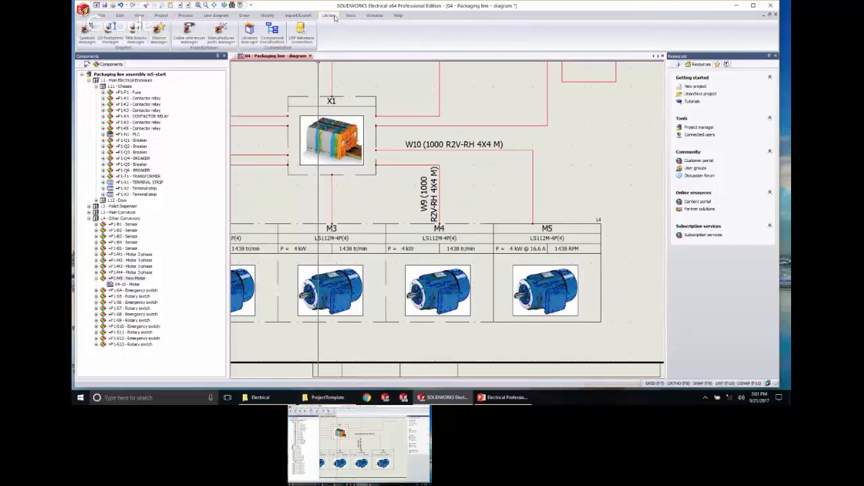
{"action": "left_click", "coordinate": [201, 30]}
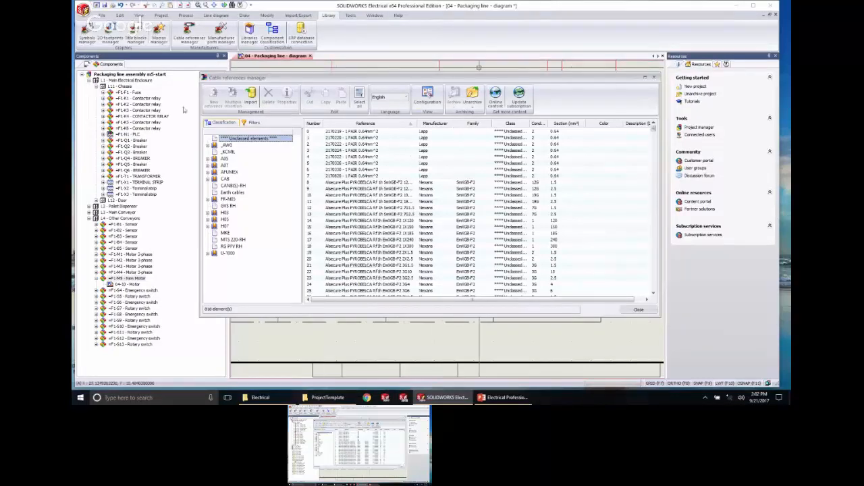
{"action": "left_click", "coordinate": [358, 133]}
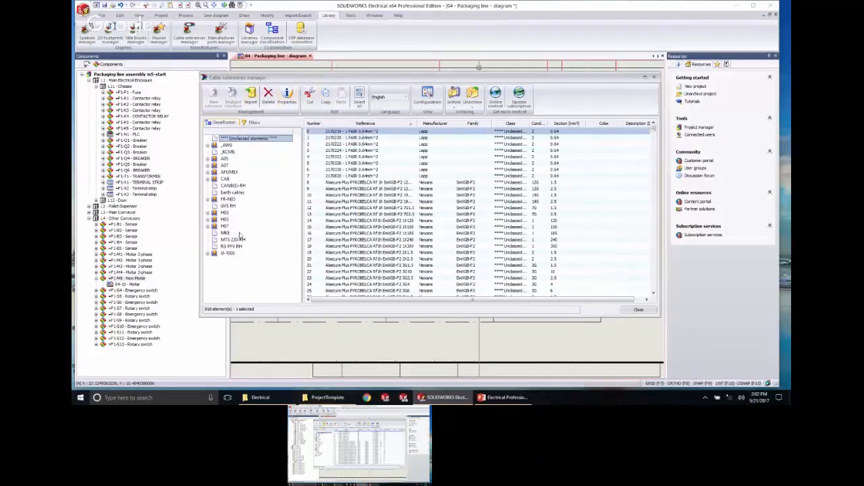
{"action": "left_click", "coordinate": [261, 273]}
{"action": "right_click", "coordinate": [361, 139]}
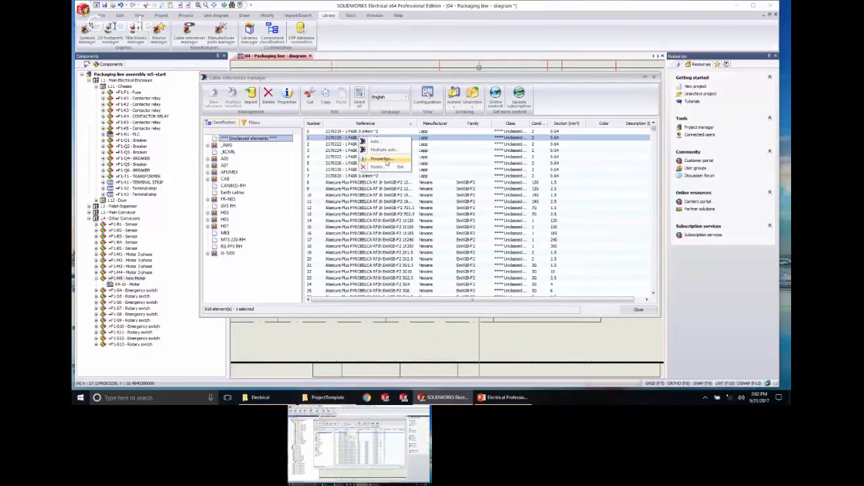
{"action": "left_click", "coordinate": [637, 309]}
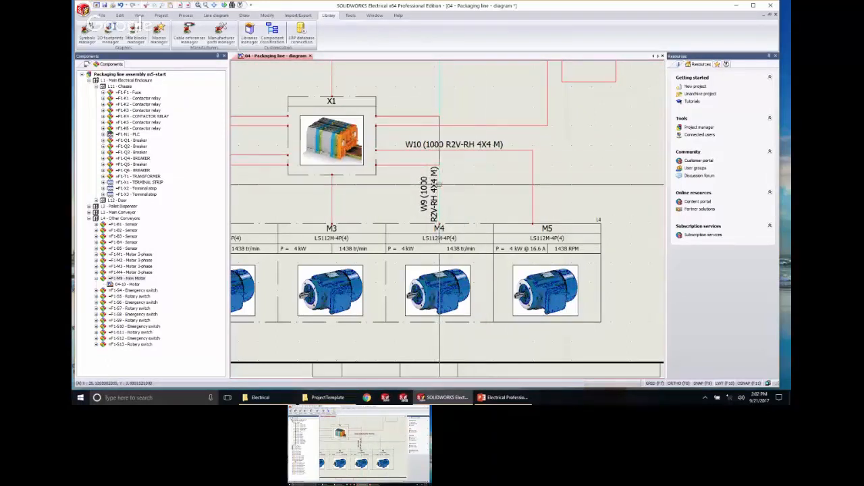
Hide the cable text of W9 on the line running to motor M4.
{"action": "right_click", "coordinate": [439, 184]}
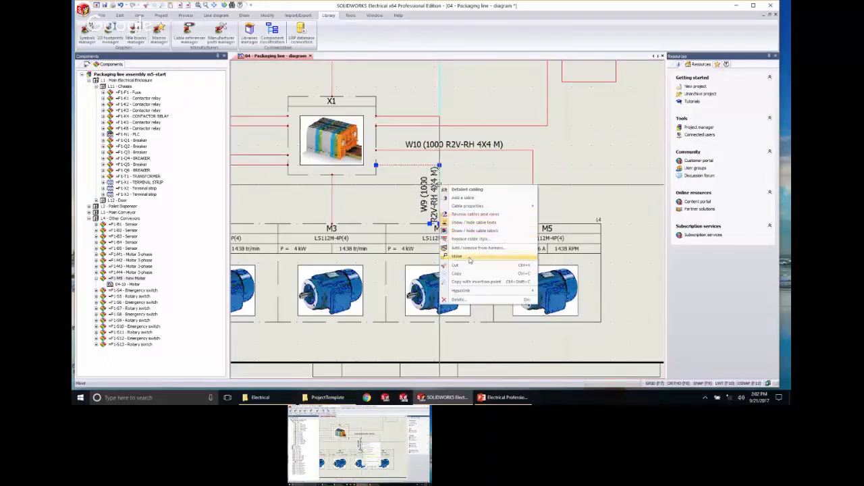
{"action": "left_click", "coordinate": [476, 222]}
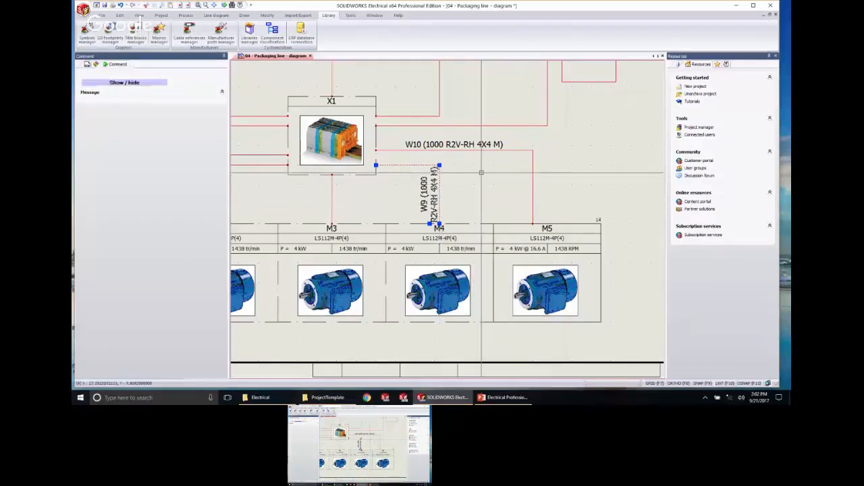
{"action": "key", "text": "Escape"}
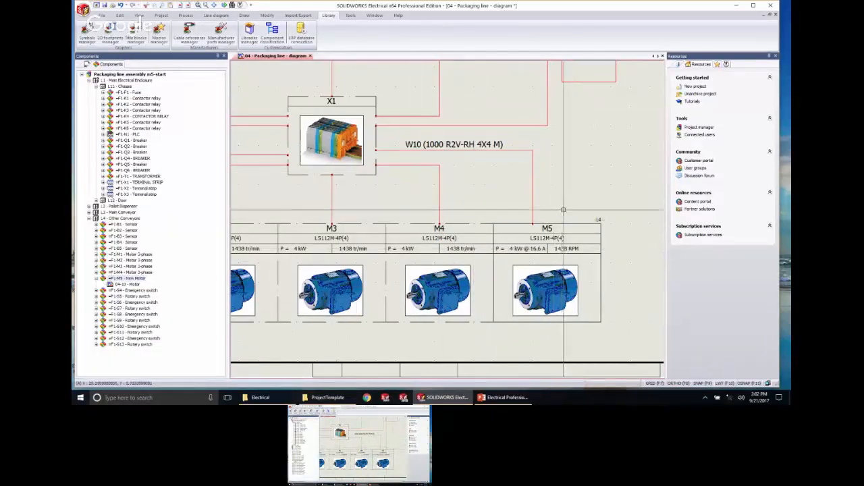
In the detailed cabling of W10, connect the destination end of the first black core to terminal U of motor M5.
{"action": "scroll", "coordinate": [503, 198], "scroll_direction": "down", "scroll_amount": 2}
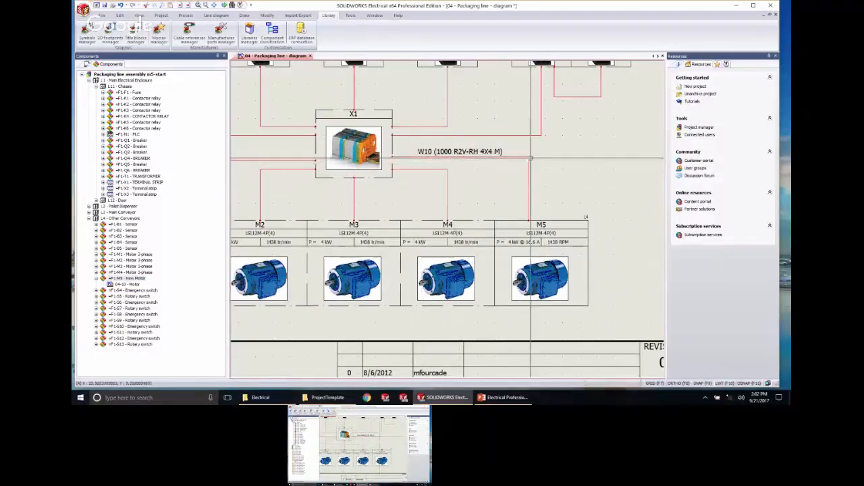
{"action": "left_click", "coordinate": [521, 156]}
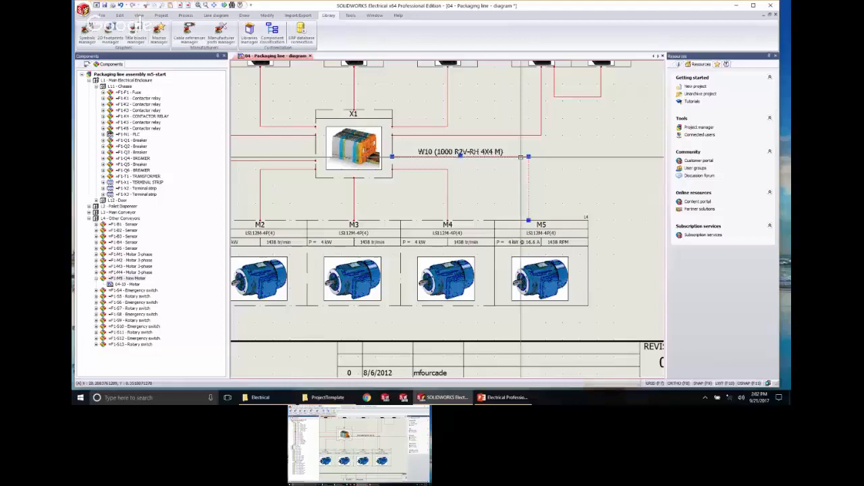
{"action": "double_click", "coordinate": [522, 157]}
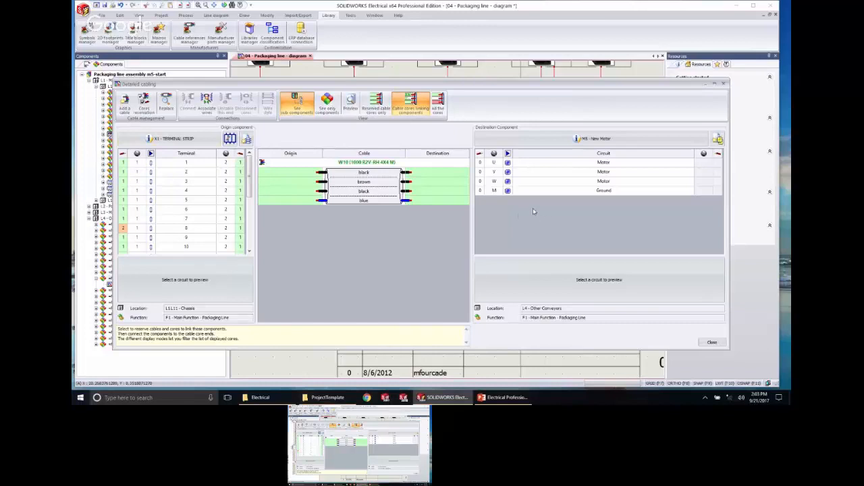
{"action": "left_click", "coordinate": [456, 174]}
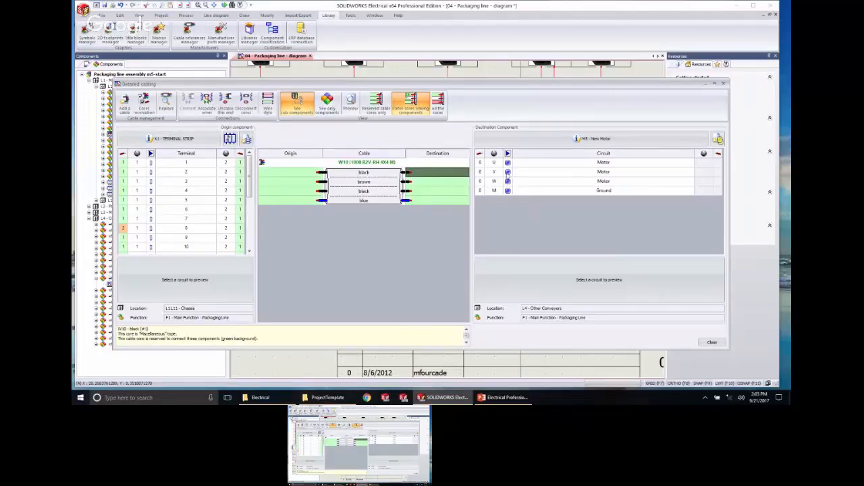
{"action": "left_click", "coordinate": [481, 163]}
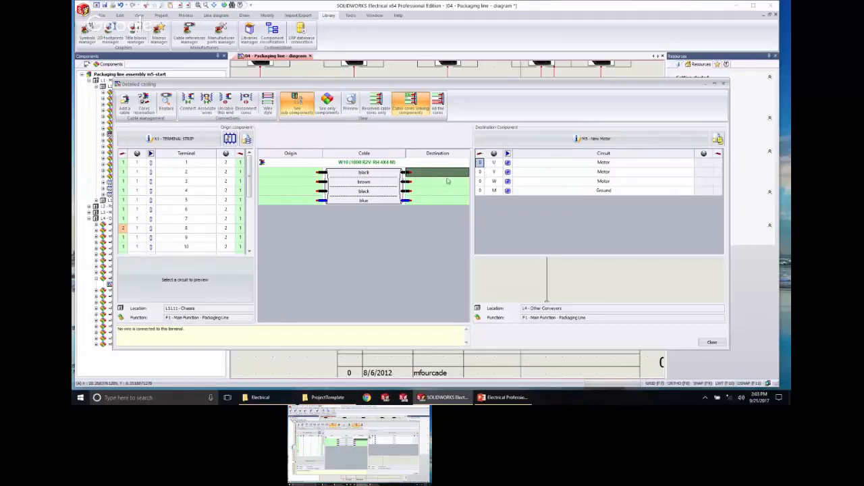
{"action": "left_click", "coordinate": [195, 107]}
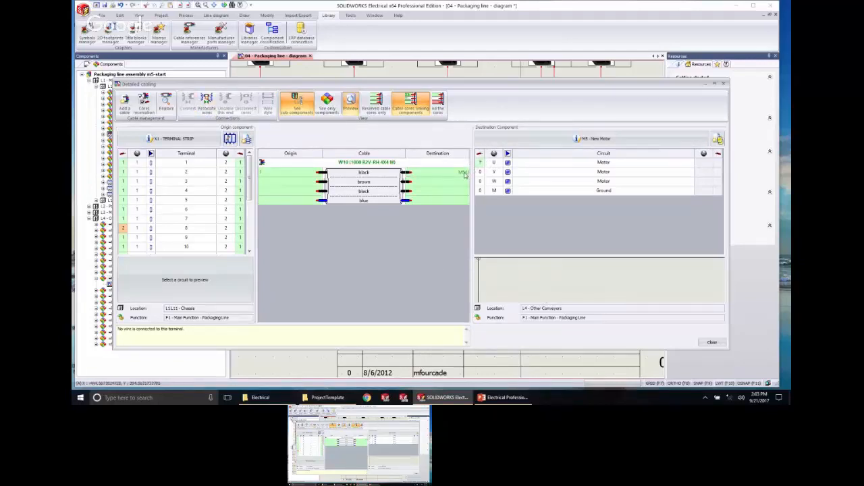
Connect the destination ends of W10's brown, second black and blue cores to terminals V, W and M of motor M5.
{"action": "left_click_drag", "start_coordinate": [424, 181], "coordinate": [424, 200]}
{"action": "left_click_drag", "start_coordinate": [480, 171], "coordinate": [480, 191]}
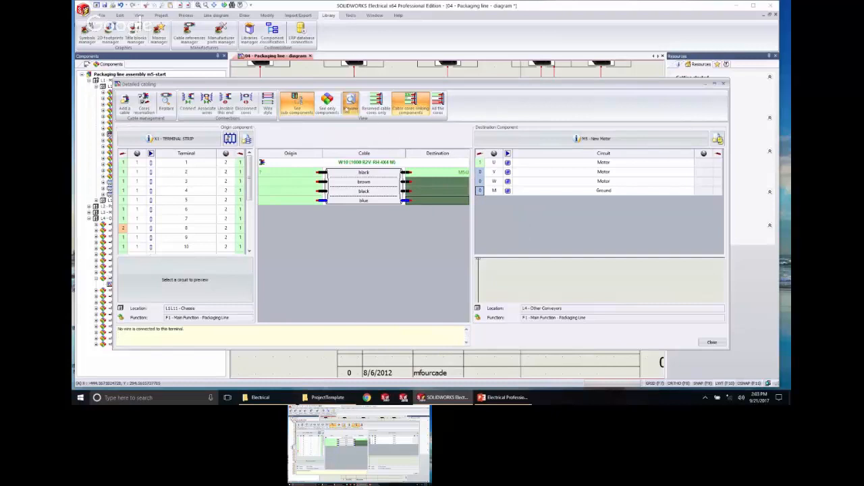
{"action": "left_click", "coordinate": [188, 104]}
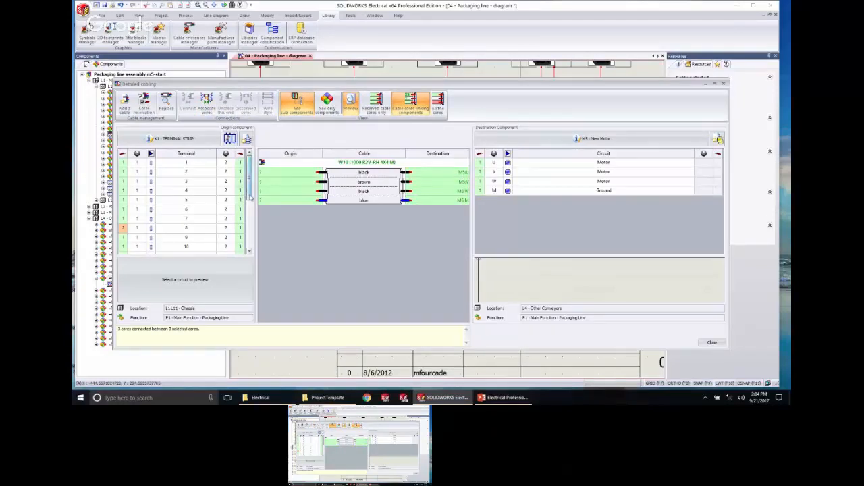
Connect the origin ends of all four W10 cores to terminals 17 to 20 of strip X1 and close the detailed cabling.
{"action": "left_click_drag", "start_coordinate": [249, 196], "coordinate": [253, 247]}
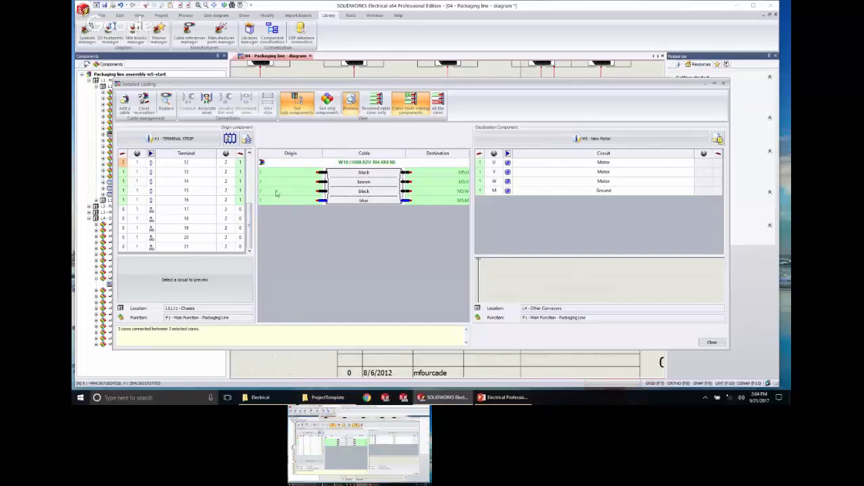
{"action": "left_click_drag", "start_coordinate": [273, 173], "coordinate": [270, 216]}
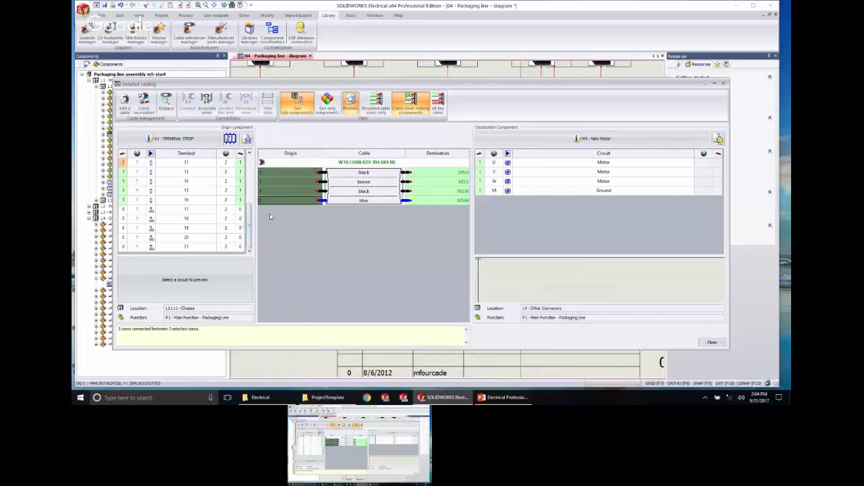
{"action": "left_click_drag", "start_coordinate": [274, 174], "coordinate": [240, 211]}
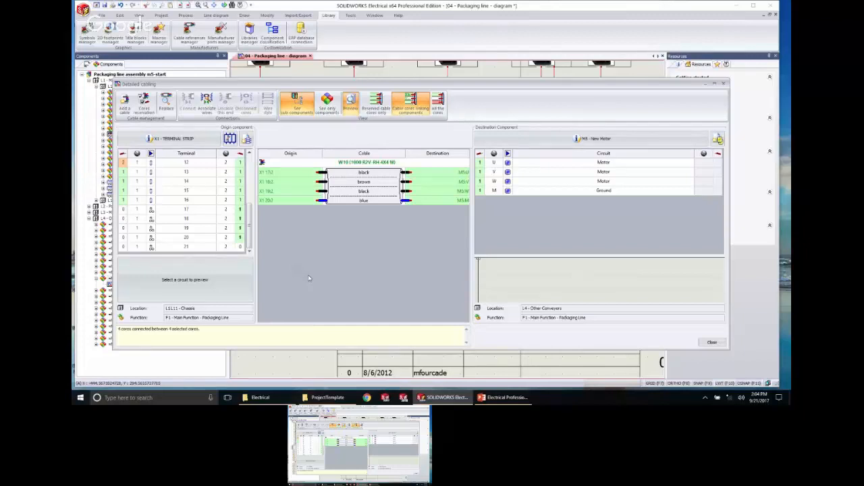
{"action": "left_click", "coordinate": [713, 343]}
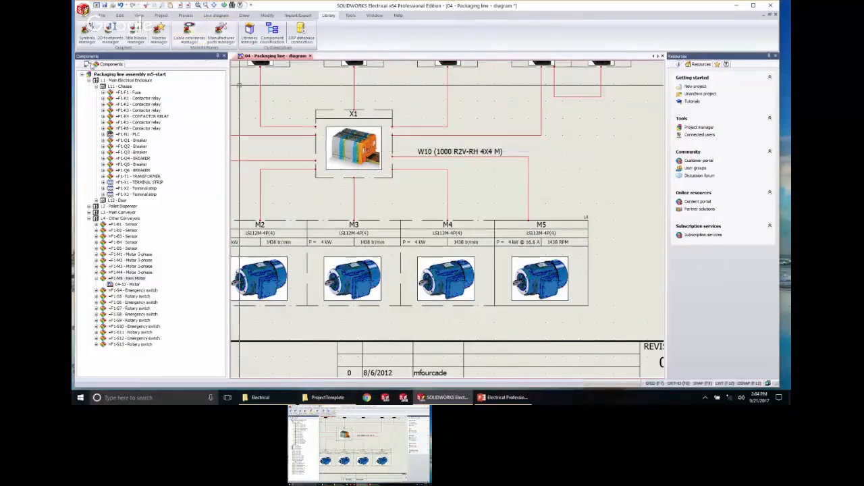
Open the schematic 05 - Power - Packaging Line from the project's schematic diagrams folder.
{"action": "left_click", "coordinate": [91, 64]}
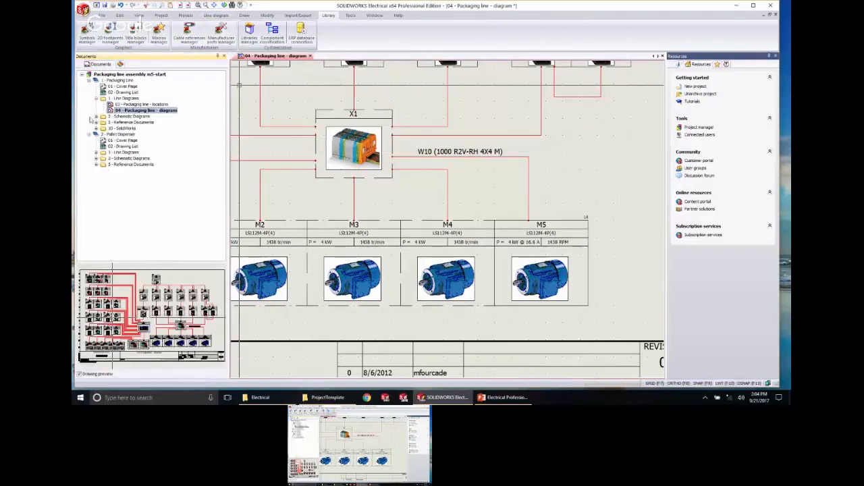
{"action": "left_click", "coordinate": [96, 117]}
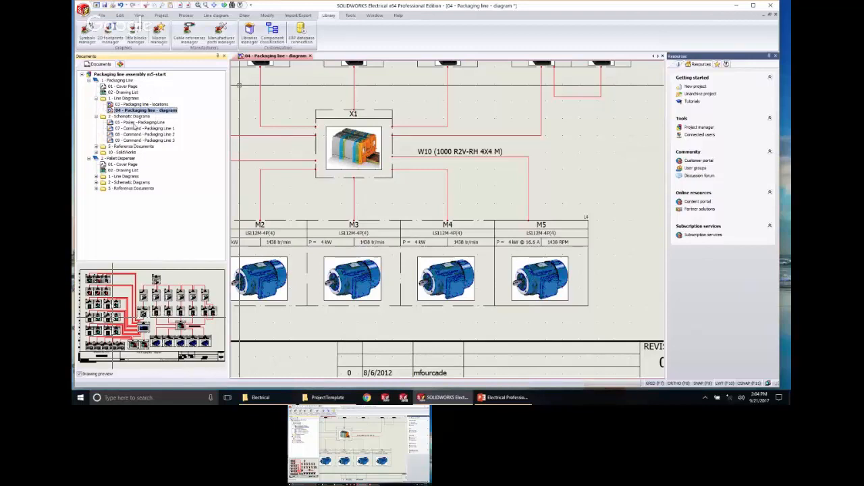
{"action": "left_click", "coordinate": [130, 122]}
{"action": "double_click", "coordinate": [135, 123]}
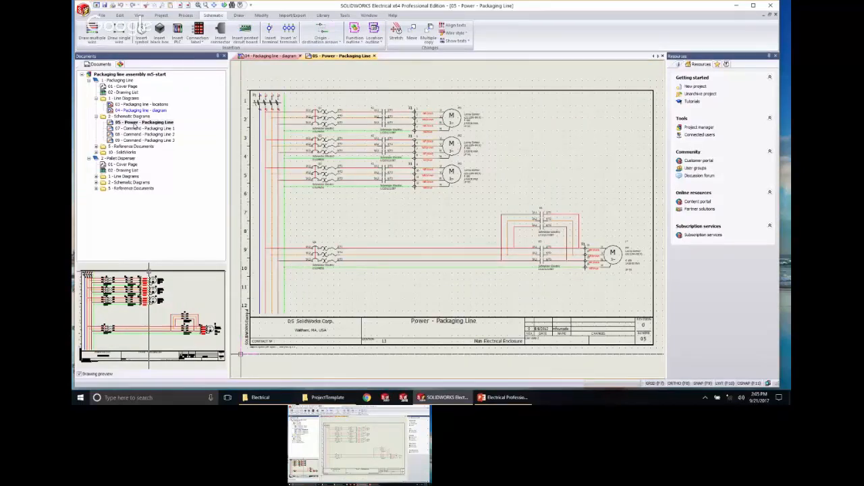
Examine the power schematic's motor circuits M1 to M4, including their breakers, contactors, X1 terminals and cable core labels.
{"action": "scroll", "coordinate": [286, 228], "scroll_direction": "up", "scroll_amount": 3}
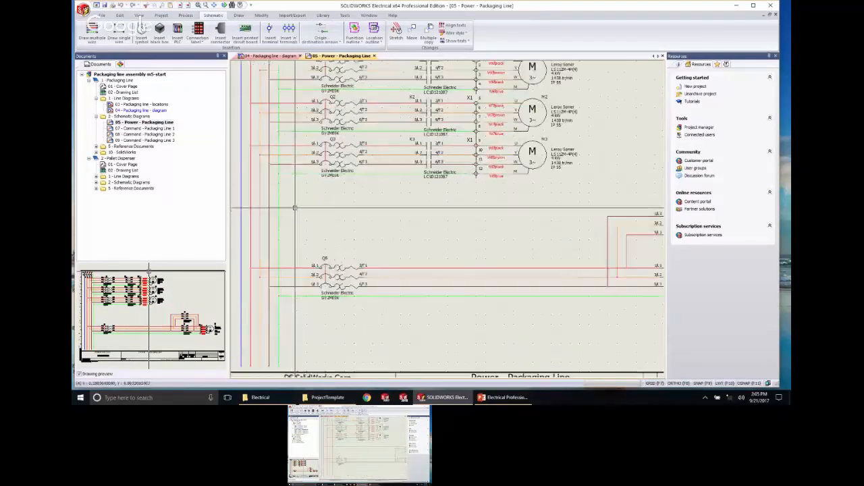
{"action": "middle_click_drag", "start_coordinate": [322, 223], "coordinate": [436, 286]}
{"action": "scroll", "coordinate": [413, 146], "scroll_direction": "up", "scroll_amount": 2}
{"action": "middle_click_drag", "start_coordinate": [409, 150], "coordinate": [311, 173]}
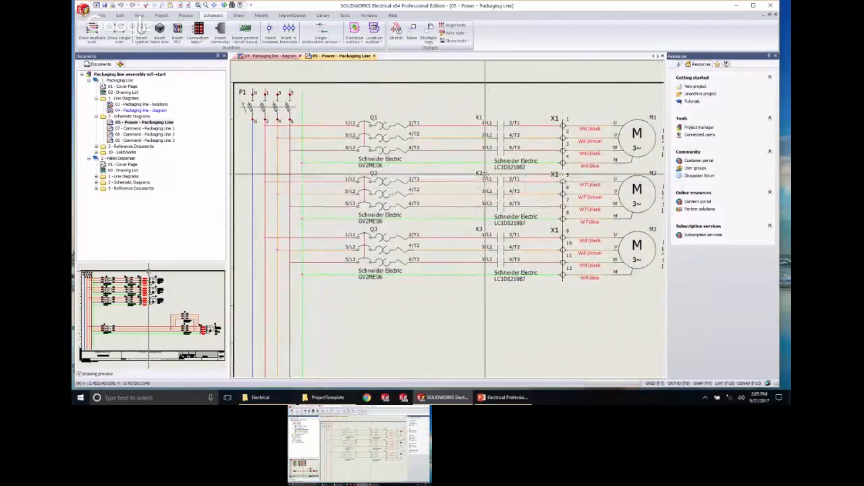
{"action": "scroll", "coordinate": [612, 156], "scroll_direction": "up", "scroll_amount": 4}
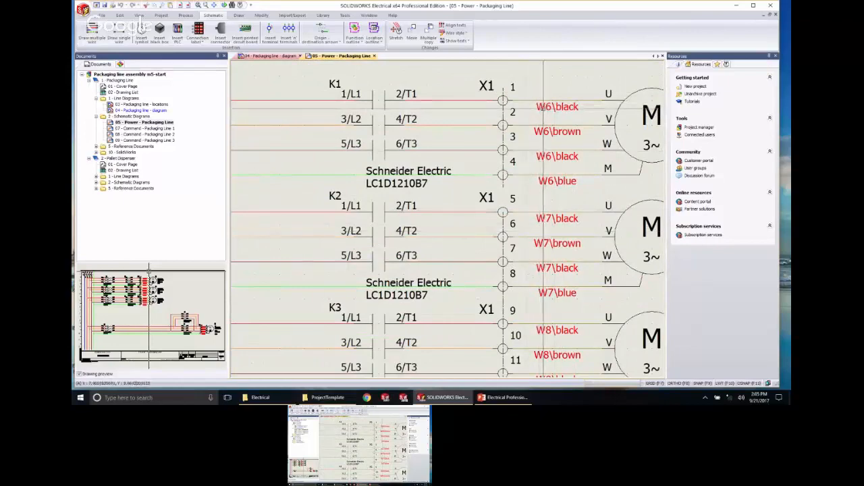
{"action": "middle_click_drag", "start_coordinate": [451, 296], "coordinate": [594, 323]}
{"action": "scroll", "coordinate": [461, 260], "scroll_direction": "down", "scroll_amount": 2}
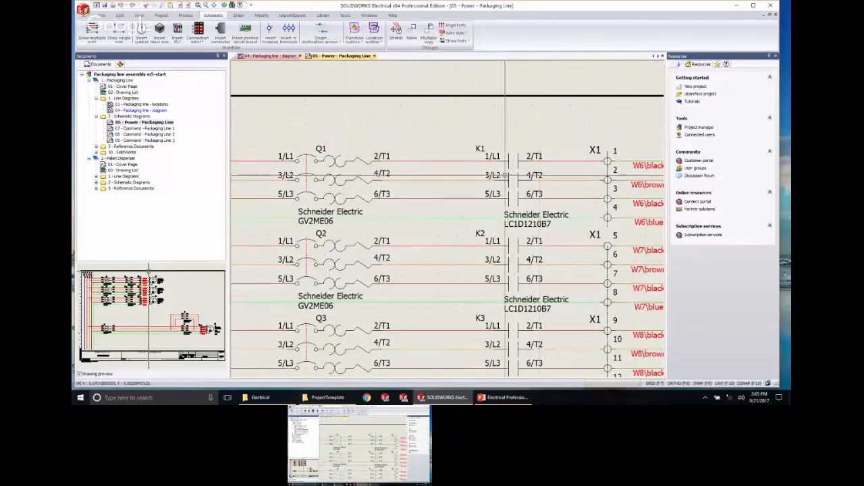
{"action": "scroll", "coordinate": [550, 282], "scroll_direction": "down", "scroll_amount": 2}
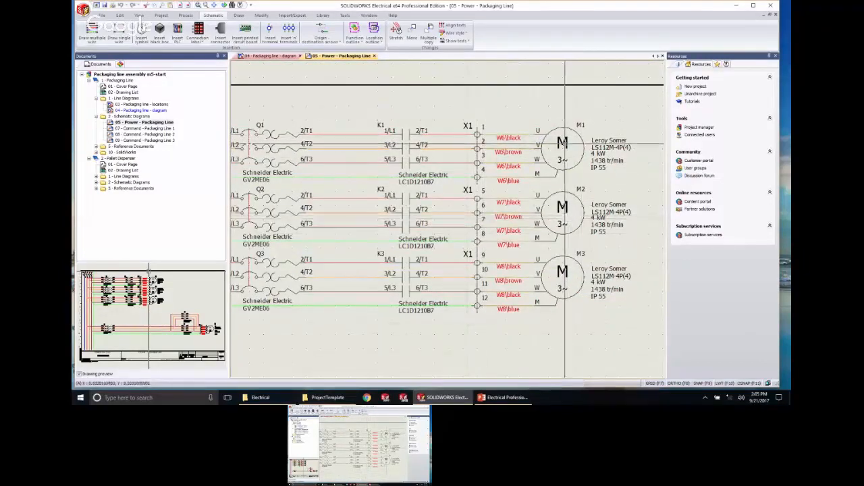
{"action": "scroll", "coordinate": [596, 327], "scroll_direction": "down", "scroll_amount": 1}
{"action": "middle_click_drag", "start_coordinate": [596, 327], "coordinate": [346, 163]}
{"action": "scroll", "coordinate": [434, 261], "scroll_direction": "down", "scroll_amount": 1}
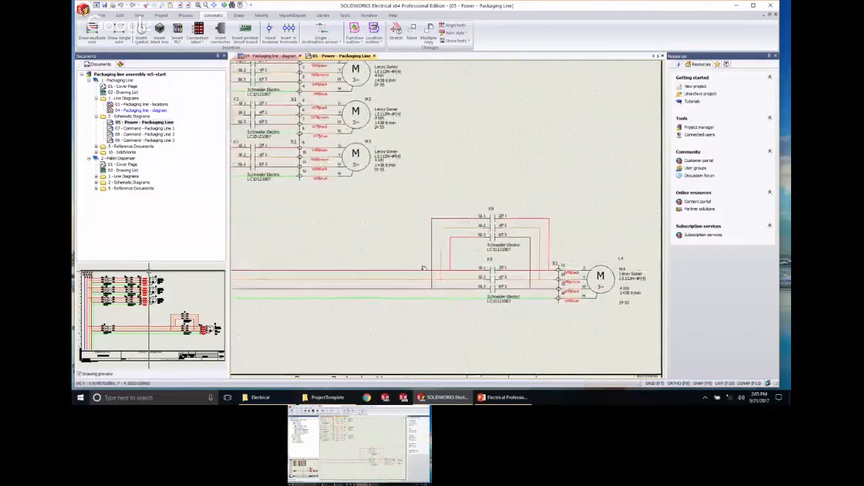
{"action": "middle_click_drag", "start_coordinate": [394, 272], "coordinate": [589, 230]}
{"action": "left_click_drag", "start_coordinate": [402, 234], "coordinate": [419, 322]}
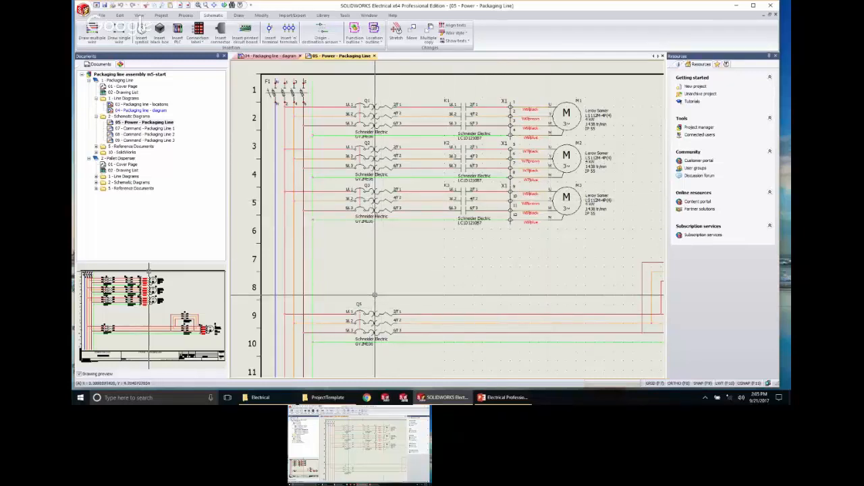
{"action": "middle_click_drag", "start_coordinate": [391, 263], "coordinate": [422, 265]}
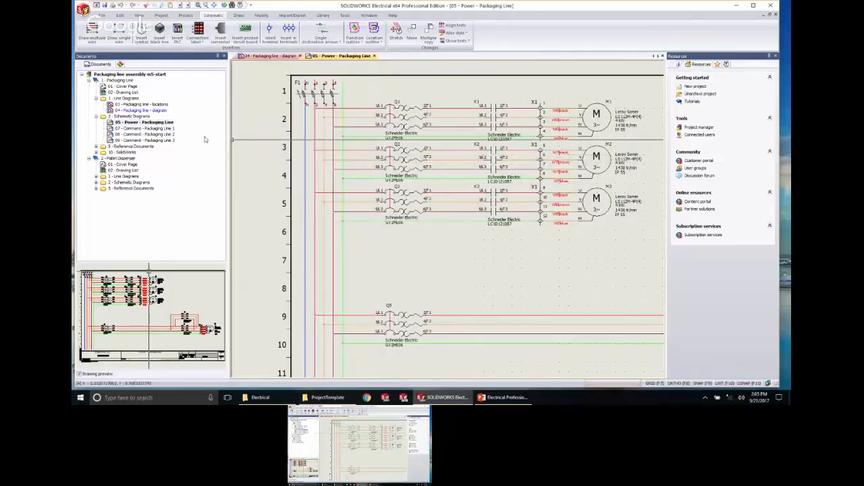
Compare the commands offered for the schematic and the 04 line diagram, and view the new document types available for the Packaging Line book.
{"action": "left_click", "coordinate": [215, 16]}
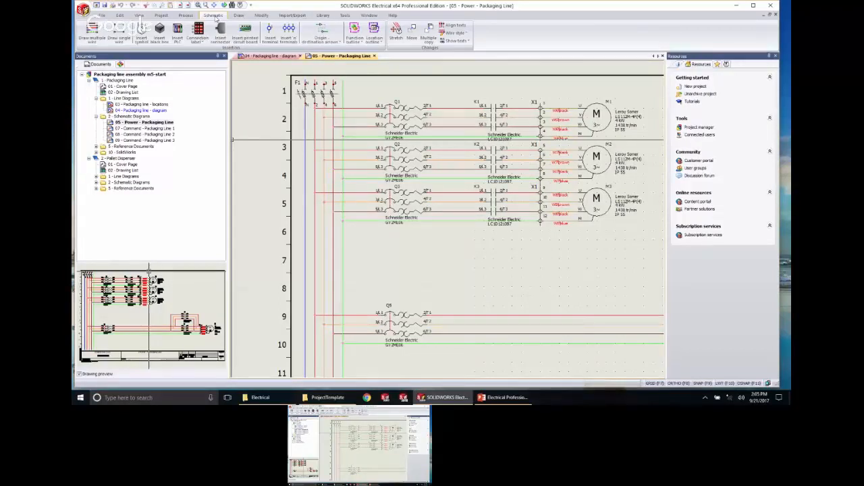
{"action": "double_click", "coordinate": [157, 111]}
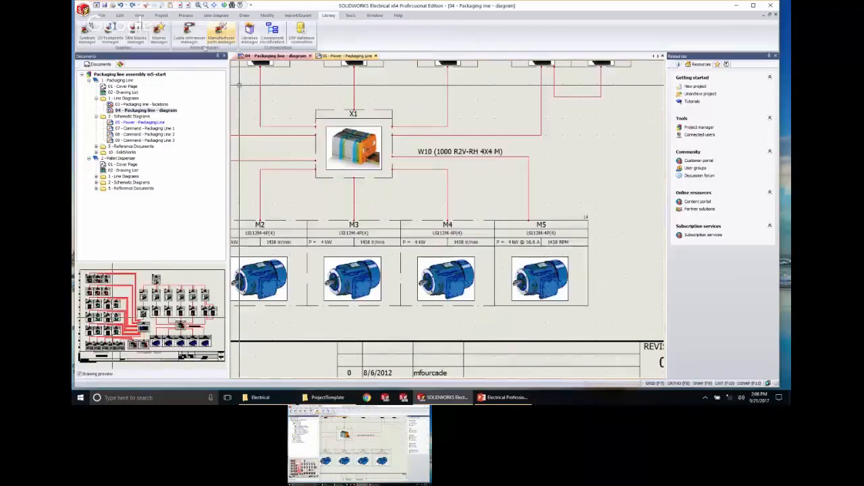
{"action": "left_click", "coordinate": [220, 15]}
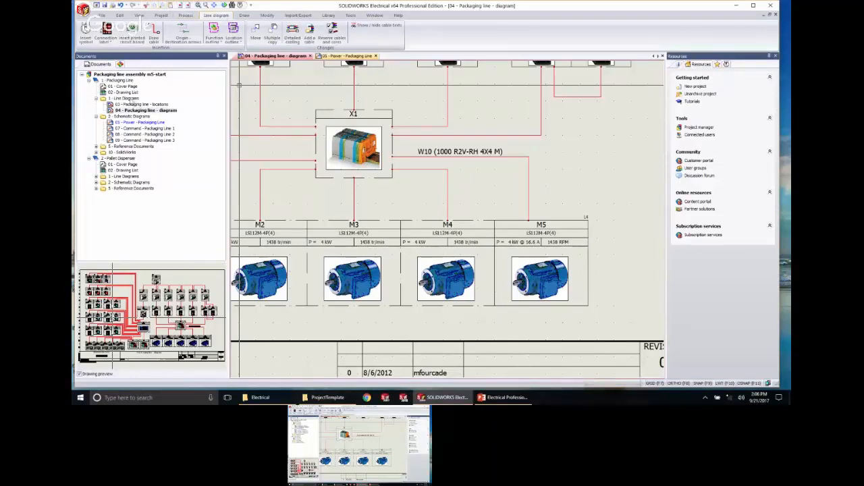
{"action": "right_click", "coordinate": [128, 81]}
{"action": "mouse_move", "coordinate": [145, 83]}
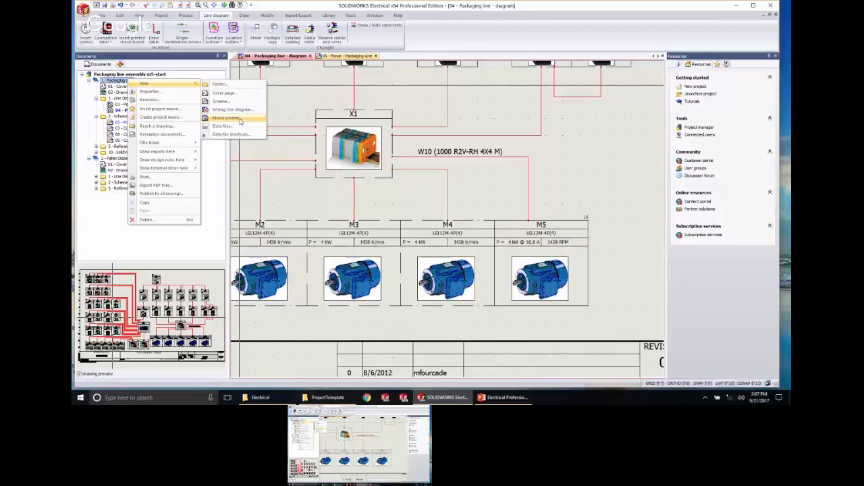
{"action": "left_click", "coordinate": [615, 178]}
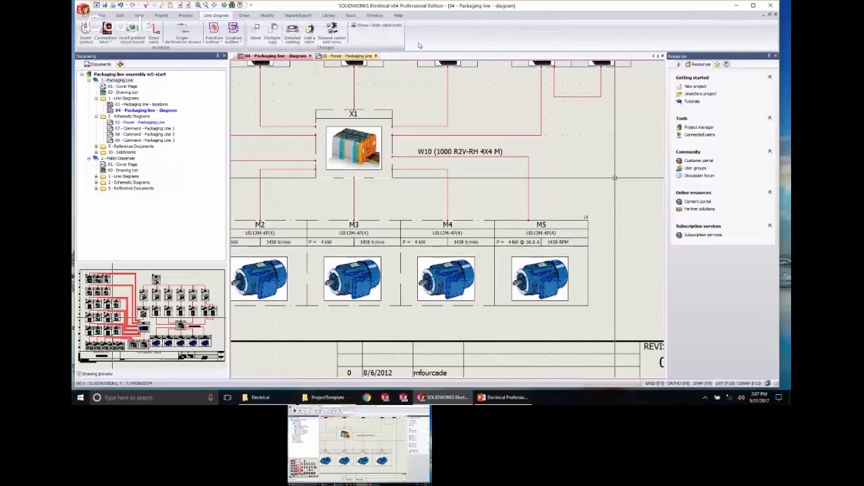
On the 05 power schematic, start drawing multiple wires and choose the N L1 L2 L3 style with each phase in its own color.
{"action": "left_click", "coordinate": [347, 56]}
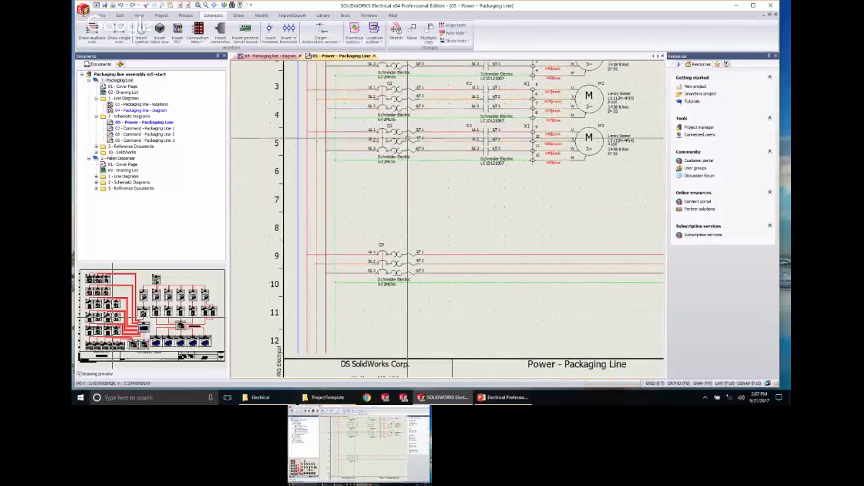
{"action": "middle_click_drag", "start_coordinate": [516, 205], "coordinate": [465, 201]}
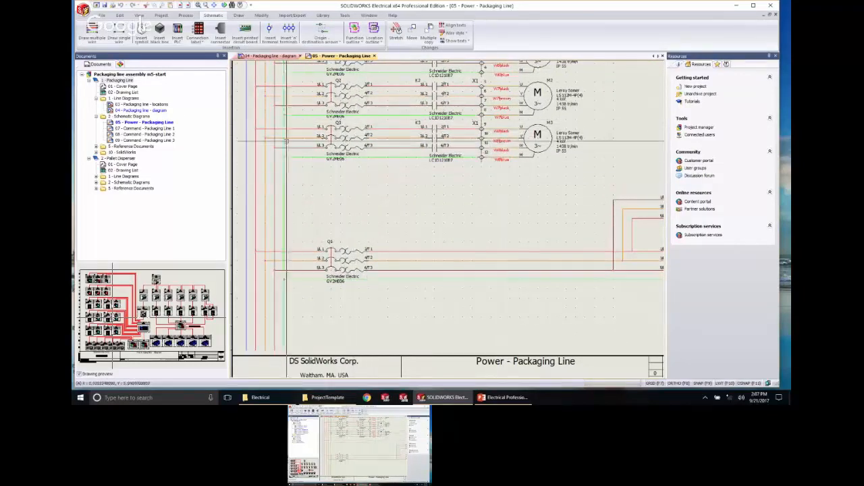
{"action": "middle_click_drag", "start_coordinate": [358, 210], "coordinate": [405, 231]}
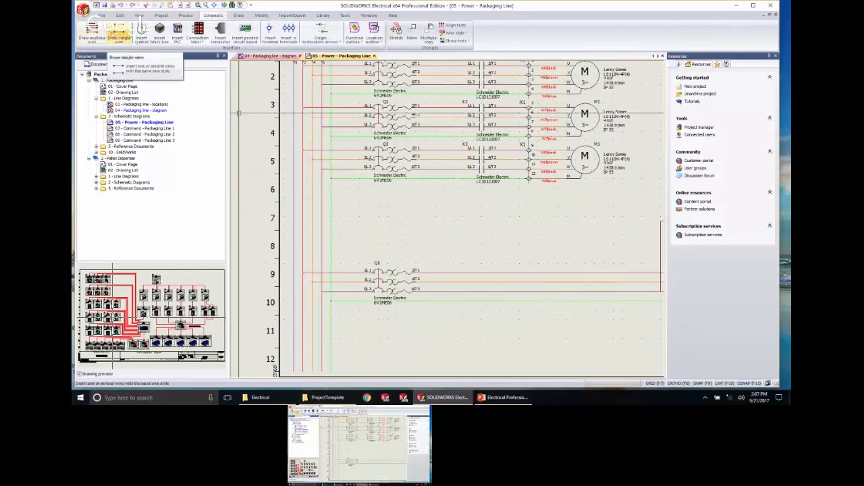
{"action": "left_click", "coordinate": [92, 34]}
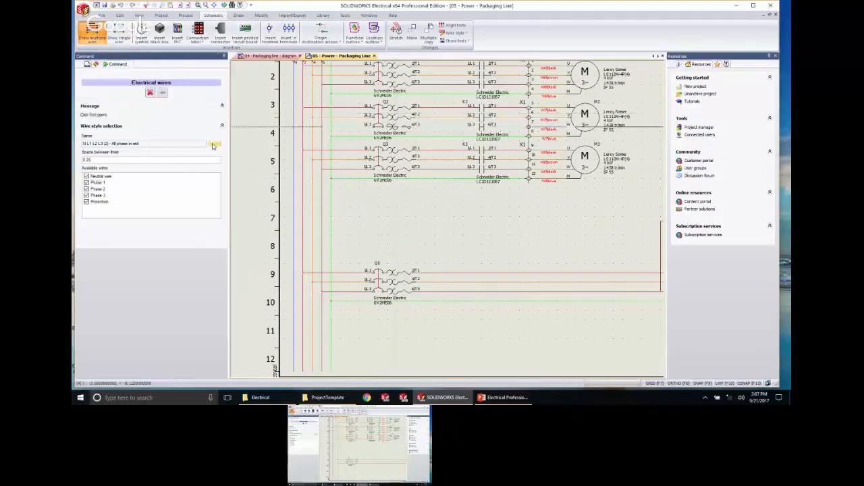
{"action": "left_click", "coordinate": [213, 144]}
{"action": "left_click", "coordinate": [348, 140]}
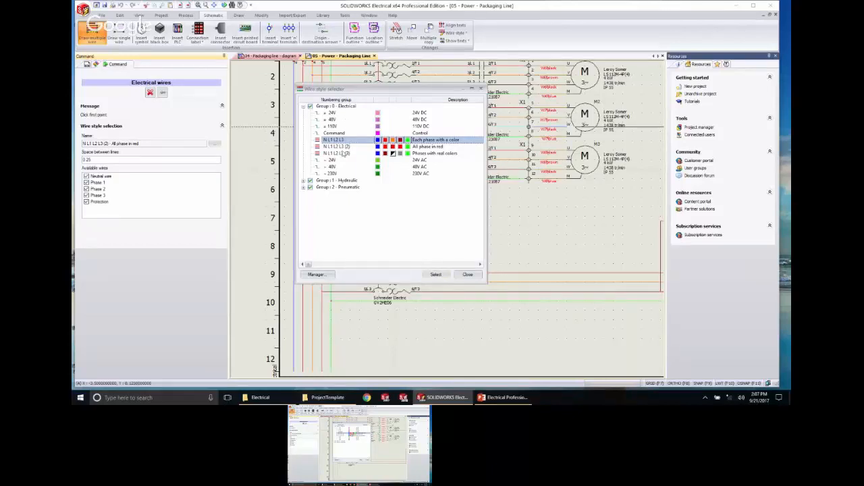
In the wire style manager, examine the properties of the 24V AC control style and the wires defined under N L1 L2 L3.
{"action": "left_click", "coordinate": [316, 274]}
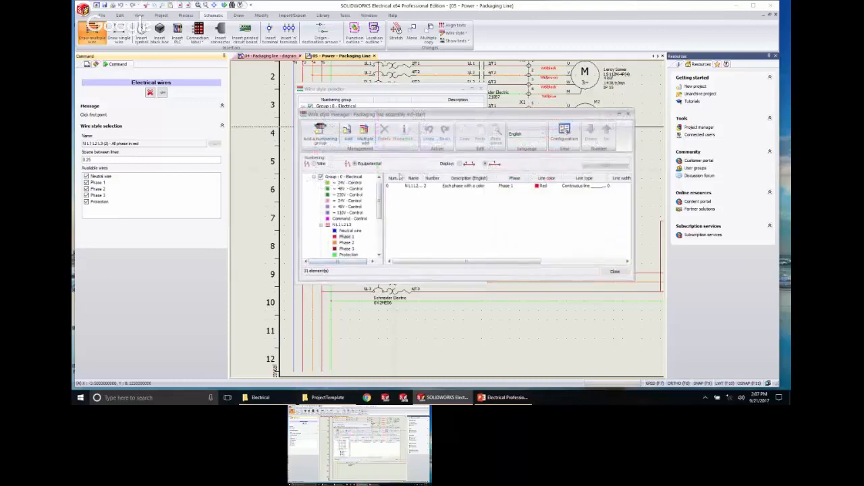
{"action": "left_click_drag", "start_coordinate": [412, 114], "coordinate": [369, 84]}
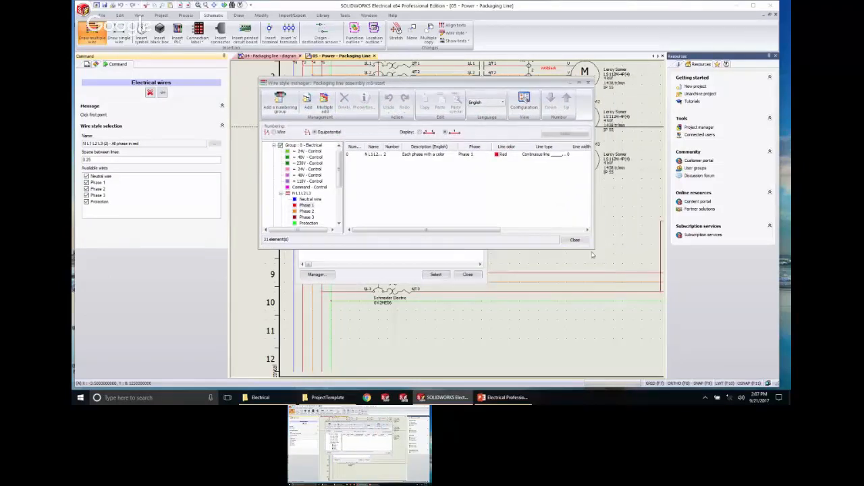
{"action": "left_click_drag", "start_coordinate": [593, 255], "coordinate": [612, 336]}
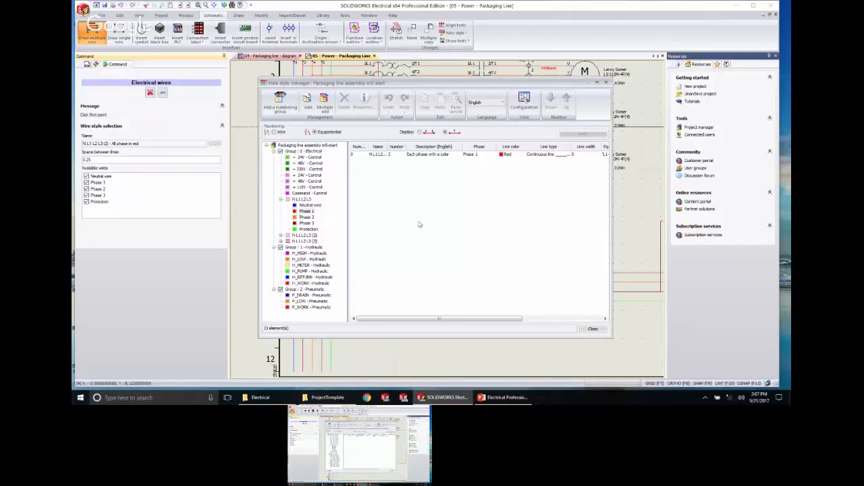
{"action": "left_click", "coordinate": [315, 158]}
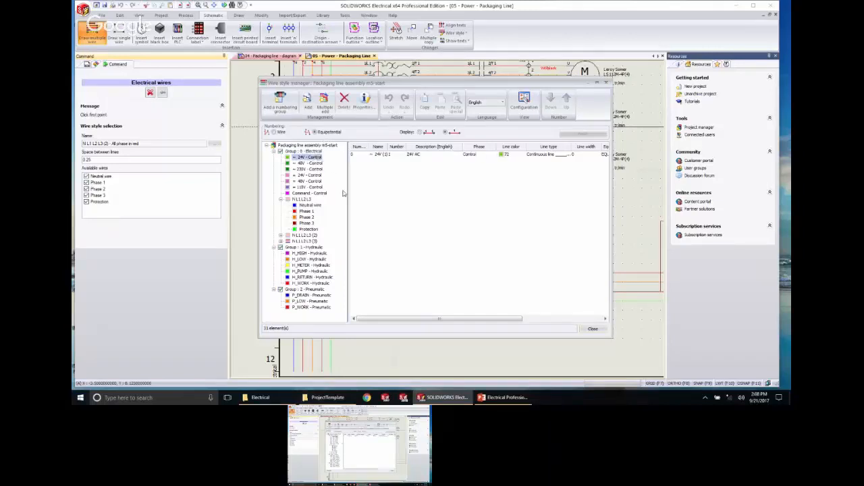
{"action": "left_click", "coordinate": [382, 155]}
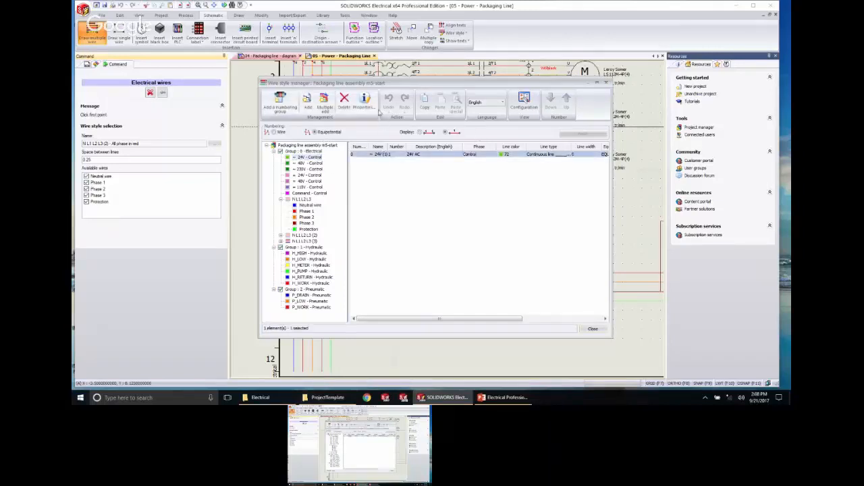
{"action": "left_click", "coordinate": [365, 101]}
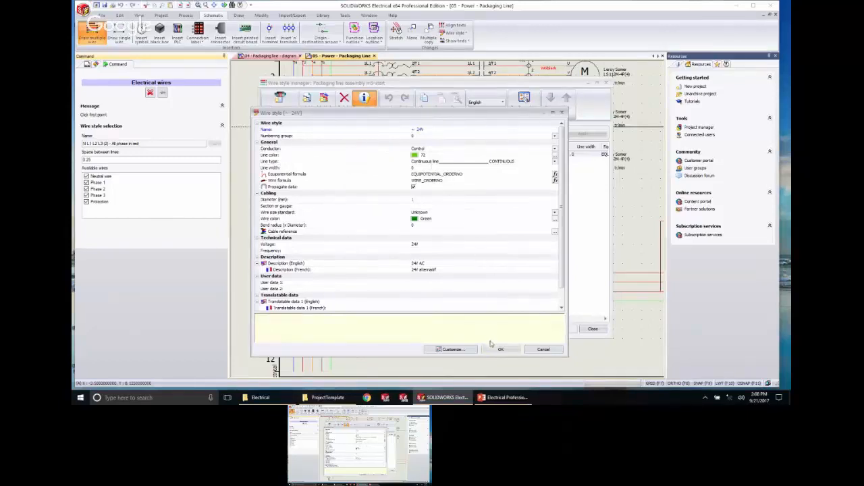
{"action": "left_click", "coordinate": [541, 350]}
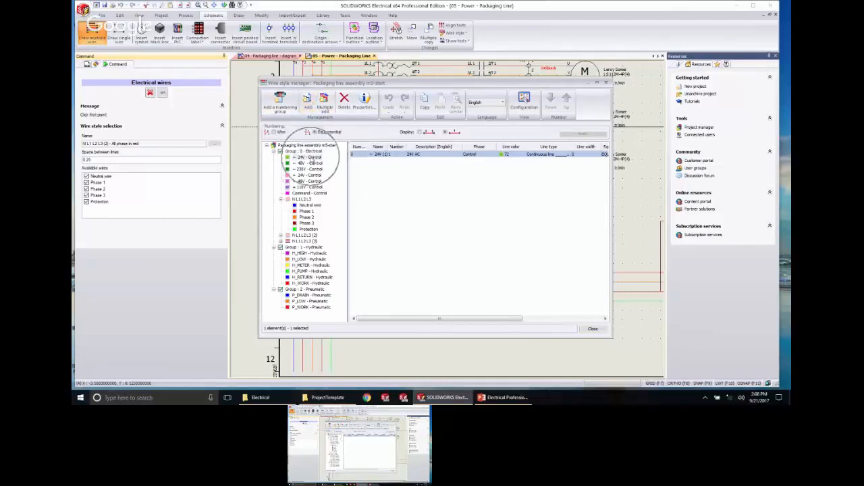
{"action": "left_click", "coordinate": [304, 199]}
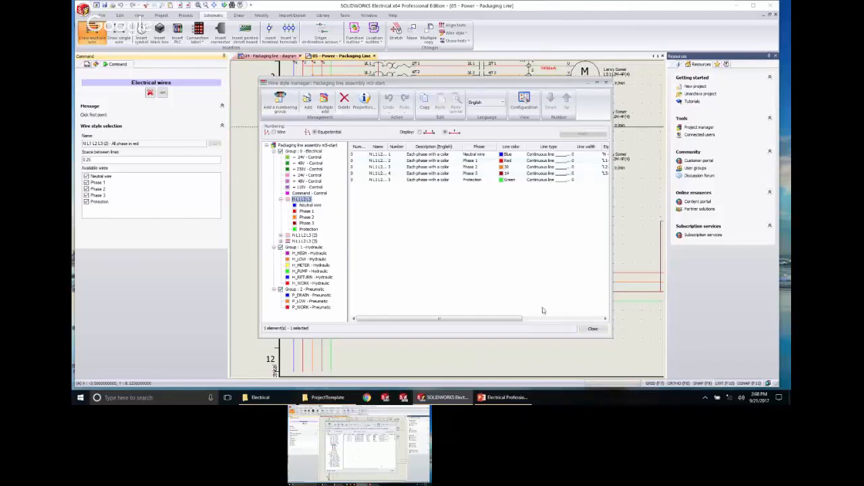
Apply the N L1 L2 L3 wire style with each phase in its own color and exclude the neutral wire.
{"action": "left_click", "coordinate": [601, 329]}
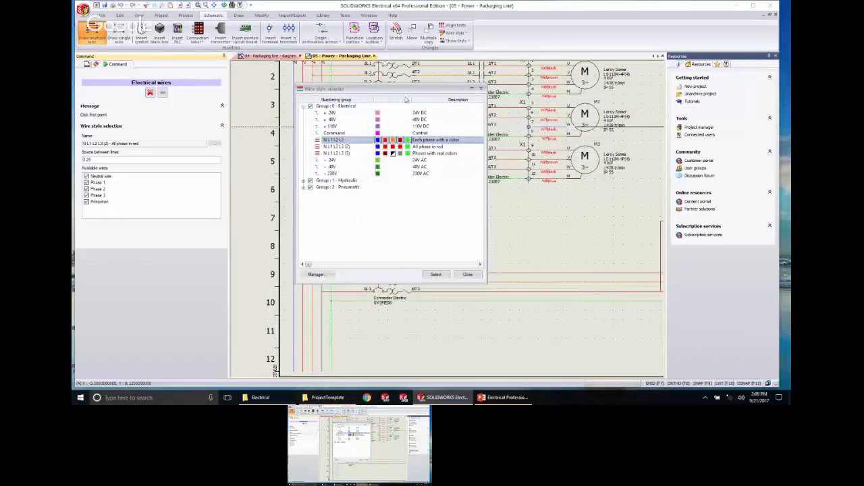
{"action": "left_click", "coordinate": [434, 264]}
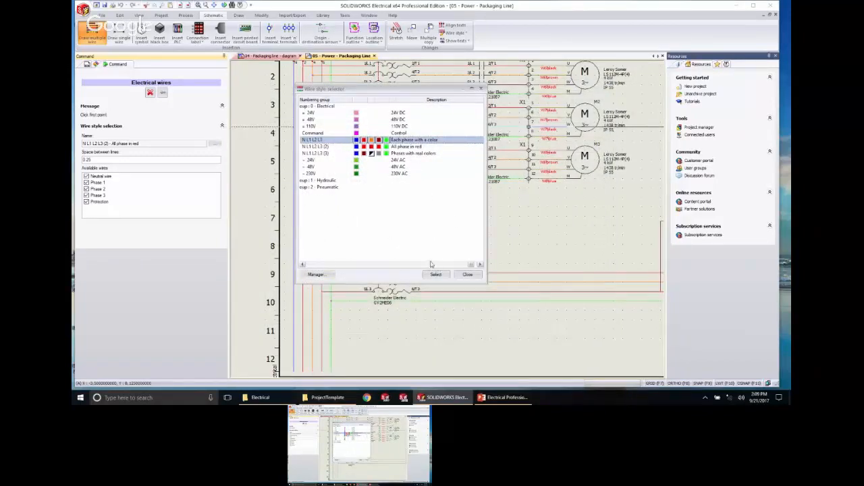
{"action": "left_click", "coordinate": [435, 274]}
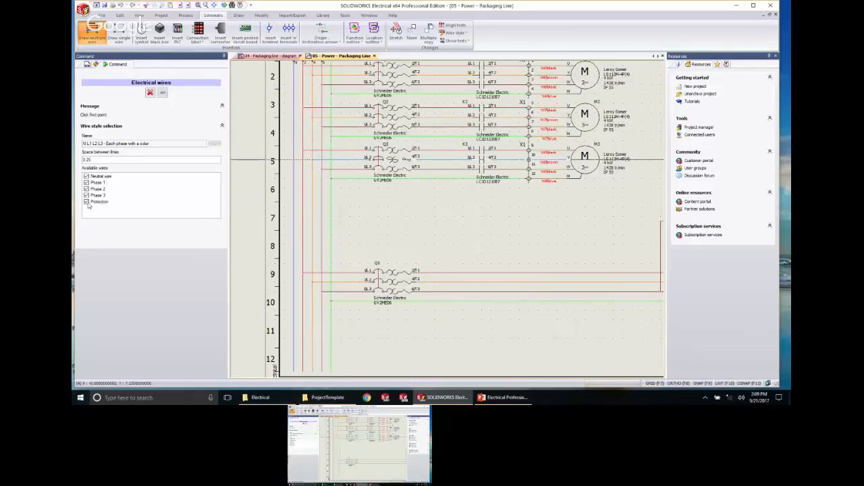
{"action": "left_click", "coordinate": [108, 176]}
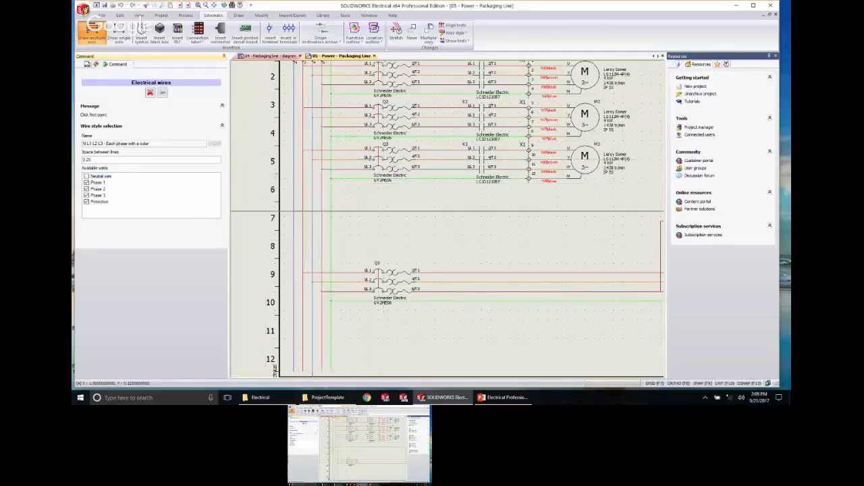
Draw the three phase wires and the protection wire horizontally from the vertical supply lines, between the Q3 and Q5 circuits, ending below motor M3.
{"action": "scroll", "coordinate": [315, 213], "scroll_direction": "up", "scroll_amount": 1}
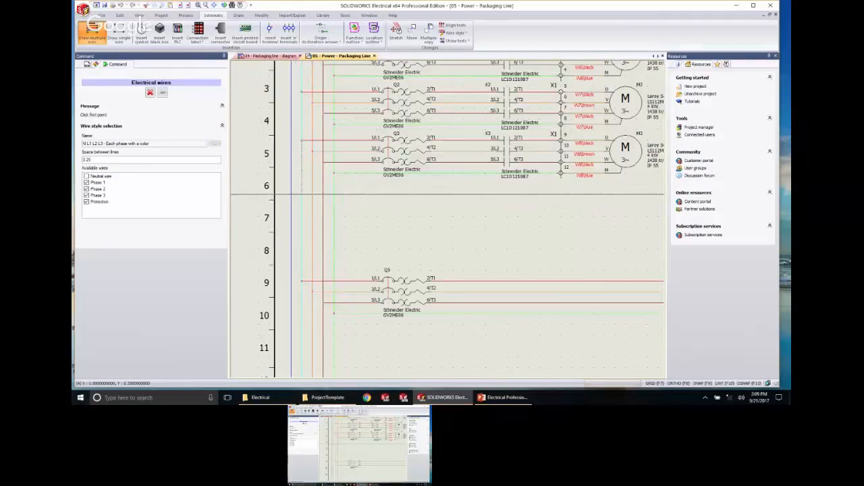
{"action": "left_click", "coordinate": [301, 195]}
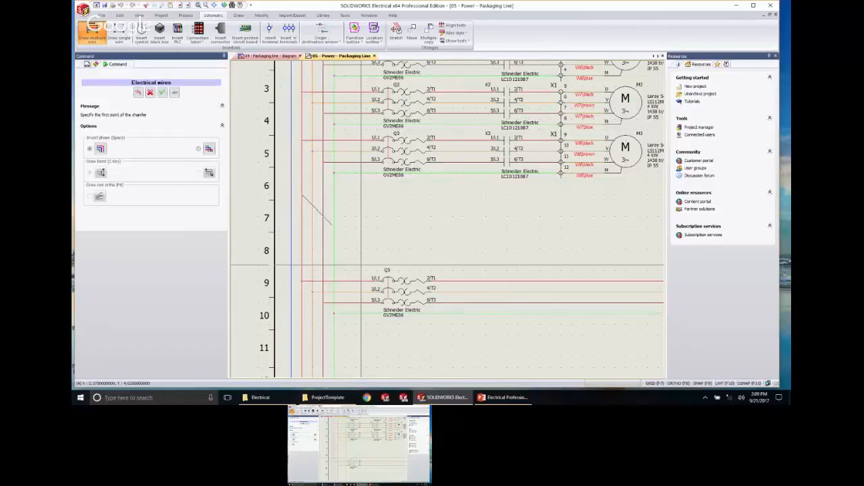
{"action": "left_click", "coordinate": [328, 238]}
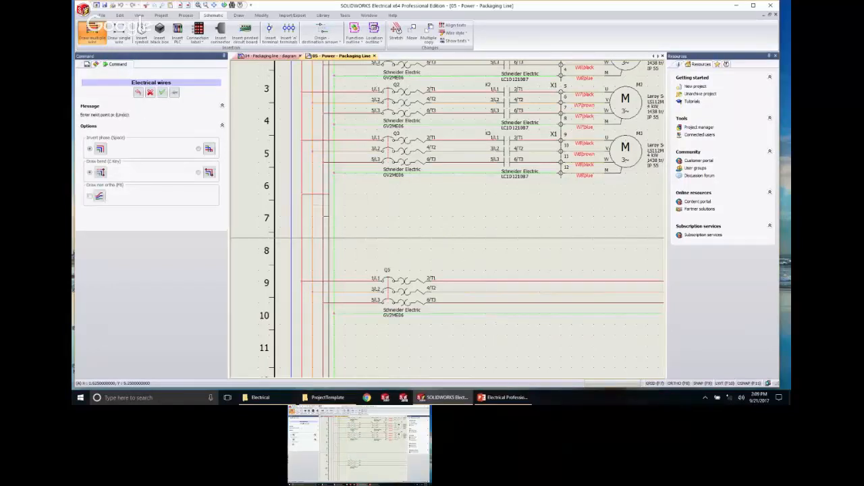
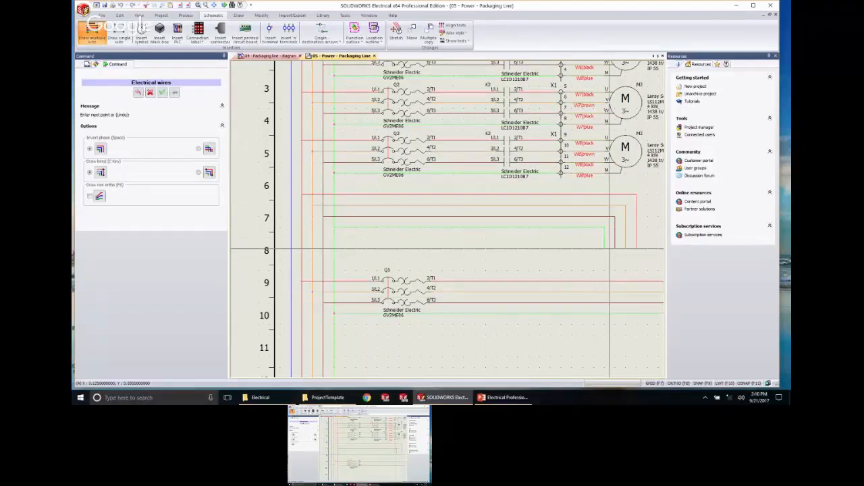
{"action": "key", "text": "Escape"}
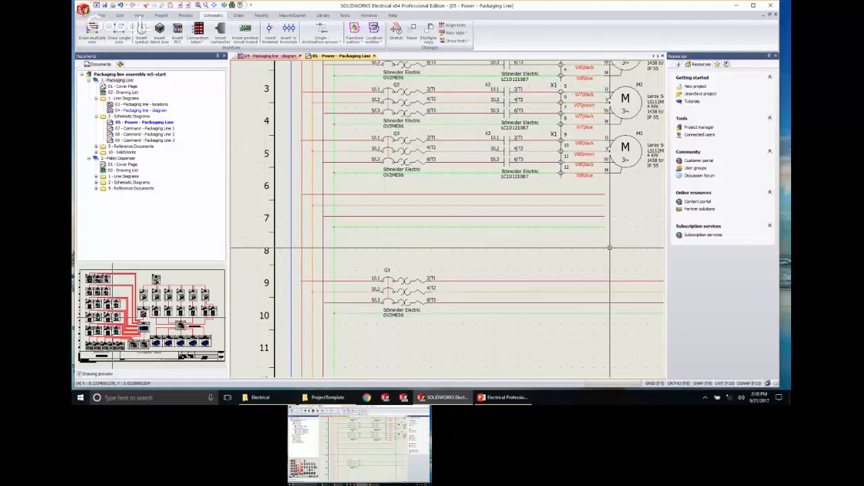
Copy the new green protection wire and paste the copy just below it, above the Q5 circuit.
{"action": "middle_click_drag", "start_coordinate": [612, 253], "coordinate": [591, 267]}
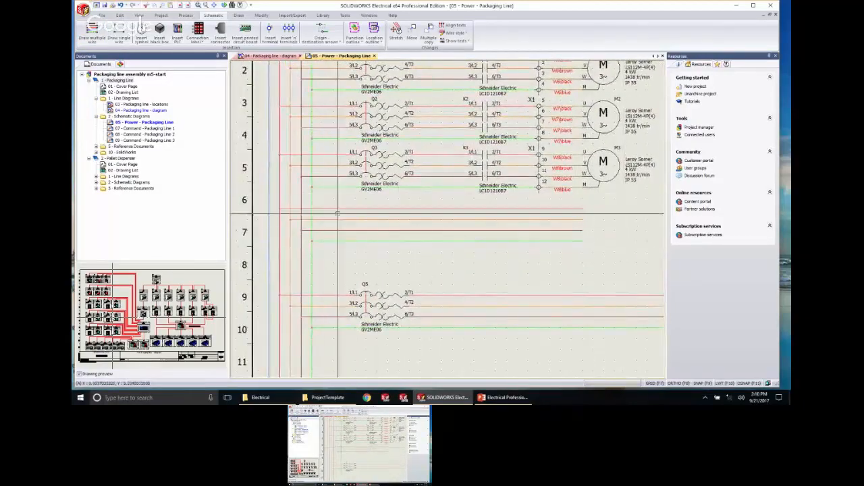
{"action": "middle_click_drag", "start_coordinate": [536, 261], "coordinate": [514, 277]}
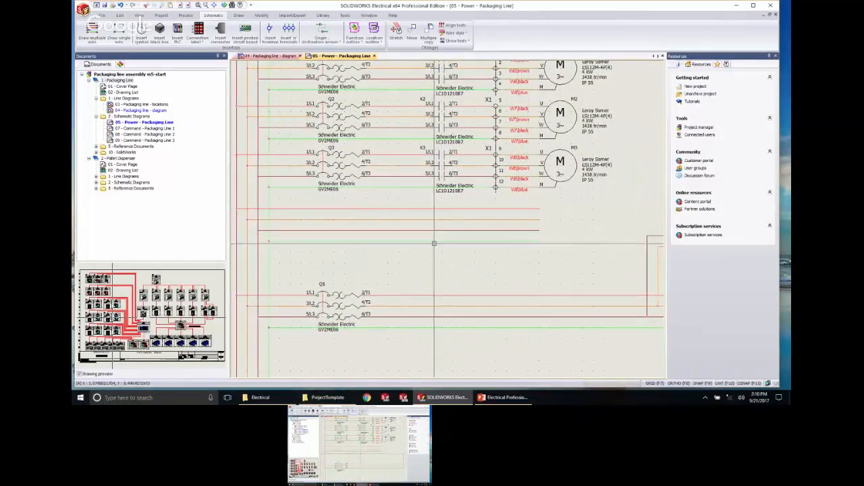
{"action": "scroll", "coordinate": [362, 241], "scroll_direction": "up", "scroll_amount": 2}
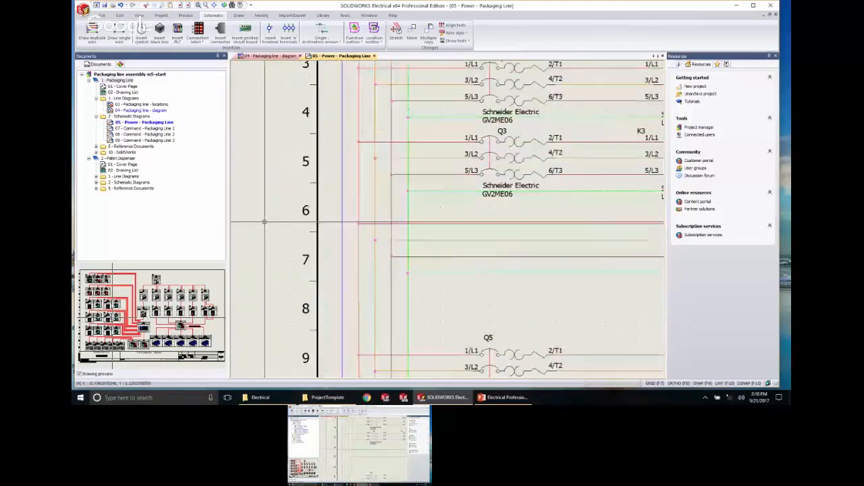
{"action": "middle_click_drag", "start_coordinate": [635, 302], "coordinate": [413, 226]}
{"action": "scroll", "coordinate": [474, 235], "scroll_direction": "down", "scroll_amount": 1}
{"action": "scroll", "coordinate": [524, 200], "scroll_direction": "down", "scroll_amount": 1}
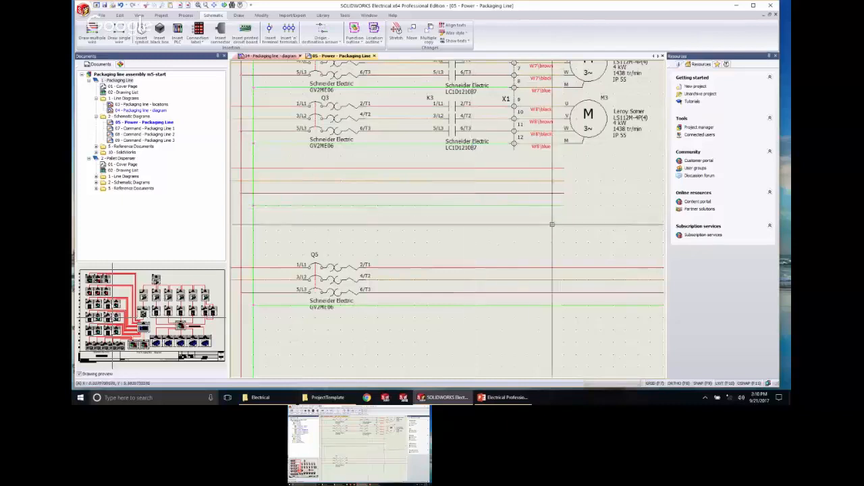
{"action": "middle_click_drag", "start_coordinate": [525, 200], "coordinate": [463, 231]}
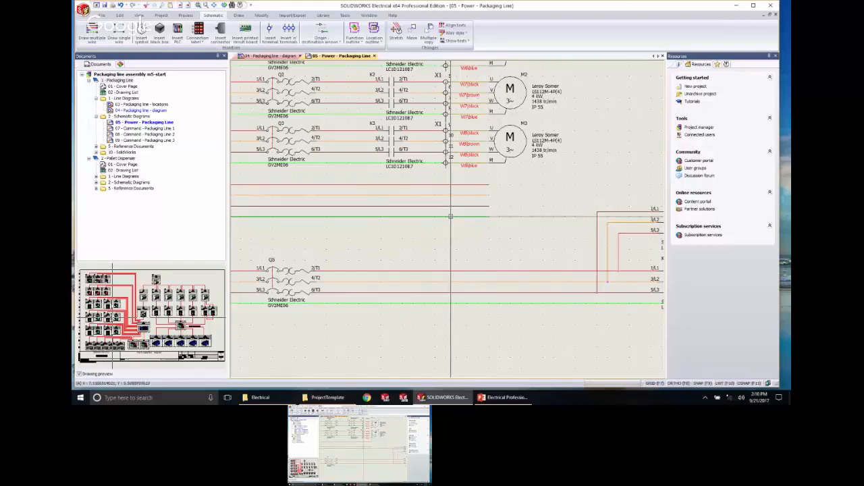
{"action": "left_click", "coordinate": [450, 216]}
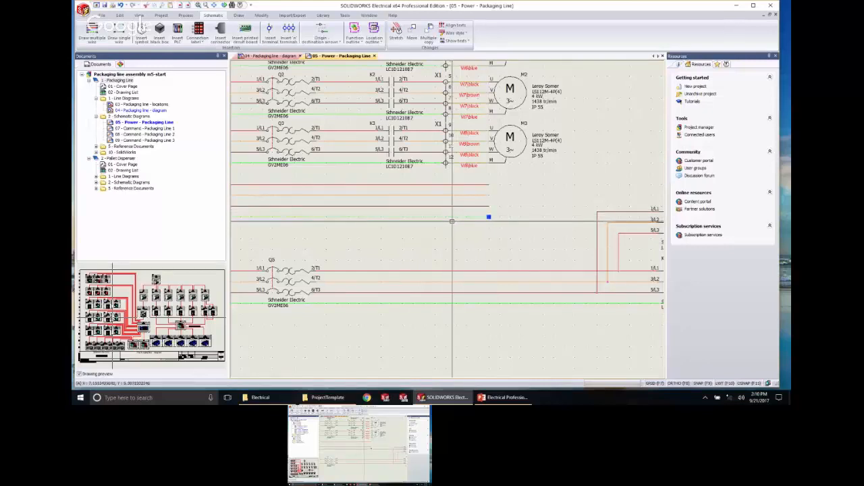
{"action": "key", "text": "ctrl+c"}
{"action": "left_click", "coordinate": [452, 221]}
{"action": "key", "text": "ctrl+v"}
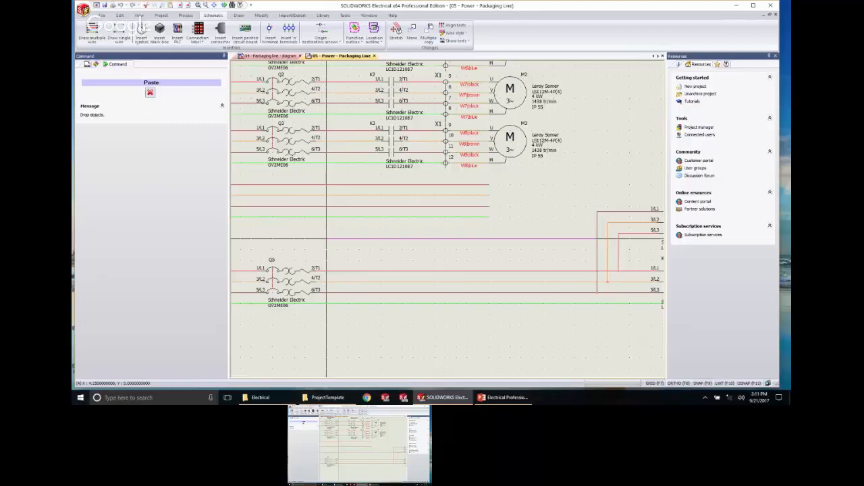
{"action": "left_click", "coordinate": [327, 238]}
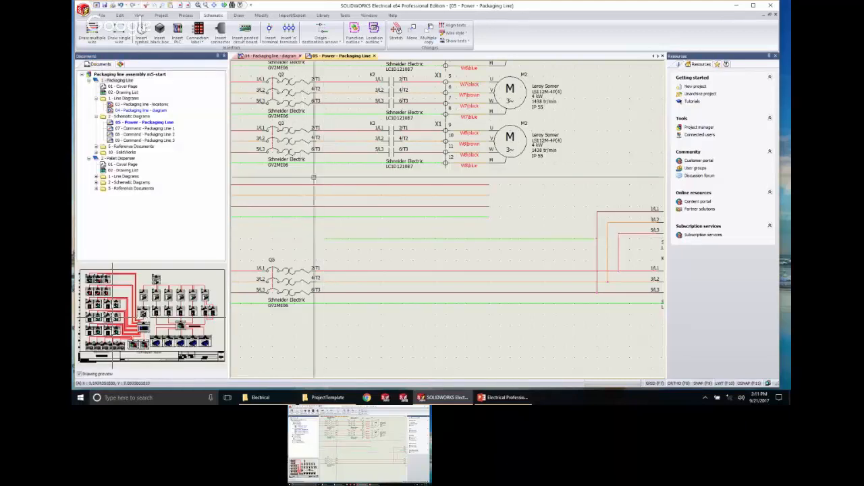
Check how the pasted protection wire splits the vertical wire feeding contactor K6 by selecting each of its segments.
{"action": "scroll", "coordinate": [542, 259], "scroll_direction": "up", "scroll_amount": 2}
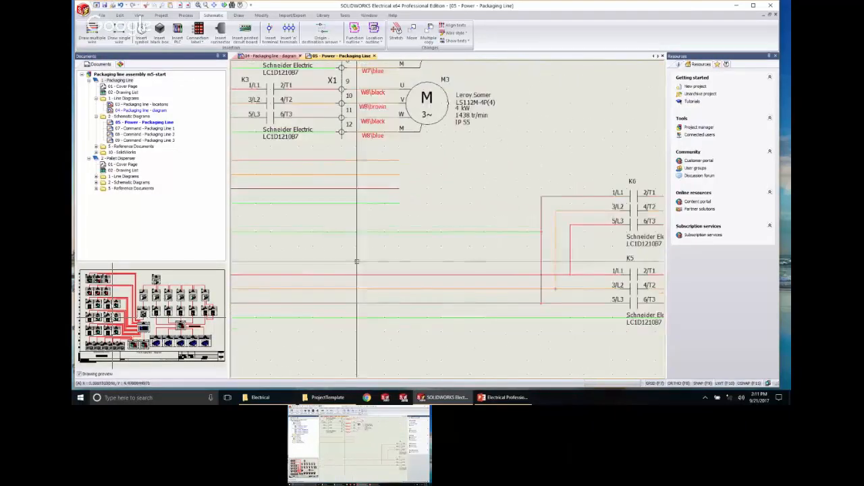
{"action": "left_click", "coordinate": [542, 259]}
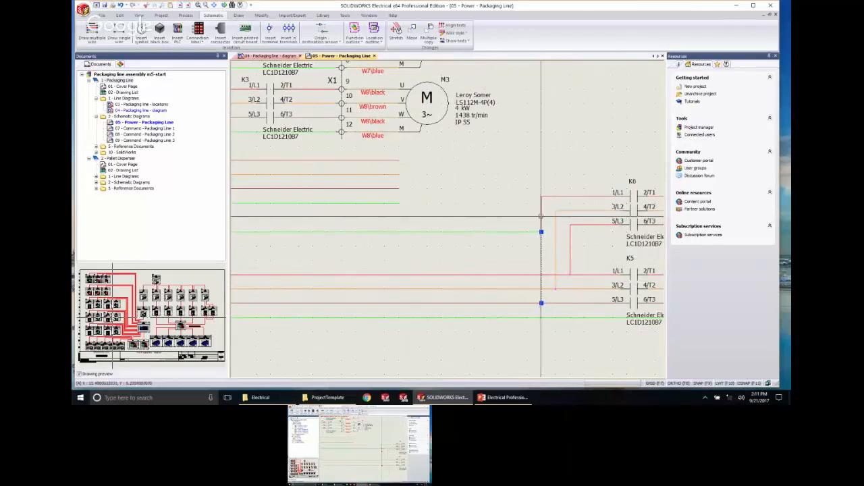
{"action": "left_click", "coordinate": [540, 216]}
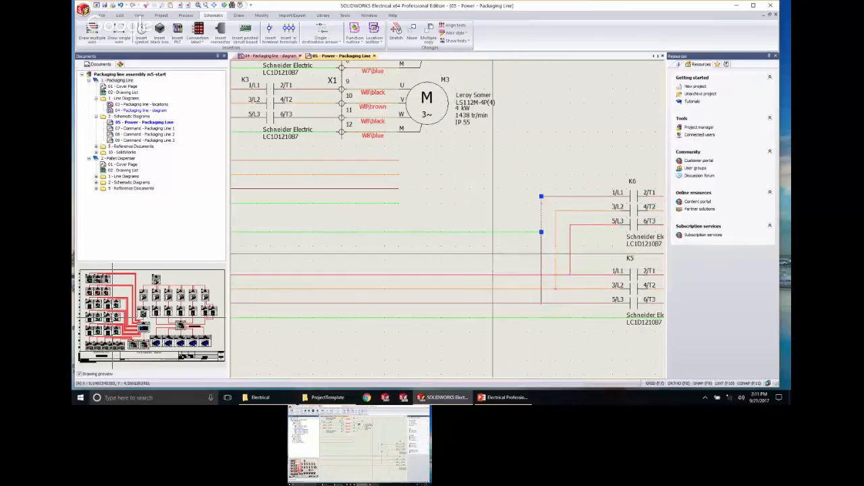
{"action": "key", "text": "Escape"}
Move the starting end of the pasted wire onto the original protection wire and check the resulting wire segments.
{"action": "middle_click_drag", "start_coordinate": [381, 254], "coordinate": [569, 284]}
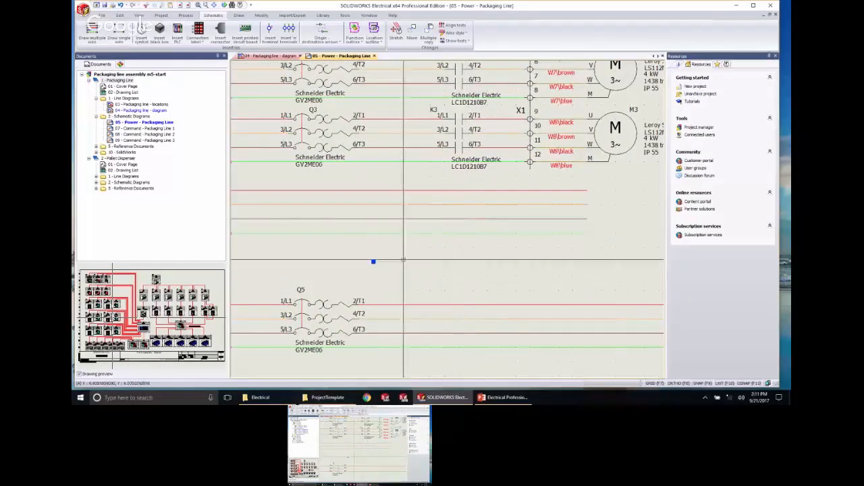
{"action": "left_click", "coordinate": [374, 262]}
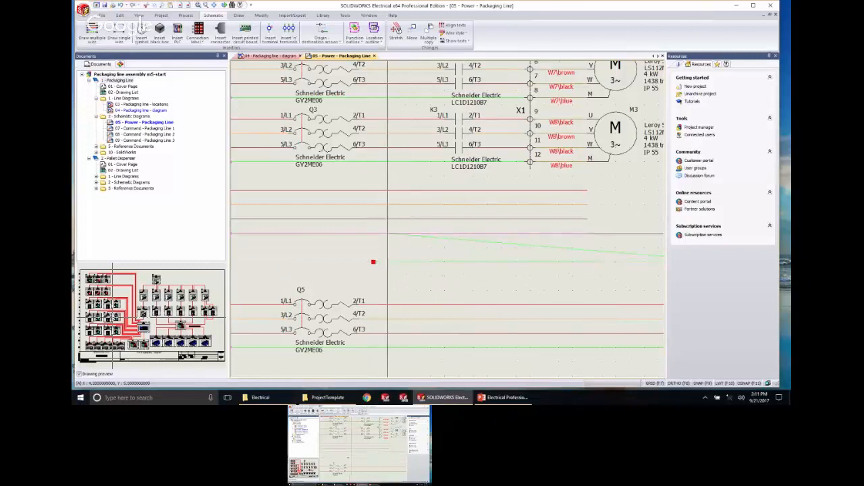
{"action": "left_click", "coordinate": [387, 233]}
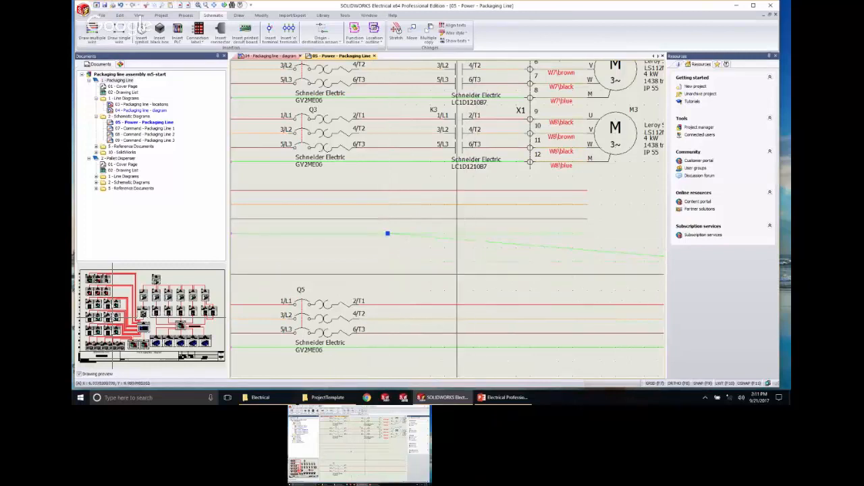
{"action": "key", "text": "Escape"}
{"action": "scroll", "coordinate": [454, 272], "scroll_direction": "down", "scroll_amount": 2}
{"action": "left_click", "coordinate": [472, 244]}
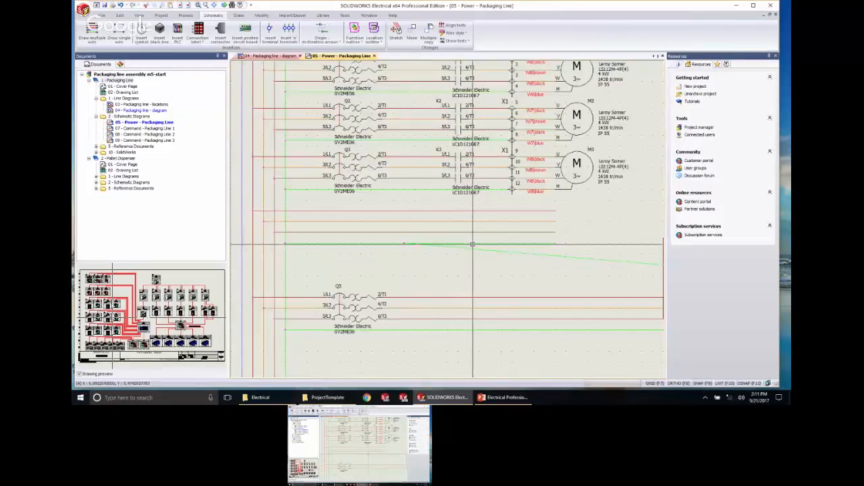
{"action": "left_click", "coordinate": [386, 244]}
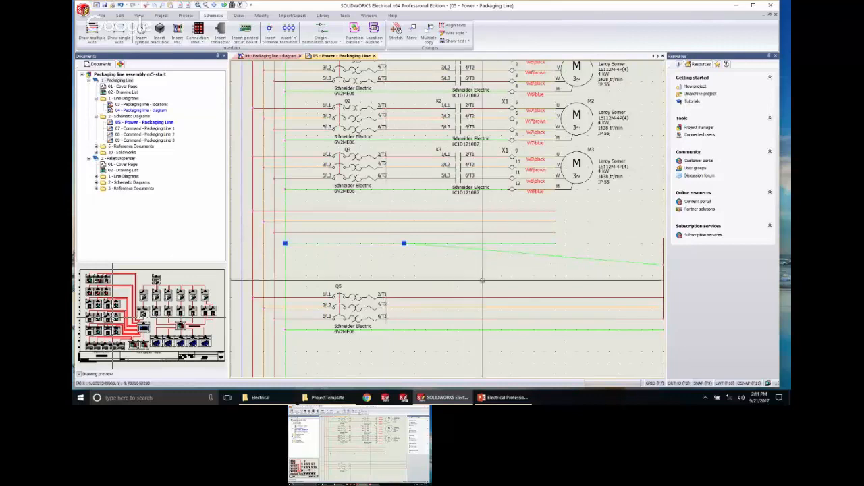
{"action": "key", "text": "Escape"}
Move the far end of the pasted wire onto the end of the original protection wire and check the combined wire.
{"action": "middle_click_drag", "start_coordinate": [500, 281], "coordinate": [459, 284]}
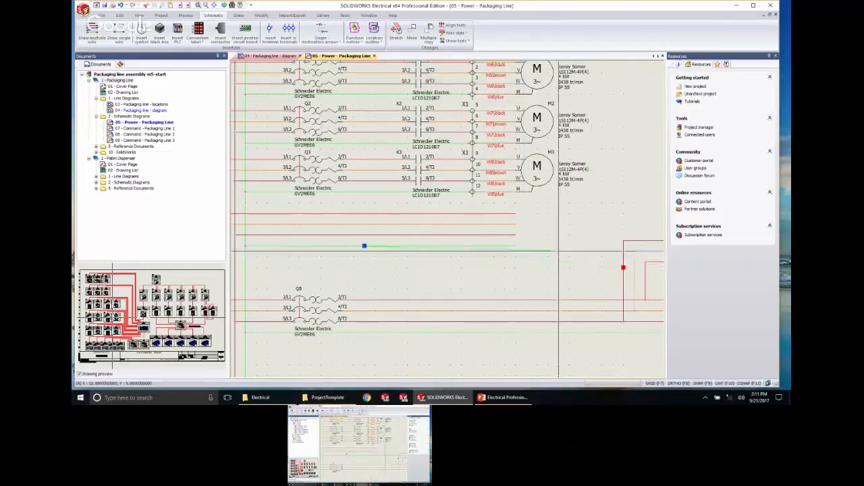
{"action": "left_click", "coordinate": [515, 245]}
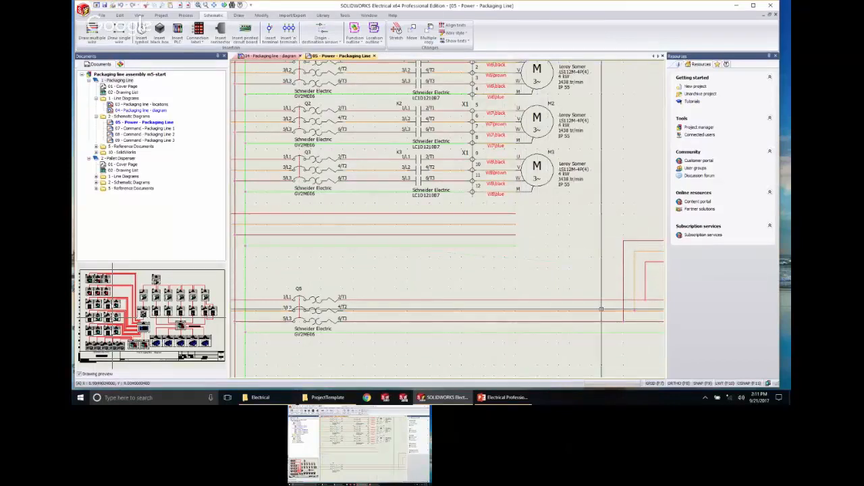
{"action": "left_click", "coordinate": [458, 245]}
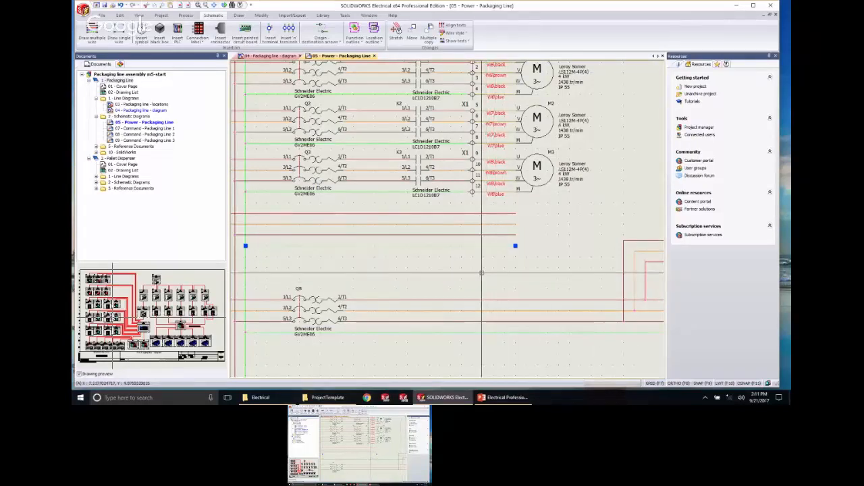
{"action": "key", "text": "Escape"}
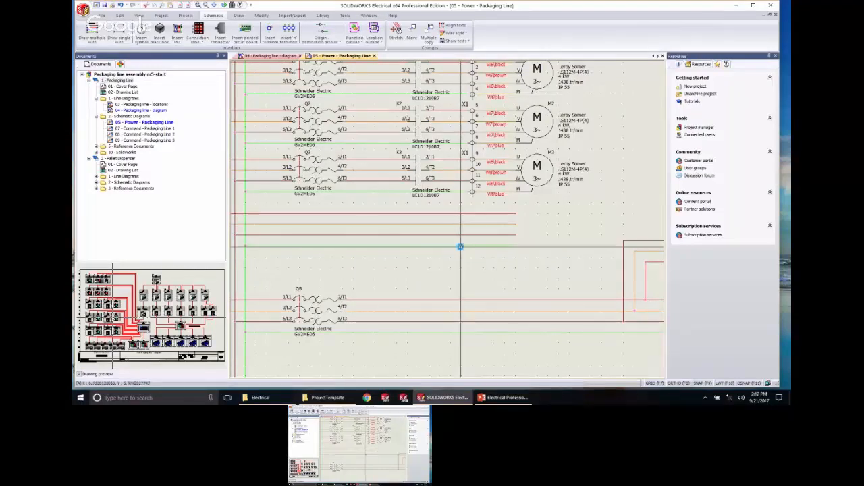
View the wire style properties of the new protection wire, close them without changes, and show the properties pane.
{"action": "left_click", "coordinate": [461, 245]}
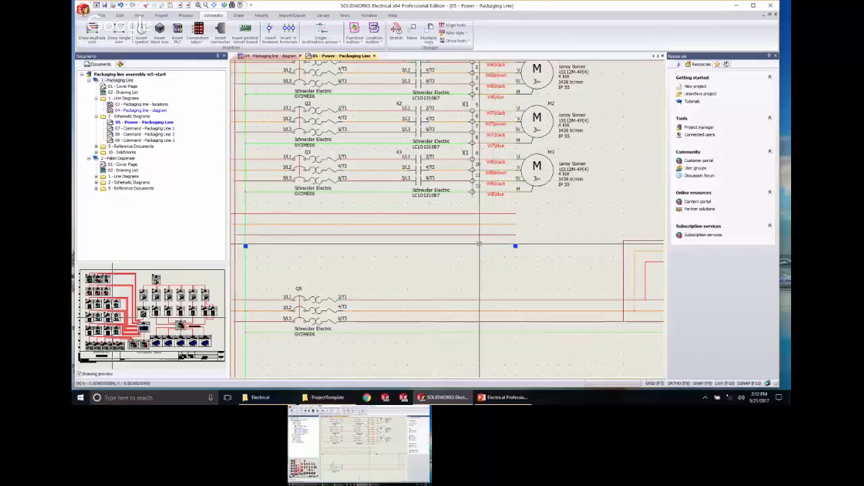
{"action": "right_click", "coordinate": [479, 246]}
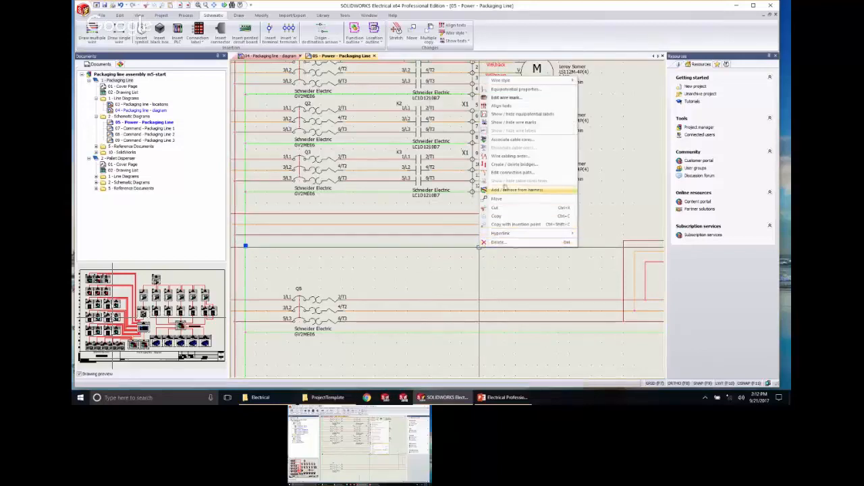
{"action": "mouse_move", "coordinate": [540, 81]}
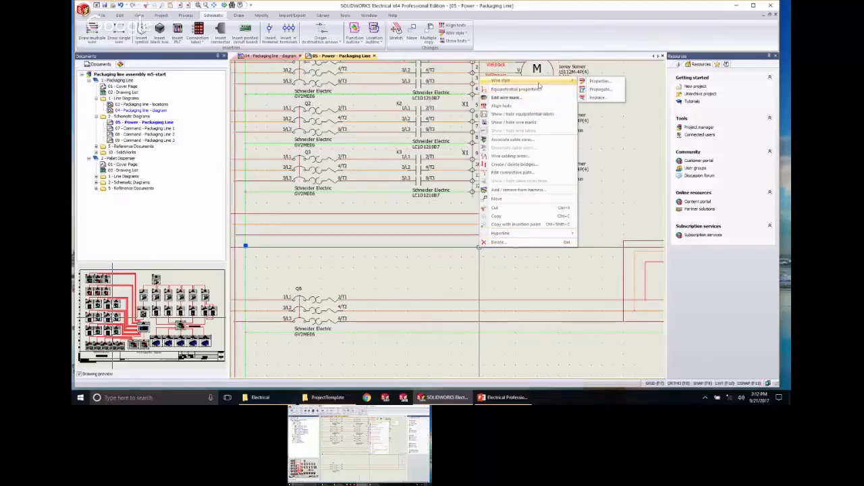
{"action": "left_click", "coordinate": [600, 89]}
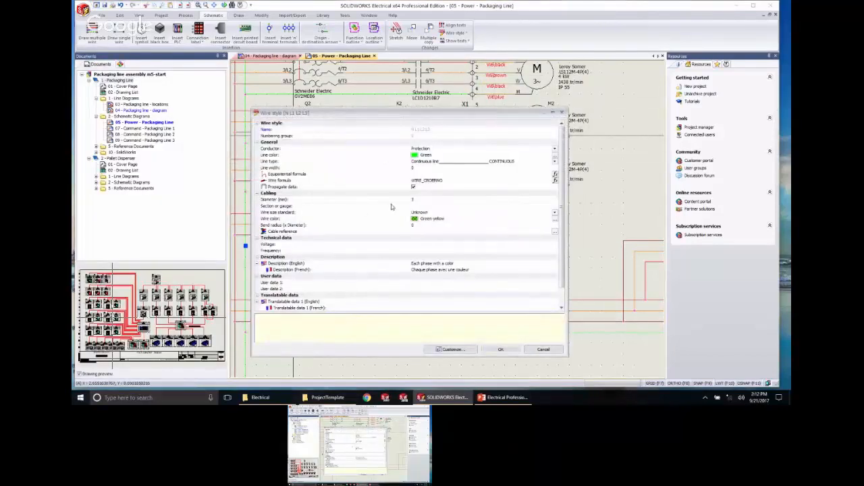
{"action": "left_click", "coordinate": [543, 349]}
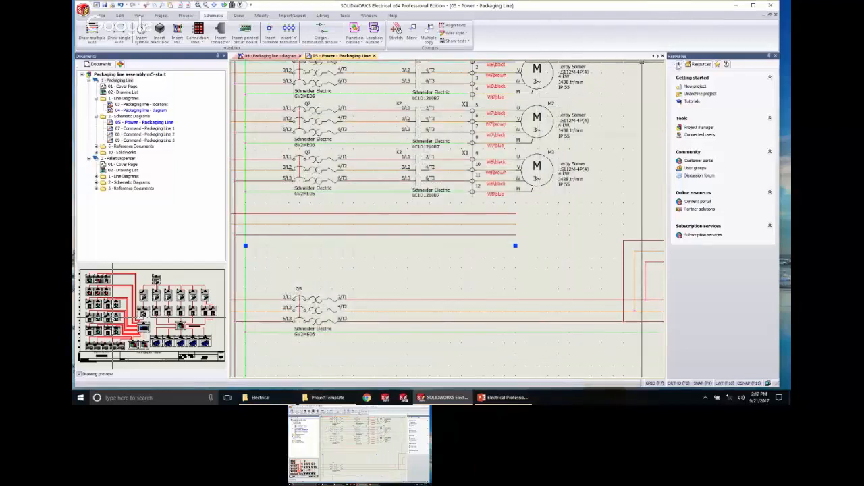
{"action": "left_click", "coordinate": [678, 65]}
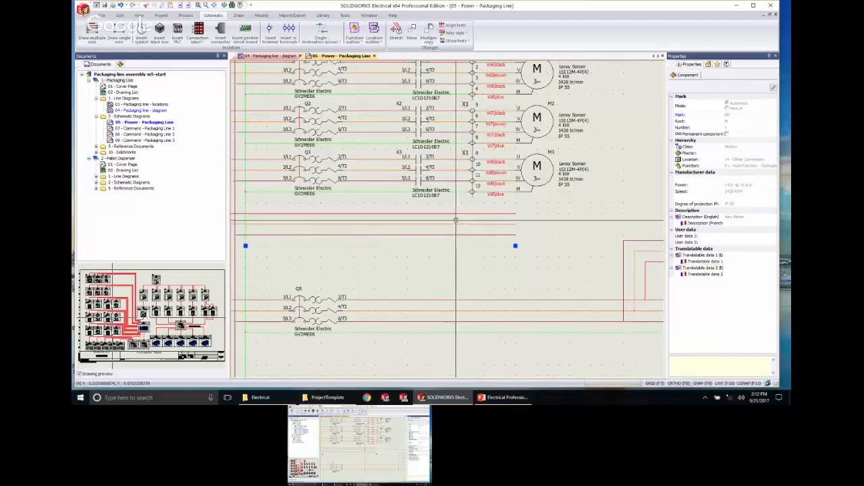
Inspect the graphical properties of the new protection wire below the M3 circuit, and clear the selection.
{"action": "key", "text": "Escape"}
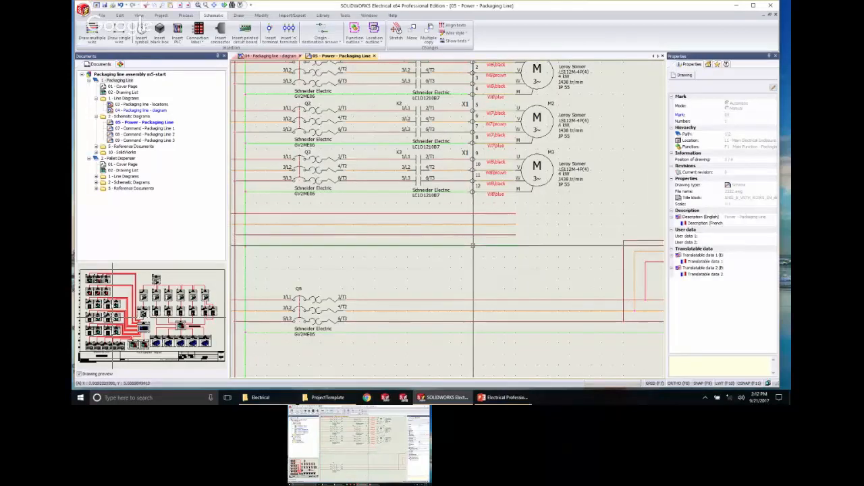
{"action": "left_click", "coordinate": [472, 245]}
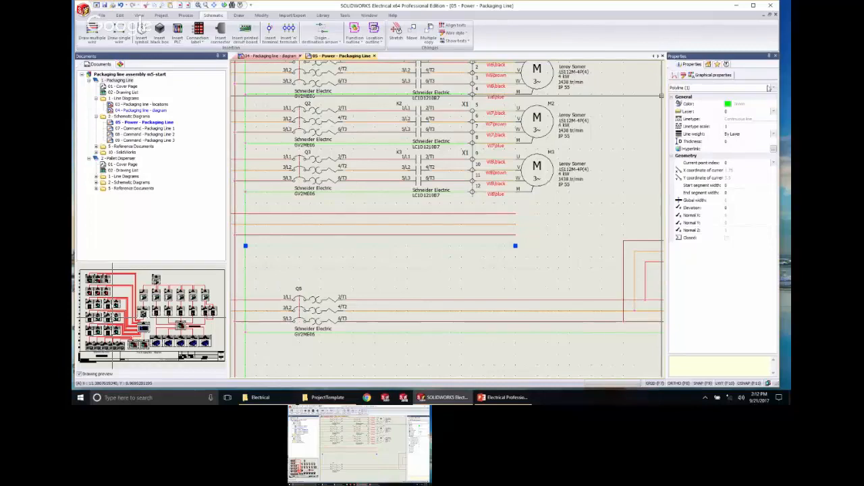
{"action": "key", "text": "Escape"}
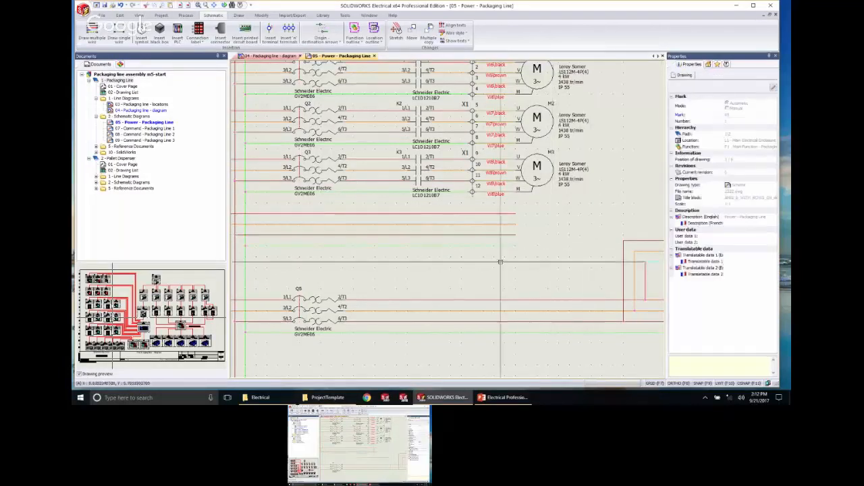
Review the wire style replacement ranges and selectable styles for the new protection wire, and cancel without replacing its style.
{"action": "middle_click_drag", "start_coordinate": [474, 288], "coordinate": [502, 298]}
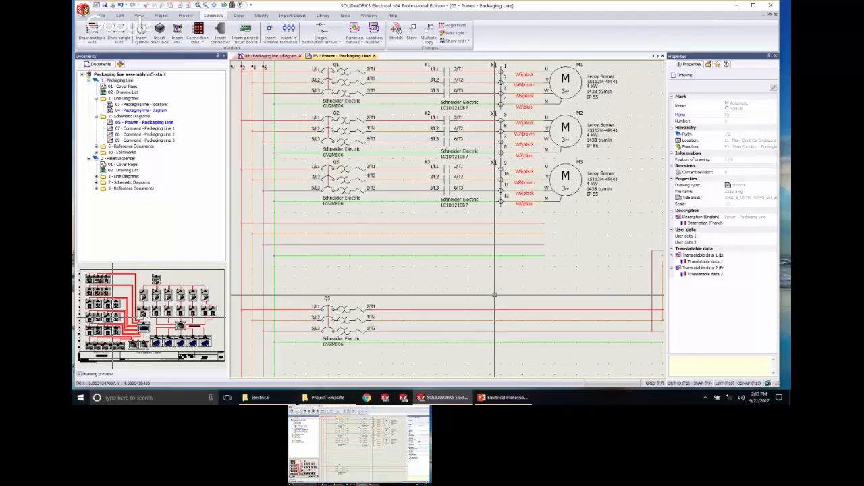
{"action": "right_click", "coordinate": [486, 251]}
{"action": "left_click", "coordinate": [466, 258]}
{"action": "left_click", "coordinate": [467, 256]}
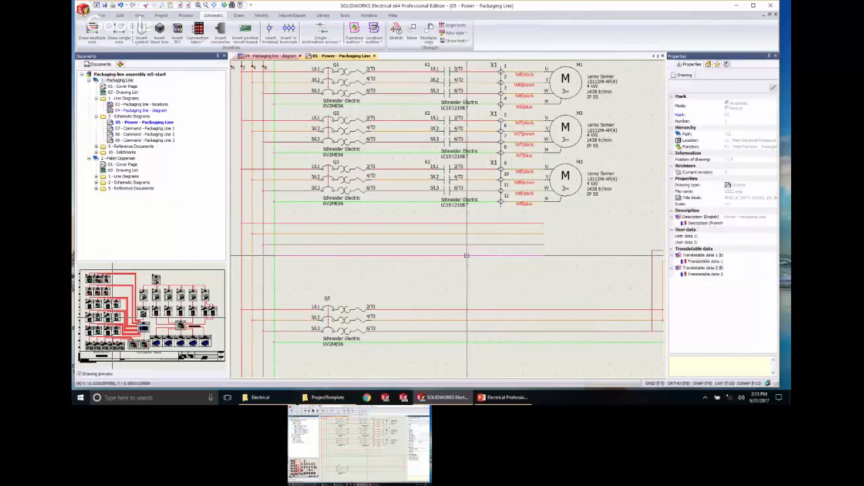
{"action": "right_click", "coordinate": [466, 256]}
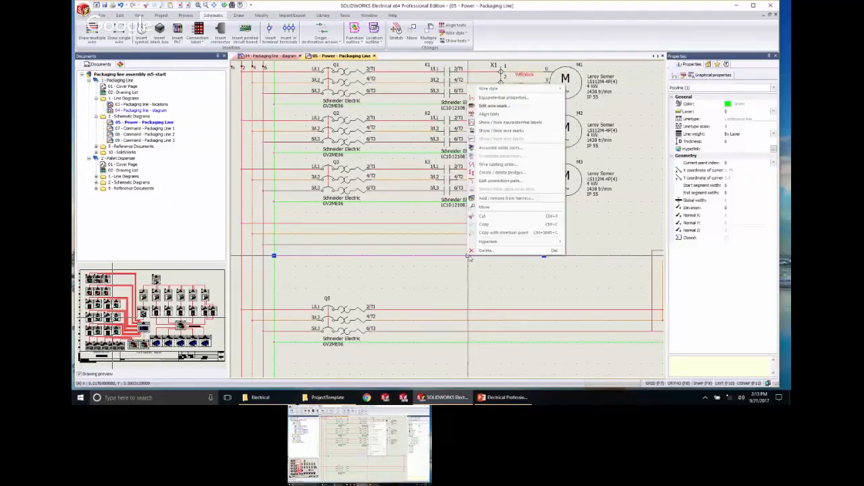
{"action": "mouse_move", "coordinate": [550, 89]}
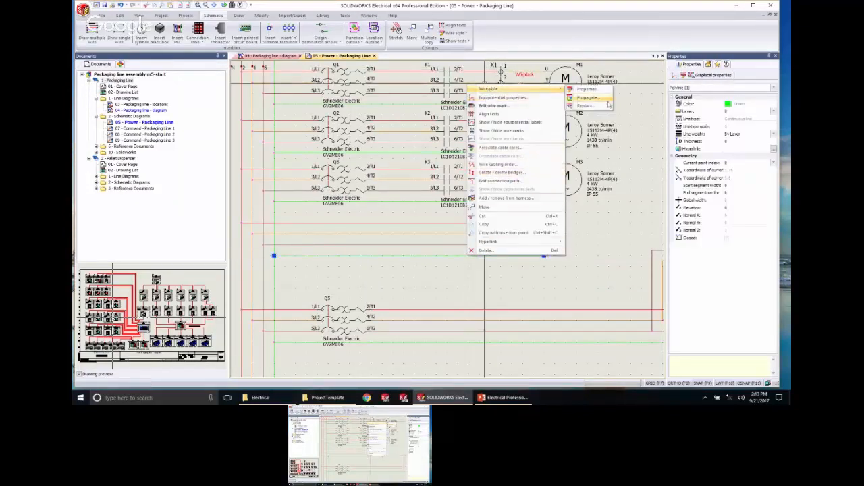
{"action": "left_click", "coordinate": [600, 107]}
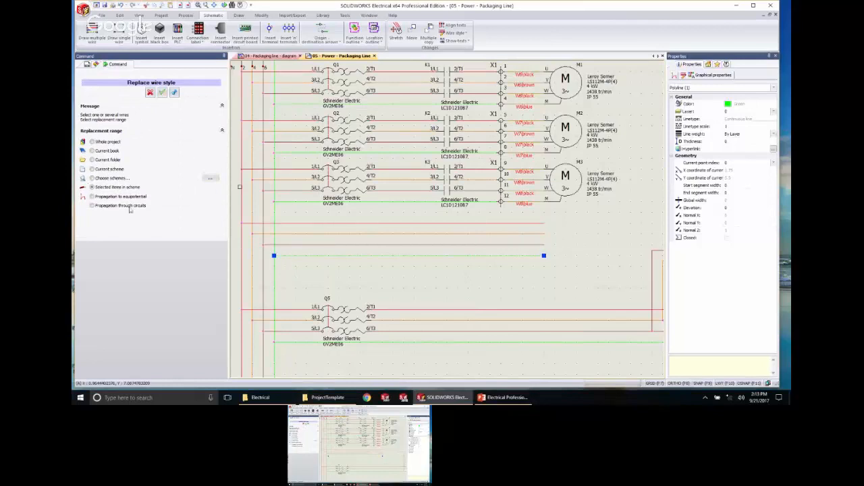
{"action": "left_click", "coordinate": [163, 93]}
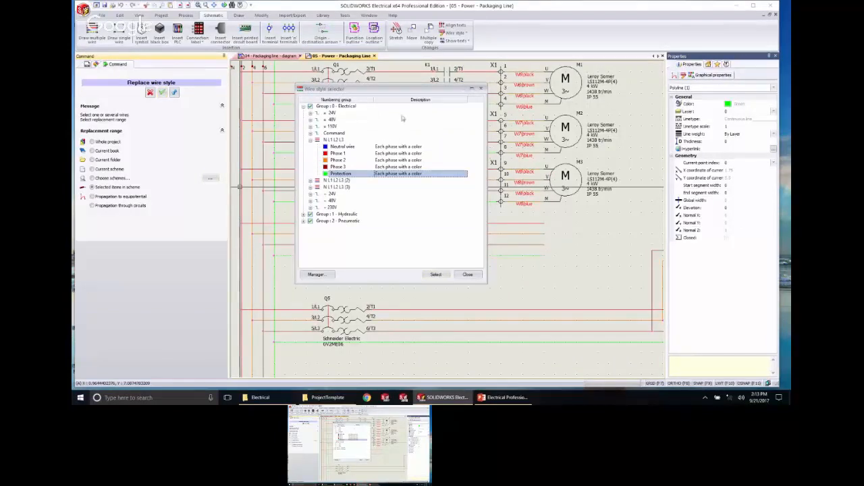
{"action": "left_click", "coordinate": [480, 88]}
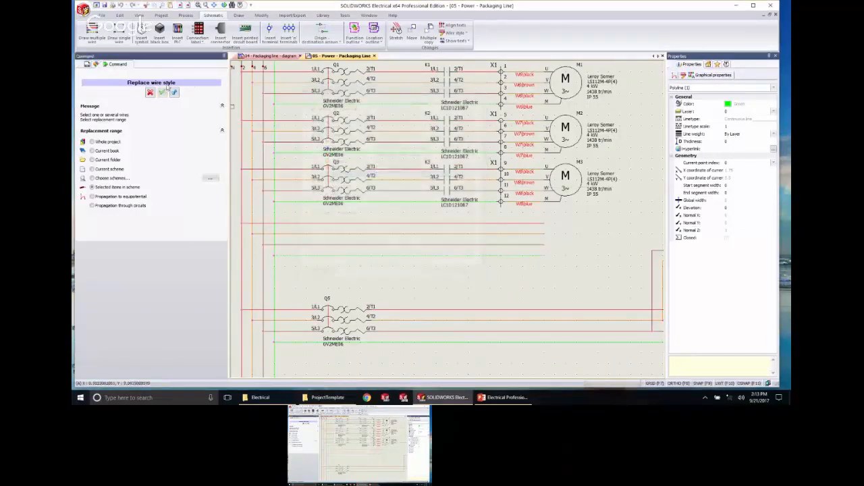
{"action": "left_click", "coordinate": [150, 92]}
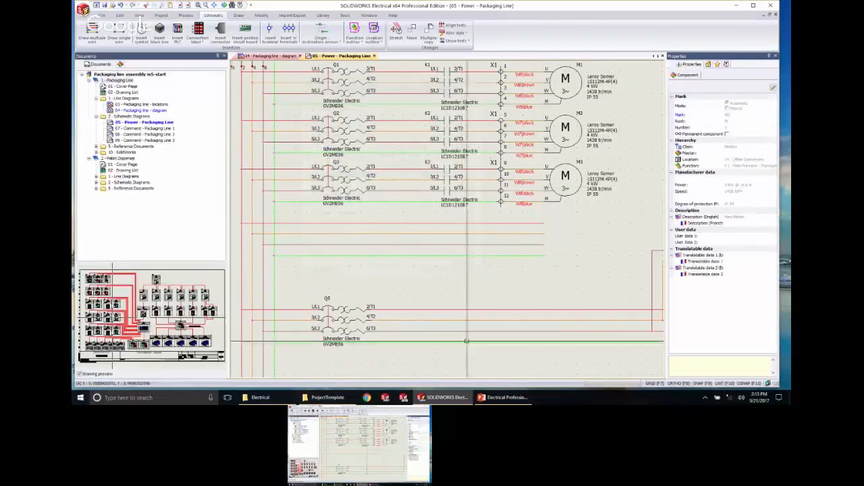
Start inserting a symbol and choose the 3 poles magneto-thermal circuit breaker from the Circuit-breakers class.
{"action": "mouse_move", "coordinate": [457, 295]}
{"action": "middle_mouse_down"}
{"action": "mouse_move", "coordinate": [502, 305]}
{"action": "mouse_move", "coordinate": [467, 304]}
{"action": "middle_mouse_up"}
{"action": "scroll", "coordinate": [434, 269], "scroll_direction": "down", "scroll_amount": 1}
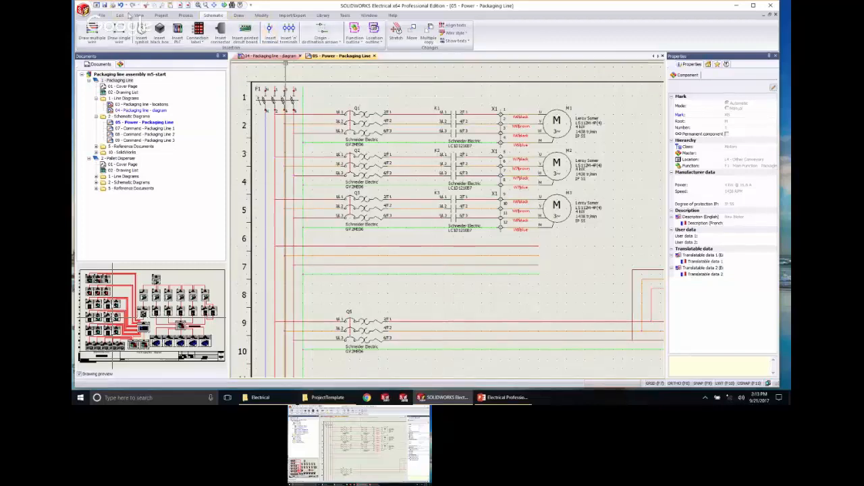
{"action": "left_click", "coordinate": [141, 31]}
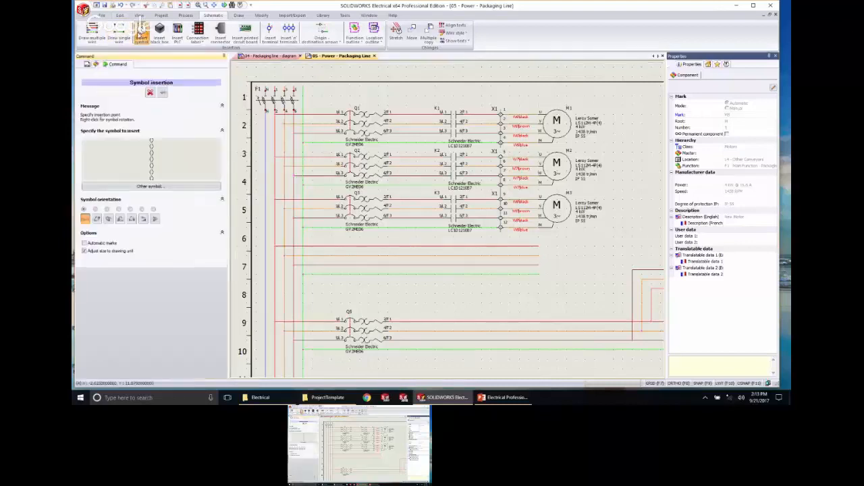
{"action": "left_click", "coordinate": [153, 189]}
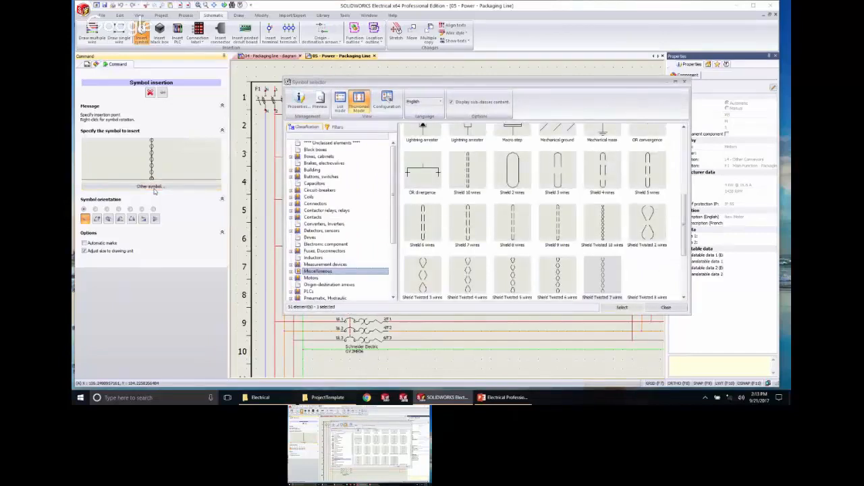
{"action": "left_click", "coordinate": [319, 190]}
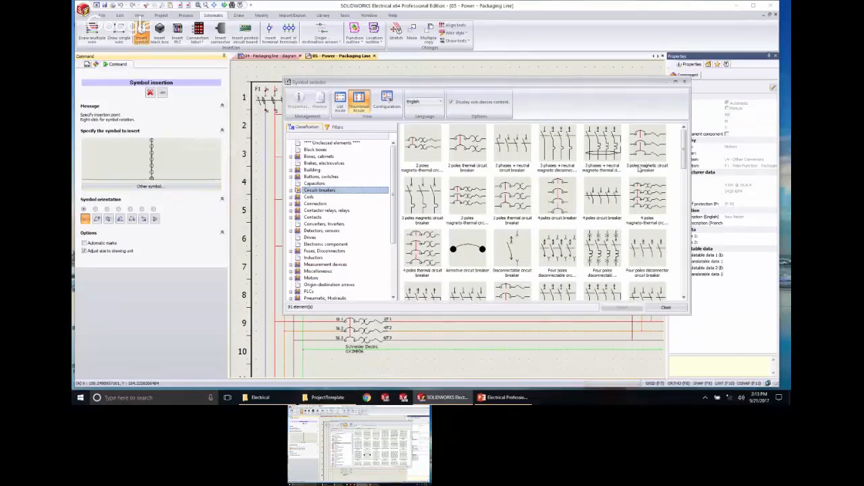
{"action": "left_click", "coordinate": [482, 201]}
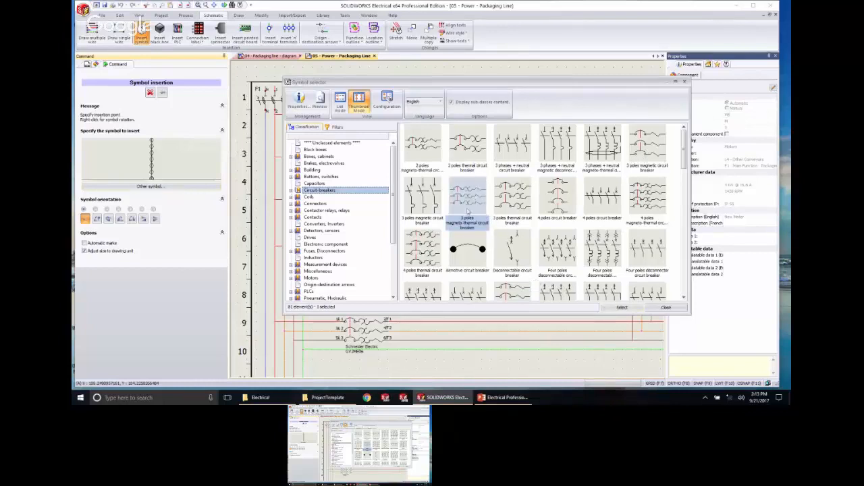
{"action": "left_click", "coordinate": [622, 307]}
Cycle the circuit breaker symbol through the available orientations and return it to the original horizontal one.
{"action": "scroll", "coordinate": [415, 250], "scroll_direction": "up", "scroll_amount": 2}
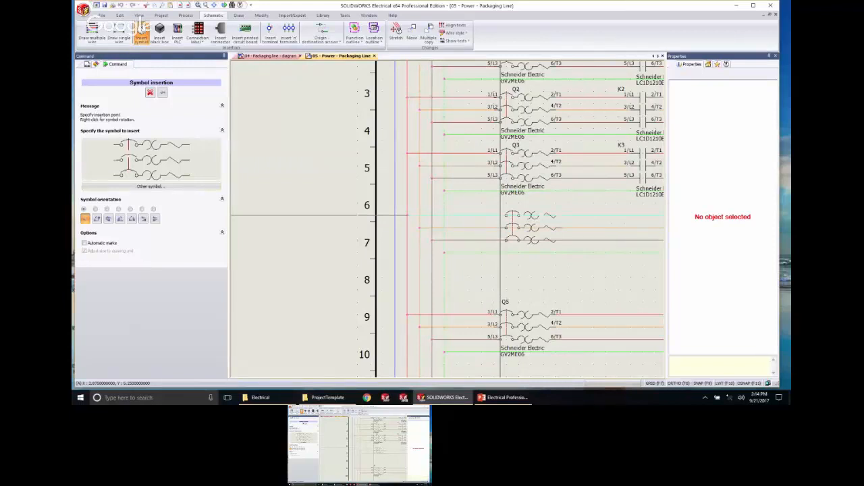
{"action": "right_click", "coordinate": [407, 226]}
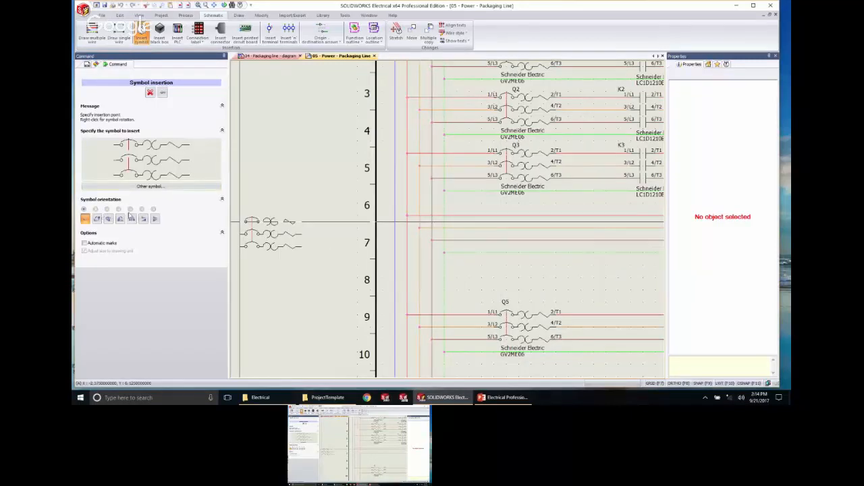
{"action": "right_click", "coordinate": [511, 214]}
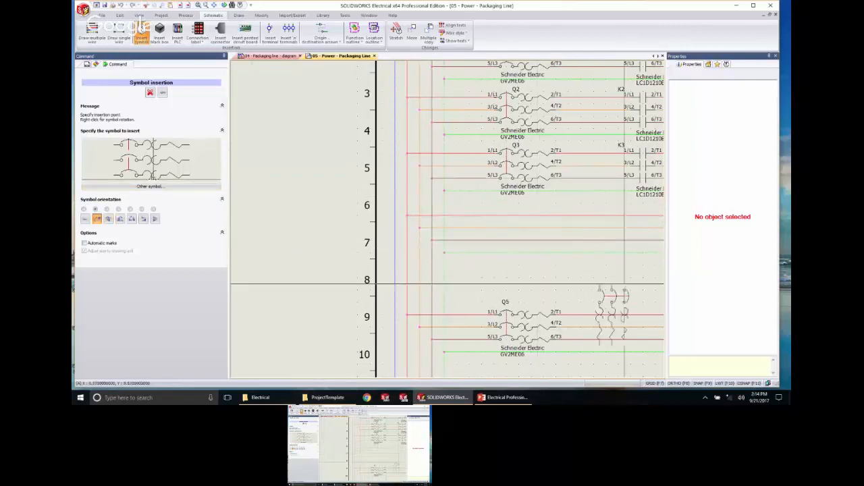
{"action": "right_click", "coordinate": [618, 271]}
{"action": "right_click", "coordinate": [618, 271]}
{"action": "right_click", "coordinate": [618, 271]}
{"action": "right_click", "coordinate": [618, 272]}
{"action": "right_click", "coordinate": [618, 268]}
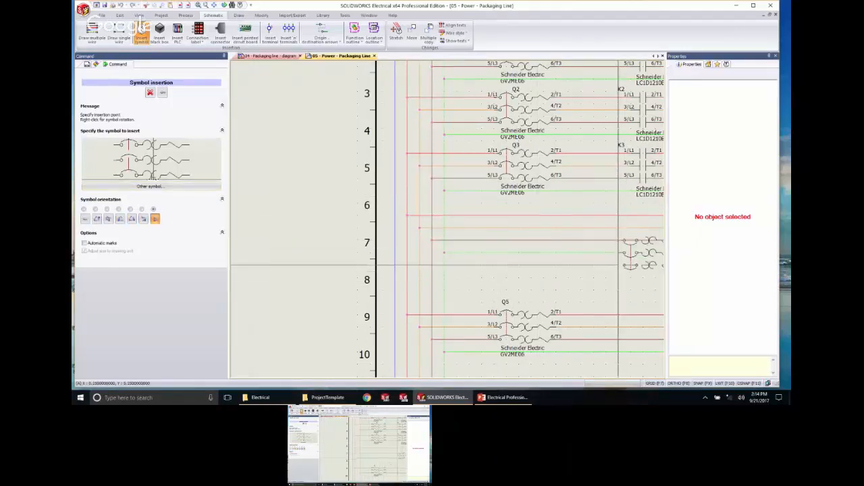
{"action": "right_click", "coordinate": [618, 265]}
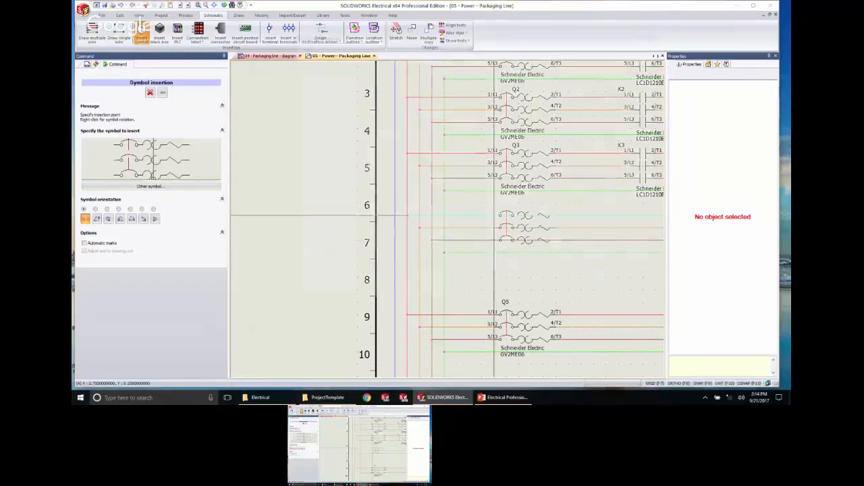
Place the circuit breaker on the three new phase wires between Q3 and Q5, aligned with the existing breakers.
{"action": "left_click", "coordinate": [494, 216]}
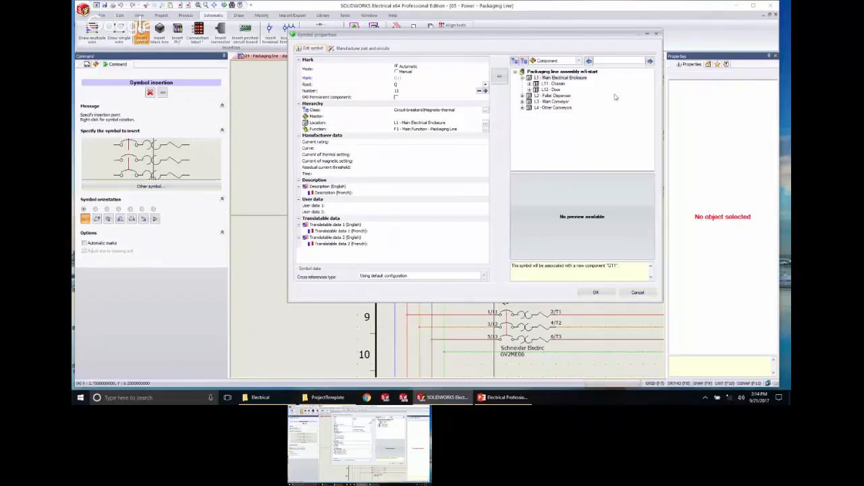
Associate the breaker symbol with the existing component Q4 in the L11 Chassis of the Main Electrical Enclosure.
{"action": "left_click_drag", "start_coordinate": [451, 41], "coordinate": [378, 49]}
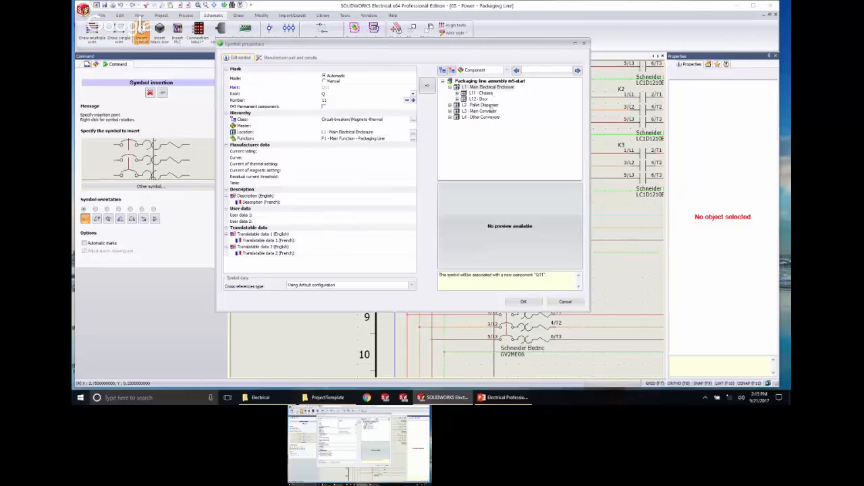
{"action": "left_click", "coordinate": [457, 93]}
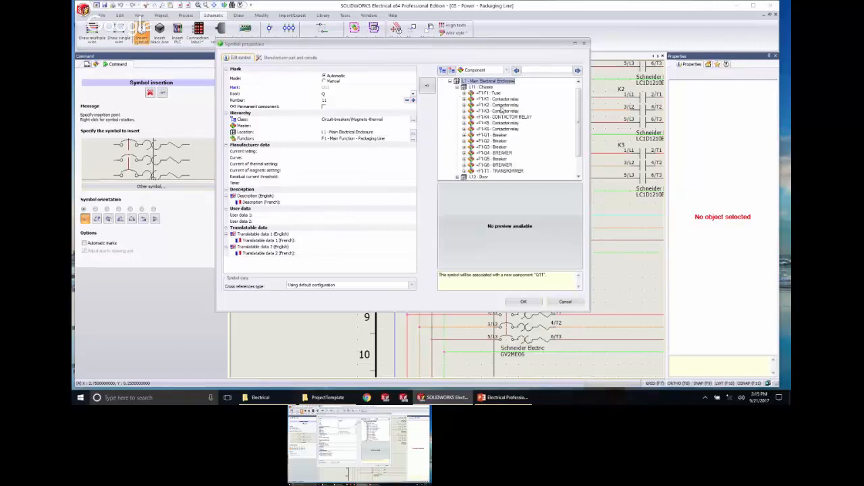
{"action": "left_click", "coordinate": [499, 154]}
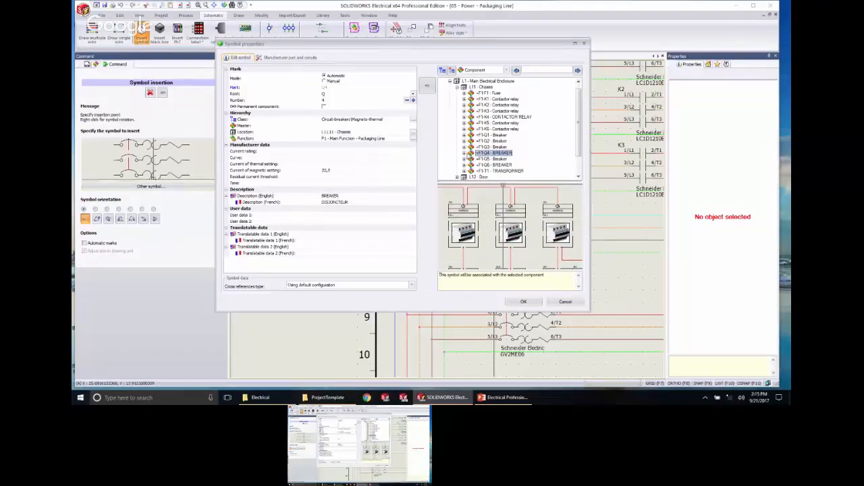
{"action": "left_click", "coordinate": [464, 153]}
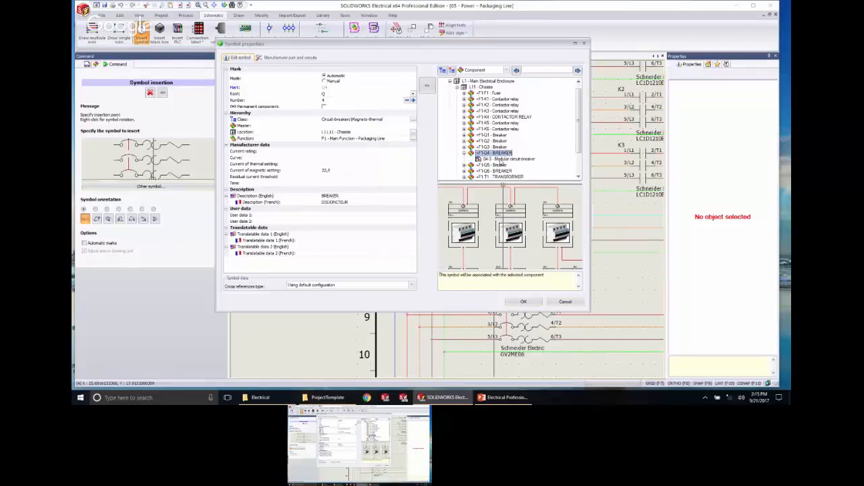
{"action": "left_click", "coordinate": [523, 301]}
{"action": "left_click", "coordinate": [494, 215]}
{"action": "scroll", "coordinate": [493, 210], "scroll_direction": "up", "scroll_amount": 5}
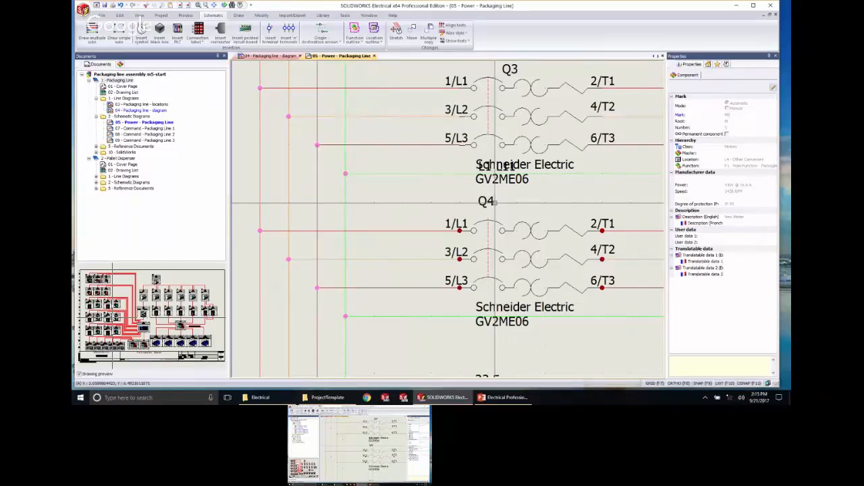
Place the 3 poles NO power contact symbol on the three phase wires after breaker Q4, aligned below contactor K3.
{"action": "scroll", "coordinate": [495, 201], "scroll_direction": "down", "scroll_amount": 5}
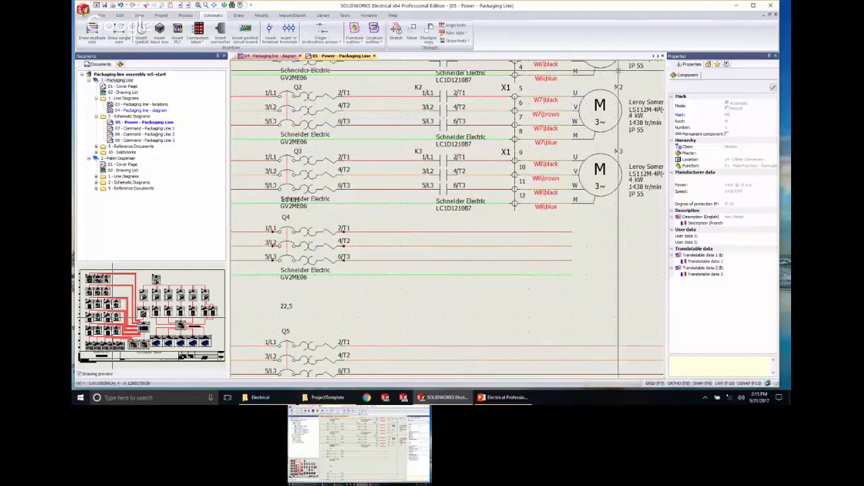
{"action": "left_click", "coordinate": [727, 64]}
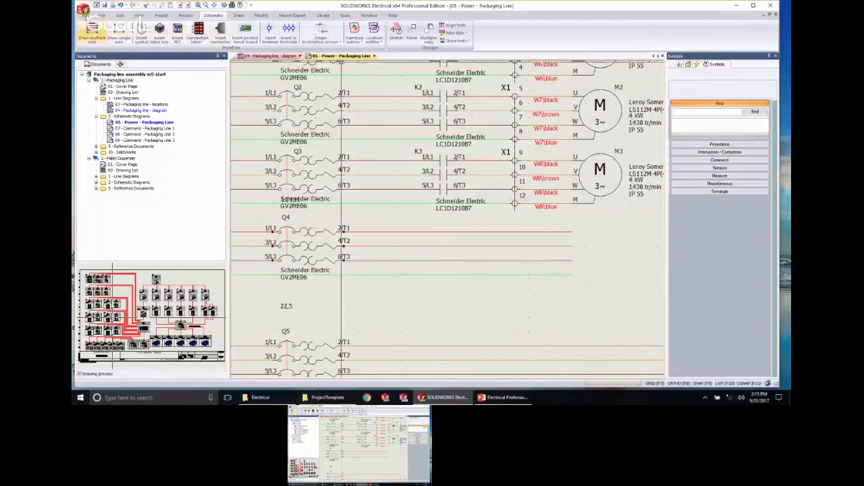
{"action": "left_click", "coordinate": [141, 33]}
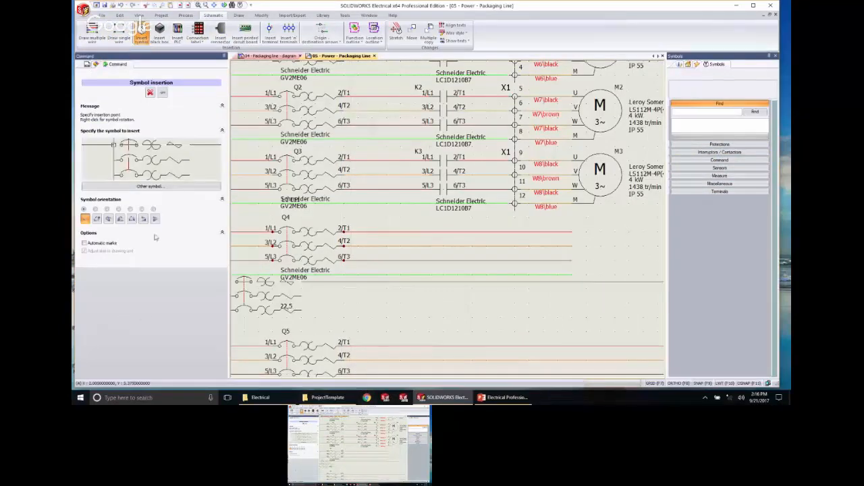
{"action": "left_click", "coordinate": [153, 186]}
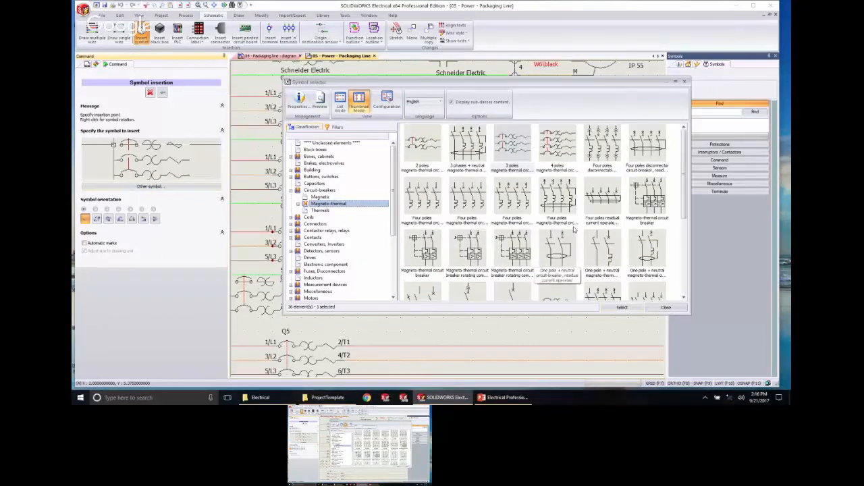
{"action": "left_click", "coordinate": [684, 82]}
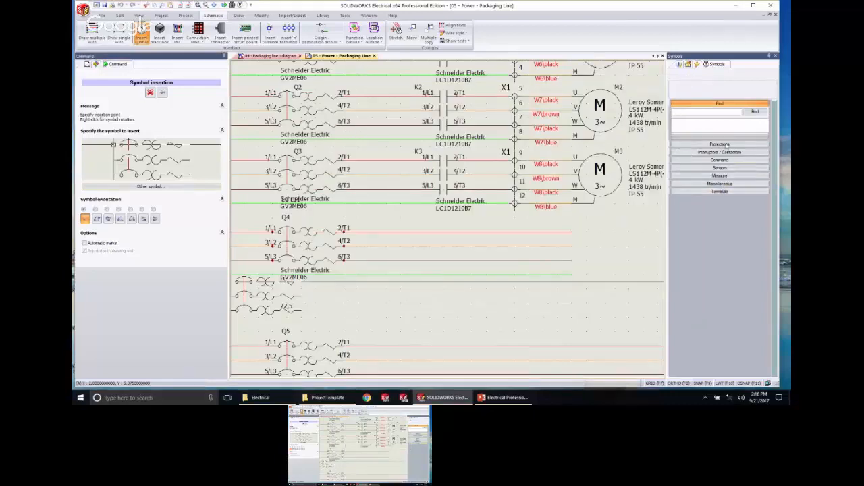
{"action": "left_click", "coordinate": [719, 152]}
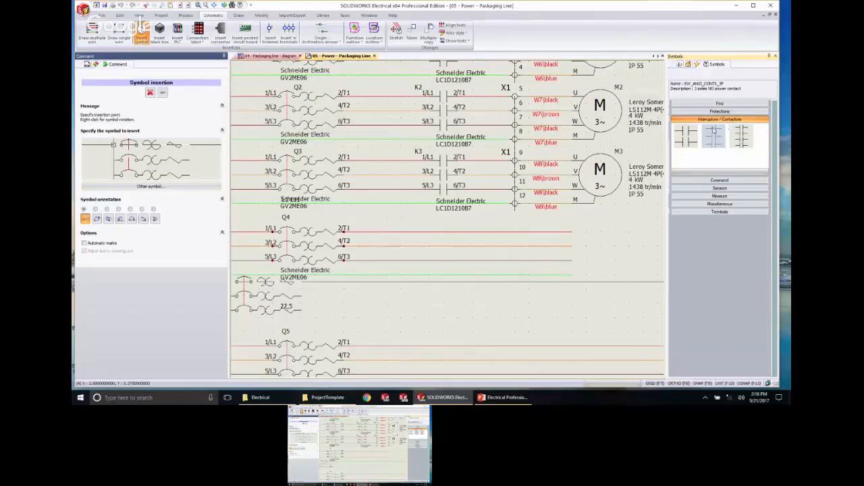
{"action": "left_click", "coordinate": [713, 135]}
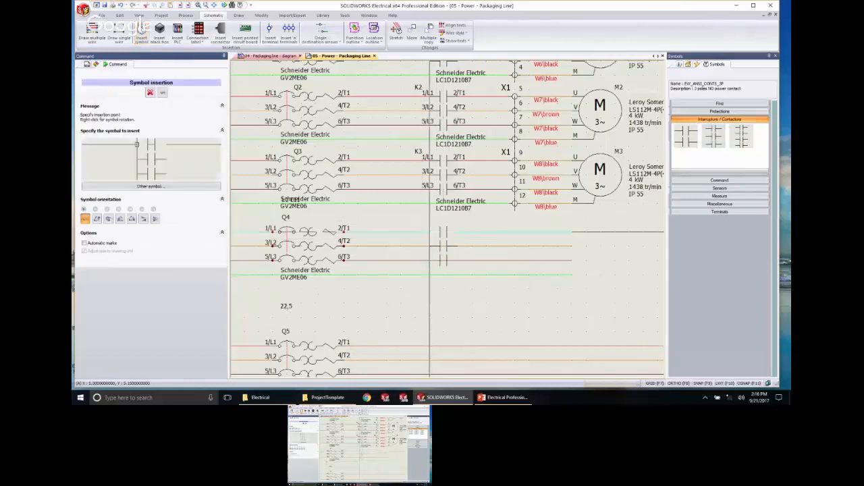
{"action": "left_click", "coordinate": [443, 231]}
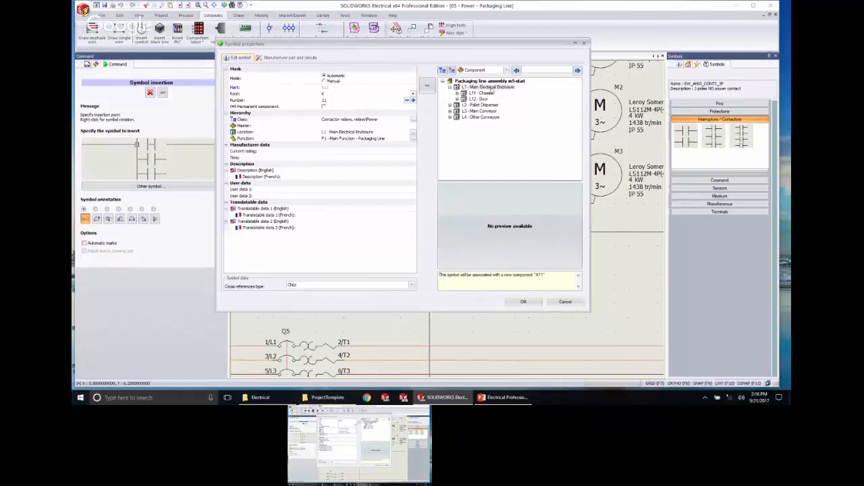
Set the contact symbol's mark number to 4 and associate it with the existing contactor relay K4.
{"action": "left_click", "coordinate": [341, 99]}
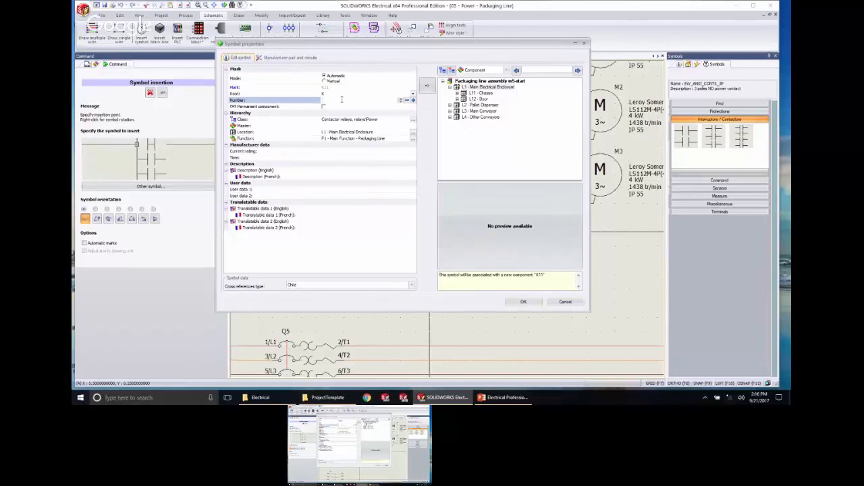
{"action": "left_click", "coordinate": [381, 127]}
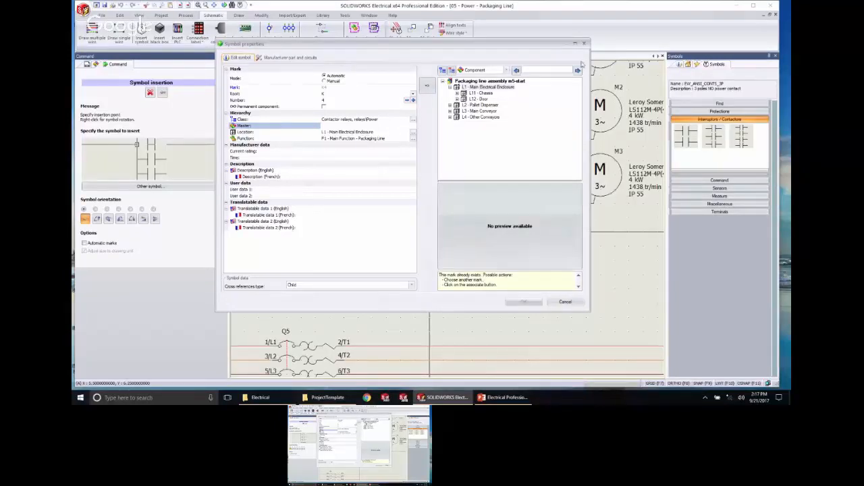
{"action": "left_click", "coordinate": [428, 86]}
{"action": "left_click", "coordinate": [427, 86]}
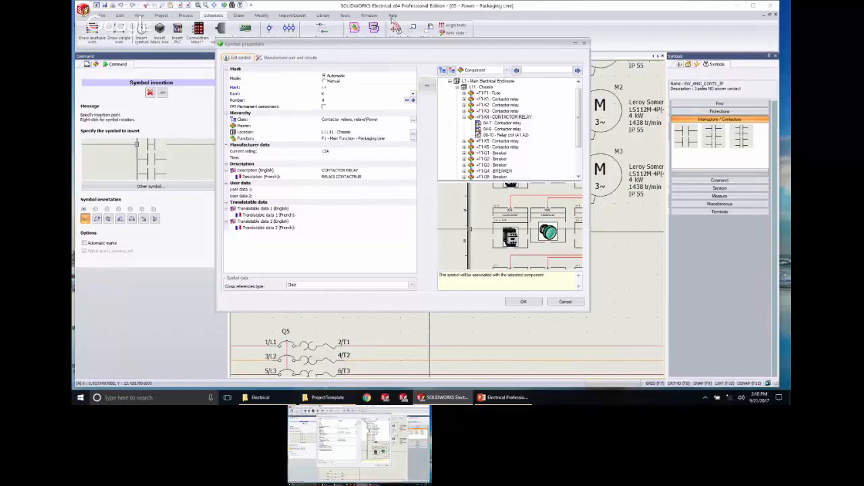
{"action": "left_click", "coordinate": [525, 302]}
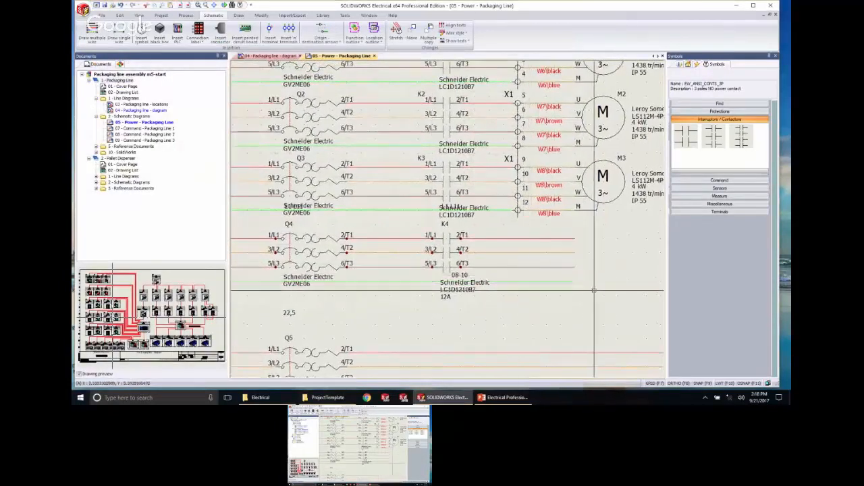
Search the symbols for "motor" and place the 3 phase motor symbol at the end of the Q4 and K4 wires.
{"action": "middle_click_drag", "start_coordinate": [594, 270], "coordinate": [569, 257]}
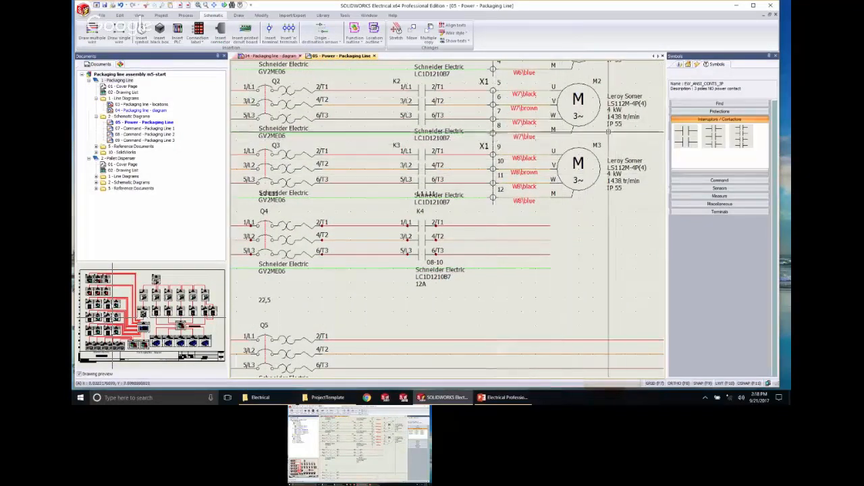
{"action": "left_click", "coordinate": [718, 104]}
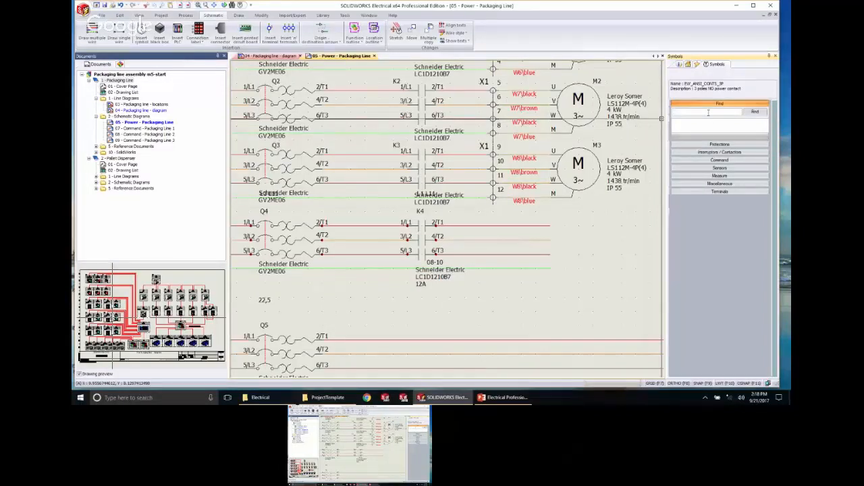
{"action": "type", "text": "no"}
{"action": "type", "text": "tor"}
{"action": "left_click", "coordinate": [761, 113]}
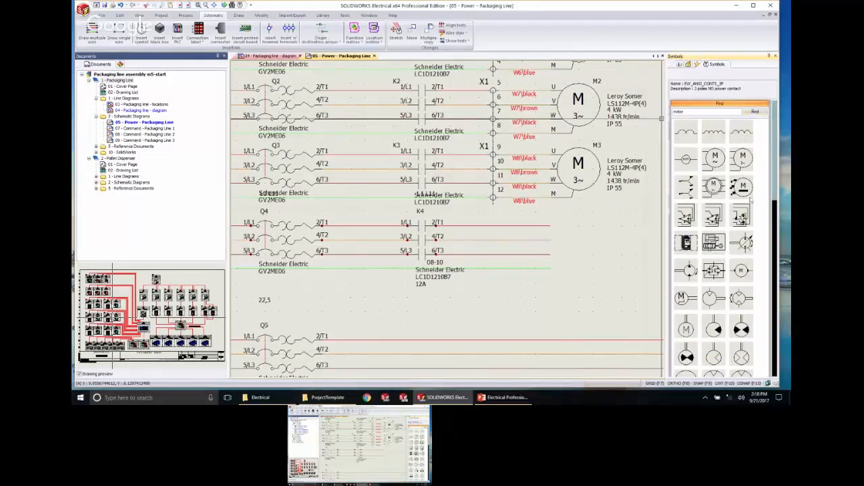
{"action": "left_click", "coordinate": [742, 159]}
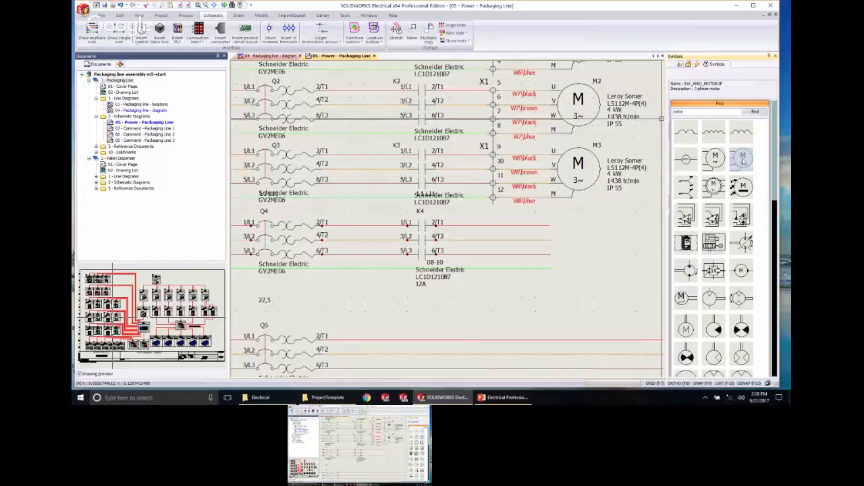
{"action": "double_click", "coordinate": [743, 159]}
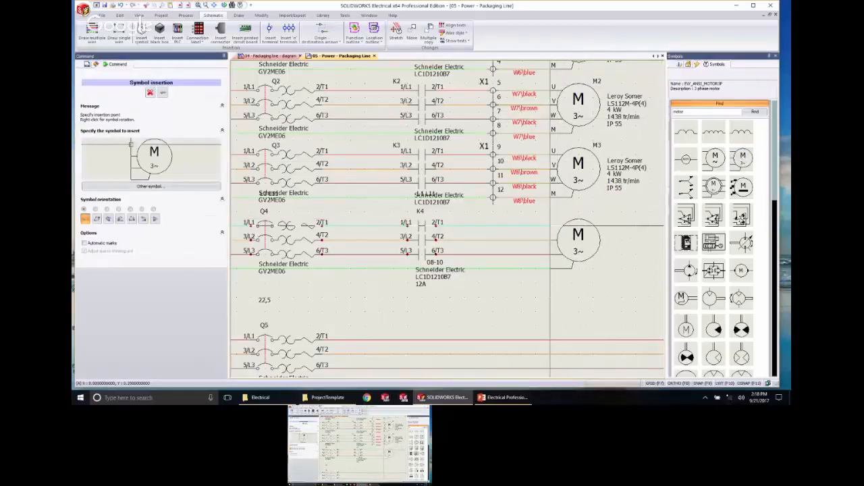
{"action": "left_click", "coordinate": [551, 226]}
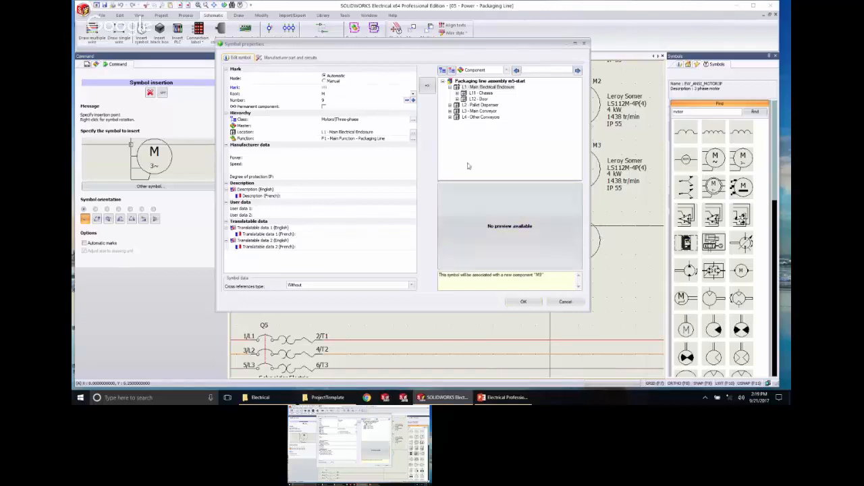
Filter the component tree to motors and associate the motor symbol with the existing M5 New Motor under L4 Other Conveyors.
{"action": "left_click", "coordinate": [450, 119]}
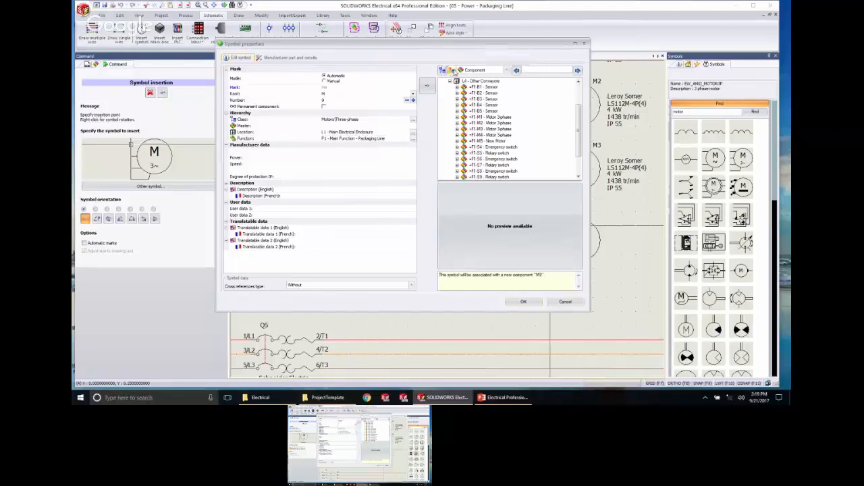
{"action": "left_click", "coordinate": [453, 70]}
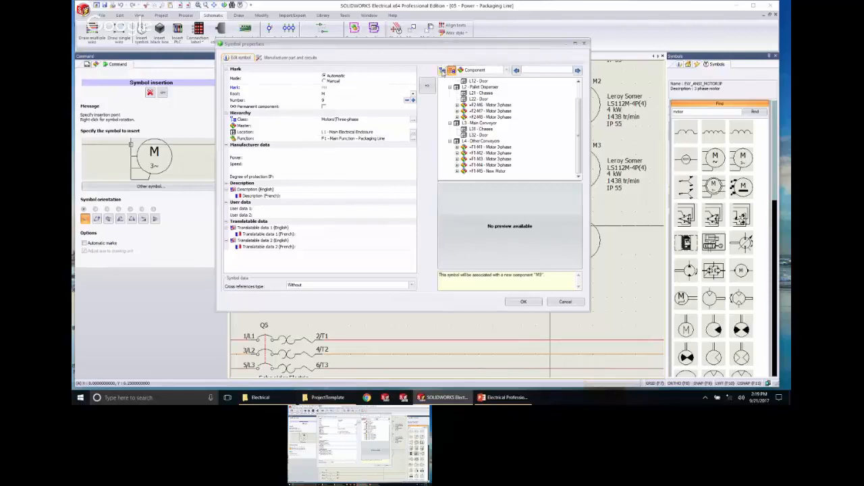
{"action": "left_click", "coordinate": [443, 72]}
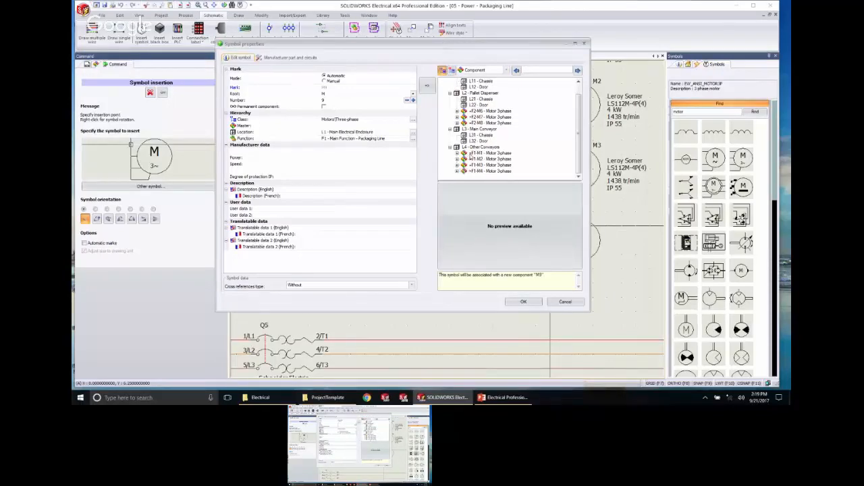
{"action": "scroll", "coordinate": [468, 126], "scroll_direction": "up", "scroll_amount": 1}
{"action": "scroll", "coordinate": [466, 90], "scroll_direction": "down", "scroll_amount": 1}
{"action": "left_click", "coordinate": [452, 69]}
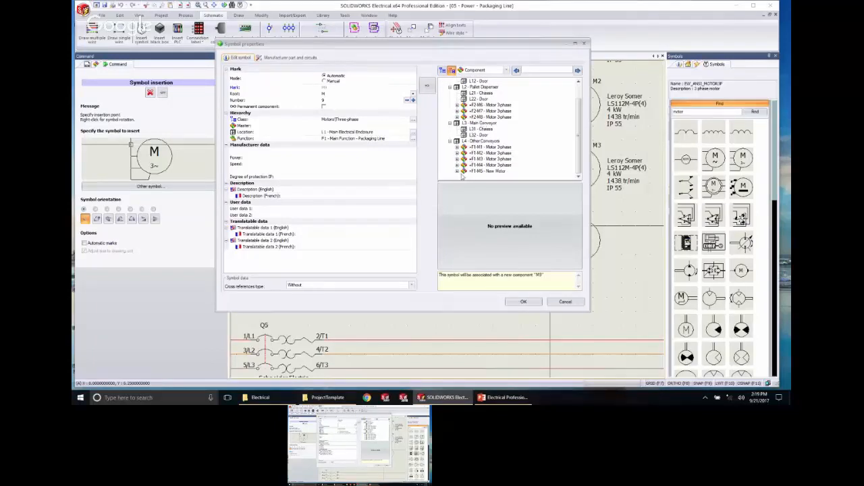
{"action": "left_click", "coordinate": [504, 173]}
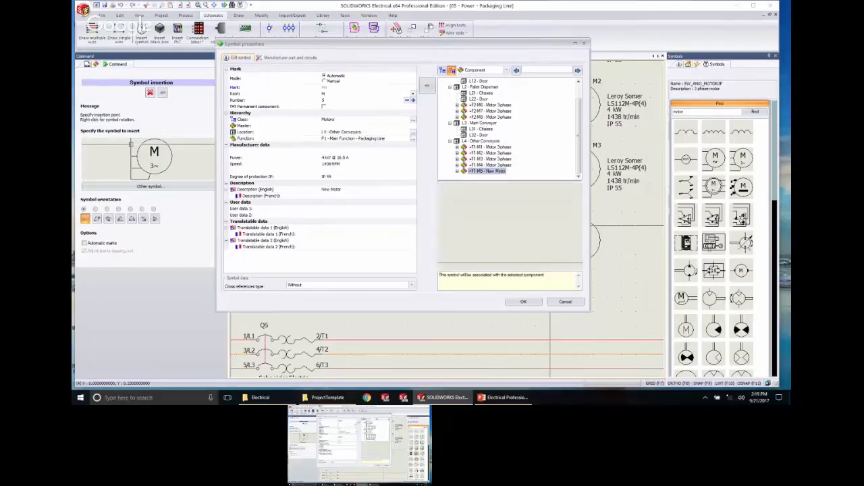
{"action": "left_click", "coordinate": [523, 302]}
{"action": "key", "text": "Escape"}
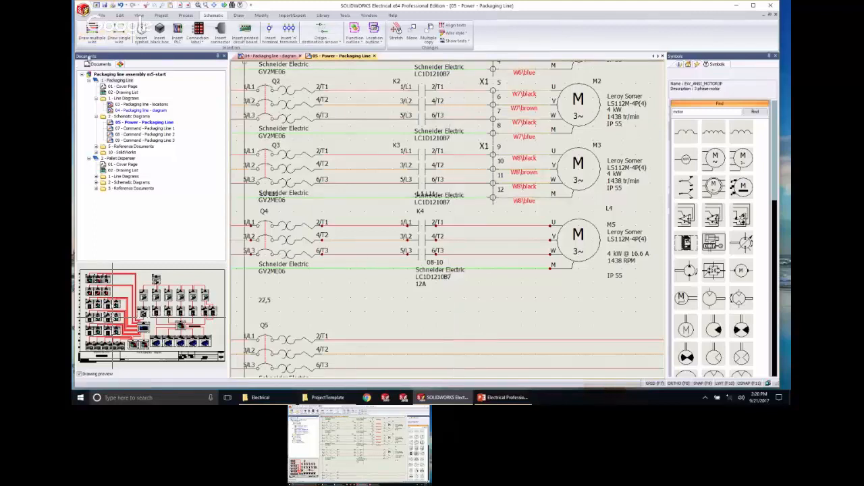
Examine motor M5 in the component tree and schematic, and review its component properties without changing them.
{"action": "left_click", "coordinate": [120, 64]}
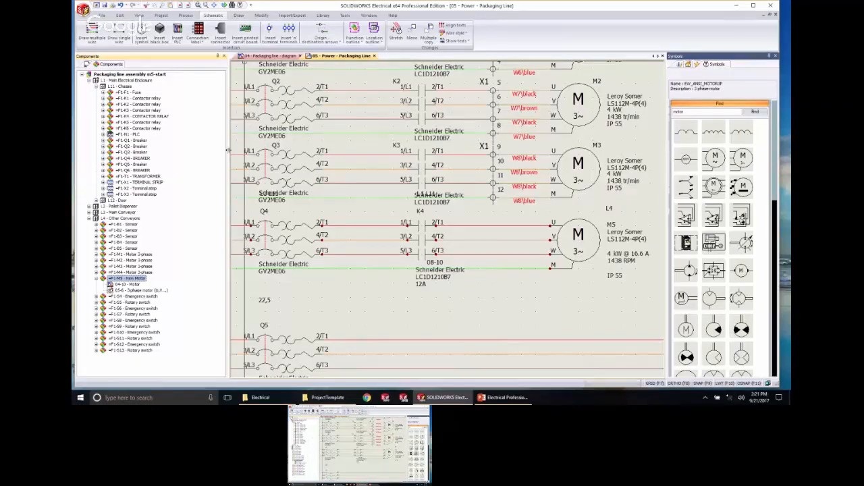
{"action": "left_click", "coordinate": [598, 238]}
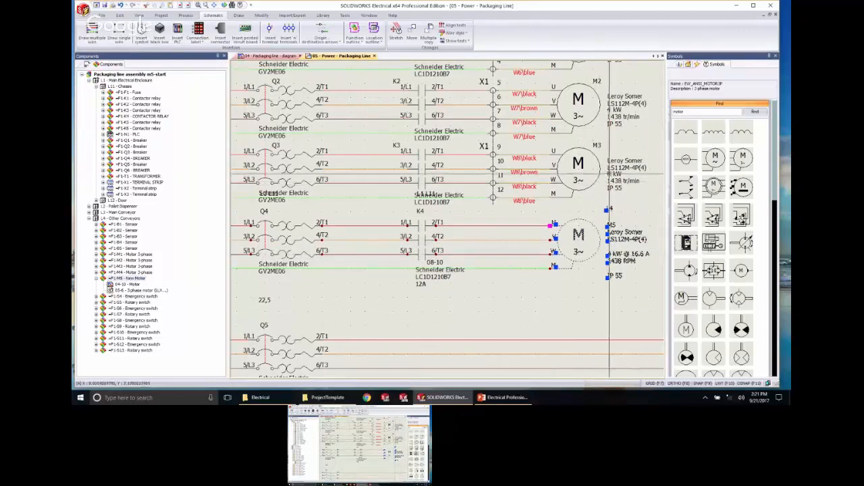
{"action": "middle_click_drag", "start_coordinate": [611, 190], "coordinate": [588, 276]}
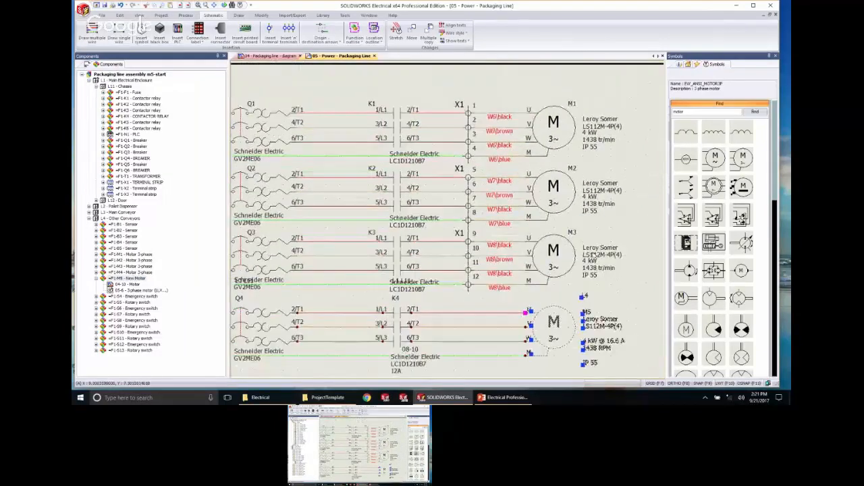
{"action": "scroll", "coordinate": [589, 272], "scroll_direction": "down", "scroll_amount": 1}
{"action": "scroll", "coordinate": [587, 304], "scroll_direction": "up", "scroll_amount": 2}
{"action": "middle_click_drag", "start_coordinate": [579, 338], "coordinate": [577, 293]}
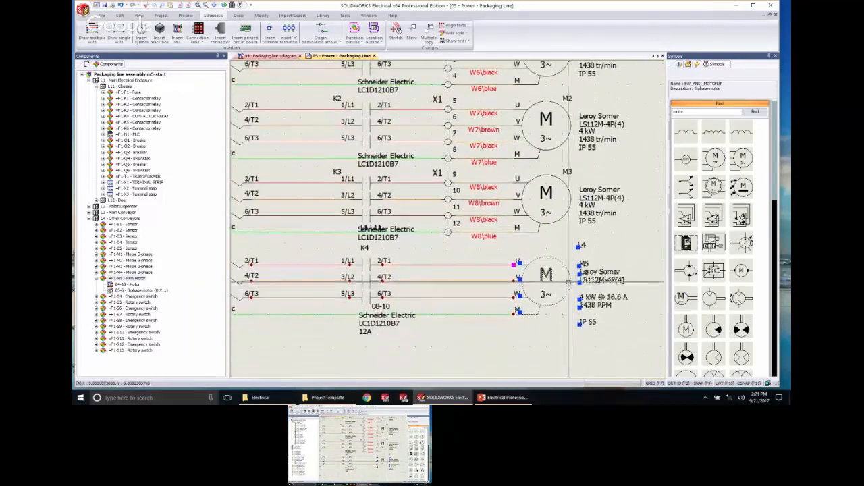
{"action": "double_click", "coordinate": [569, 270]}
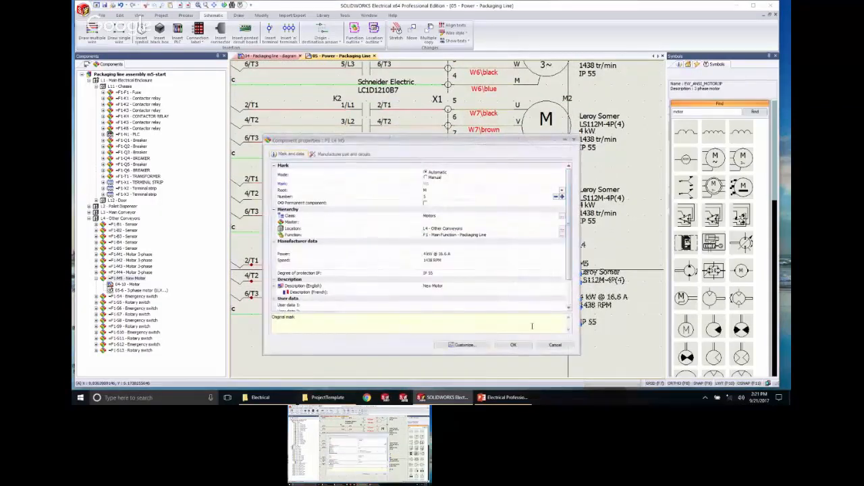
{"action": "left_click", "coordinate": [555, 345]}
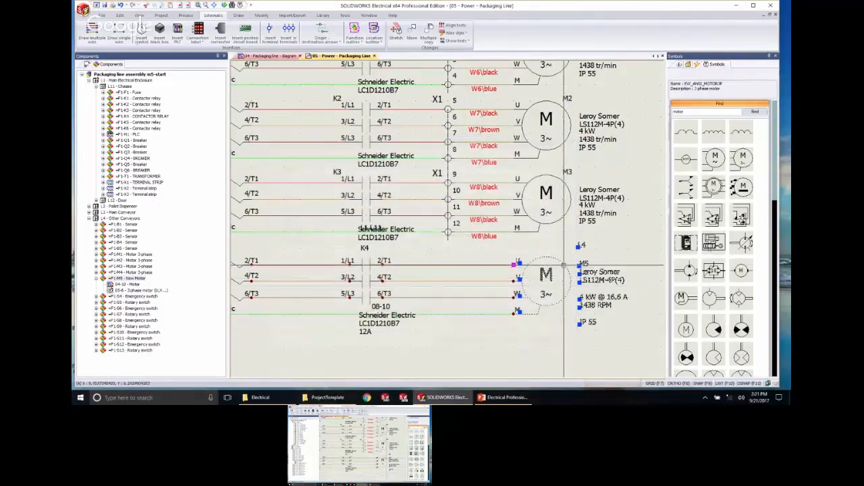
Open the M5 motor symbol for editing to examine its attribute tags and circuits, and close it without changes.
{"action": "right_click", "coordinate": [564, 264]}
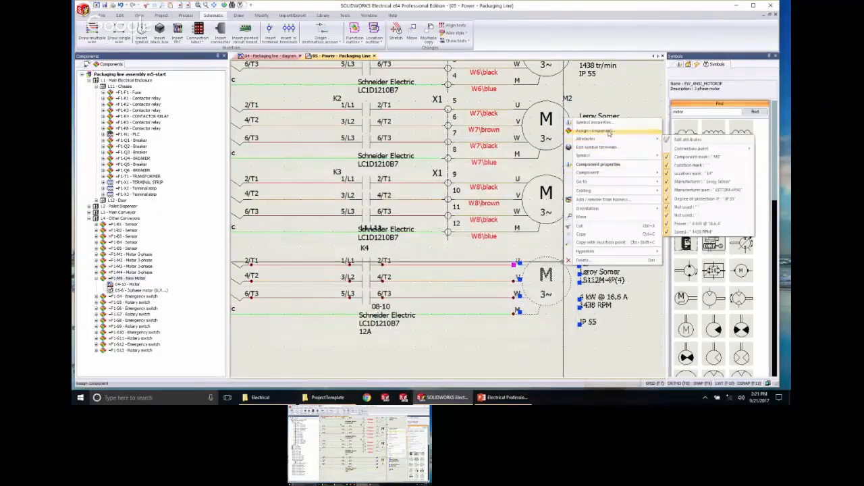
{"action": "mouse_move", "coordinate": [611, 189]}
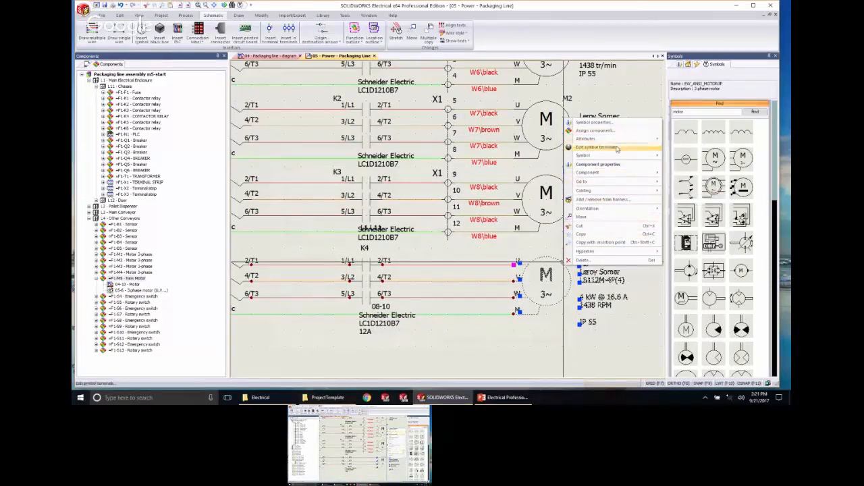
{"action": "mouse_move", "coordinate": [625, 156]}
{"action": "left_click", "coordinate": [687, 173]}
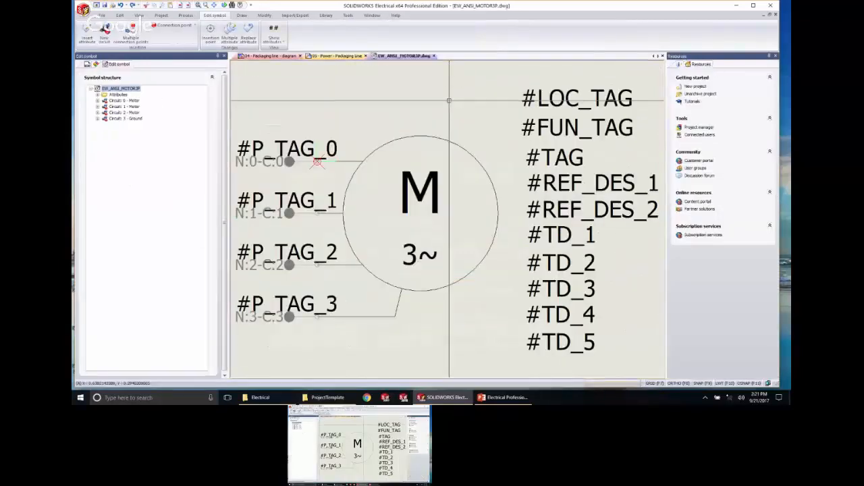
{"action": "scroll", "coordinate": [579, 255], "scroll_direction": "down", "scroll_amount": 3}
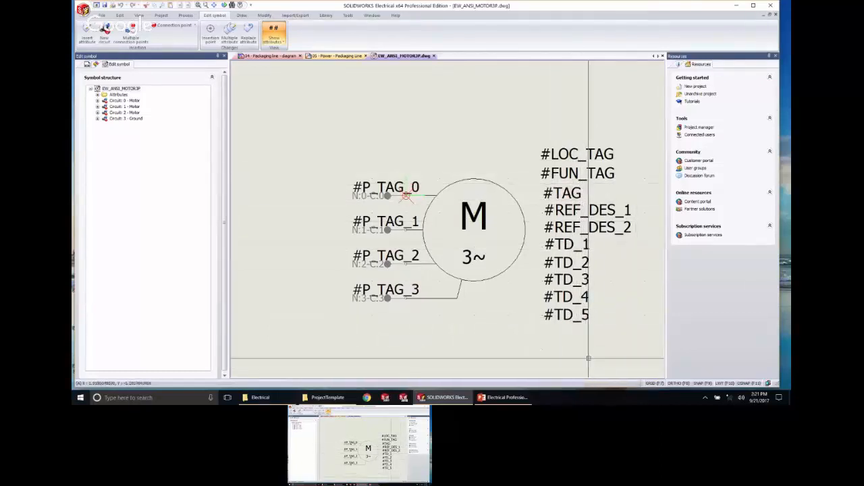
{"action": "left_click", "coordinate": [434, 56]}
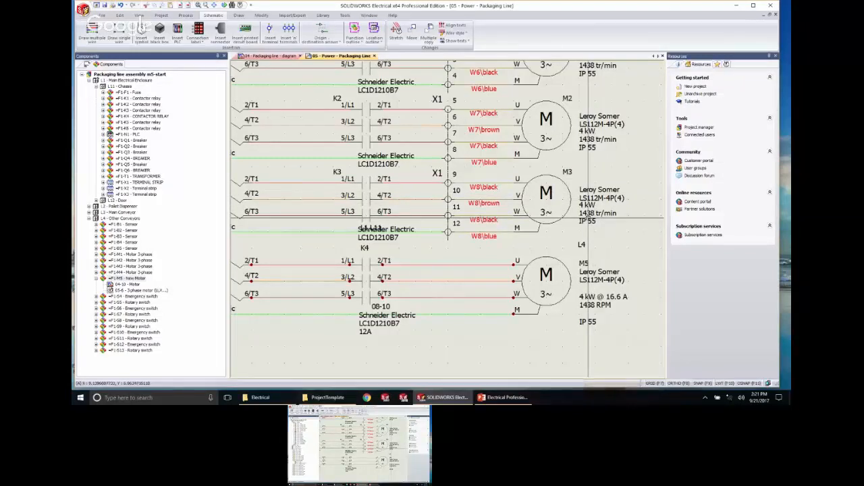
Move the M5 mark text to just above the motor circle, matching the mark placement on M2 and M3.
{"action": "left_click", "coordinate": [584, 265]}
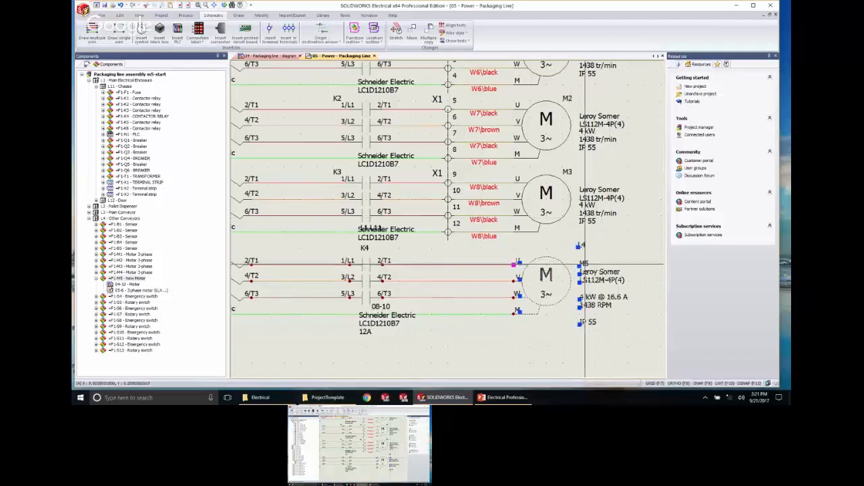
{"action": "left_click", "coordinate": [580, 264]}
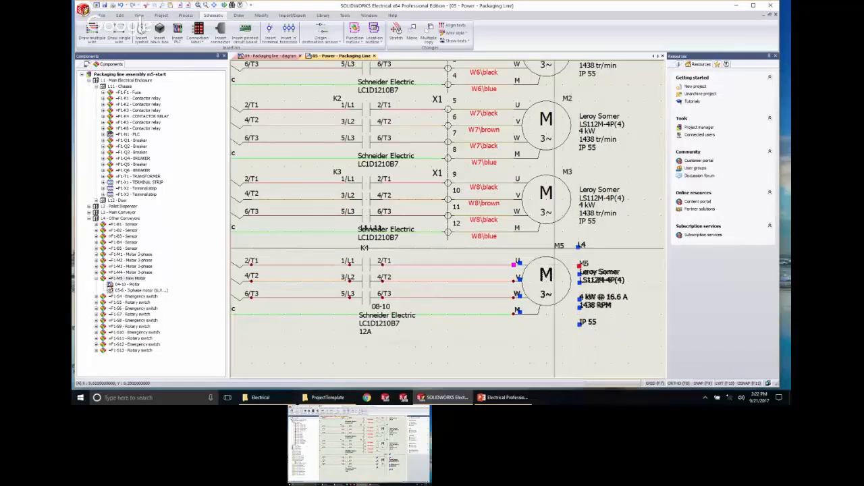
{"action": "left_click", "coordinate": [565, 254]}
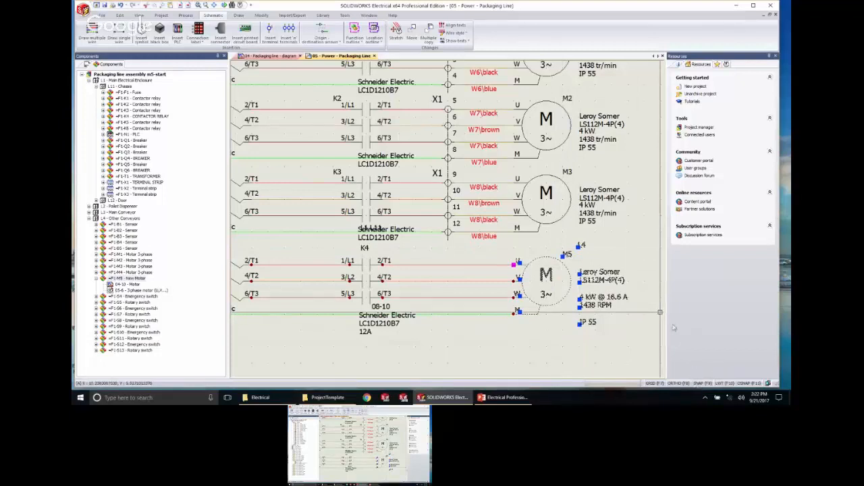
{"action": "key", "text": "Escape"}
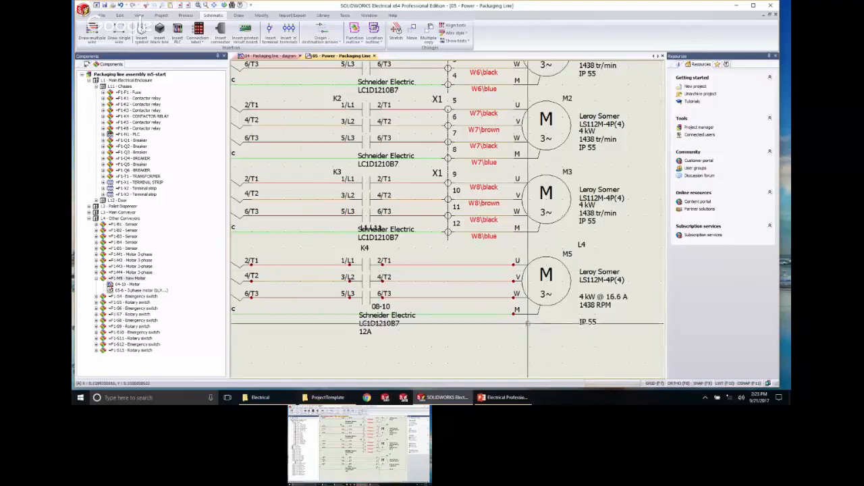
{"action": "right_click", "coordinate": [569, 200]}
{"action": "left_click", "coordinate": [567, 195]}
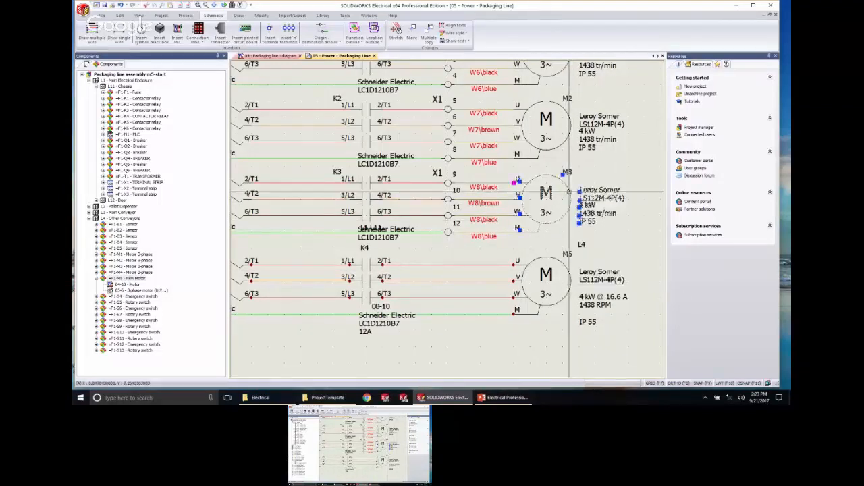
{"action": "right_click", "coordinate": [570, 193]}
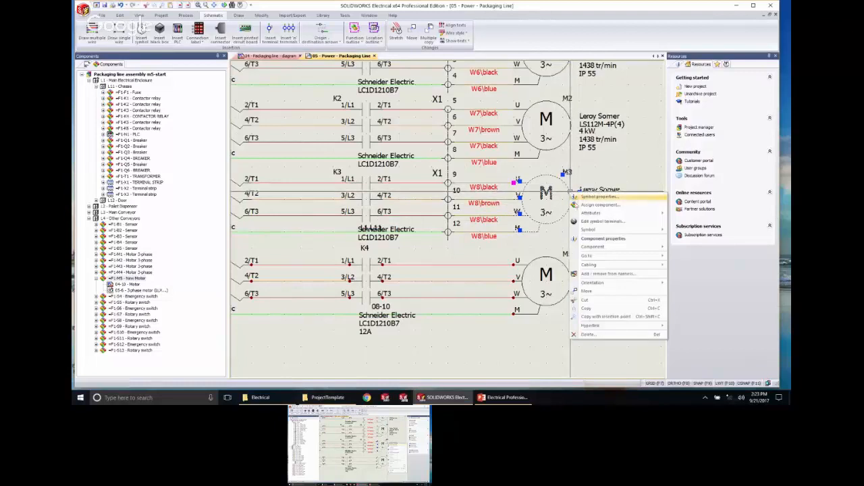
{"action": "mouse_move", "coordinate": [598, 231]}
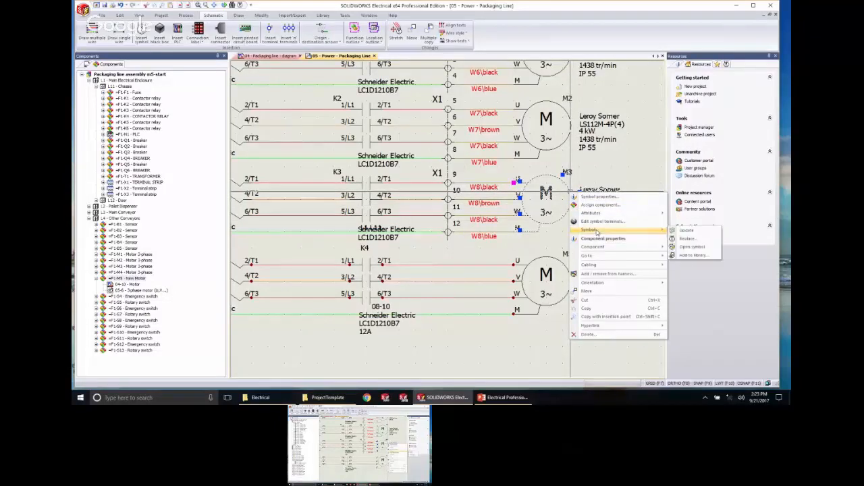
{"action": "left_click", "coordinate": [691, 232]}
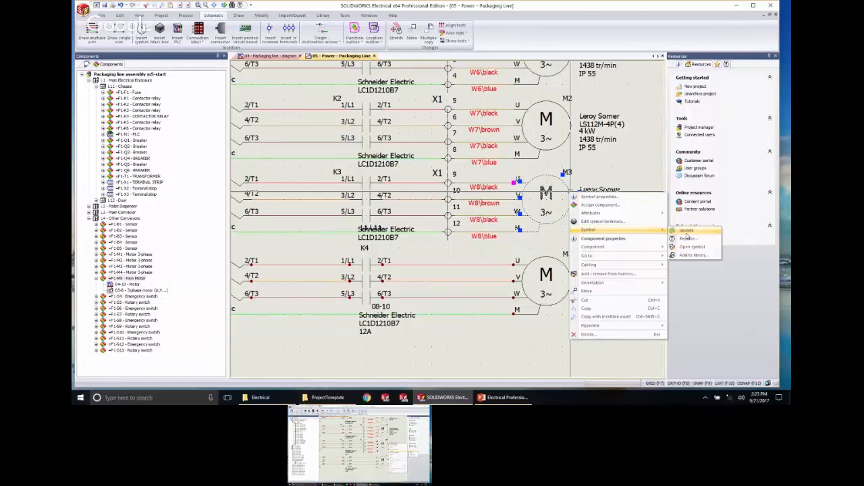
{"action": "left_click", "coordinate": [728, 160]}
Insert multiple terminals with an axis line across the four wires between K4 and M5, aligned below the X1 terminals, and set their orientation.
{"action": "scroll", "coordinate": [639, 356], "scroll_direction": "down", "scroll_amount": 3}
{"action": "scroll", "coordinate": [503, 296], "scroll_direction": "up", "scroll_amount": 5}
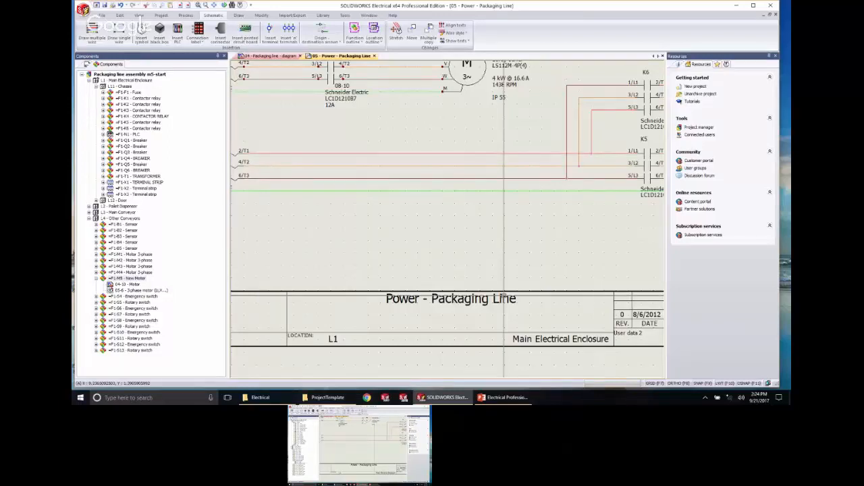
{"action": "middle_click_drag", "start_coordinate": [461, 106], "coordinate": [489, 267]}
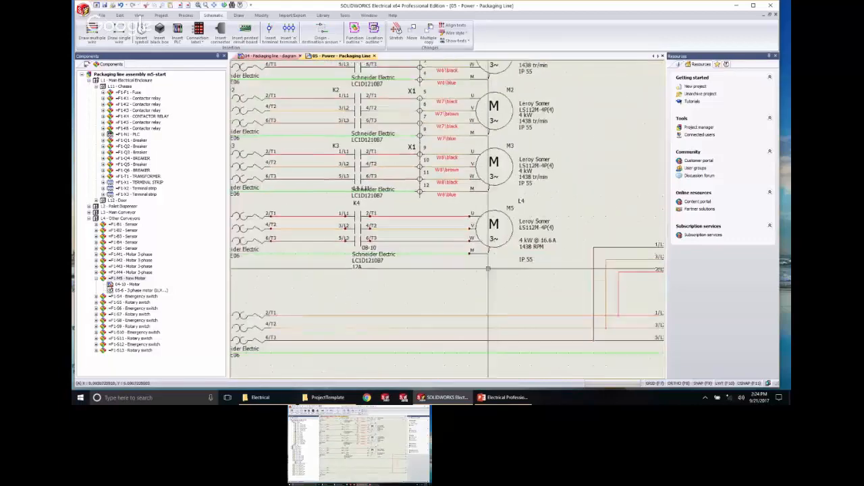
{"action": "scroll", "coordinate": [380, 240], "scroll_direction": "up", "scroll_amount": 1}
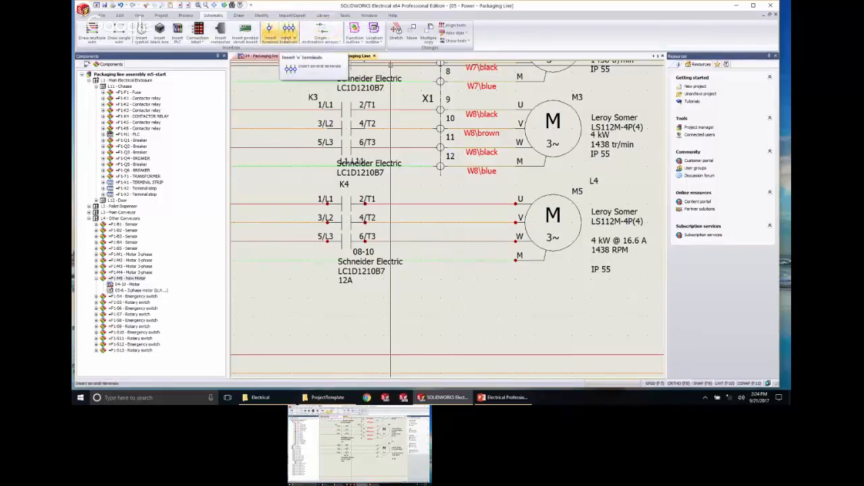
{"action": "left_click", "coordinate": [290, 34]}
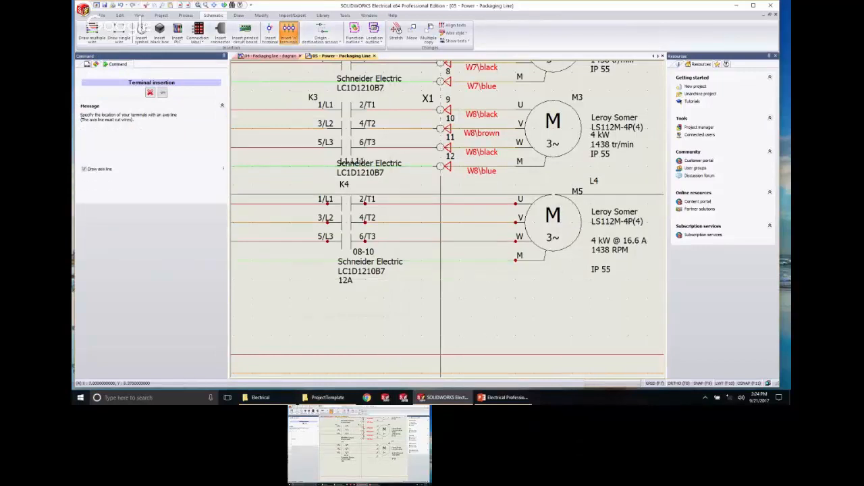
{"action": "left_click", "coordinate": [440, 269]}
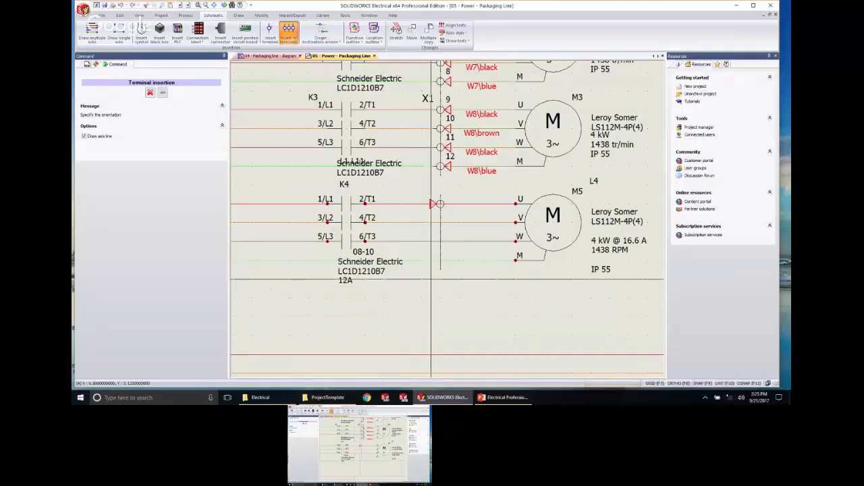
{"action": "left_click", "coordinate": [438, 204]}
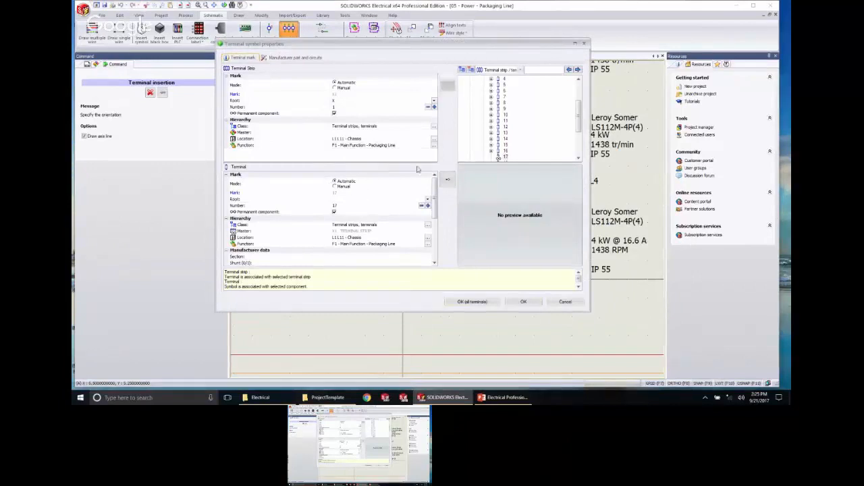
Accept automatic numbering from 17 on terminal strip X1 for all inserted terminals at once.
{"action": "left_click_drag", "start_coordinate": [579, 112], "coordinate": [578, 137]}
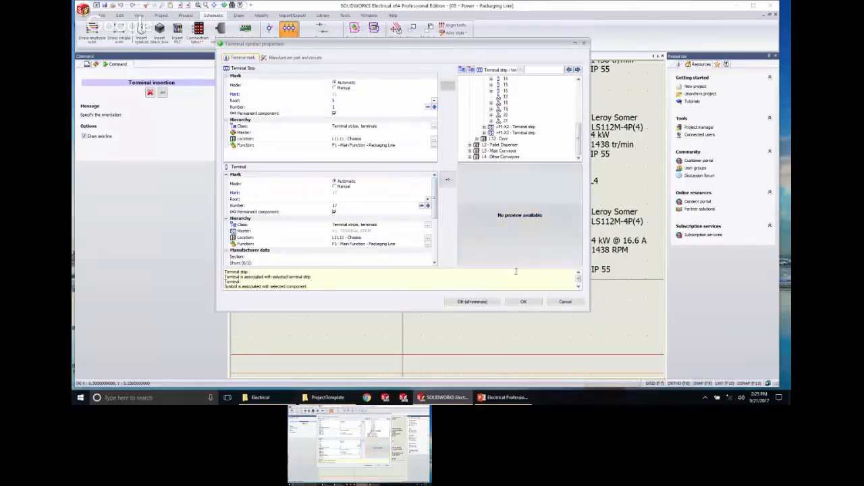
{"action": "left_click", "coordinate": [524, 302]}
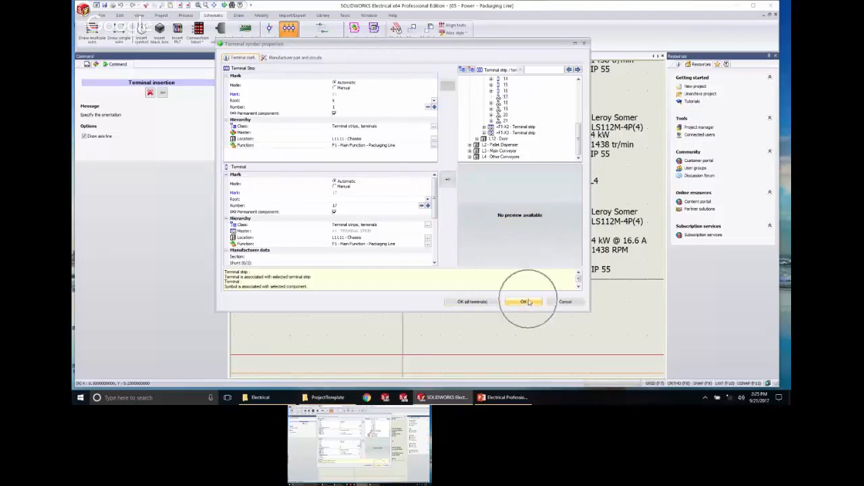
{"action": "left_click", "coordinate": [480, 302]}
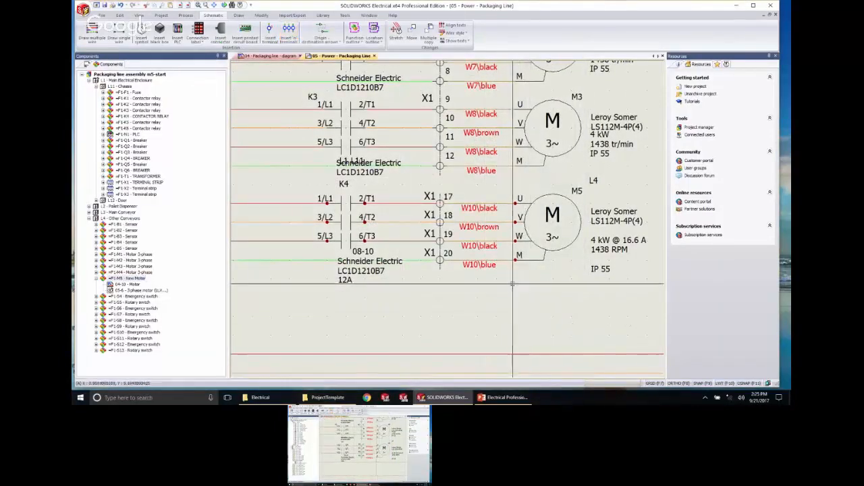
Examine the new X1 terminals and W10 cable core labels between K4 and M5, and compare the circuit with the whole sheet.
{"action": "scroll", "coordinate": [469, 237], "scroll_direction": "up", "scroll_amount": 2}
{"action": "scroll", "coordinate": [474, 234], "scroll_direction": "up", "scroll_amount": 2}
{"action": "middle_click_drag", "start_coordinate": [483, 237], "coordinate": [570, 262]}
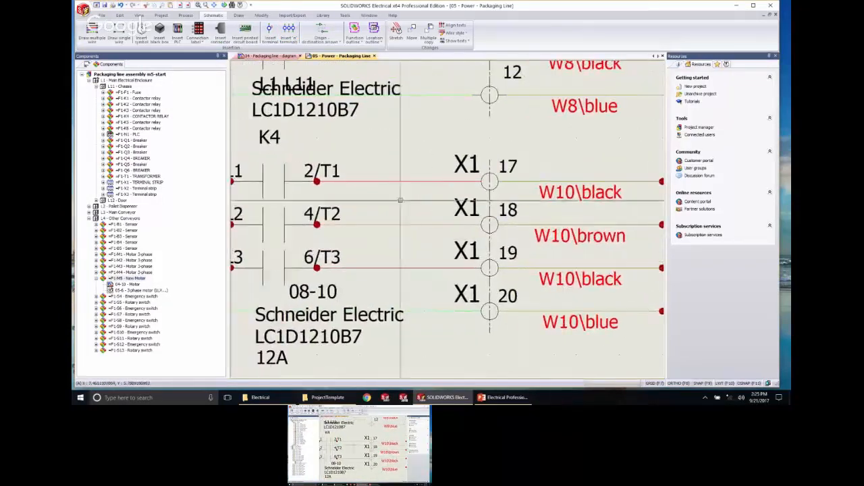
{"action": "middle_click_drag", "start_coordinate": [569, 163], "coordinate": [442, 161]}
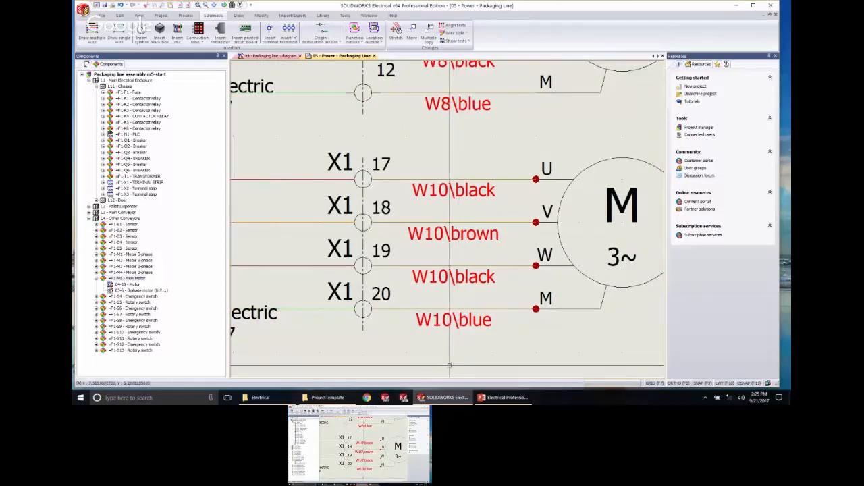
{"action": "scroll", "coordinate": [449, 367], "scroll_direction": "down", "scroll_amount": 2}
{"action": "middle_click_drag", "start_coordinate": [401, 345], "coordinate": [443, 324]}
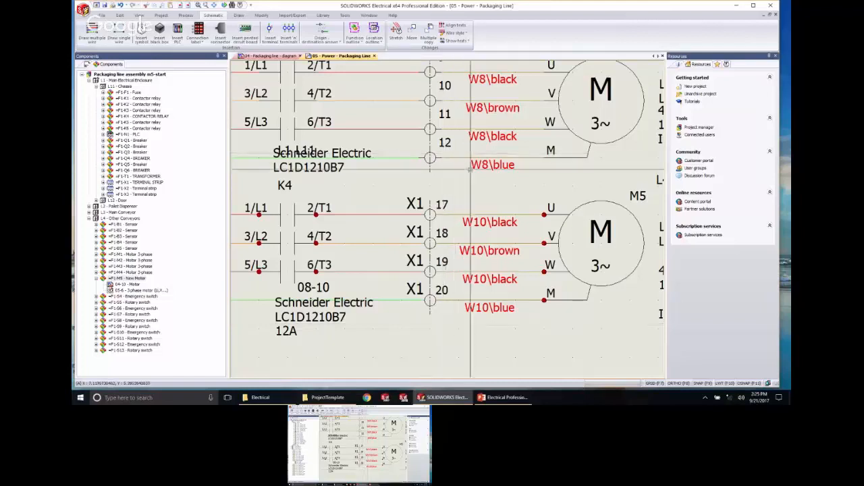
{"action": "scroll", "coordinate": [530, 178], "scroll_direction": "down", "scroll_amount": 5}
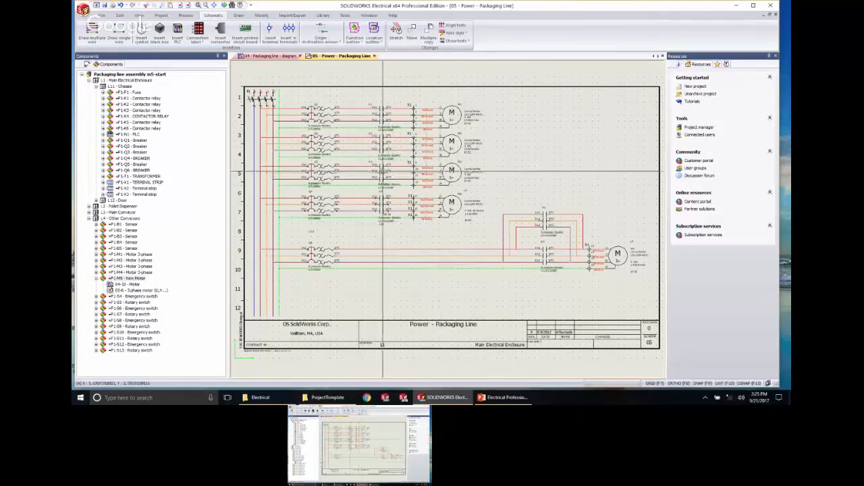
Review the component layout in the 04 - Packaging line - diagram, and return to the 05 - Power - Packaging Line schematic.
{"action": "left_click", "coordinate": [257, 56]}
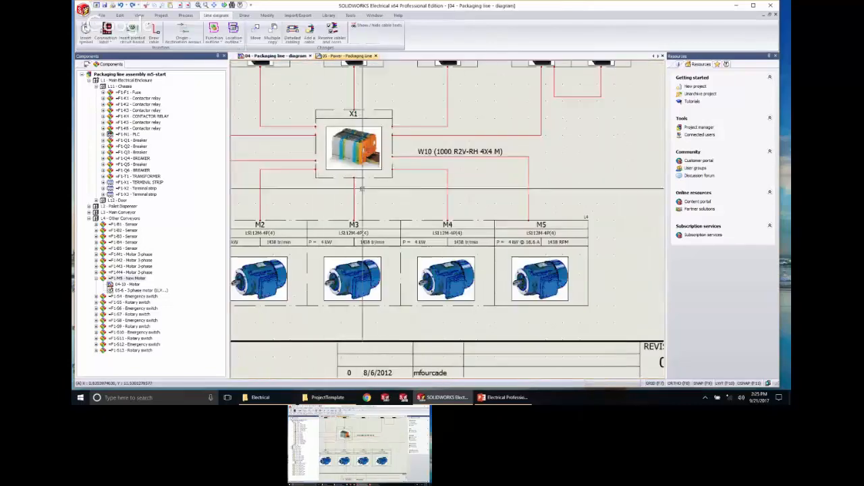
{"action": "scroll", "coordinate": [511, 234], "scroll_direction": "down", "scroll_amount": 5}
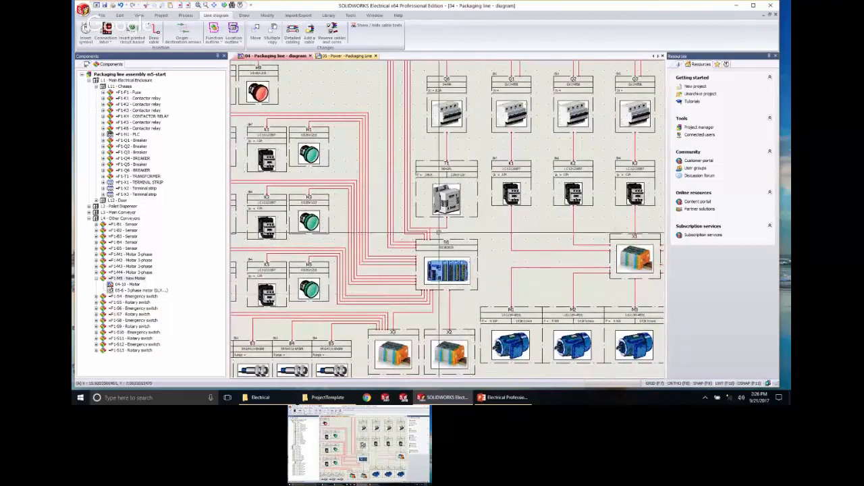
{"action": "scroll", "coordinate": [468, 223], "scroll_direction": "up", "scroll_amount": 3}
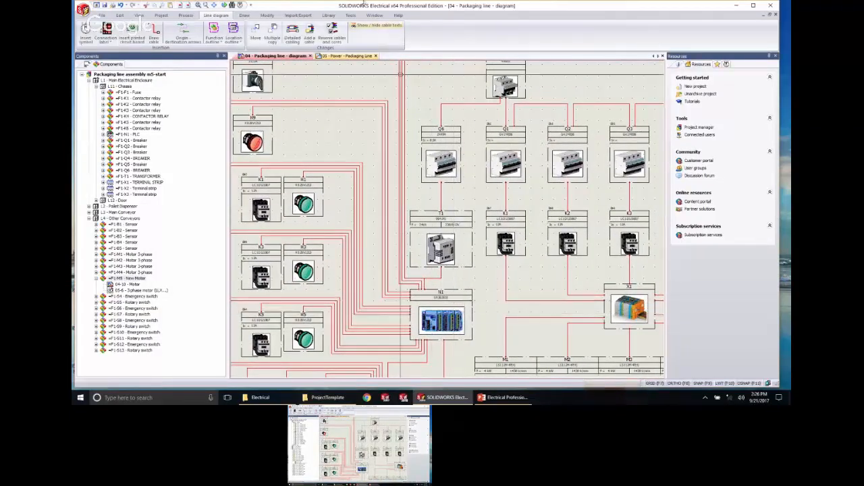
{"action": "left_click", "coordinate": [350, 56]}
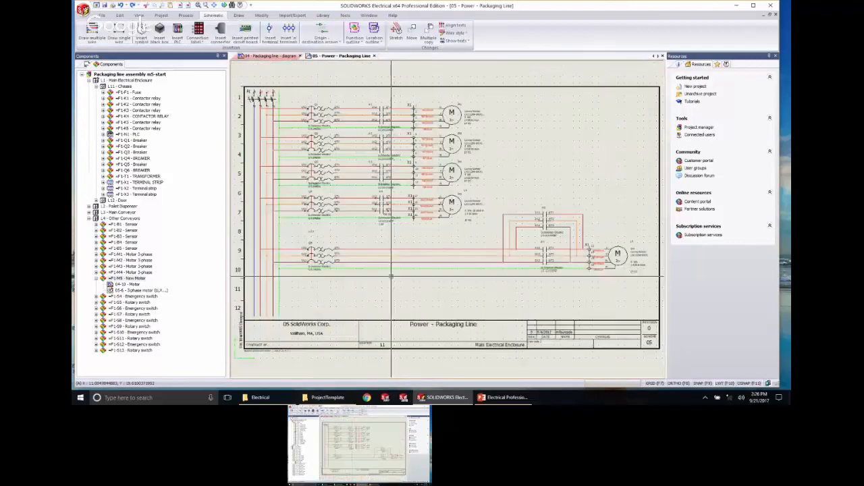
{"action": "scroll", "coordinate": [299, 209], "scroll_direction": "up", "scroll_amount": 3}
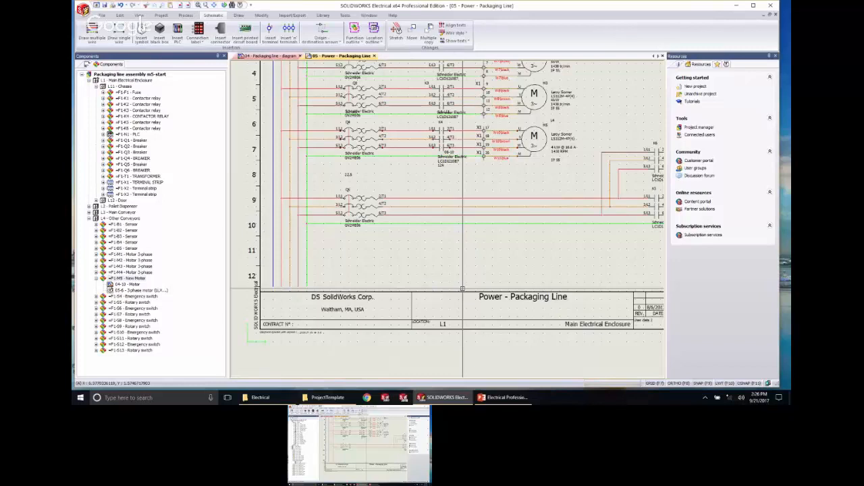
Open the 05 - Power - Pallet Dispenser drawing from the Pallet Dispenser book's Schematic Diagrams folder.
{"action": "left_click", "coordinate": [87, 66]}
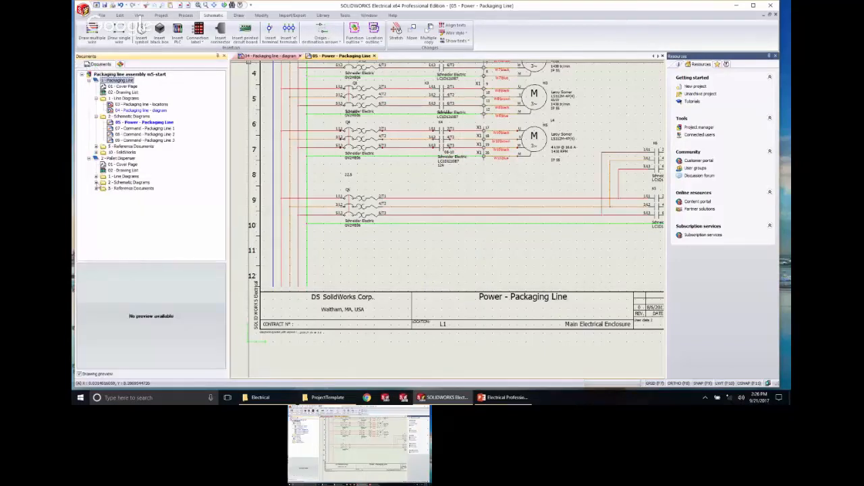
{"action": "left_click", "coordinate": [97, 183]}
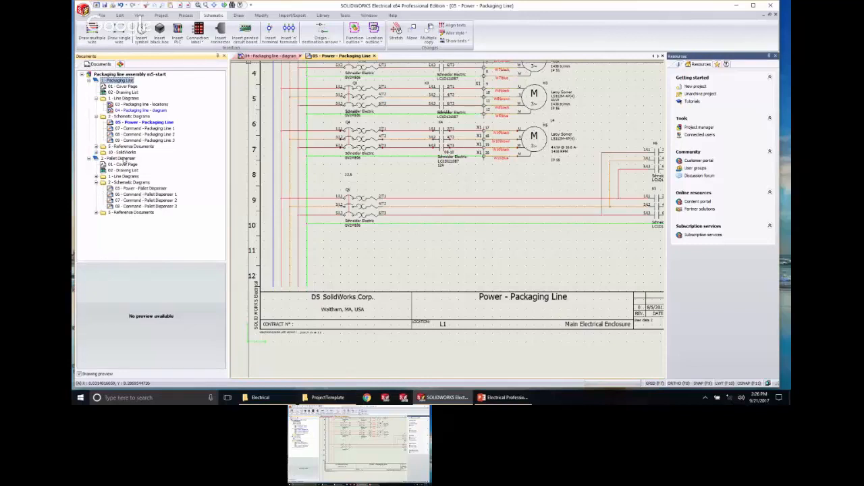
{"action": "left_click", "coordinate": [131, 189]}
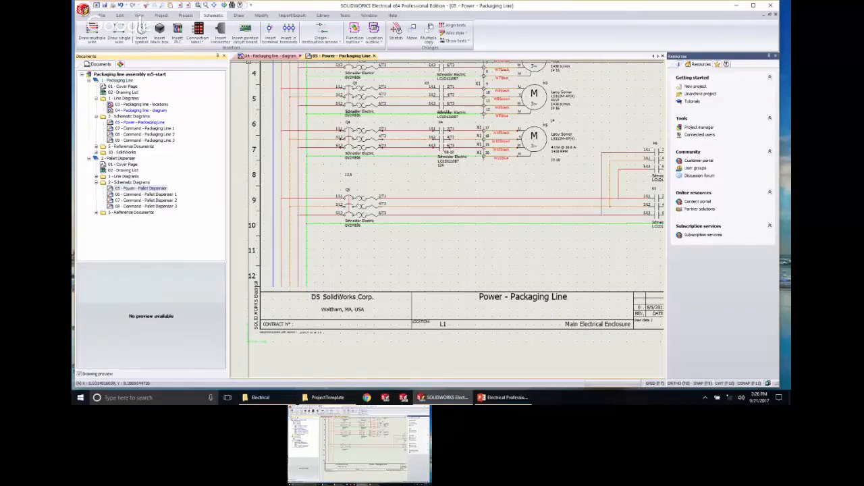
{"action": "double_click", "coordinate": [133, 189]}
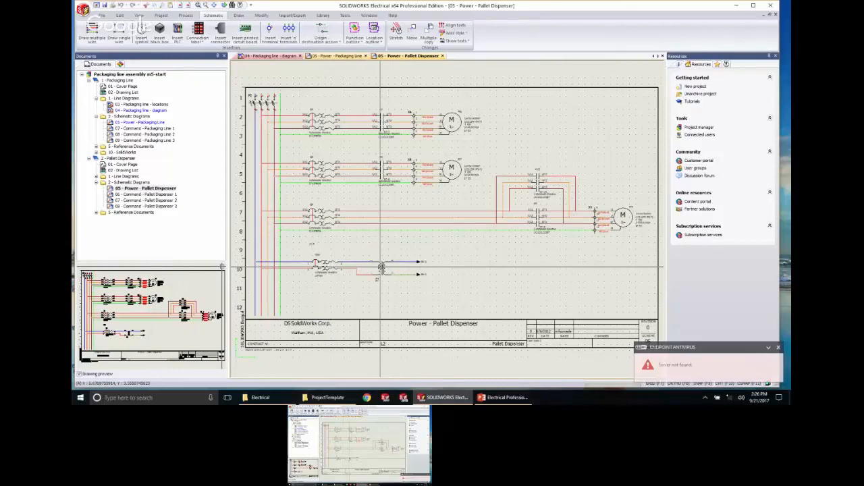
Dismiss the antivirus notice and display the macros' User group alongside the Pallet Dispenser's Q10 breaker and transformer circuit.
{"action": "scroll", "coordinate": [381, 267], "scroll_direction": "up", "scroll_amount": 4}
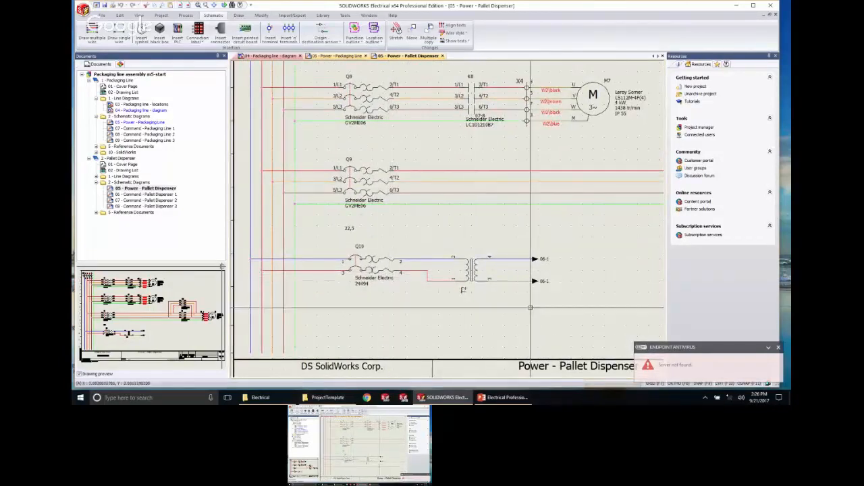
{"action": "scroll", "coordinate": [530, 307], "scroll_direction": "down", "scroll_amount": 2}
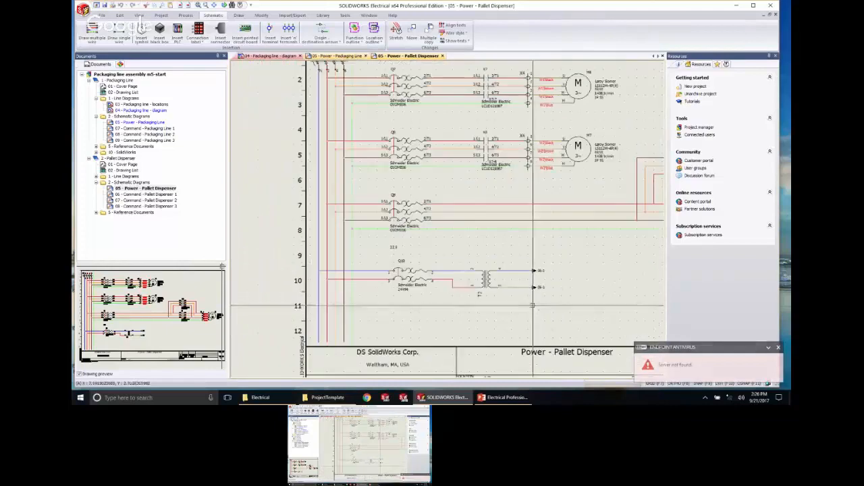
{"action": "left_click", "coordinate": [778, 347]}
{"action": "middle_click_drag", "start_coordinate": [550, 265], "coordinate": [539, 275]}
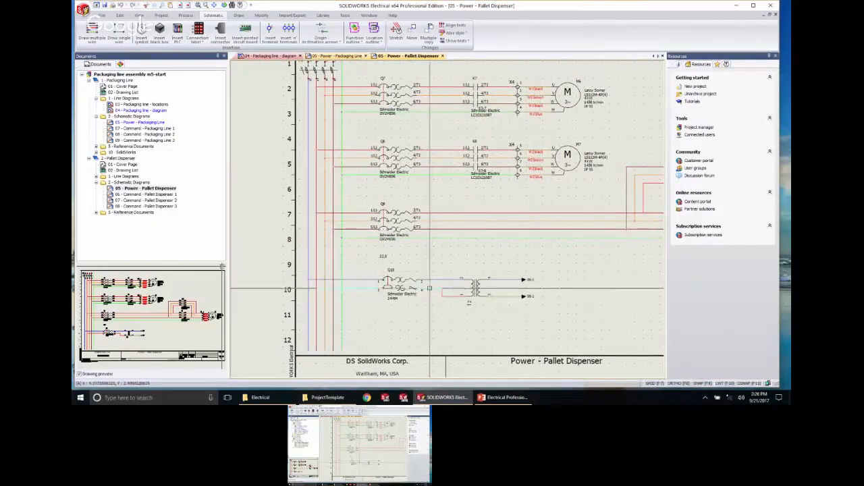
{"action": "left_click", "coordinate": [717, 64]}
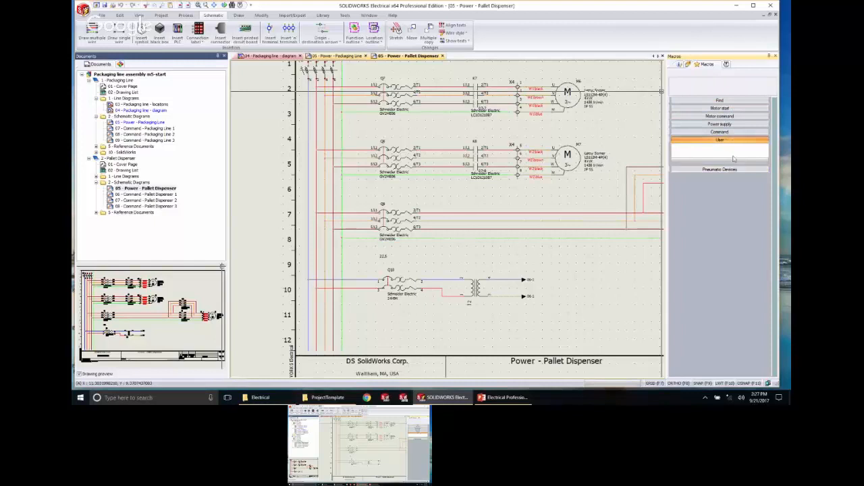
{"action": "left_click", "coordinate": [726, 108]}
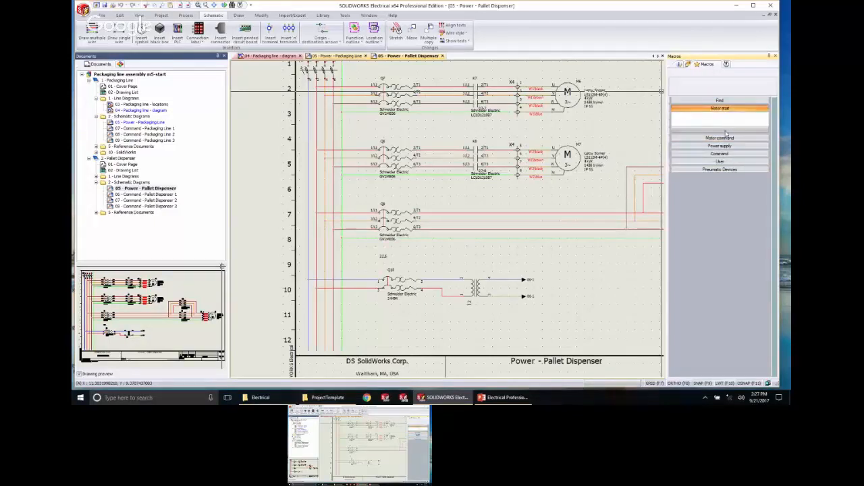
{"action": "left_click", "coordinate": [730, 161]}
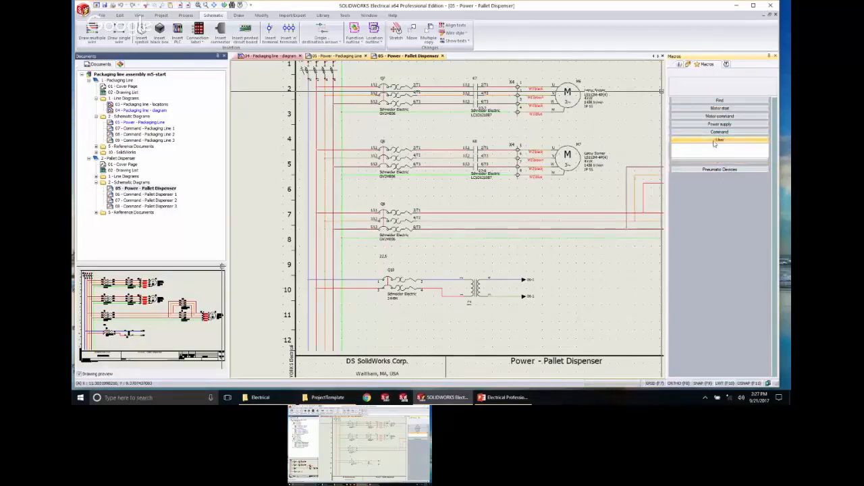
Save the Q10 breaker and transformer circuit, with its wires and arrows, as a new macro in the User group under the proposed name.
{"action": "left_click", "coordinate": [561, 319]}
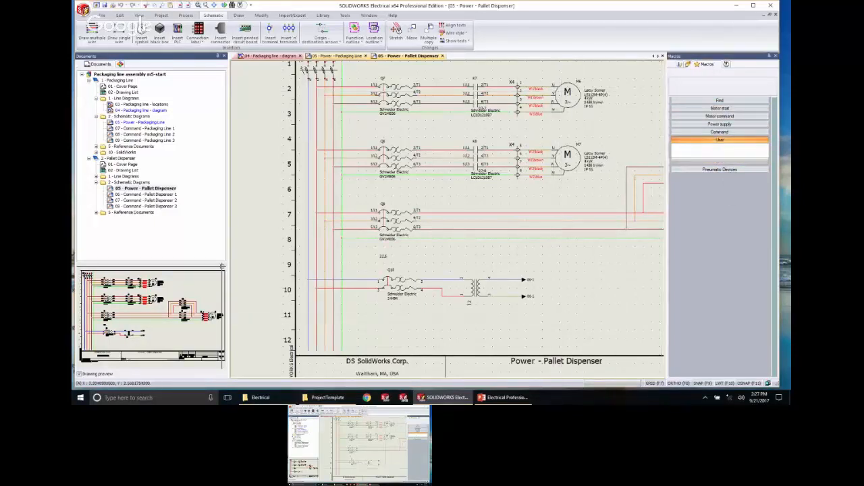
{"action": "left_click", "coordinate": [368, 264]}
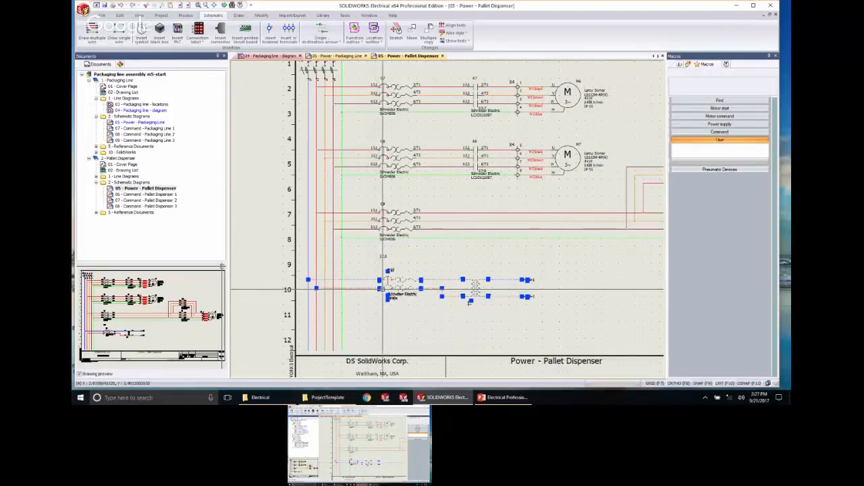
{"action": "left_click_drag", "start_coordinate": [366, 280], "coordinate": [728, 153]}
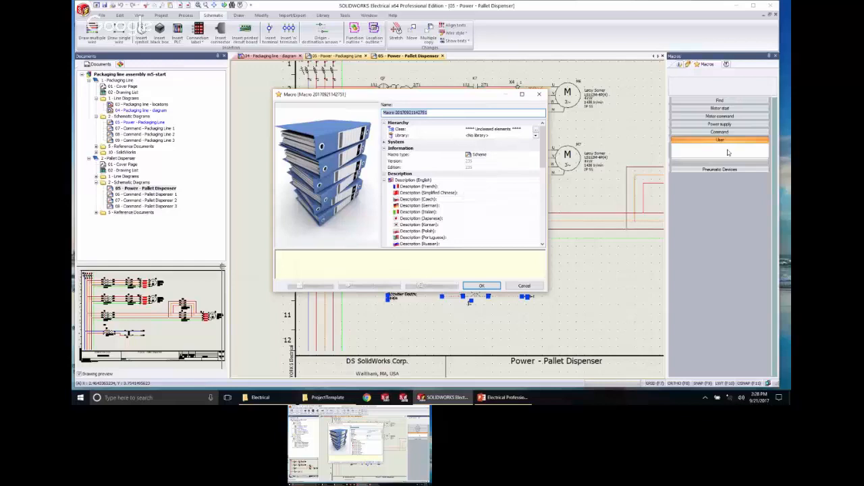
{"action": "left_click", "coordinate": [482, 285]}
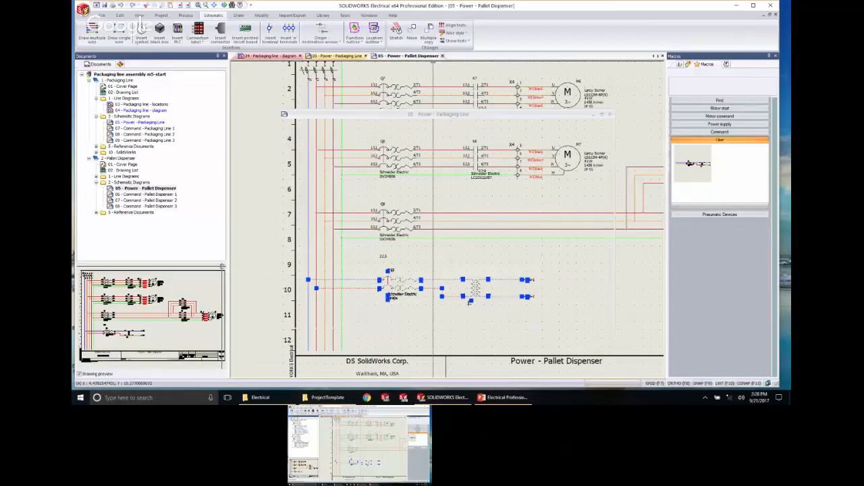
Close the Pallet Dispenser drawing and insert the saved macro below the Q5 circuit on 05 - Power - Packaging Line with the default paste options.
{"action": "left_click", "coordinate": [443, 56]}
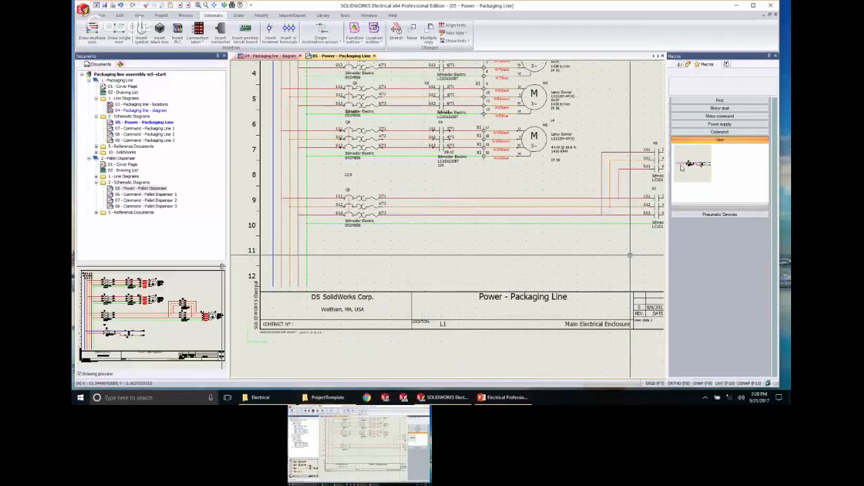
{"action": "mouse_move", "coordinate": [683, 164]}
{"action": "left_mouse_down"}
{"action": "mouse_move", "coordinate": [411, 247]}
{"action": "mouse_move", "coordinate": [446, 264]}
{"action": "mouse_move", "coordinate": [345, 245]}
{"action": "left_mouse_up"}
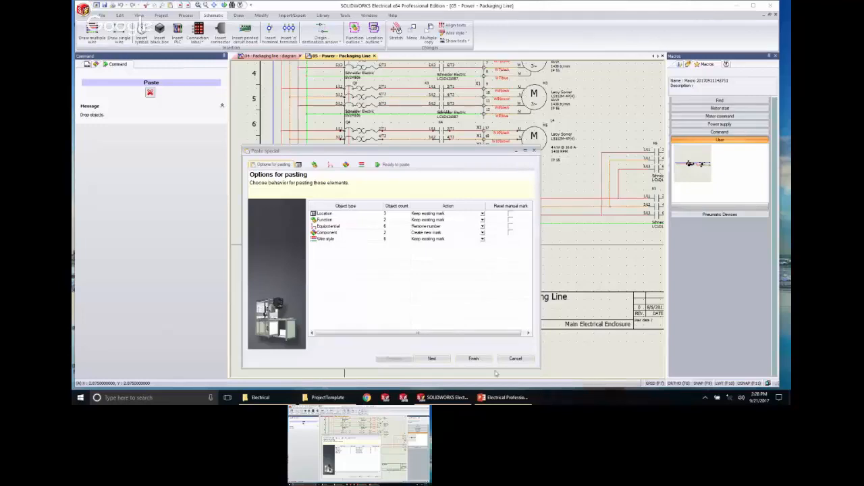
{"action": "left_click", "coordinate": [476, 359]}
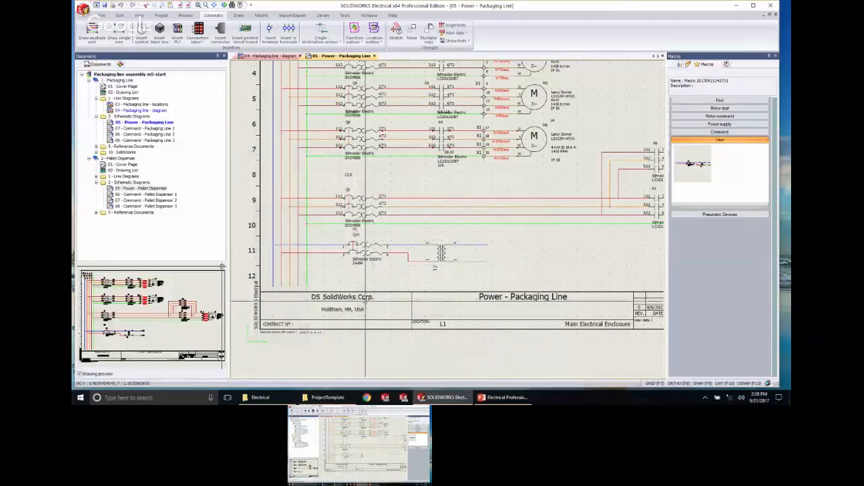
Inspect the pasted breaker and transformer circuit, and look up the corresponding component marks in the 04 - Packaging line - diagram.
{"action": "scroll", "coordinate": [366, 250], "scroll_direction": "up", "scroll_amount": 4}
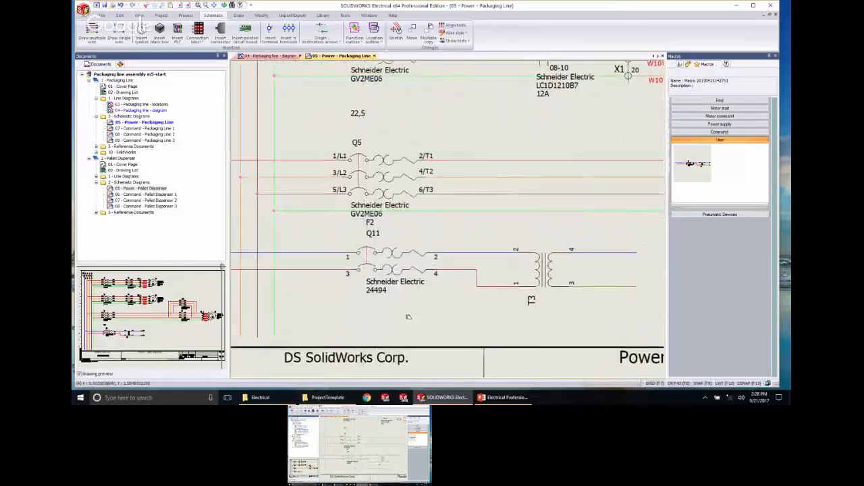
{"action": "middle_click_drag", "start_coordinate": [408, 316], "coordinate": [425, 297]}
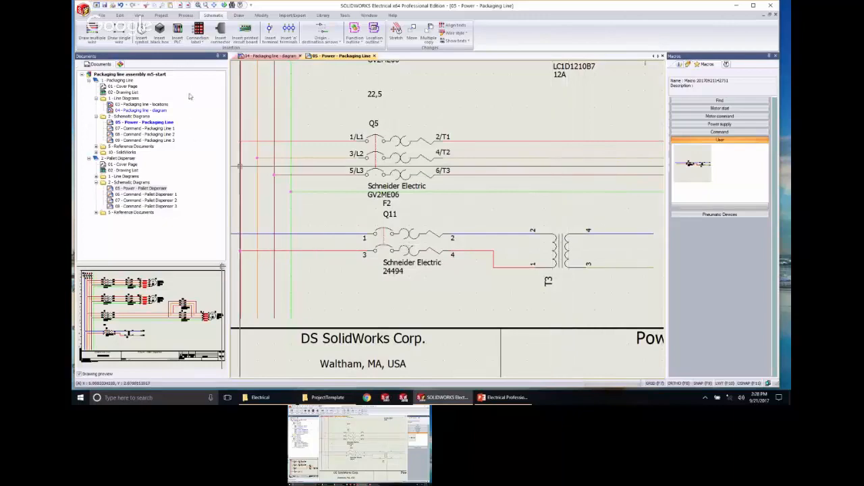
{"action": "left_click", "coordinate": [270, 57]}
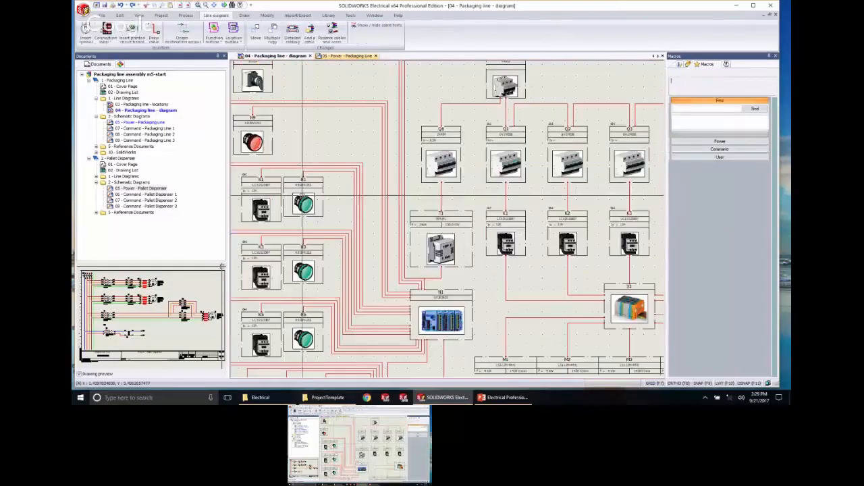
{"action": "middle_click_drag", "start_coordinate": [425, 214], "coordinate": [413, 315]}
{"action": "scroll", "coordinate": [409, 294], "scroll_direction": "up", "scroll_amount": 2}
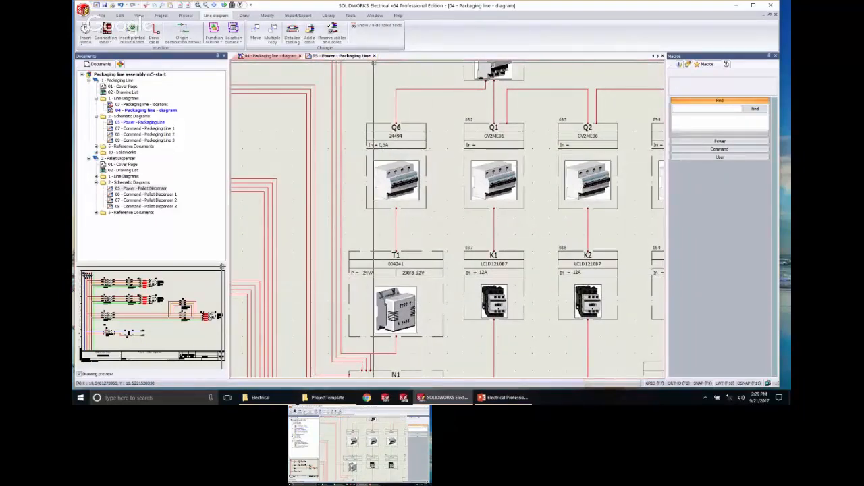
In the Packaging Line power schematic, set the pasted breaker's mark number to 6 and associate it with the existing Q6 component.
{"action": "left_click", "coordinate": [343, 56]}
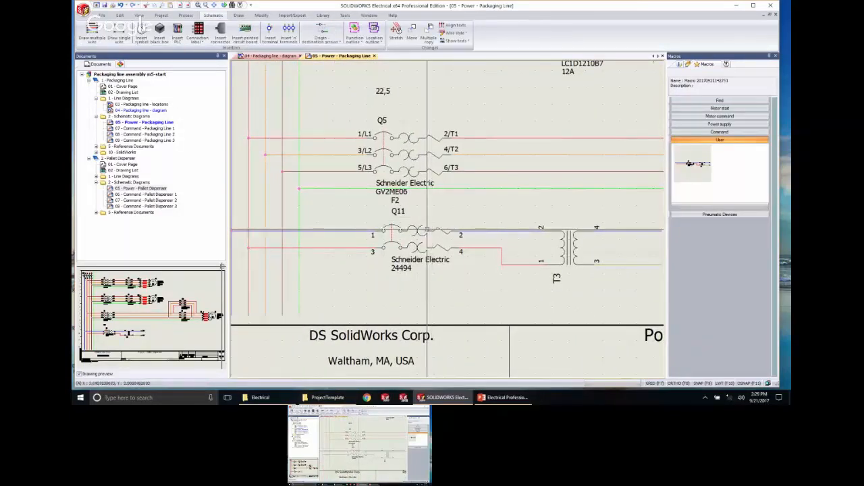
{"action": "right_click", "coordinate": [427, 229]}
{"action": "left_click", "coordinate": [442, 236]}
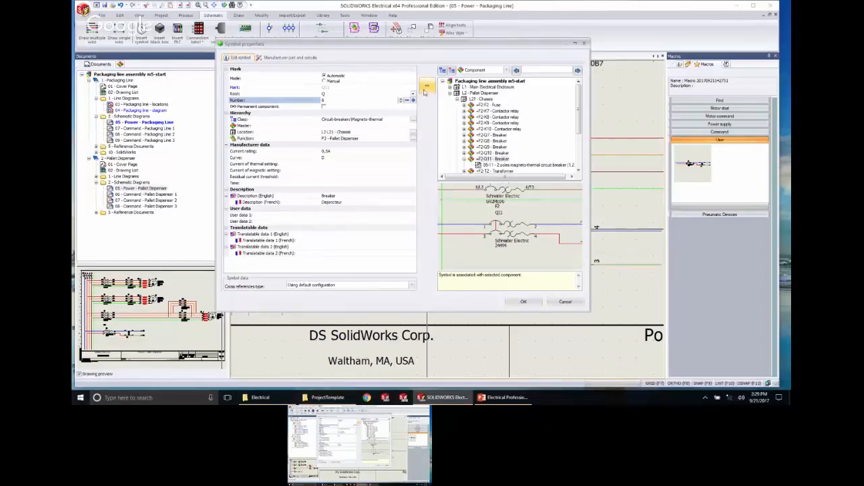
{"action": "left_click", "coordinate": [425, 89]}
{"action": "left_click", "coordinate": [522, 301]}
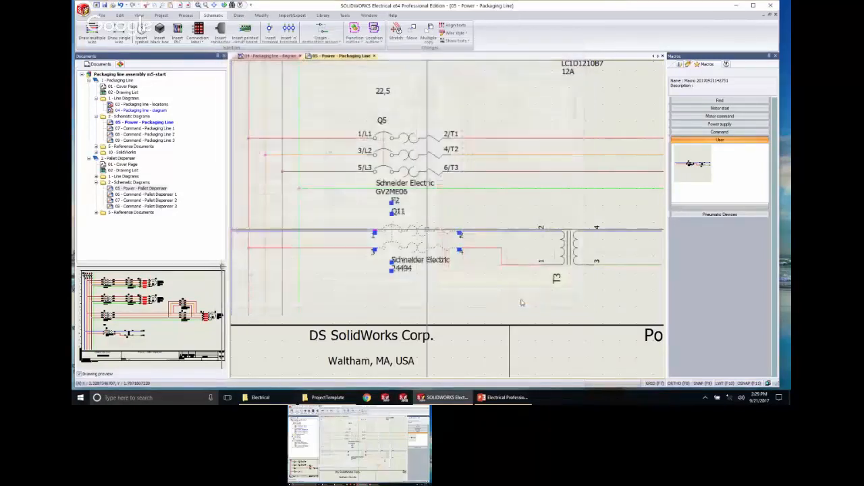
Set the pasted transformer's mark number to 1 and associate it with the existing T1 component.
{"action": "right_click", "coordinate": [573, 252]}
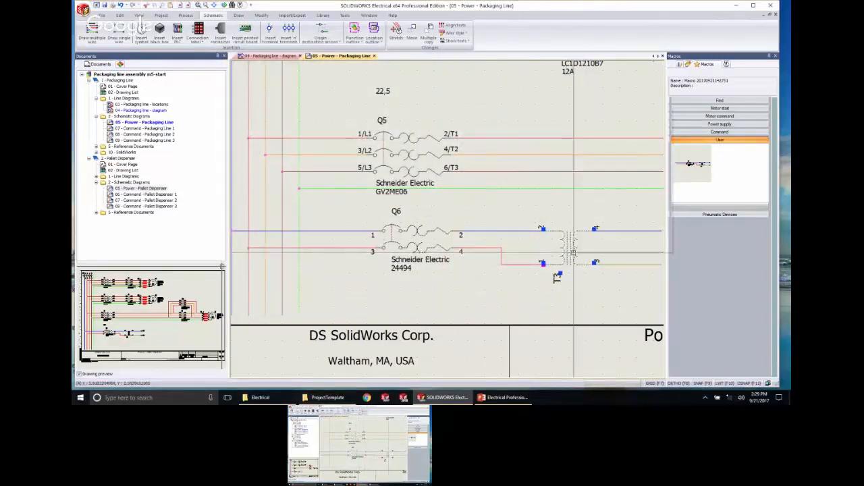
{"action": "left_click", "coordinate": [601, 110]}
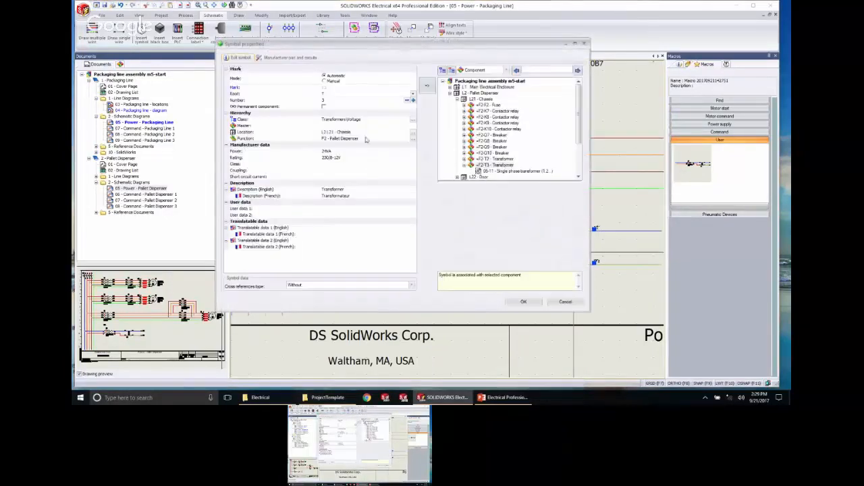
{"action": "left_click", "coordinate": [330, 100]}
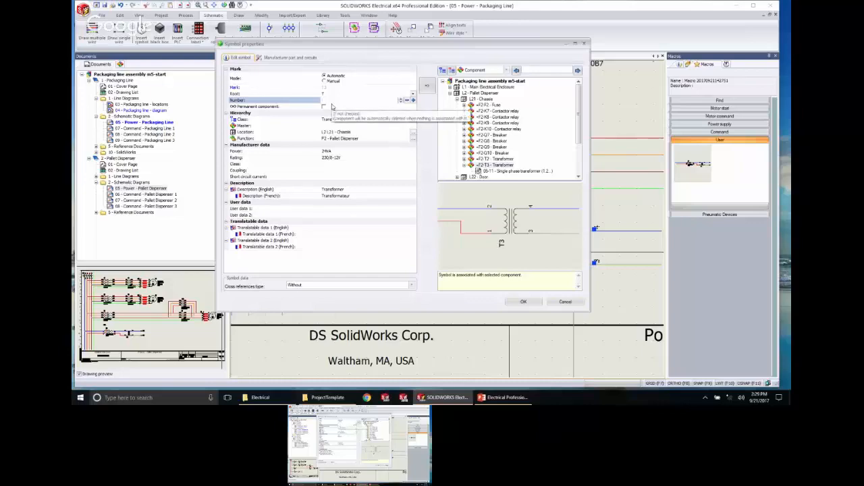
{"action": "type", "text": "1"}
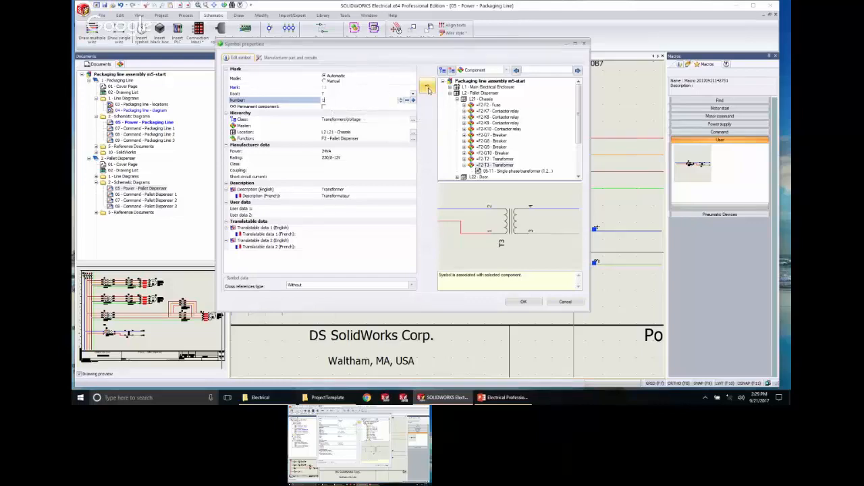
{"action": "left_click", "coordinate": [523, 302]}
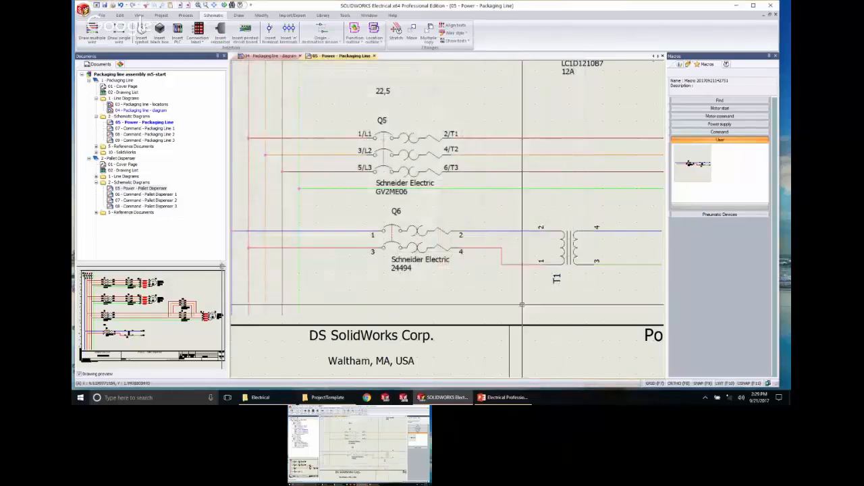
Find the new macro among the unclassed elements in the macros manager, widening the Name column to read it, and close the manager.
{"action": "scroll", "coordinate": [556, 279], "scroll_direction": "down", "scroll_amount": 2}
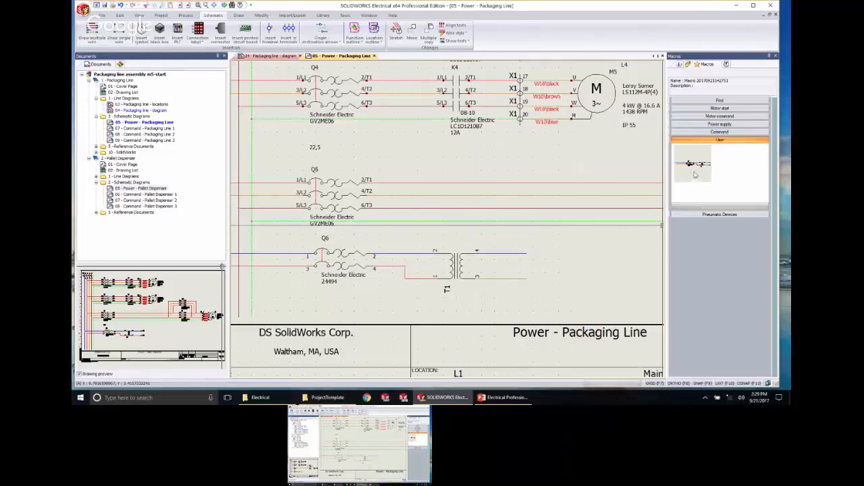
{"action": "left_click", "coordinate": [323, 14]}
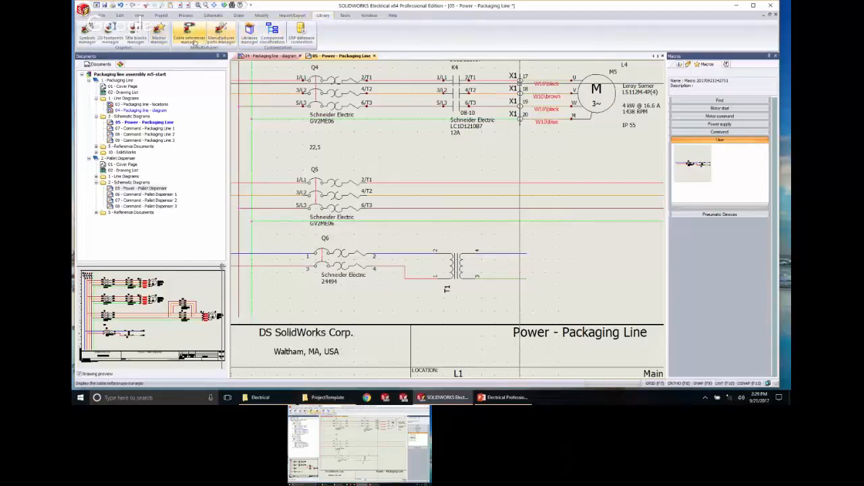
{"action": "left_click", "coordinate": [158, 32]}
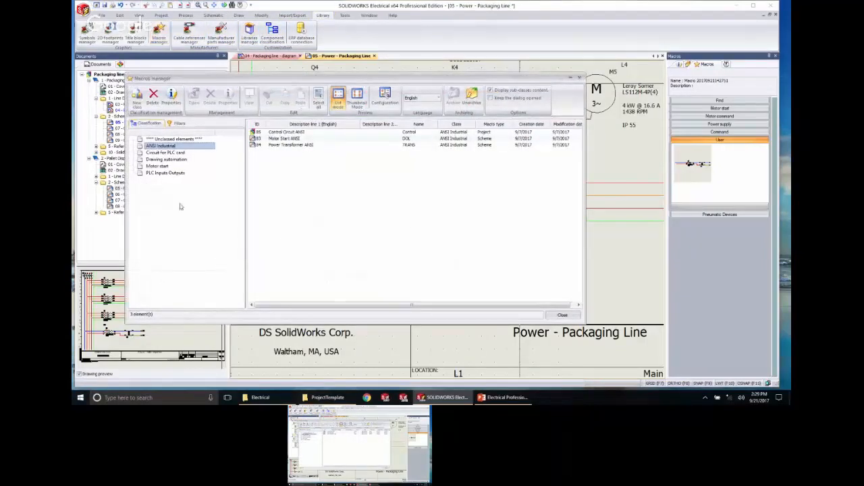
{"action": "left_click", "coordinate": [182, 139]}
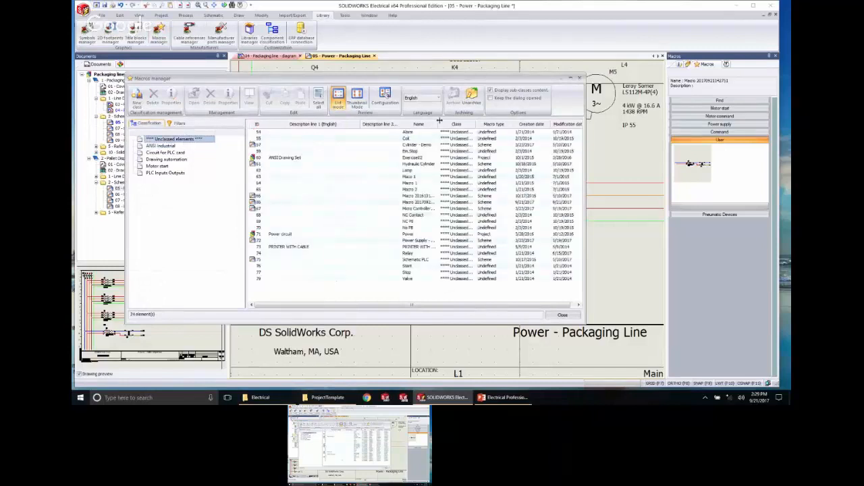
{"action": "left_click_drag", "start_coordinate": [436, 121], "coordinate": [475, 130]}
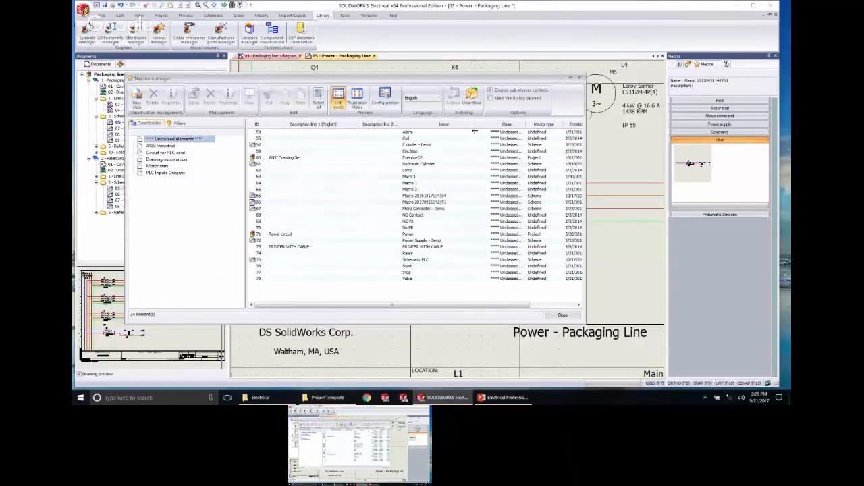
{"action": "left_click", "coordinate": [437, 202]}
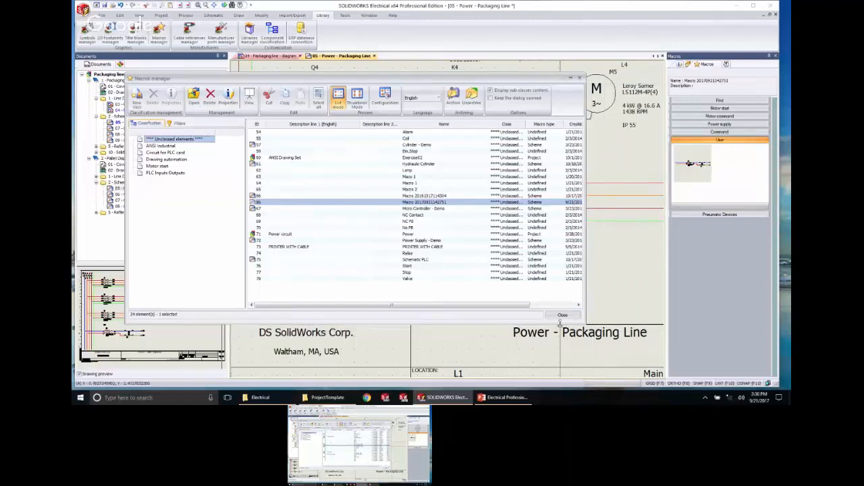
{"action": "left_click", "coordinate": [561, 315]}
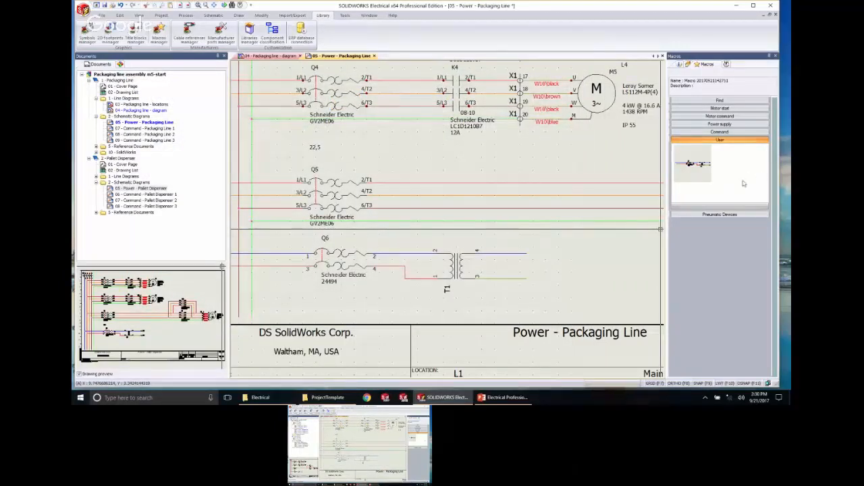
Delete the new transformer circuit macro permanently from the User group.
{"action": "right_click", "coordinate": [707, 170]}
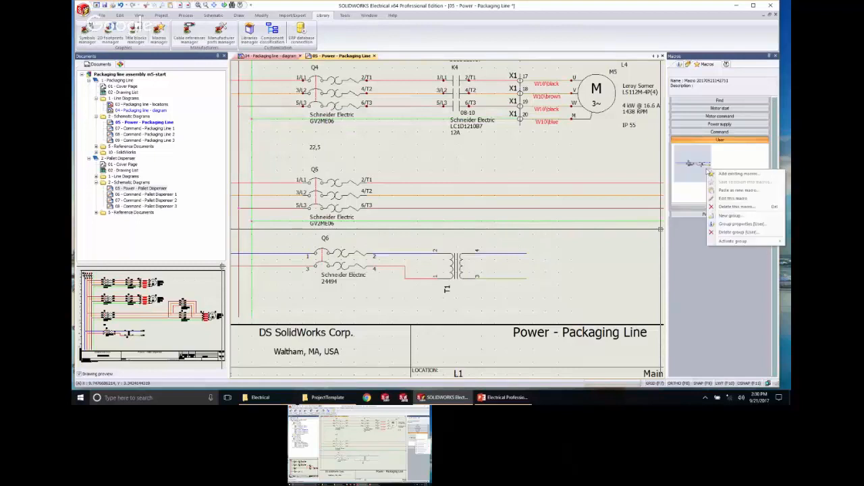
{"action": "left_click", "coordinate": [735, 206]}
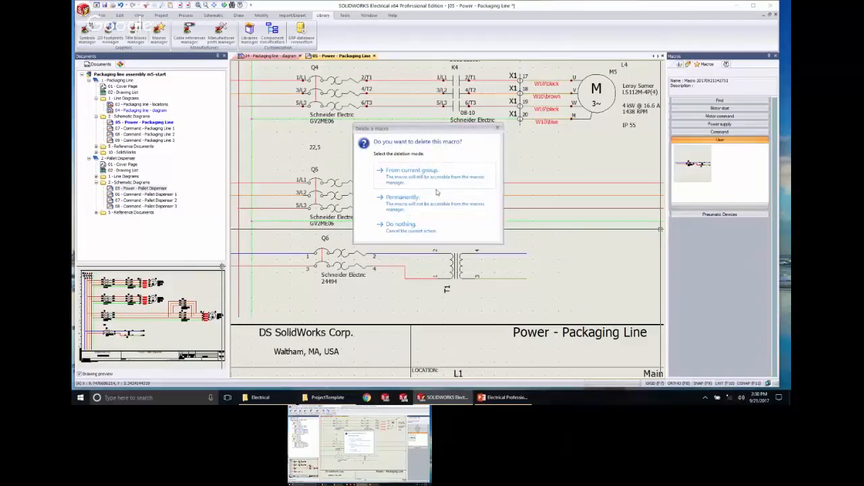
{"action": "left_click", "coordinate": [414, 208]}
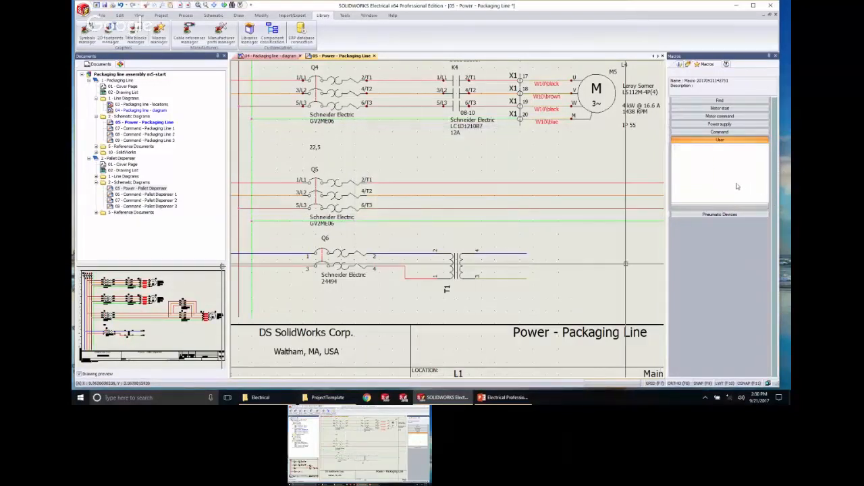
Collapse the User group in the macros list.
{"action": "left_click", "coordinate": [475, 216]}
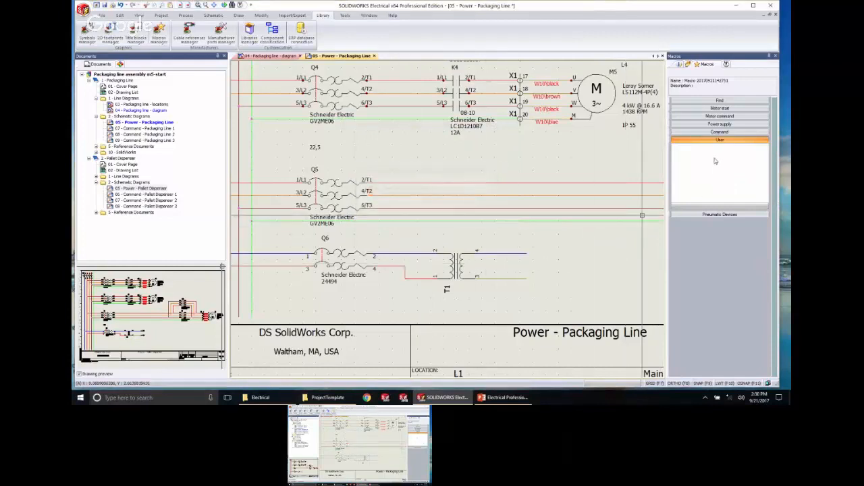
{"action": "left_click", "coordinate": [721, 140]}
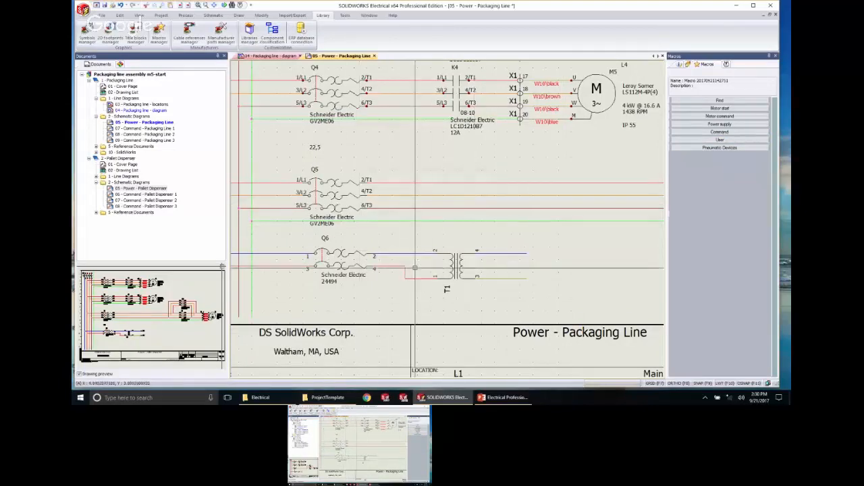
{"action": "scroll", "coordinate": [539, 290], "scroll_direction": "down", "scroll_amount": 1}
{"action": "middle_click_drag", "start_coordinate": [539, 290], "coordinate": [523, 241]}
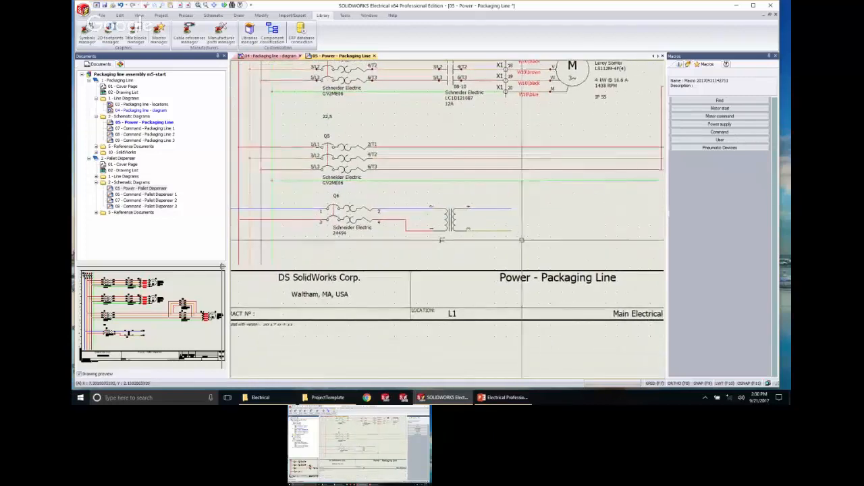
{"action": "left_click_drag", "start_coordinate": [561, 246], "coordinate": [301, 197]}
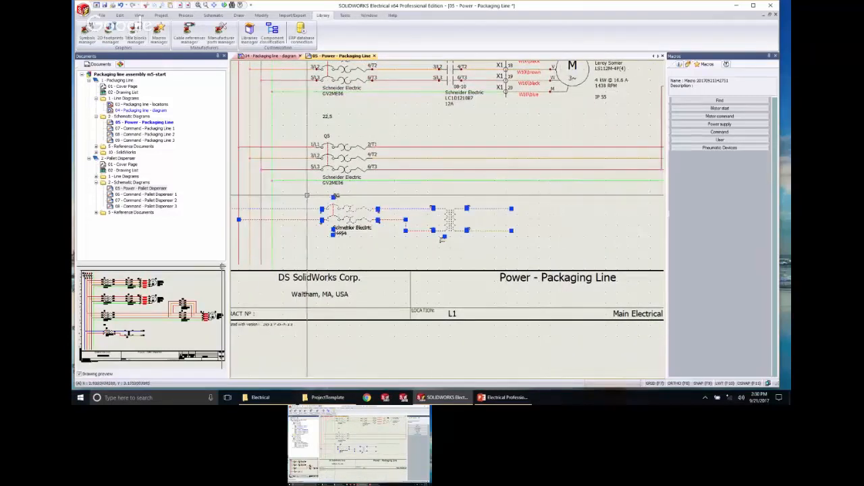
{"action": "key", "text": "ctrl+c"}
{"action": "key", "text": "Return"}
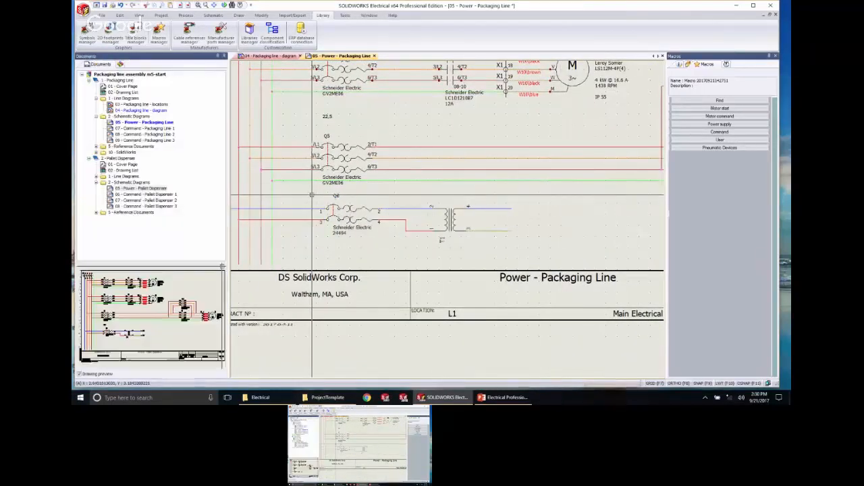
{"action": "key", "text": "ctrl+v"}
{"action": "middle_click_drag", "start_coordinate": [397, 270], "coordinate": [478, 275]}
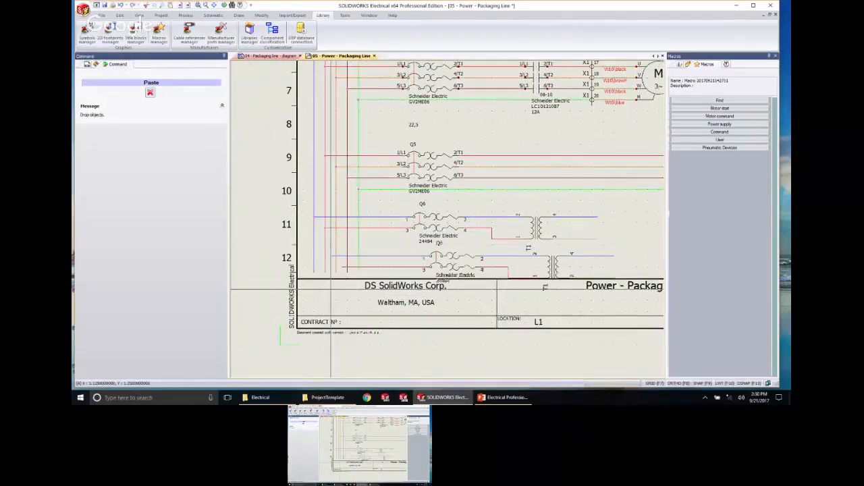
{"action": "key", "text": "Escape"}
Open the 07 - Command - Packaging Line 1 schematic, the next drawing in the book.
{"action": "middle_click_drag", "start_coordinate": [568, 291], "coordinate": [508, 303]}
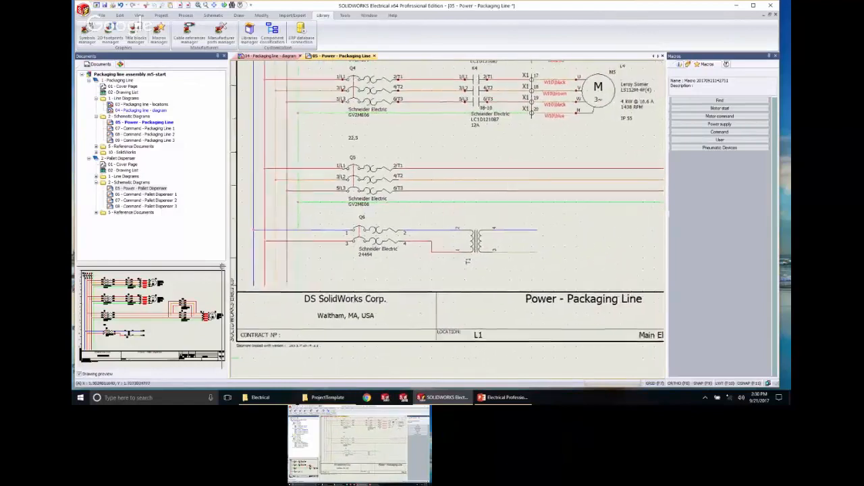
{"action": "middle_click_drag", "start_coordinate": [569, 249], "coordinate": [566, 250]}
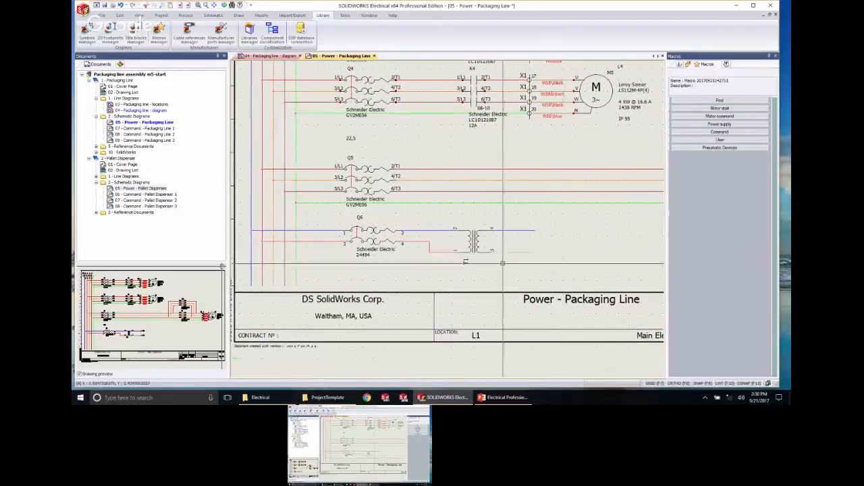
{"action": "scroll", "coordinate": [418, 295], "scroll_direction": "down", "scroll_amount": 3}
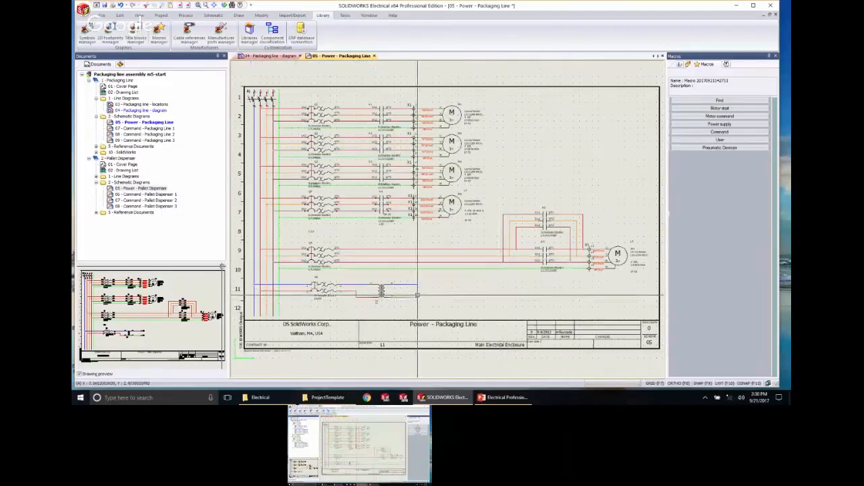
{"action": "scroll", "coordinate": [417, 295], "scroll_direction": "up", "scroll_amount": 2}
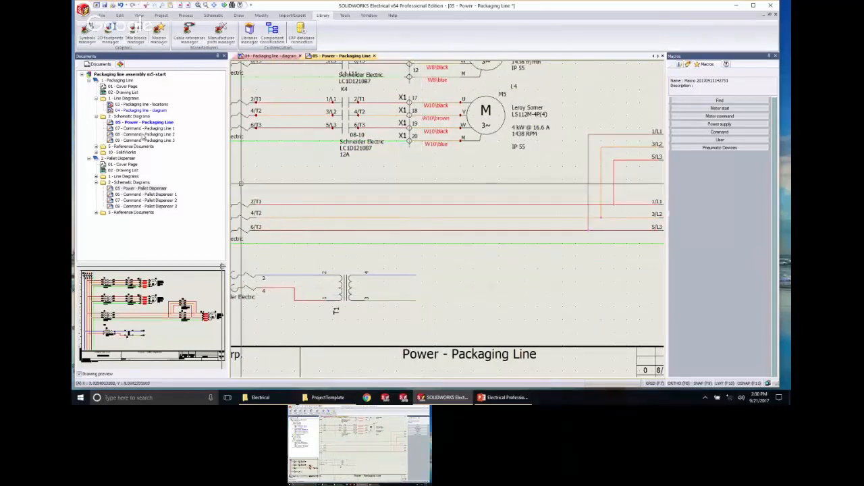
{"action": "left_click", "coordinate": [141, 128]}
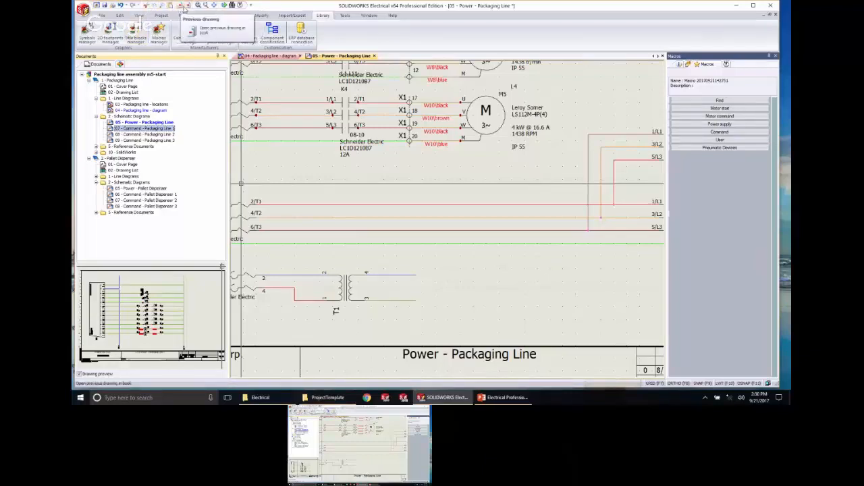
{"action": "left_click", "coordinate": [189, 7]}
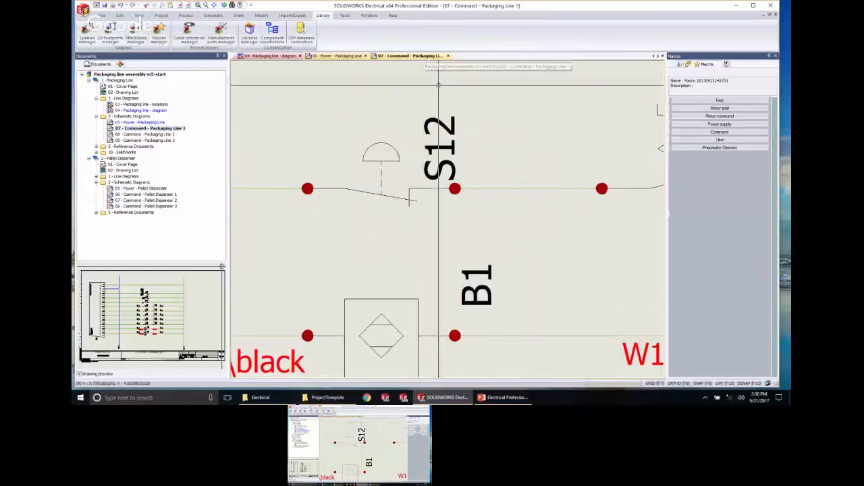
Examine the N1 PLC's input and output circuits in the PLCs manager, widening the Description column, and close the manager.
{"action": "scroll", "coordinate": [453, 238], "scroll_direction": "down", "scroll_amount": 5}
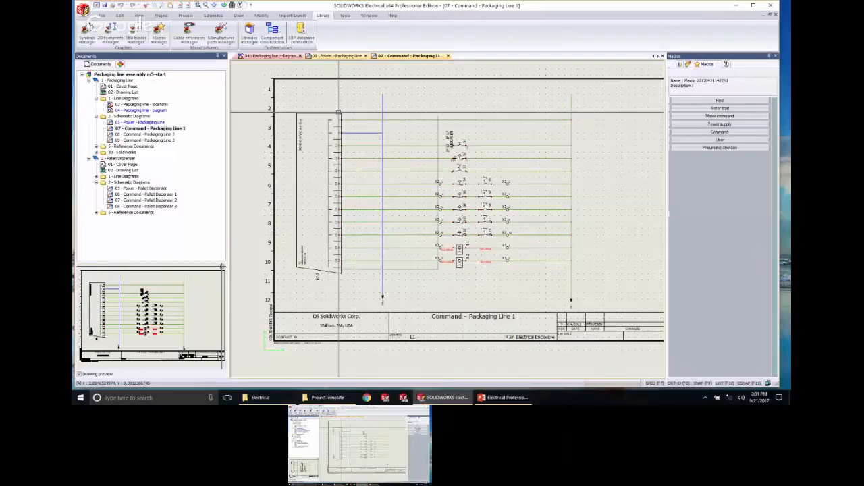
{"action": "right_click", "coordinate": [338, 113]}
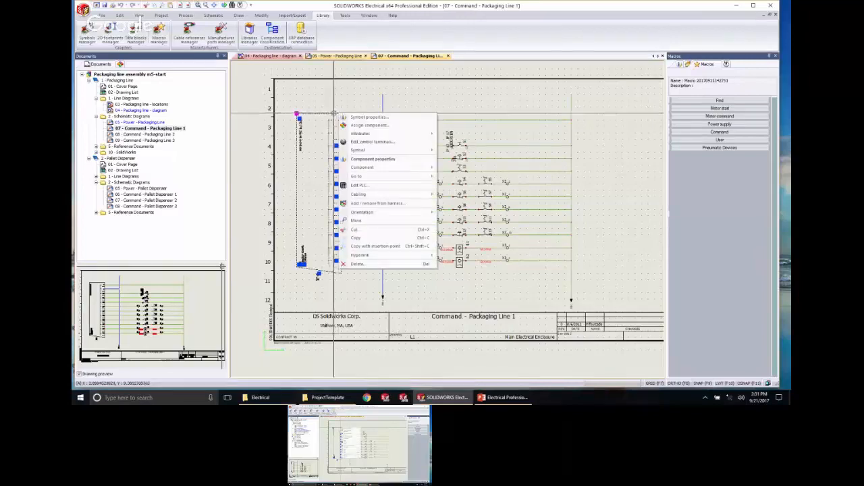
{"action": "left_click", "coordinate": [362, 188]}
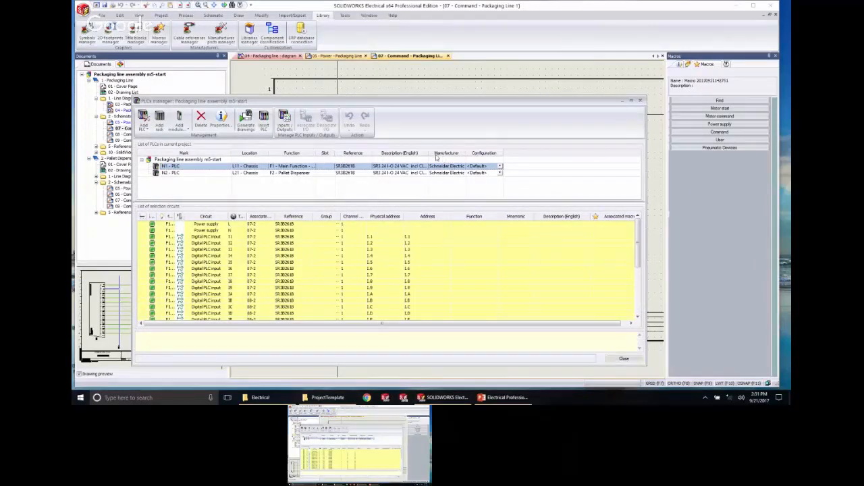
{"action": "left_click_drag", "start_coordinate": [429, 153], "coordinate": [457, 152]}
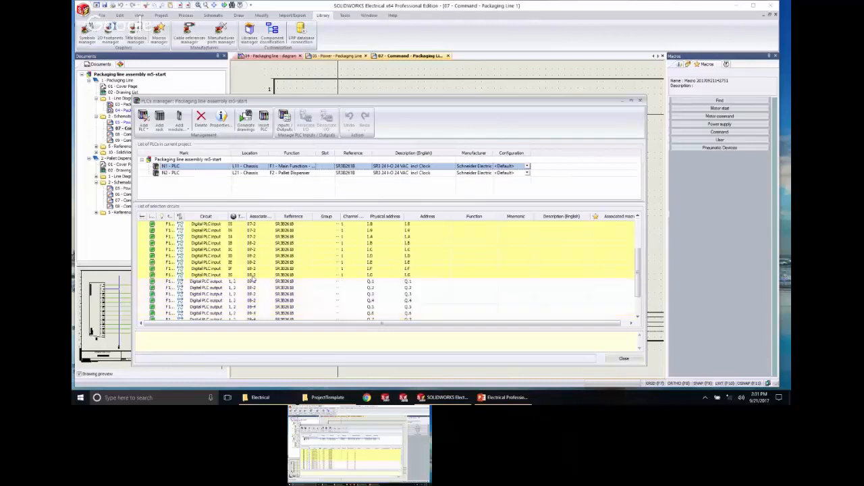
{"action": "scroll", "coordinate": [243, 243], "scroll_direction": "down", "scroll_amount": 3}
{"action": "scroll", "coordinate": [529, 258], "scroll_direction": "down", "scroll_amount": 2}
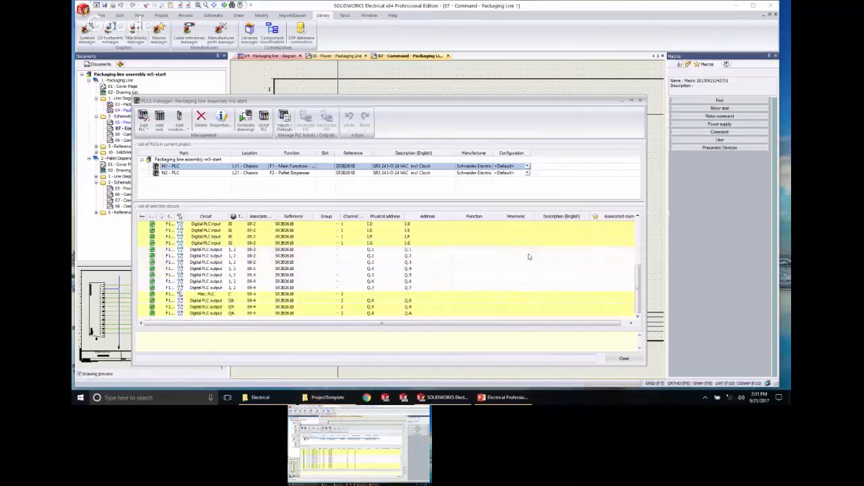
{"action": "scroll", "coordinate": [526, 270], "scroll_direction": "up", "scroll_amount": 5}
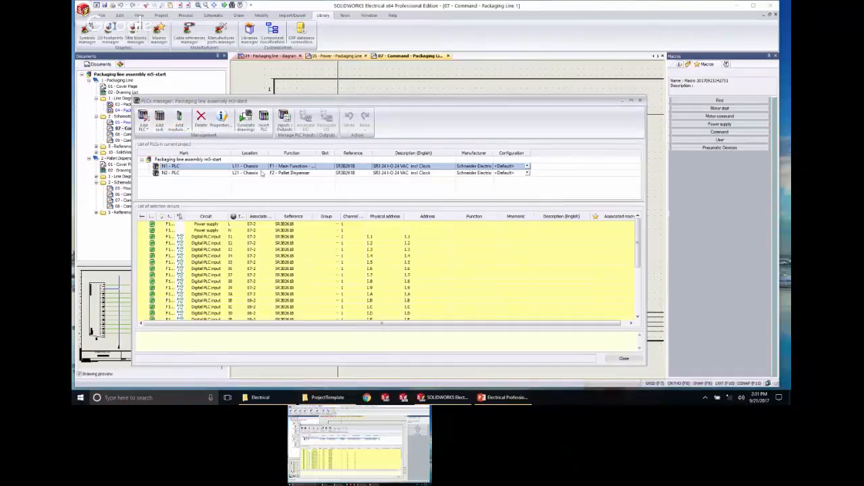
{"action": "scroll", "coordinate": [452, 313], "scroll_direction": "down", "scroll_amount": 1}
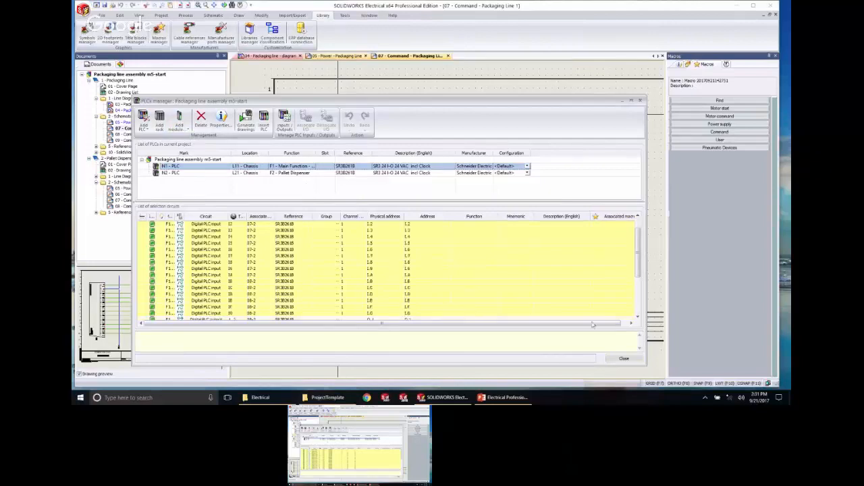
{"action": "left_click", "coordinate": [627, 362]}
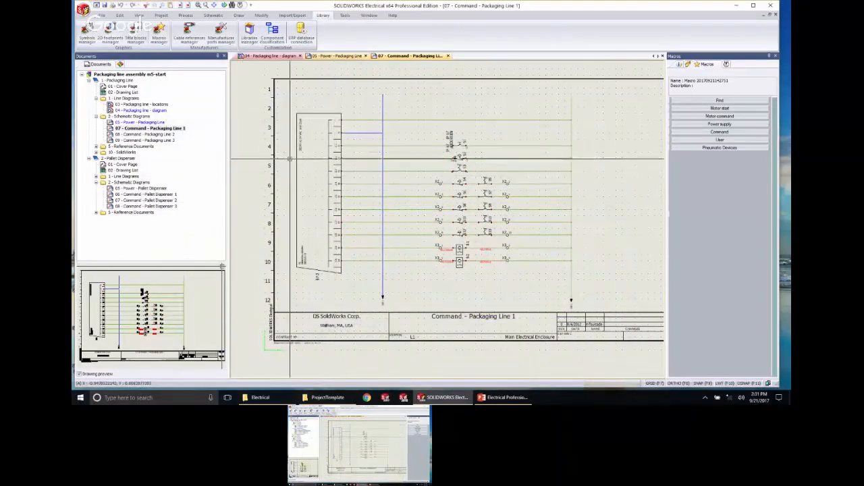
Examine how the N1 PLC's connections continue across the Command - Packaging Line 1 and Command - Packaging Line 2 schematics.
{"action": "scroll", "coordinate": [309, 159], "scroll_direction": "up", "scroll_amount": 2}
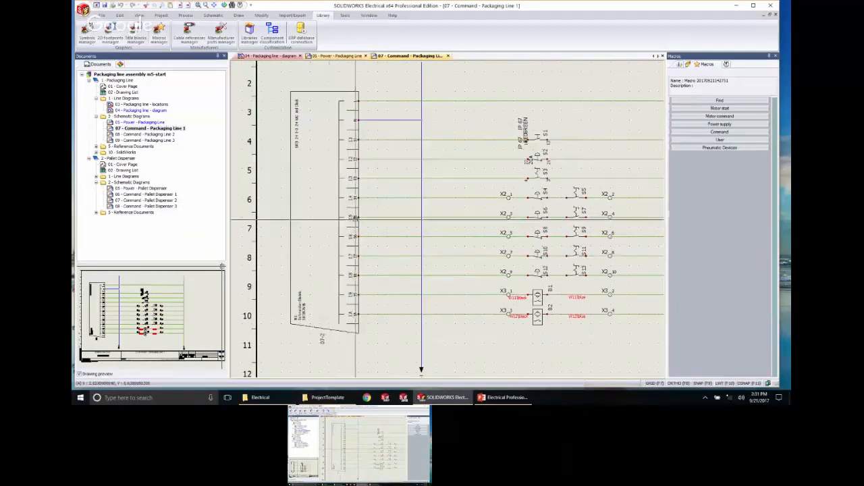
{"action": "scroll", "coordinate": [341, 115], "scroll_direction": "up", "scroll_amount": 1}
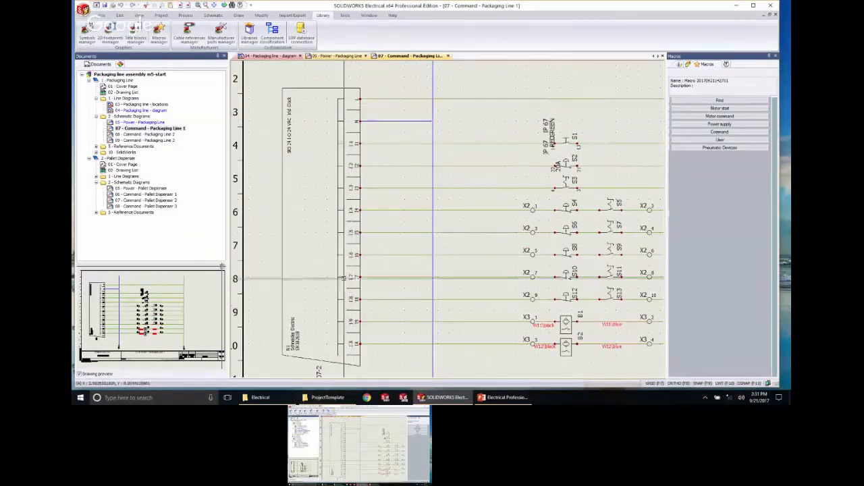
{"action": "double_click", "coordinate": [153, 135]}
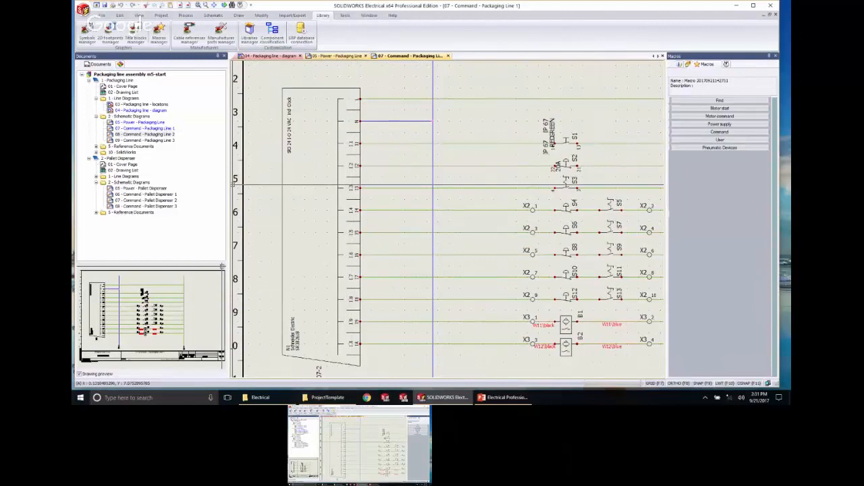
{"action": "scroll", "coordinate": [515, 163], "scroll_direction": "up", "scroll_amount": 5}
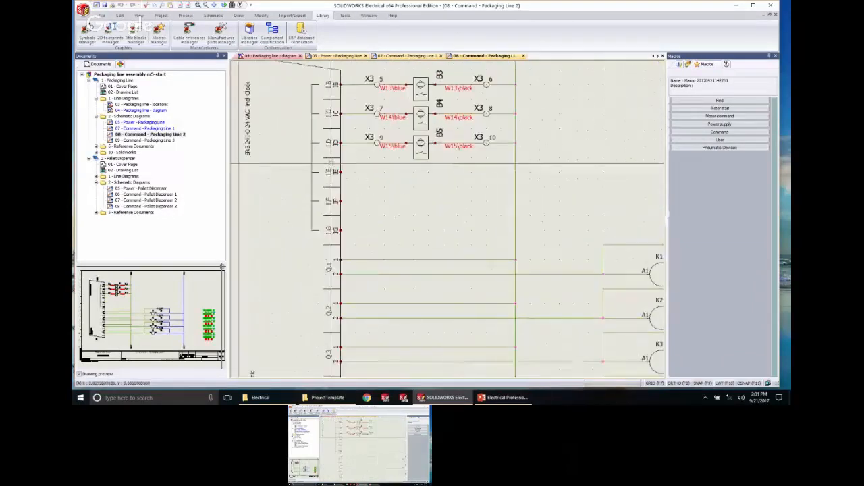
{"action": "middle_click_drag", "start_coordinate": [375, 212], "coordinate": [399, 274]}
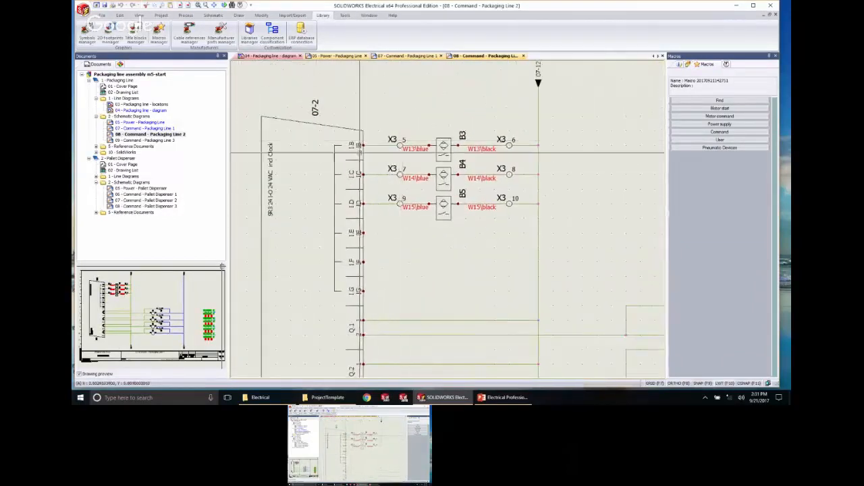
{"action": "scroll", "coordinate": [360, 152], "scroll_direction": "down", "scroll_amount": 3}
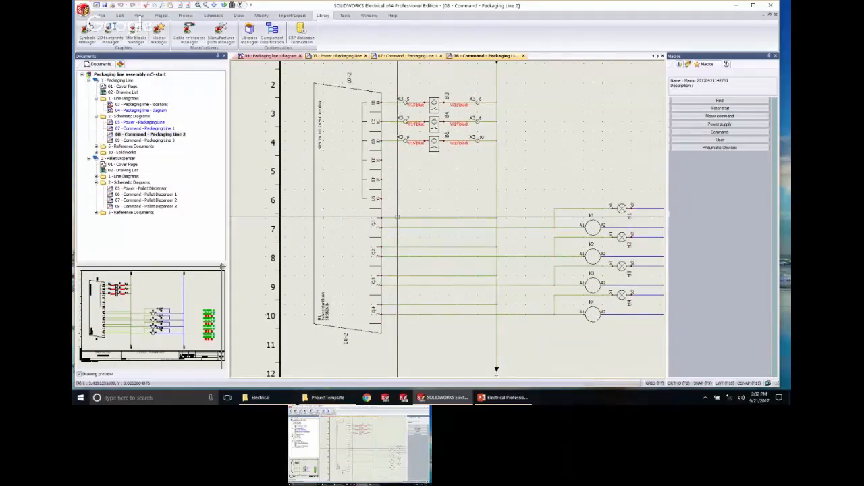
{"action": "left_click", "coordinate": [413, 56]}
{"action": "scroll", "coordinate": [418, 187], "scroll_direction": "down", "scroll_amount": 4}
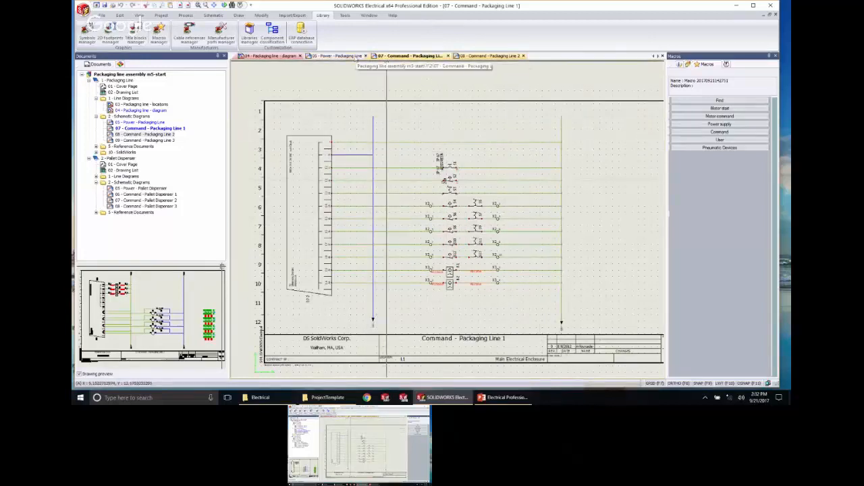
Return to the Power - Packaging Line schematic and open the origin - destination manager with the two drawings in vertical tiles.
{"action": "left_click", "coordinate": [362, 56]}
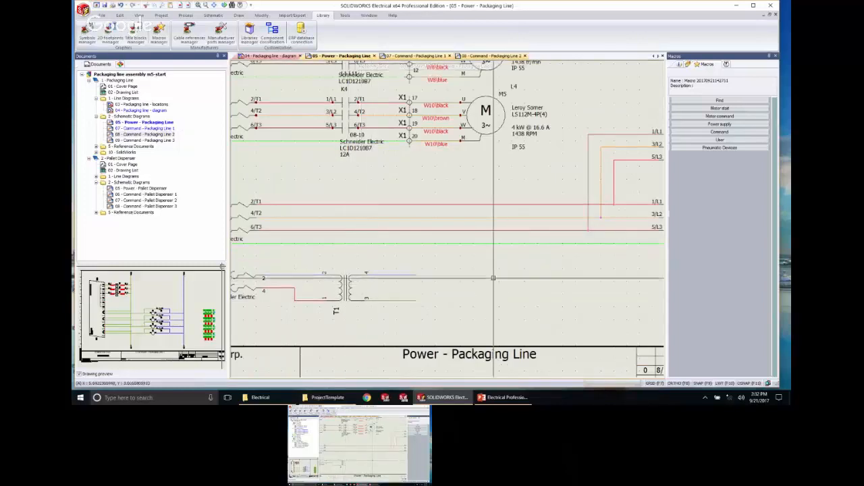
{"action": "left_click", "coordinate": [213, 15]}
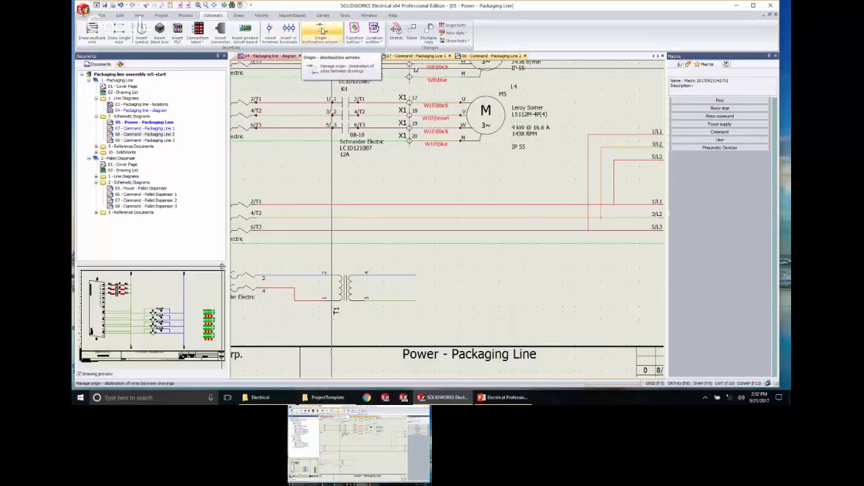
{"action": "left_click", "coordinate": [323, 30]}
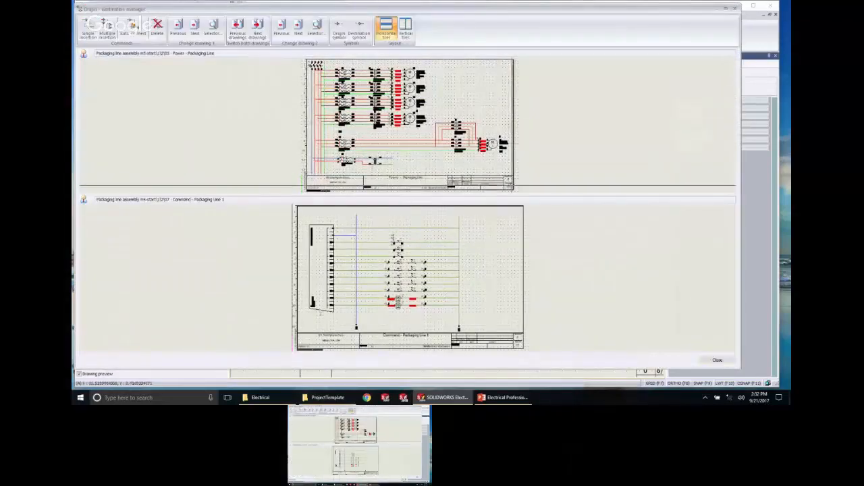
{"action": "left_click", "coordinate": [405, 30]}
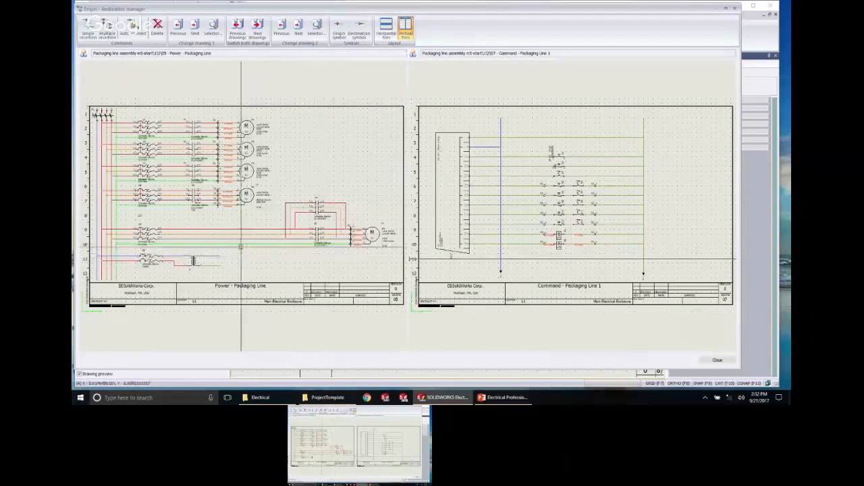
Insert a single origin-destination arrow pair from the T1 transformer's terminal 4 wire to the upper end of the blue vertical wire in Command - Packaging Line 1.
{"action": "scroll", "coordinate": [240, 246], "scroll_direction": "up", "scroll_amount": 4}
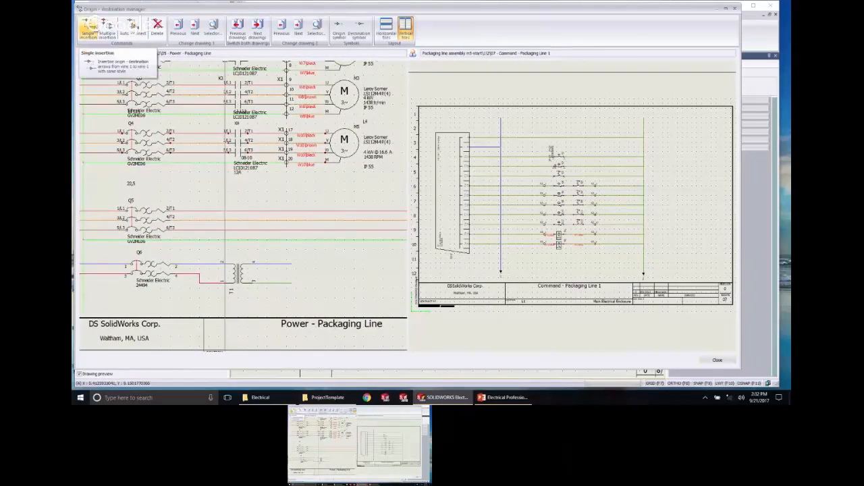
{"action": "left_click", "coordinate": [90, 27]}
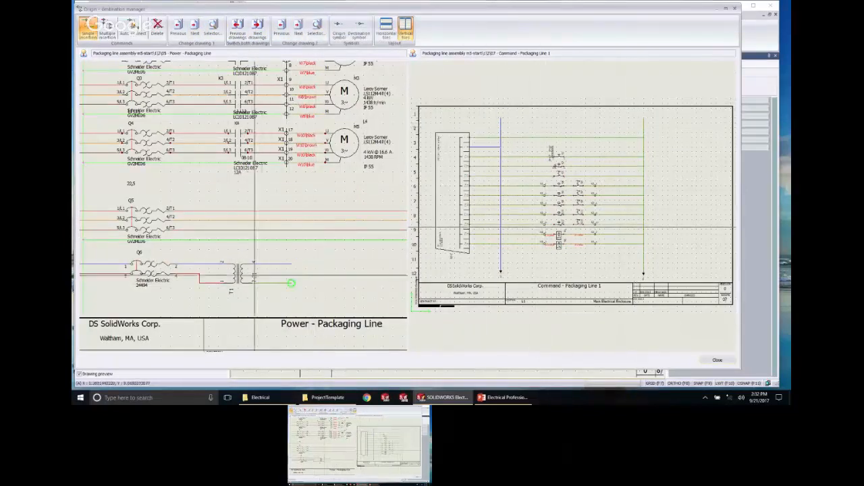
{"action": "middle_click_drag", "start_coordinate": [291, 286], "coordinate": [397, 232]}
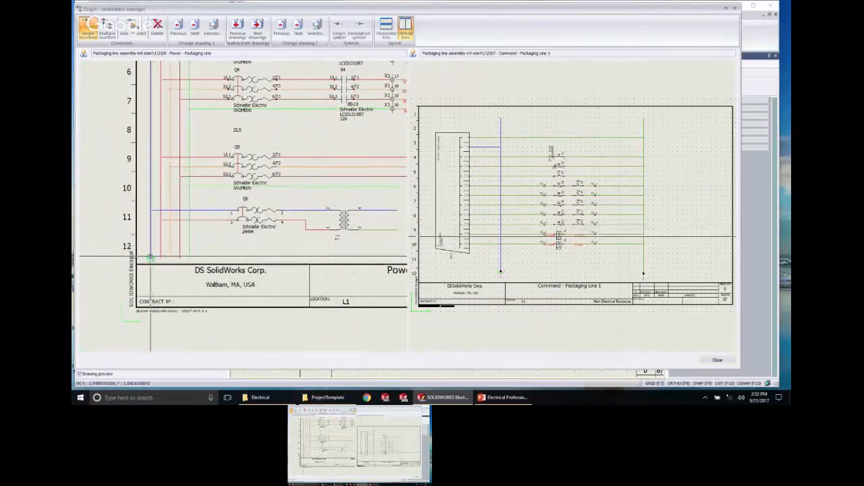
{"action": "middle_click_drag", "start_coordinate": [336, 225], "coordinate": [234, 238]}
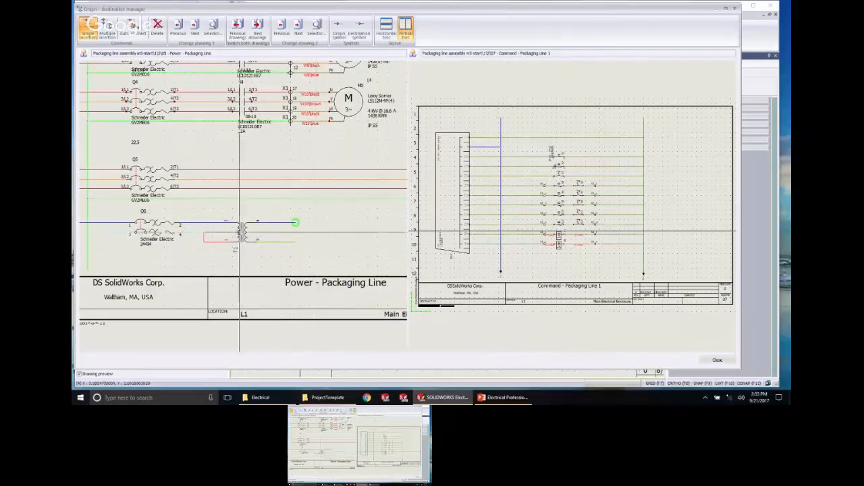
{"action": "left_click", "coordinate": [295, 222]}
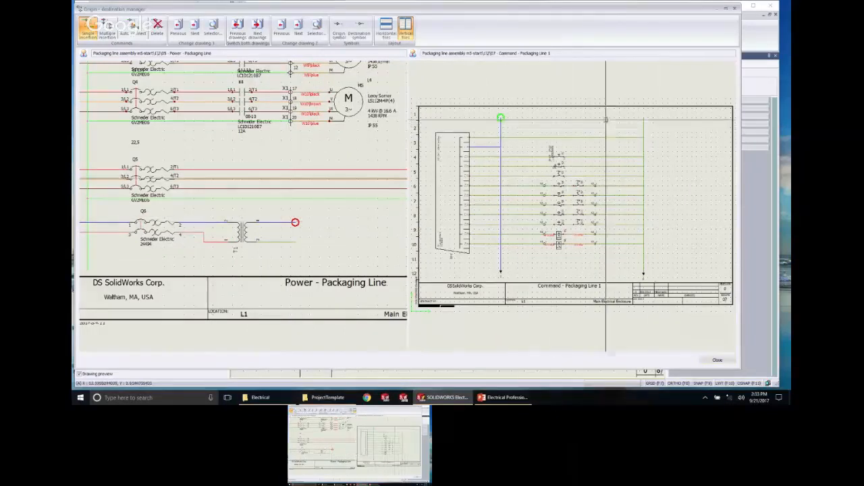
{"action": "mouse_move", "coordinate": [171, 242]}
{"action": "middle_mouse_down"}
{"action": "mouse_move", "coordinate": [416, 236]}
{"action": "mouse_move", "coordinate": [181, 228]}
{"action": "middle_mouse_up"}
{"action": "left_click", "coordinate": [329, 205]}
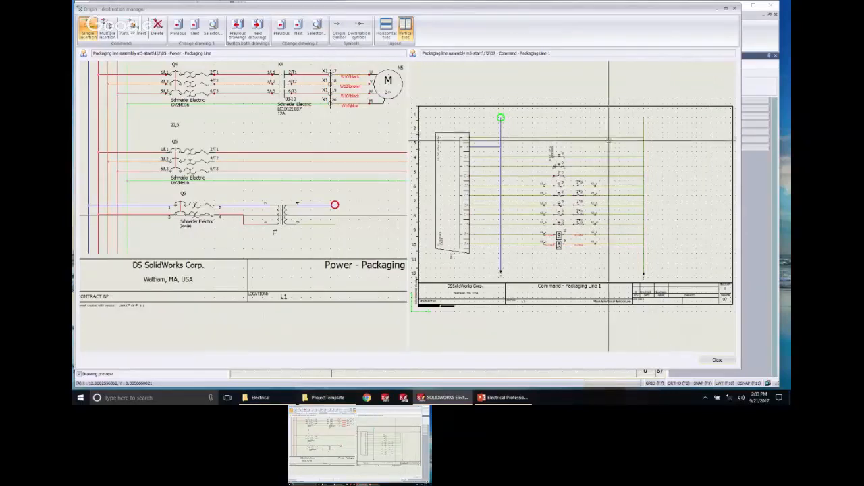
{"action": "left_click", "coordinate": [502, 117]}
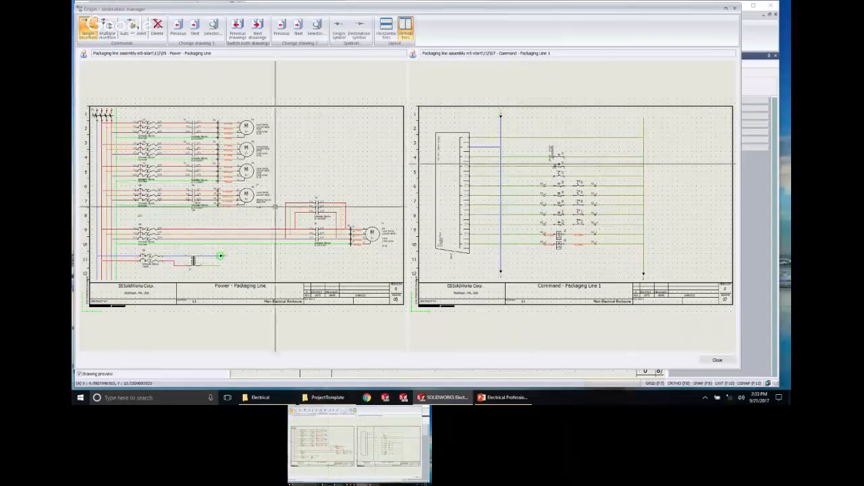
Link the T1 terminal 3 wire to the upper end of the green vertical wire in Command - Packaging Line 1 and close the origin - destination manager.
{"action": "scroll", "coordinate": [220, 257], "scroll_direction": "up", "scroll_amount": 1}
{"action": "middle_click_drag", "start_coordinate": [220, 257], "coordinate": [278, 198]}
{"action": "scroll", "coordinate": [278, 198], "scroll_direction": "up", "scroll_amount": 5}
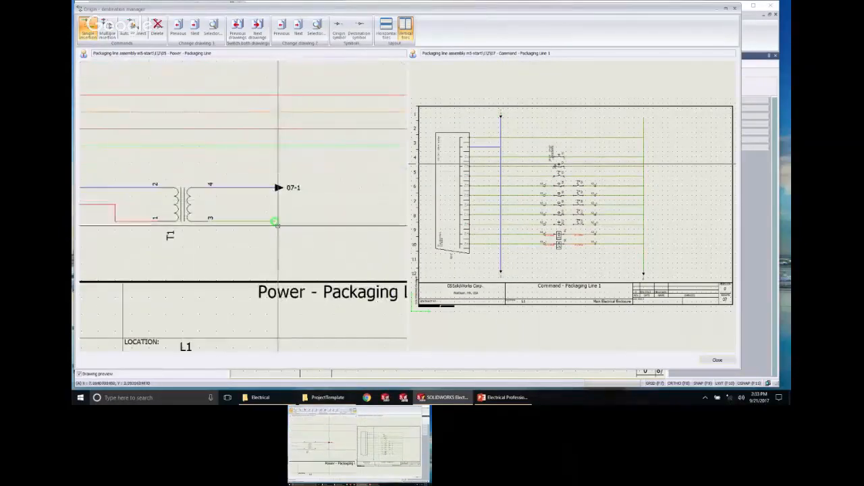
{"action": "left_click", "coordinate": [275, 220]}
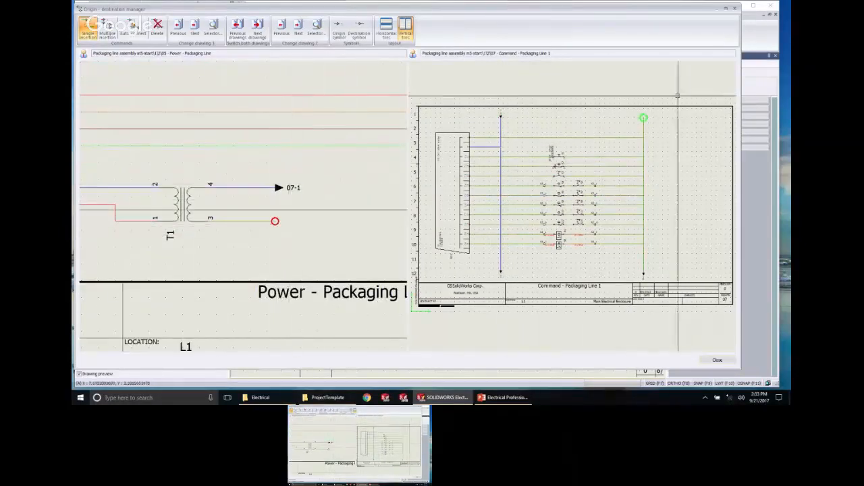
{"action": "left_click", "coordinate": [641, 117]}
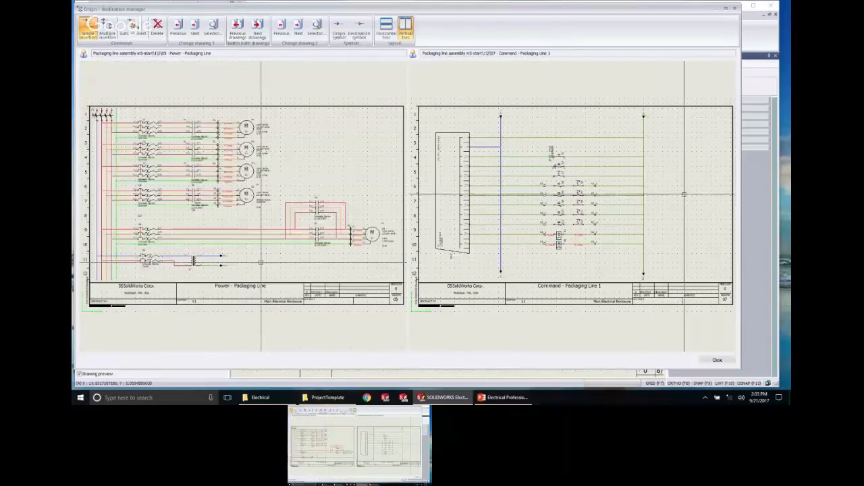
{"action": "left_click", "coordinate": [716, 361]}
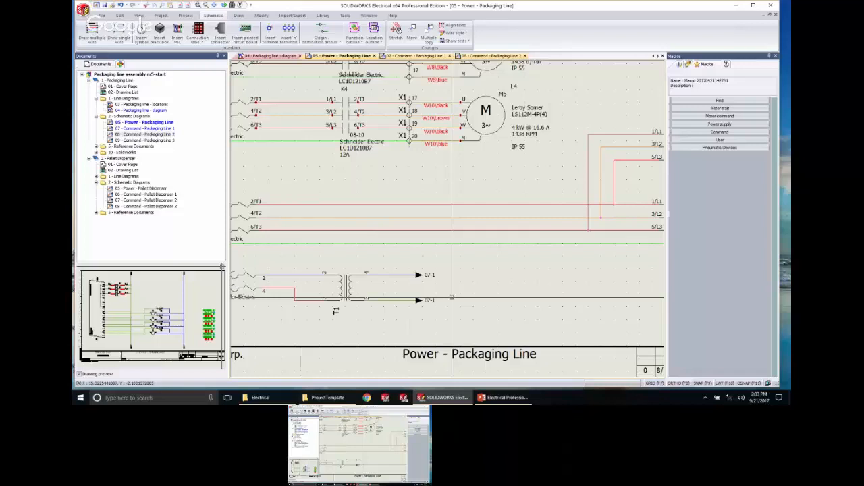
Follow the T1 terminal 4 arrow to its destination, and examine the K1 to K4 relay coils in Command - Packaging Line 2.
{"action": "scroll", "coordinate": [451, 297], "scroll_direction": "up", "scroll_amount": 3}
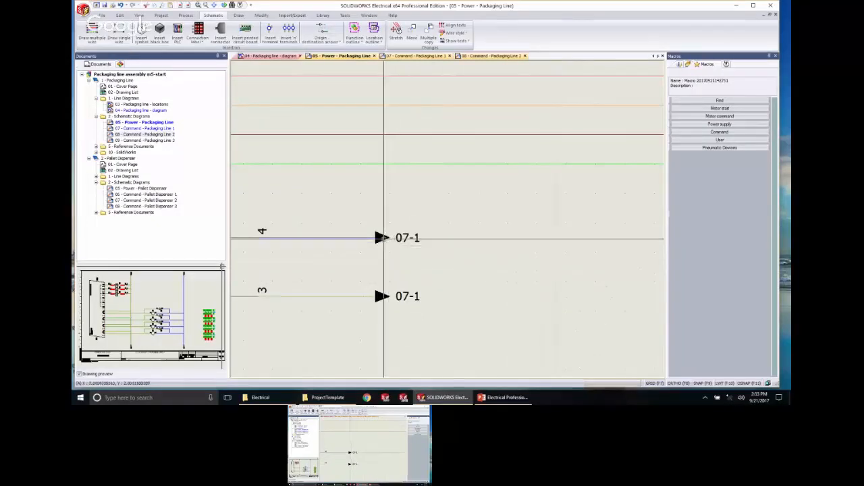
{"action": "left_click", "coordinate": [384, 238]}
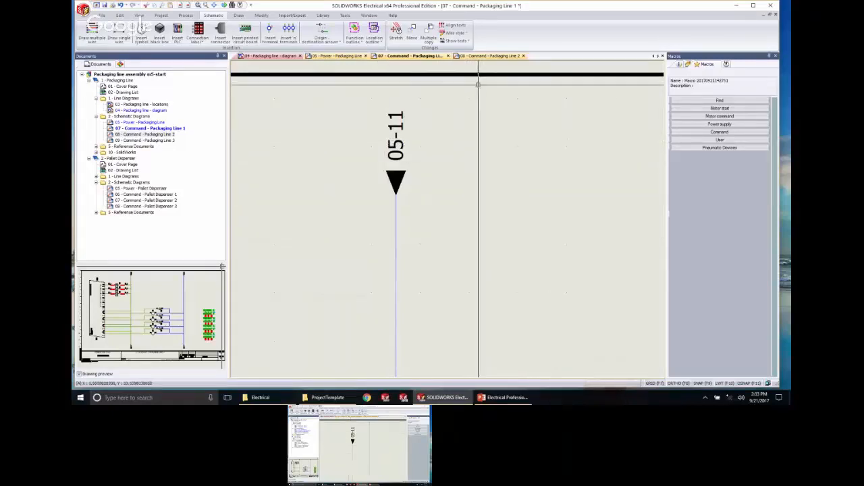
{"action": "left_click", "coordinate": [480, 56]}
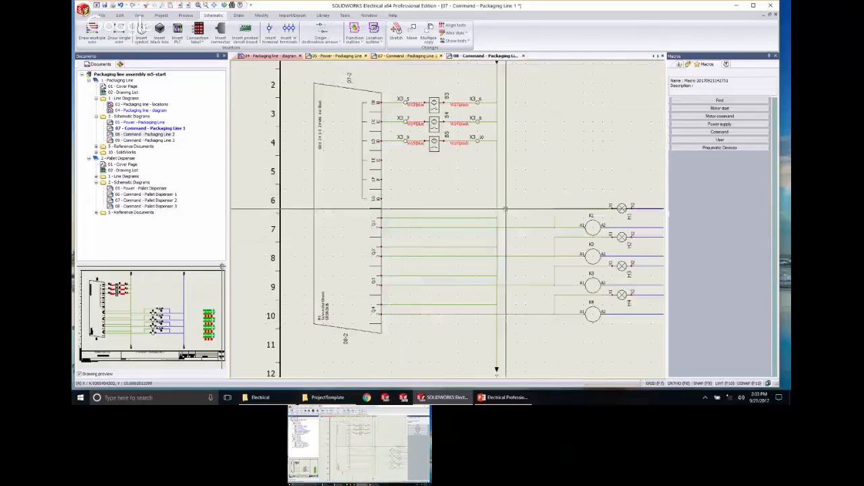
{"action": "middle_click_drag", "start_coordinate": [493, 213], "coordinate": [389, 175]}
{"action": "middle_click_drag", "start_coordinate": [527, 268], "coordinate": [482, 249]}
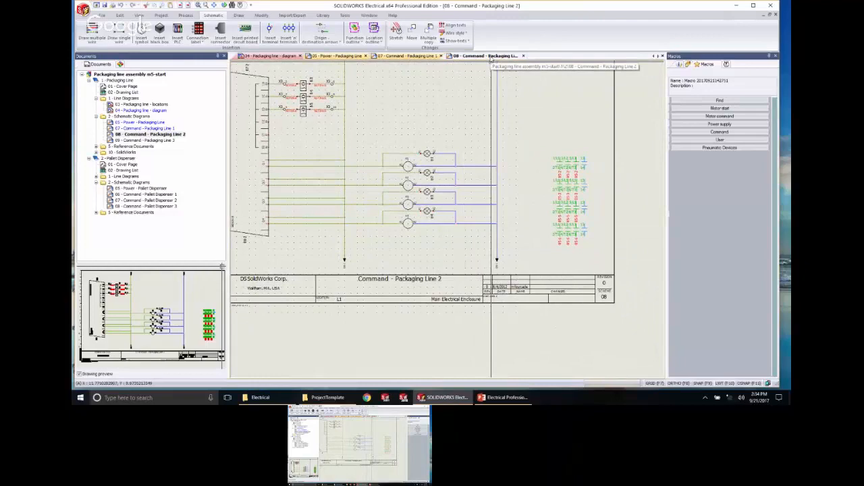
{"action": "scroll", "coordinate": [401, 198], "scroll_direction": "up", "scroll_amount": 3}
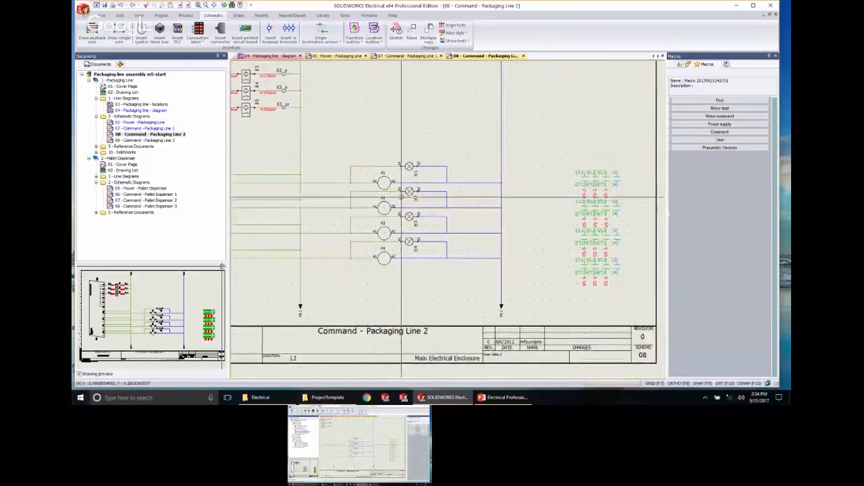
{"action": "scroll", "coordinate": [402, 198], "scroll_direction": "up", "scroll_amount": 1}
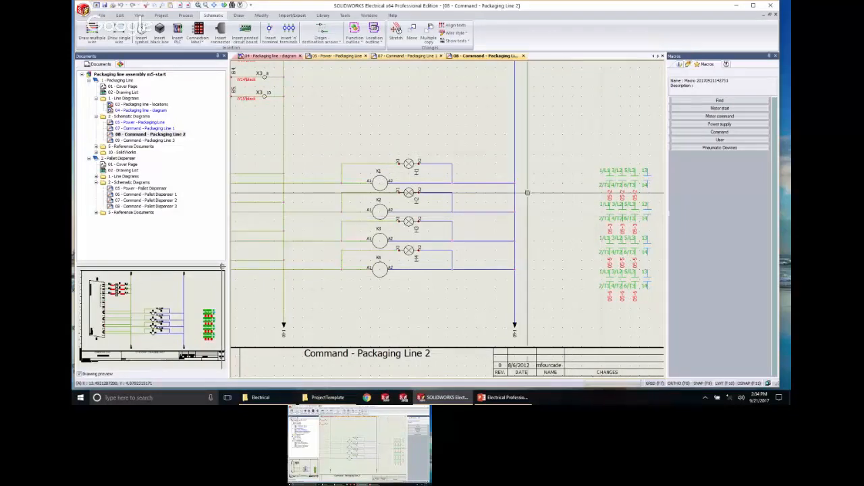
{"action": "middle_click_drag", "start_coordinate": [343, 230], "coordinate": [359, 231]}
{"action": "scroll", "coordinate": [403, 197], "scroll_direction": "up", "scroll_amount": 3}
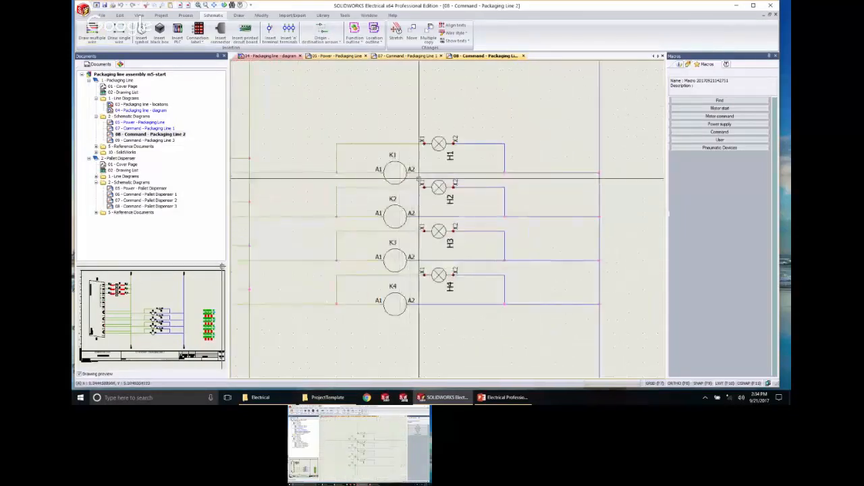
Expand the K1 contactor relay in the component tree and go from its coil to its 04-5 symbol in the Packaging line - diagram.
{"action": "left_click", "coordinate": [120, 65]}
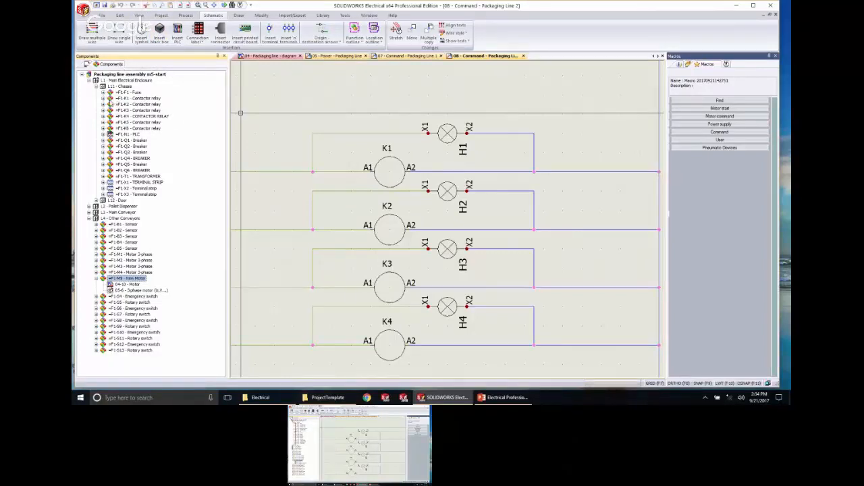
{"action": "left_click", "coordinate": [103, 99]}
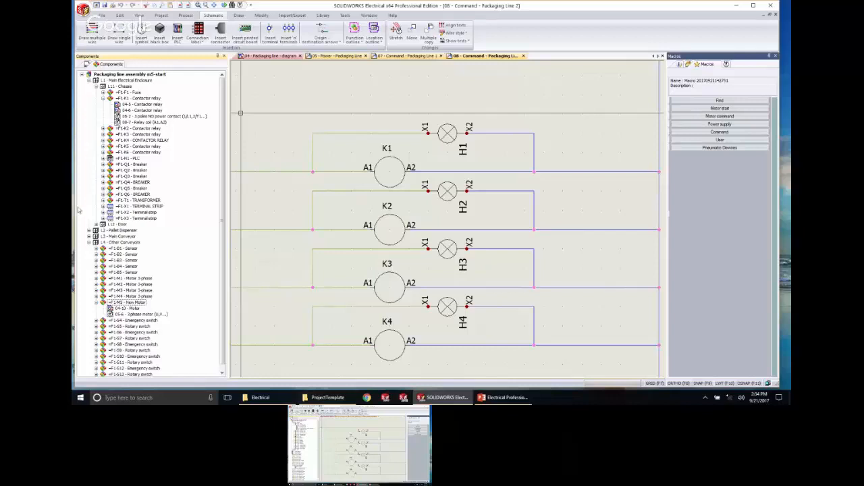
{"action": "right_click", "coordinate": [400, 163]}
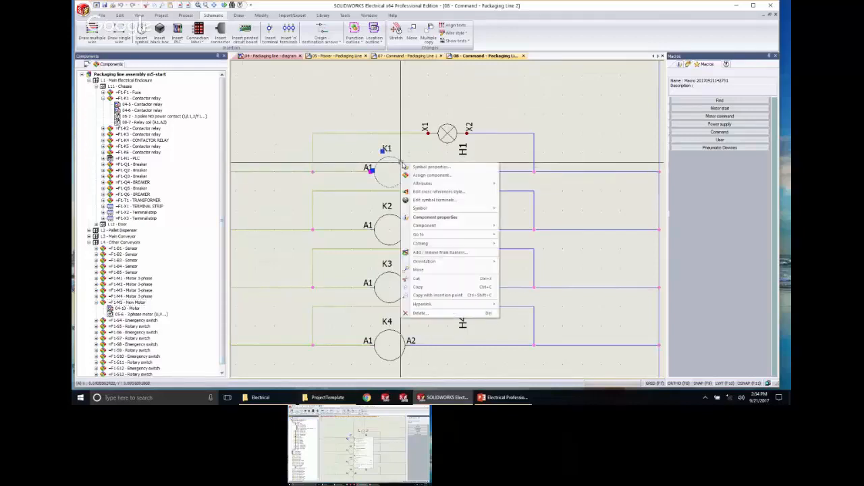
{"action": "mouse_move", "coordinate": [436, 234]}
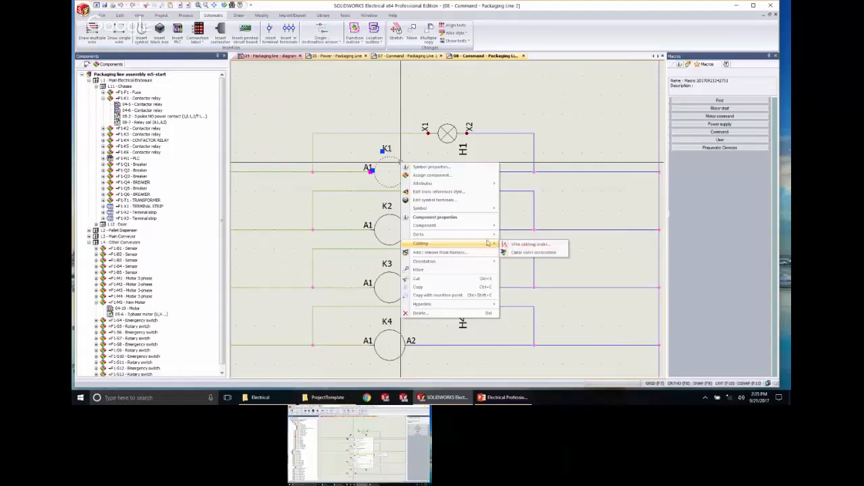
{"action": "left_click", "coordinate": [529, 244]}
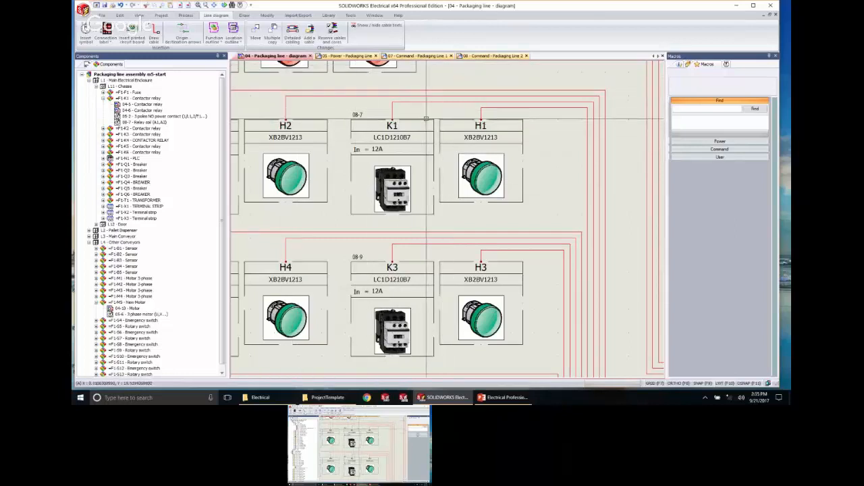
Go to K1's other contactor symbol in the line diagram, and on to its 05-2 3 poles NO power contact in Power - Packaging Line.
{"action": "right_click", "coordinate": [426, 120]}
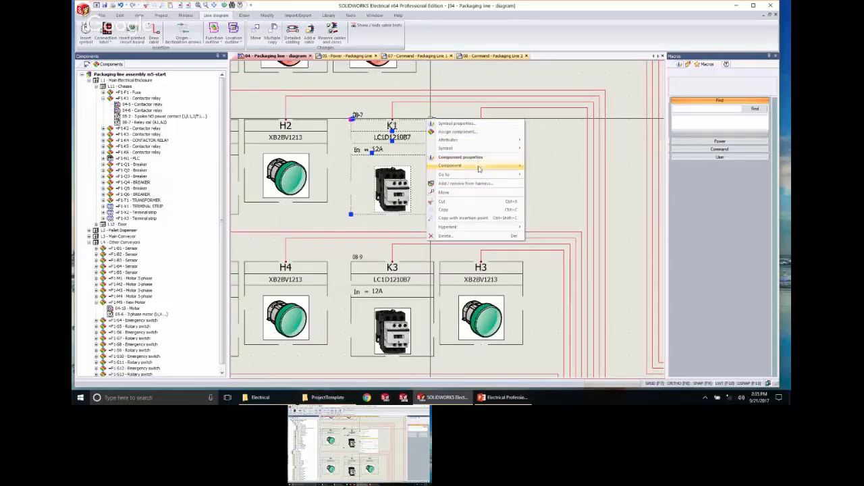
{"action": "mouse_move", "coordinate": [482, 176]}
{"action": "left_click", "coordinate": [555, 183]}
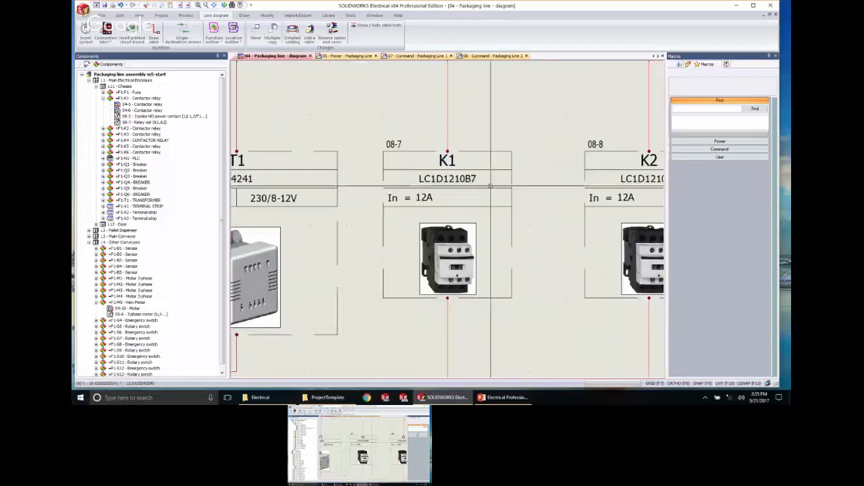
{"action": "right_click", "coordinate": [469, 153]}
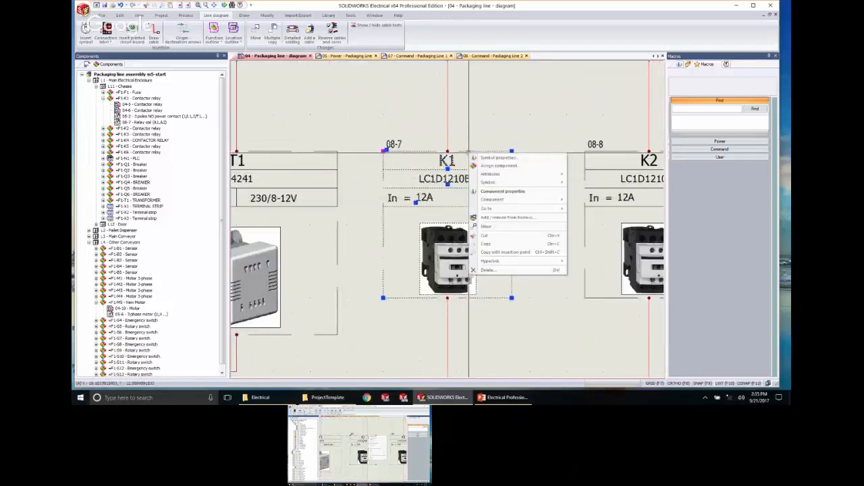
{"action": "mouse_move", "coordinate": [529, 217]}
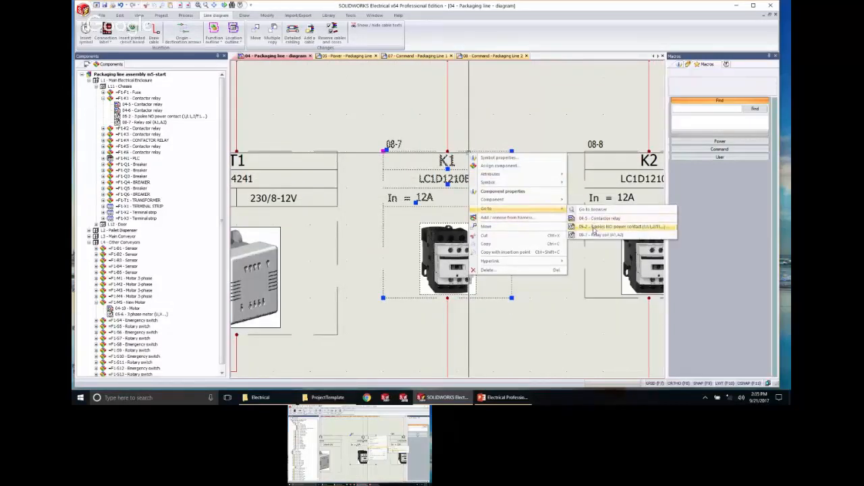
{"action": "left_click", "coordinate": [594, 226]}
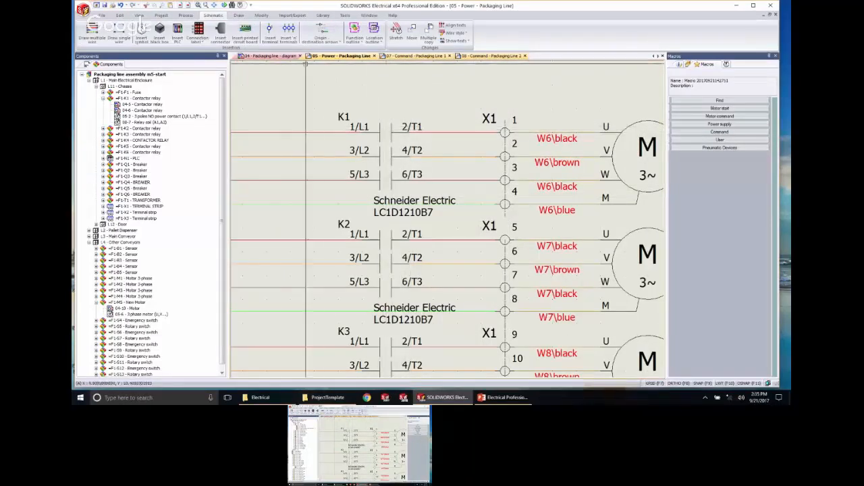
Go from the K1 power contact back to its 08-7 relay coil in Command - Packaging Line 2.
{"action": "right_click", "coordinate": [394, 129]}
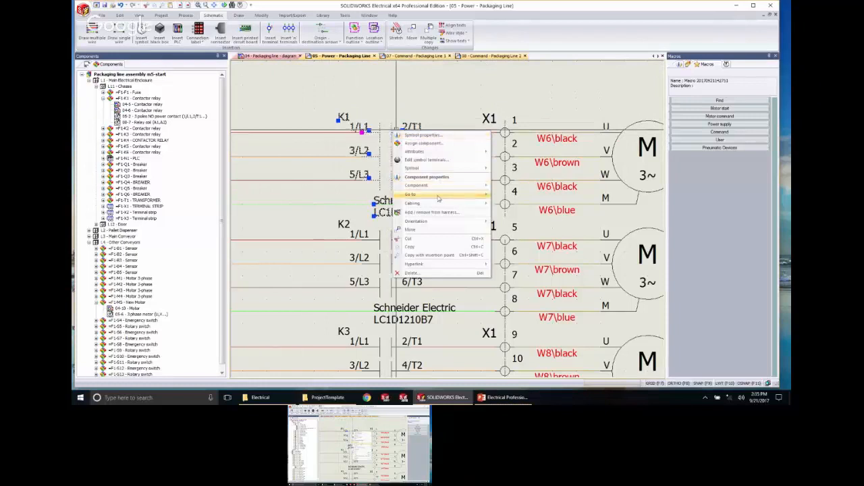
{"action": "mouse_move", "coordinate": [456, 197]}
{"action": "left_click", "coordinate": [521, 220]}
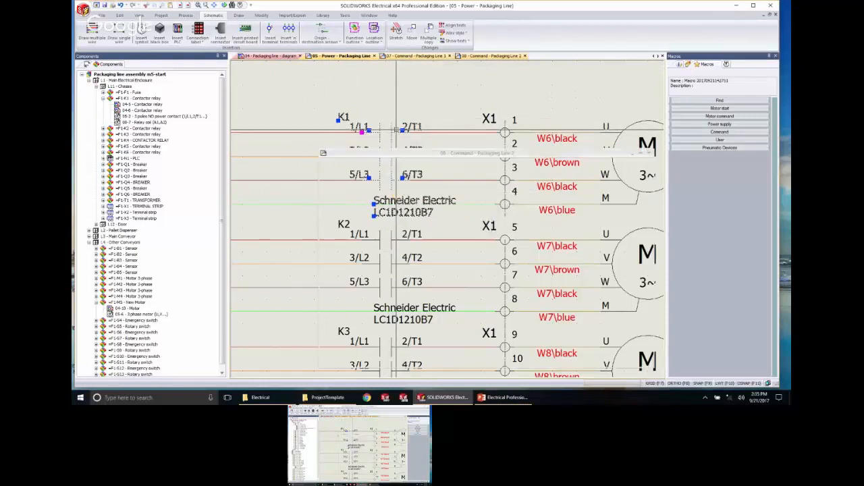
{"action": "scroll", "coordinate": [570, 314], "scroll_direction": "down", "scroll_amount": 1}
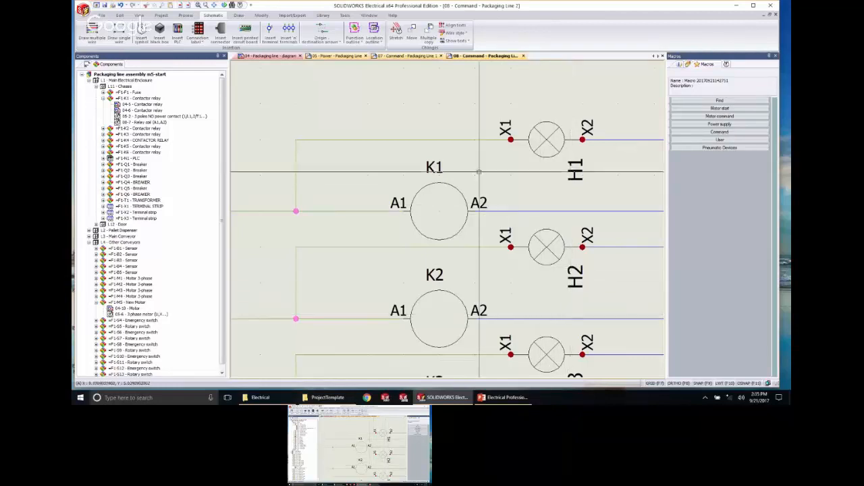
Examine the manufacturer part and circuits in the K1 relay's component properties, and leave them without changes.
{"action": "double_click", "coordinate": [429, 172]}
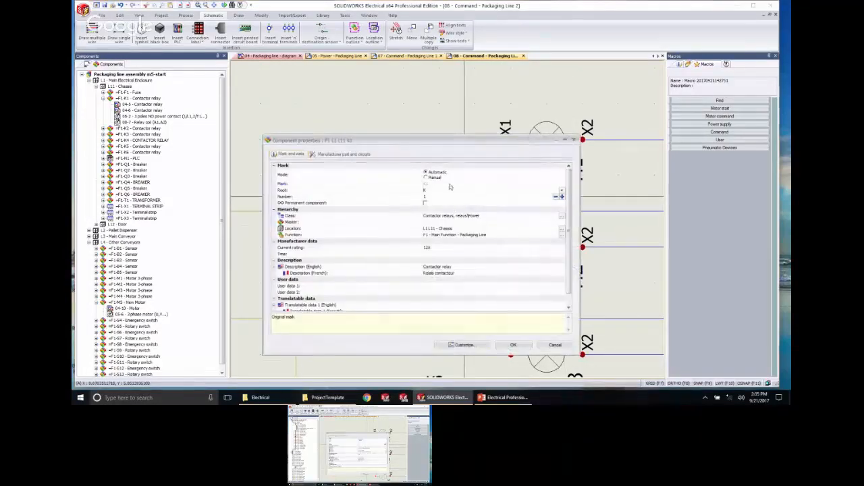
{"action": "left_click_drag", "start_coordinate": [366, 141], "coordinate": [381, 94]}
{"action": "left_click", "coordinate": [358, 104]}
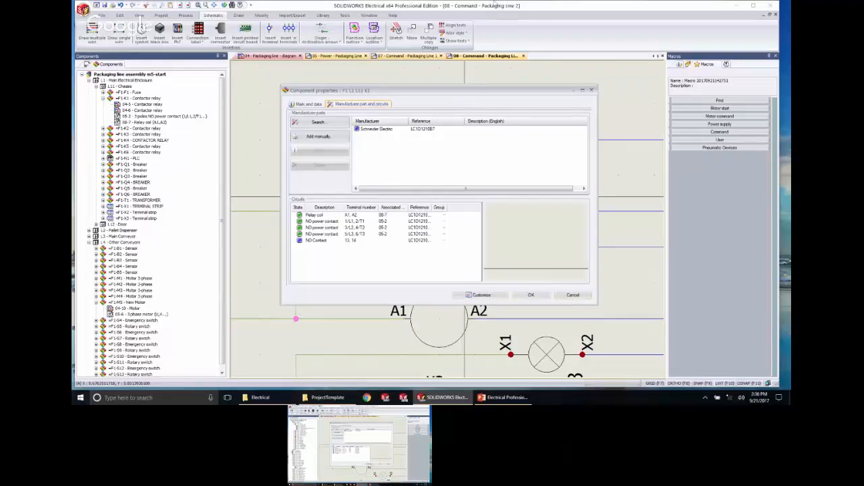
{"action": "left_click", "coordinate": [571, 296]}
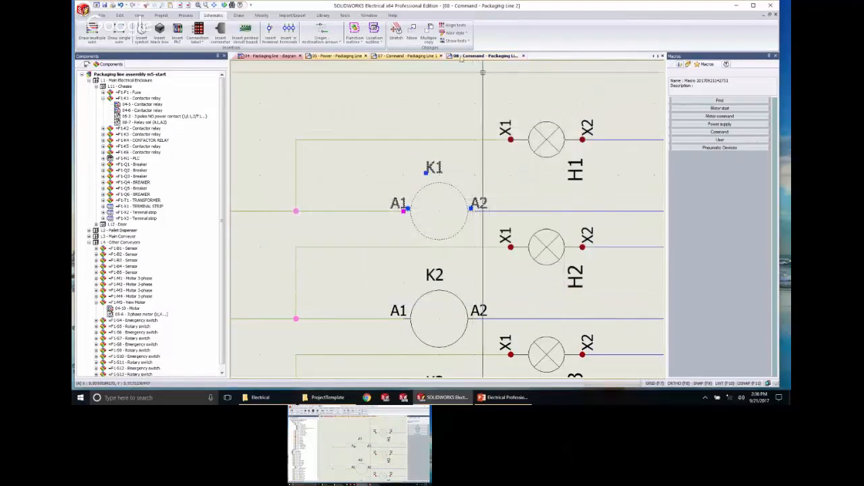
{"action": "key", "text": "Escape"}
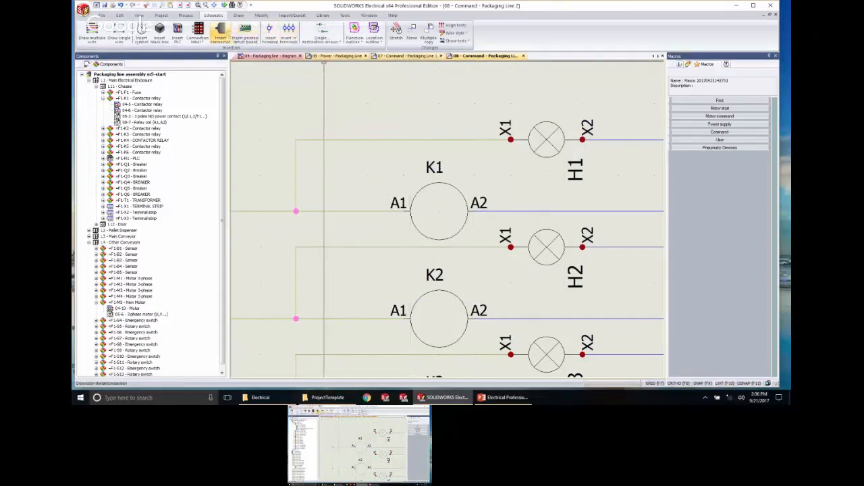
Place a three-phase motor symbol in Command - Packaging Line 2, view its manufacturer part and circuits, and cancel the insertion.
{"action": "left_click", "coordinate": [141, 31]}
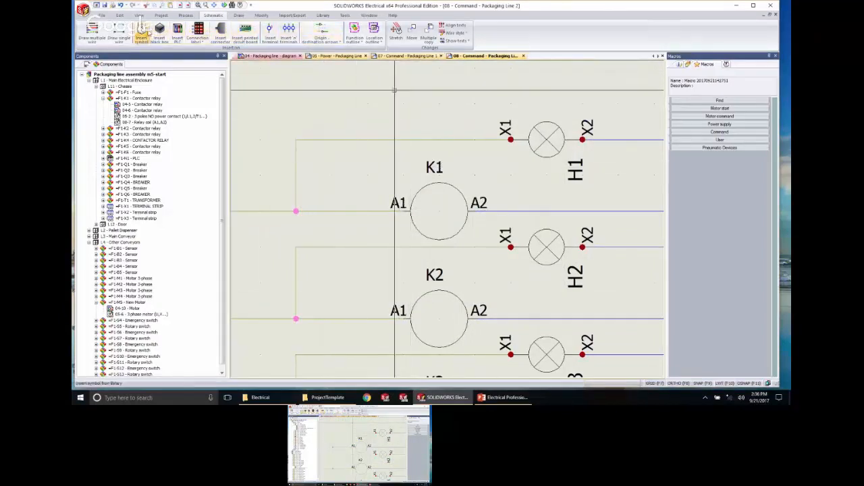
{"action": "scroll", "coordinate": [295, 211], "scroll_direction": "down", "scroll_amount": 6}
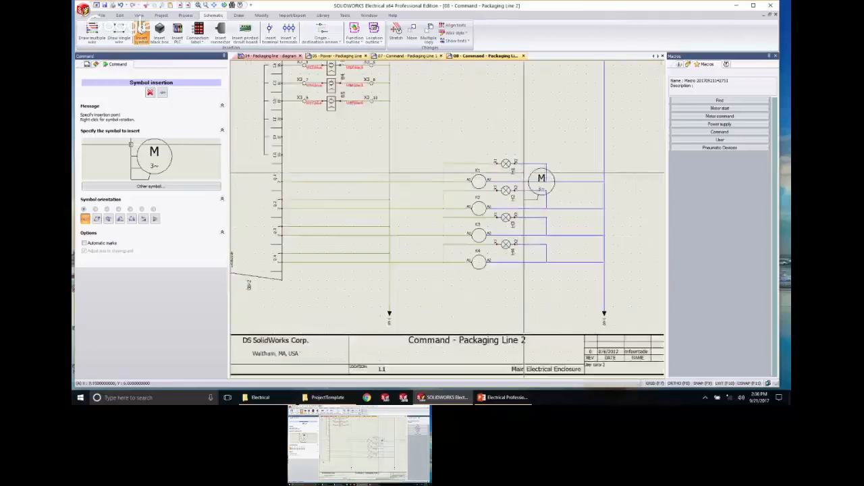
{"action": "left_click", "coordinate": [524, 100]}
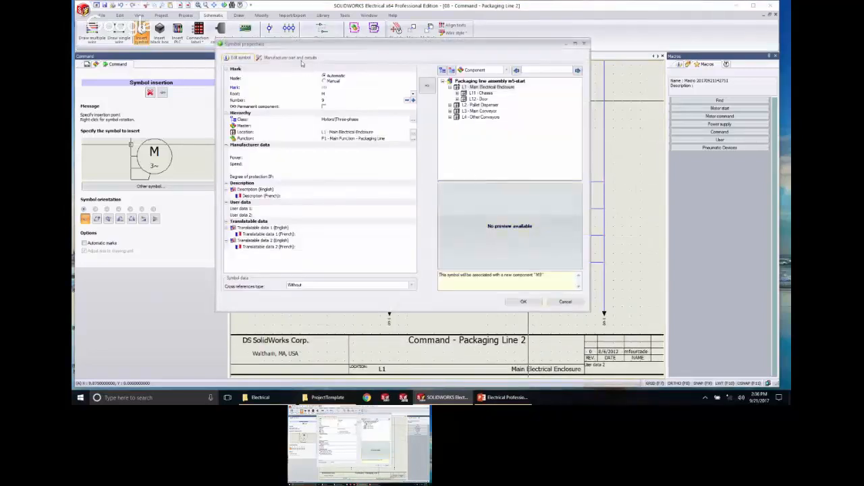
{"action": "left_click", "coordinate": [289, 57]}
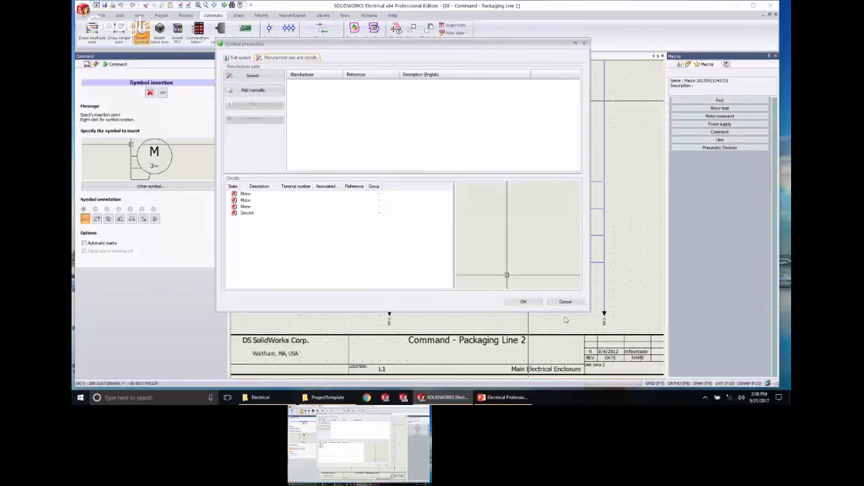
{"action": "left_click", "coordinate": [564, 301]}
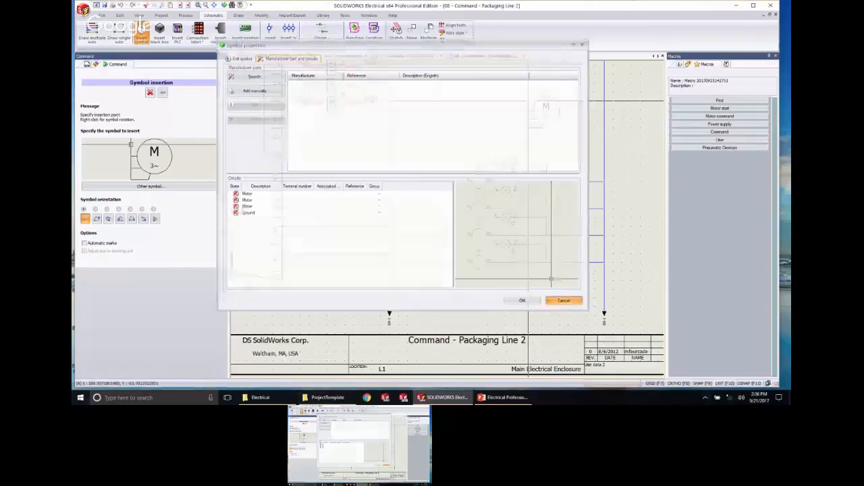
Review the K1 coil's manufacturer part and its list of coil and contact circuits, then close the properties.
{"action": "scroll", "coordinate": [481, 180], "scroll_direction": "up", "scroll_amount": 2}
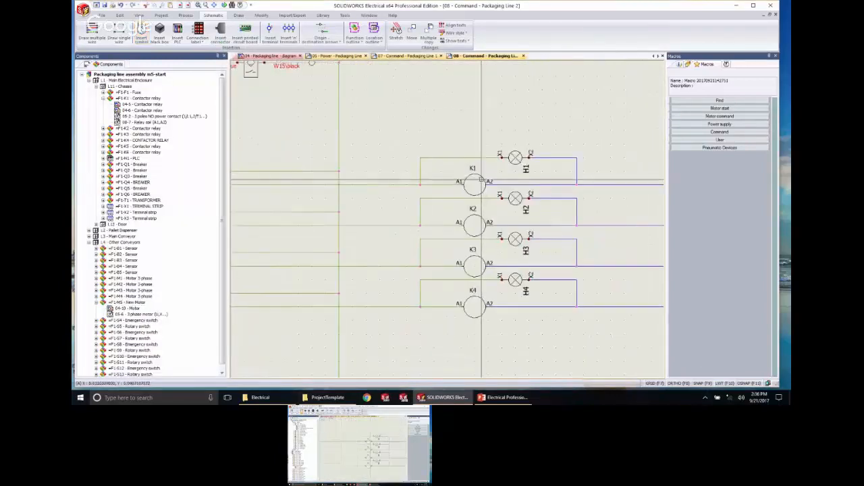
{"action": "double_click", "coordinate": [482, 181]}
{"action": "left_click", "coordinate": [376, 105]}
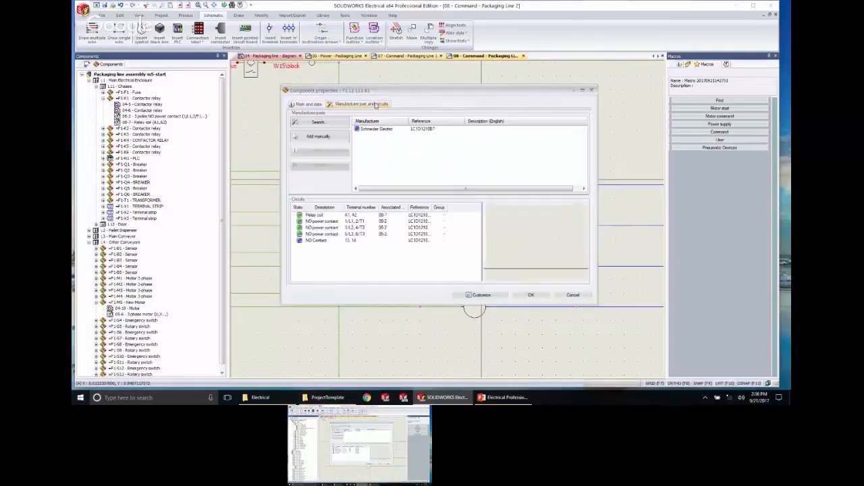
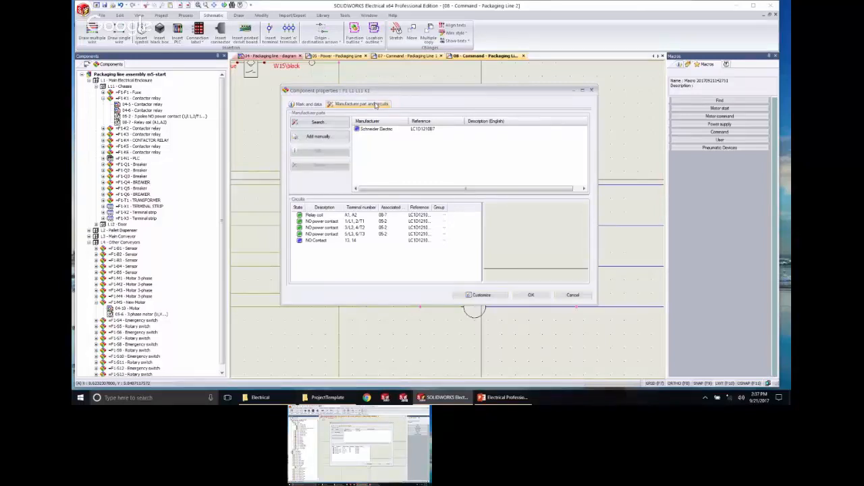
{"action": "left_click", "coordinate": [530, 295]}
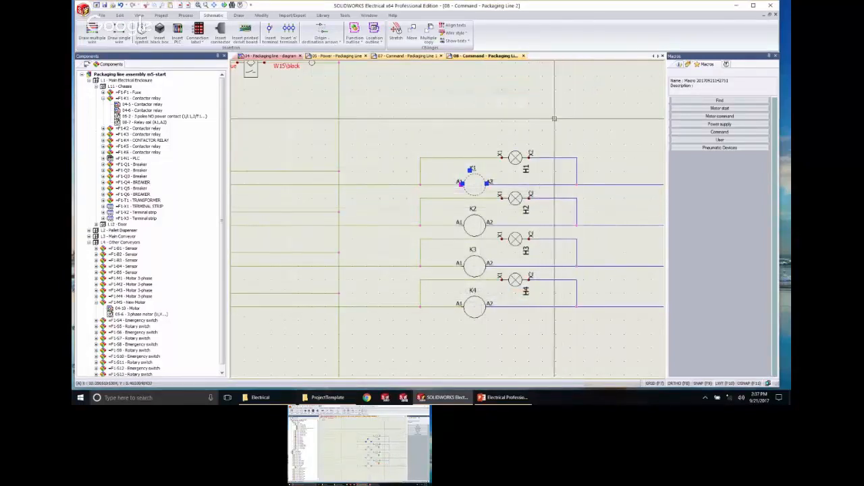
{"action": "key", "text": "Escape"}
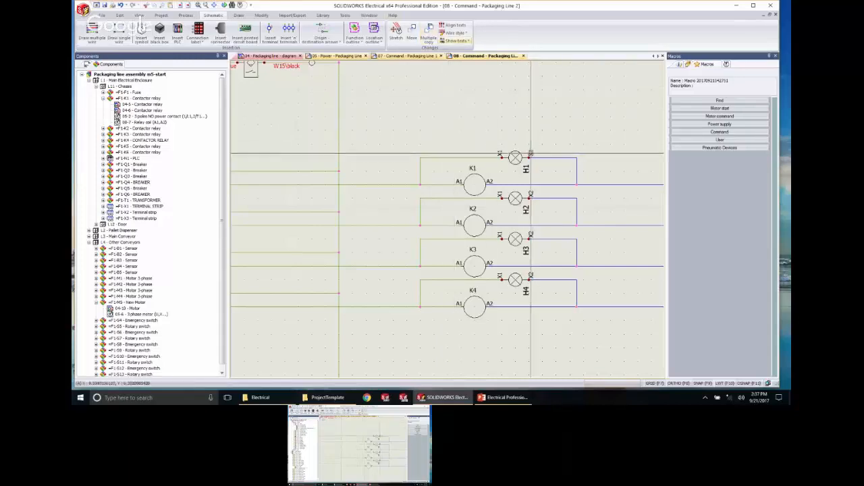
Examine the contact cross-references of relays K1 to K4 and match them to their coils in Command - Packaging Line 2.
{"action": "scroll", "coordinate": [454, 194], "scroll_direction": "down", "scroll_amount": 4}
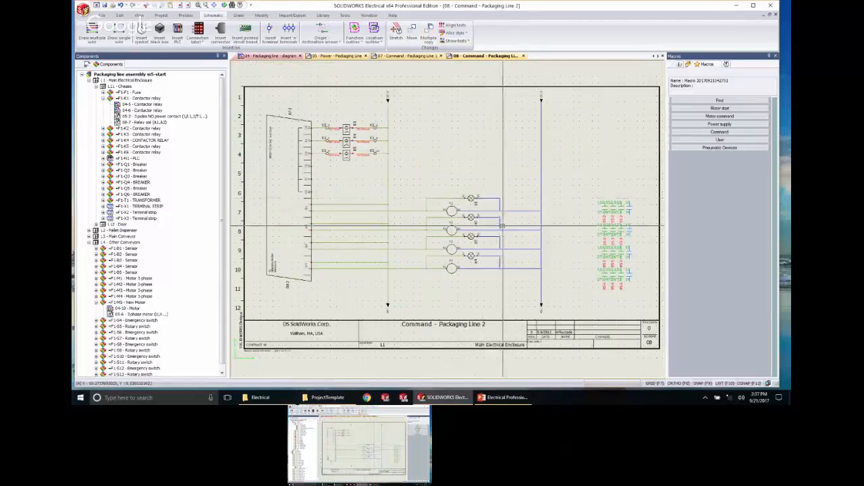
{"action": "scroll", "coordinate": [608, 186], "scroll_direction": "up", "scroll_amount": 4}
{"action": "scroll", "coordinate": [608, 185], "scroll_direction": "up", "scroll_amount": 3}
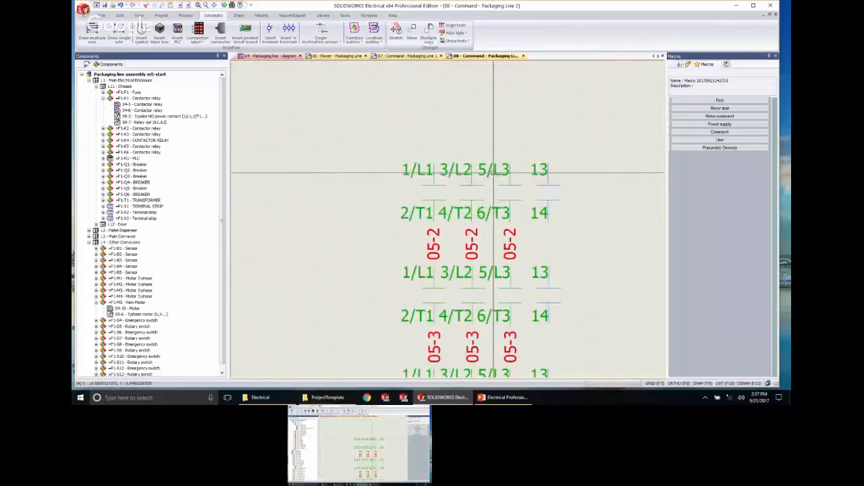
{"action": "middle_click_drag", "start_coordinate": [405, 232], "coordinate": [648, 238]}
{"action": "scroll", "coordinate": [459, 232], "scroll_direction": "down", "scroll_amount": 4}
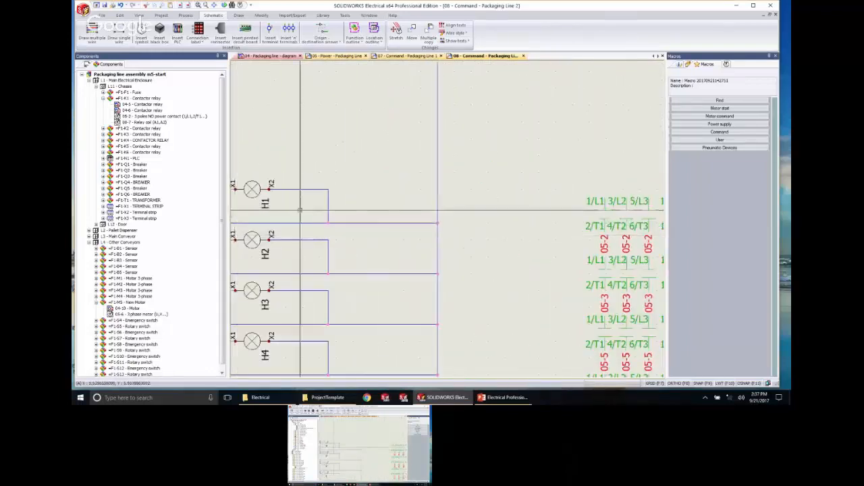
{"action": "middle_click_drag", "start_coordinate": [299, 209], "coordinate": [410, 199]}
{"action": "double_click", "coordinate": [320, 205]}
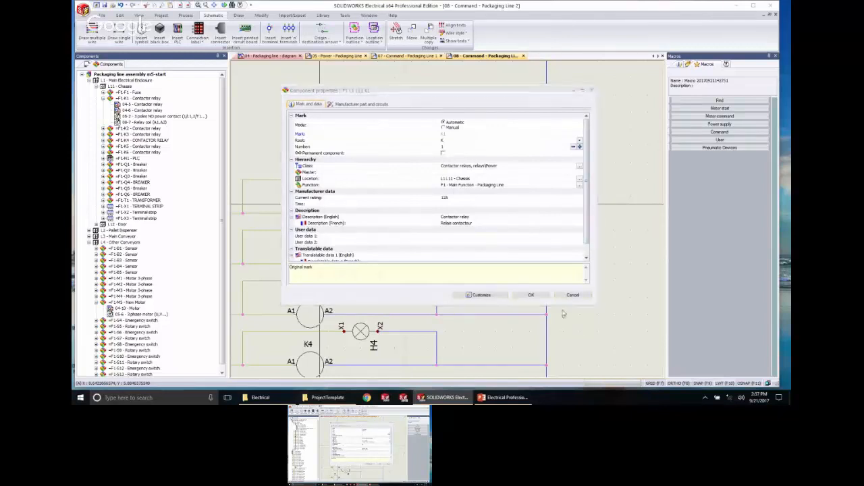
{"action": "left_click", "coordinate": [531, 294]}
{"action": "middle_click_drag", "start_coordinate": [621, 305], "coordinate": [455, 289]}
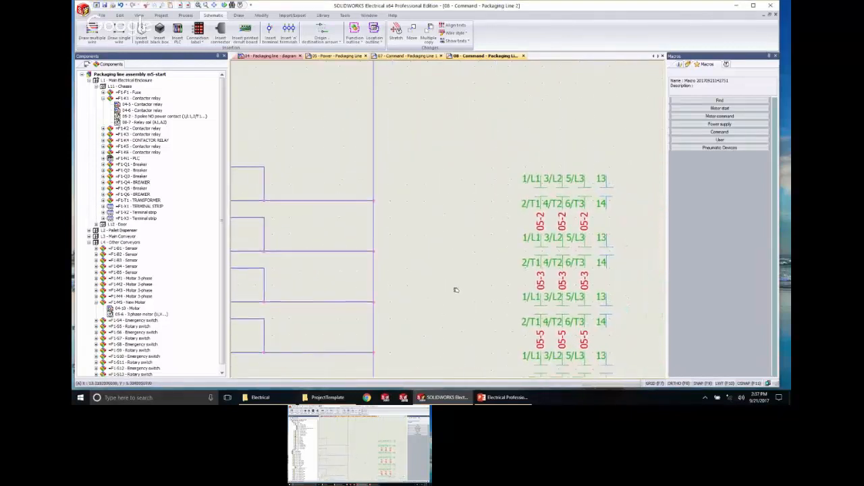
{"action": "middle_click_drag", "start_coordinate": [366, 223], "coordinate": [465, 225]}
{"action": "scroll", "coordinate": [383, 224], "scroll_direction": "down", "scroll_amount": 2}
Compare the K1 part's circuits with the contact cross-references on the drawing, and leave the properties without changes.
{"action": "double_click", "coordinate": [251, 199]}
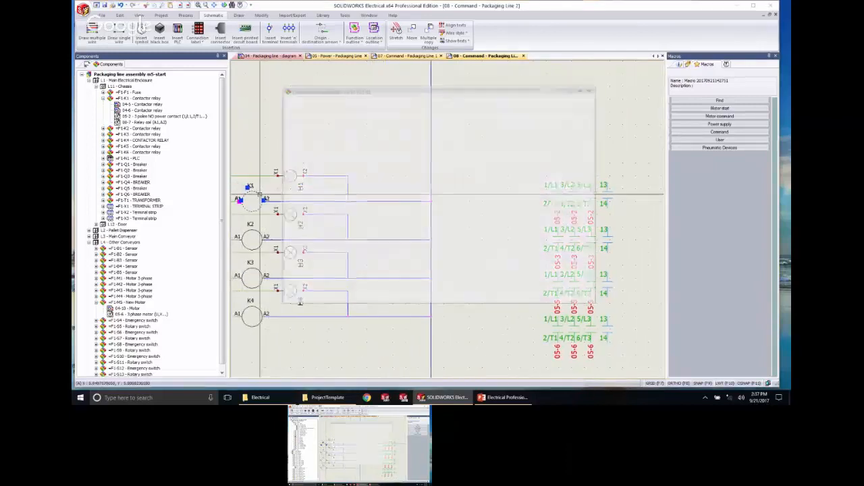
{"action": "left_click_drag", "start_coordinate": [401, 99], "coordinate": [348, 103]}
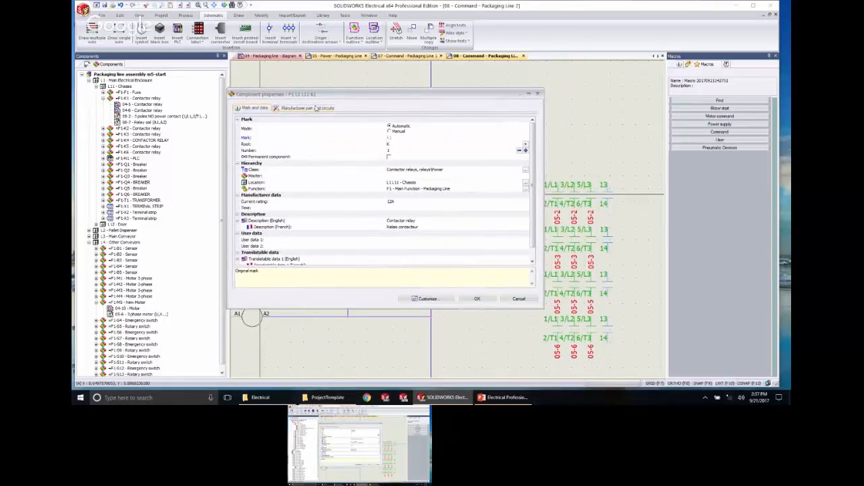
{"action": "left_click", "coordinate": [307, 107]}
{"action": "left_click_drag", "start_coordinate": [462, 97], "coordinate": [413, 94]}
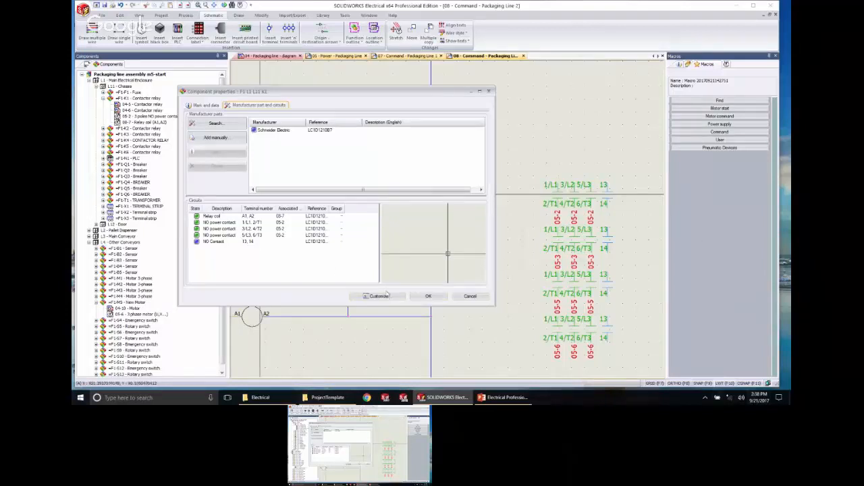
{"action": "left_click", "coordinate": [469, 296]}
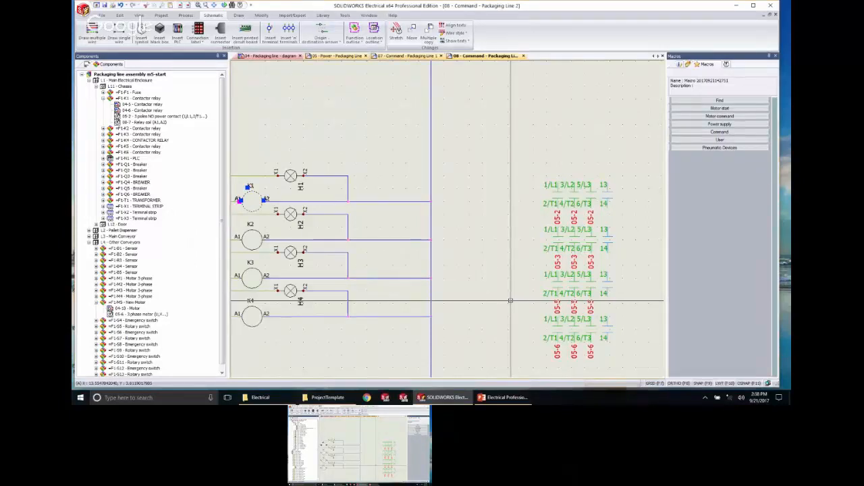
{"action": "middle_click", "coordinate": [511, 177]}
{"action": "middle_click", "coordinate": [512, 176]}
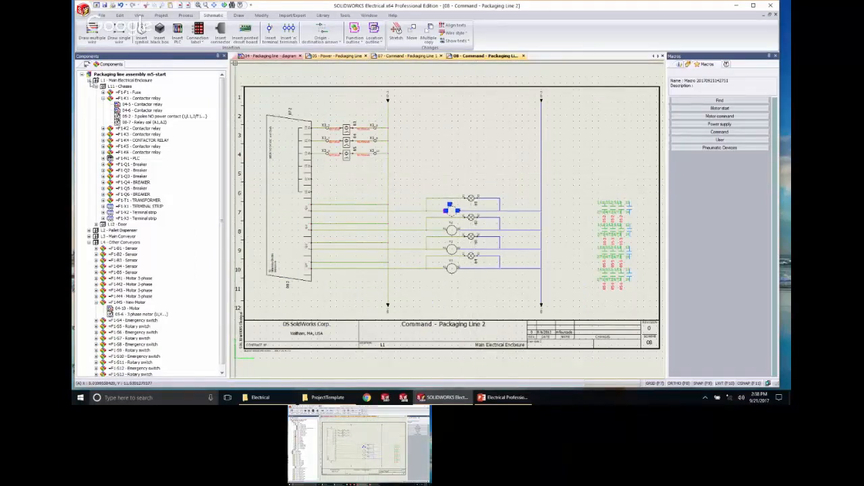
Show the project's documents tree and collapse its schematic diagrams folder and the 2 - Pallet Dispenser book.
{"action": "left_click", "coordinate": [89, 79]}
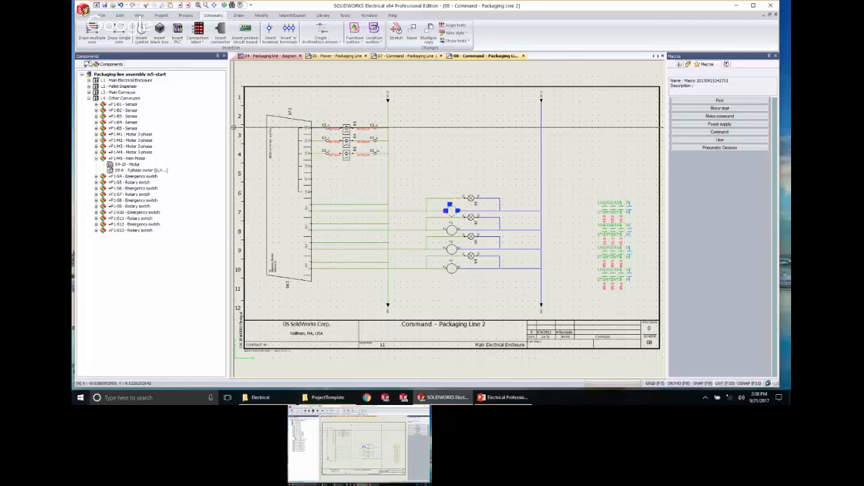
{"action": "left_click", "coordinate": [91, 64]}
{"action": "left_click", "coordinate": [96, 98]}
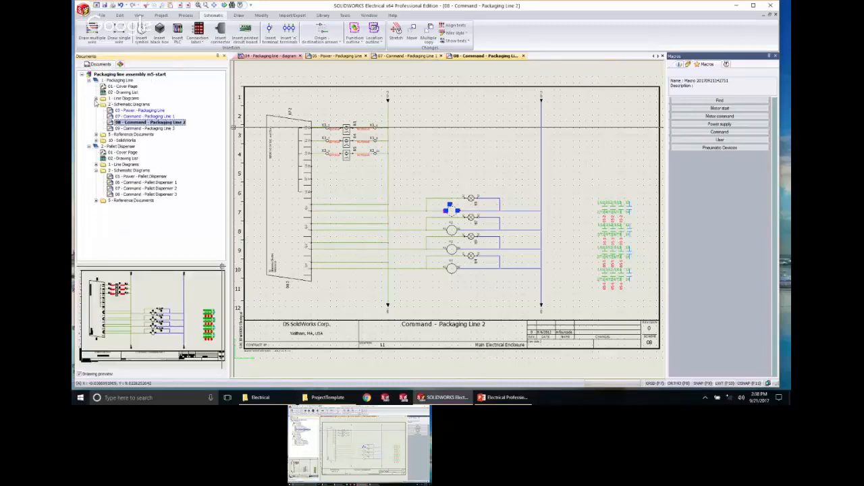
{"action": "left_click", "coordinate": [96, 104]}
{"action": "left_click", "coordinate": [89, 122]}
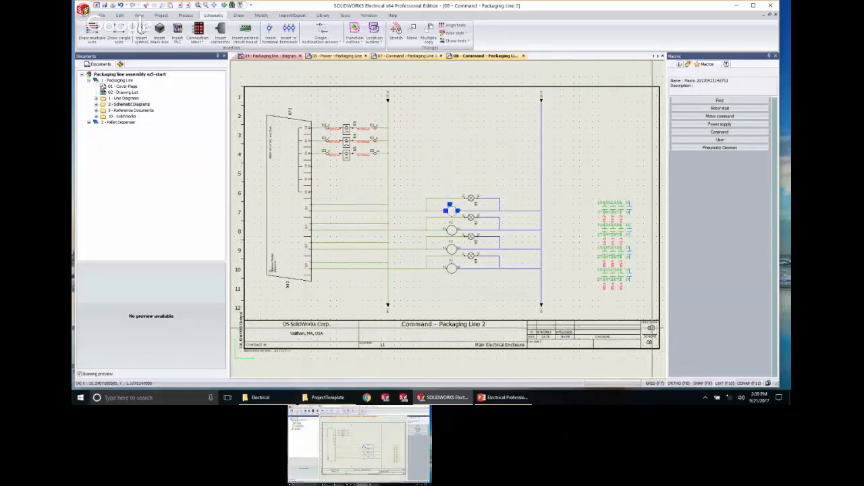
Open the revisions of the 1 - Packaging Line book, widen the Created by column, and validate revision 0.
{"action": "right_click", "coordinate": [122, 82]}
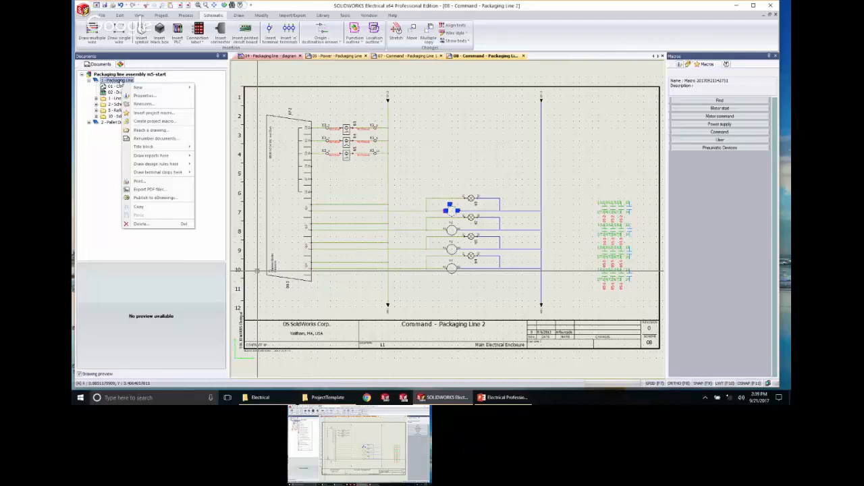
{"action": "left_click", "coordinate": [145, 106]}
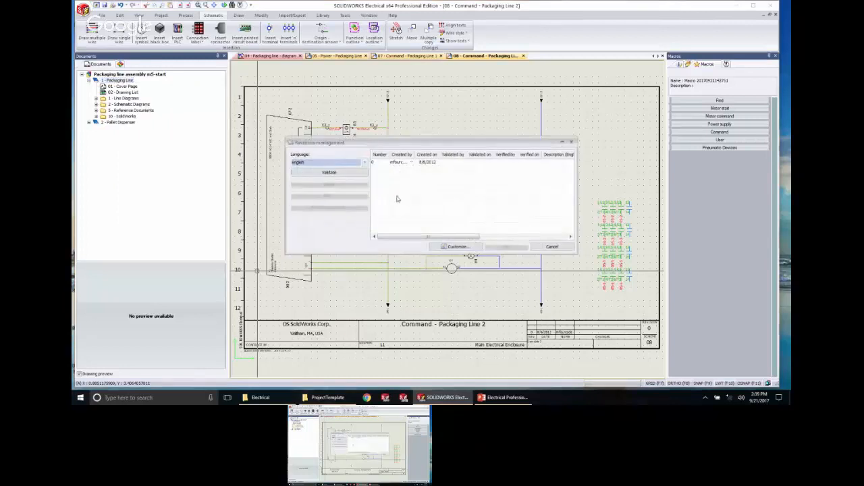
{"action": "left_click_drag", "start_coordinate": [413, 155], "coordinate": [439, 155]}
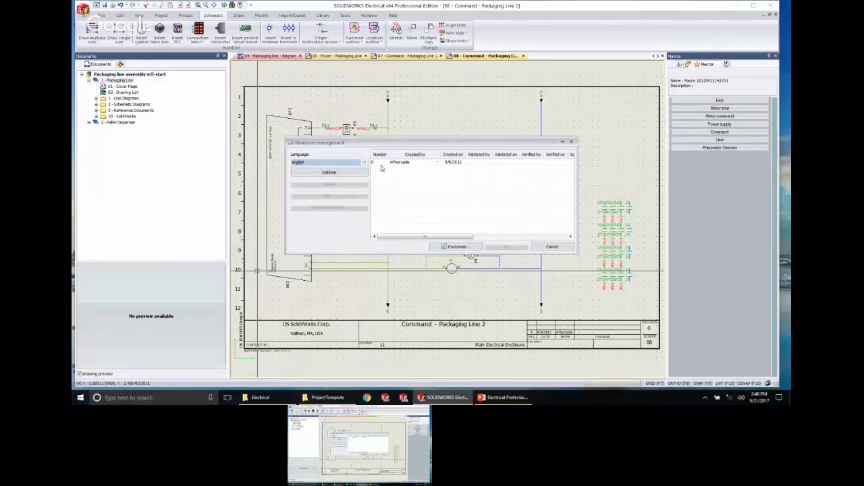
{"action": "left_click", "coordinate": [386, 164]}
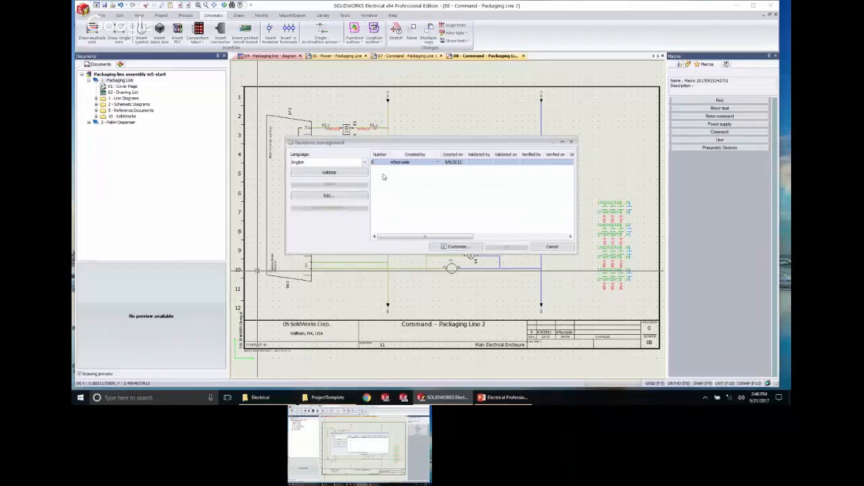
{"action": "left_click", "coordinate": [348, 173]}
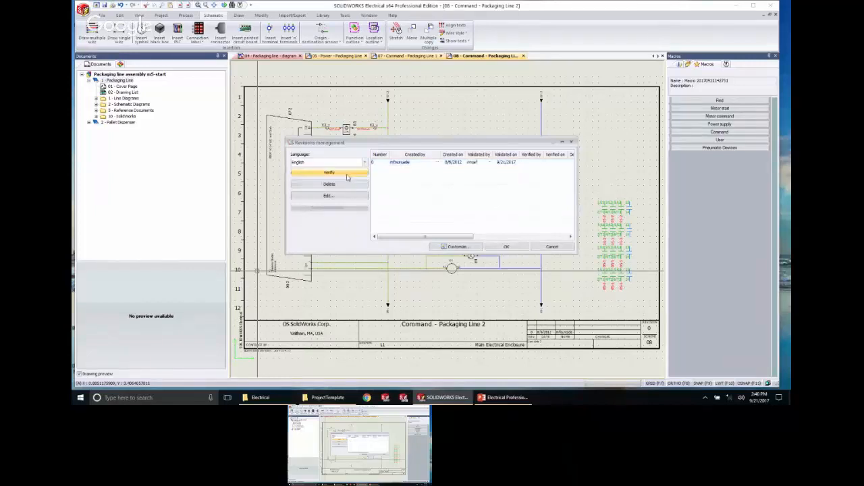
Verify revision 0 of the 1 - Packaging Line book, updating the reports, design rules and terminal strip drawings first.
{"action": "left_click", "coordinate": [483, 164]}
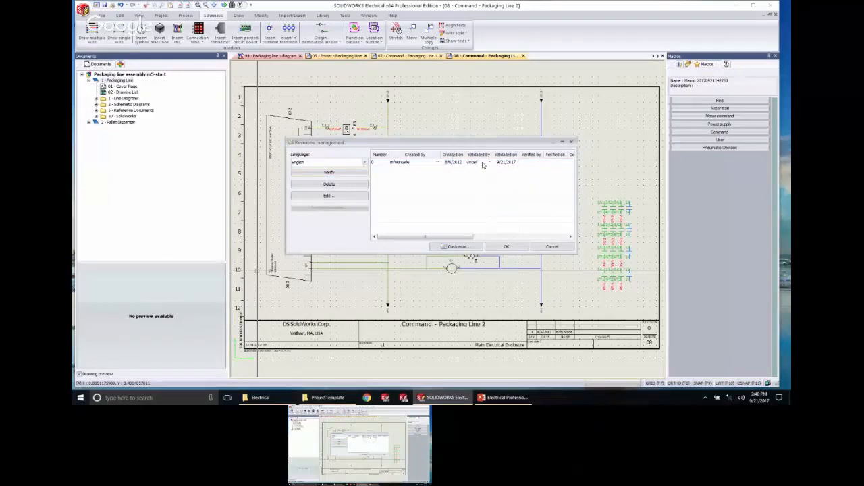
{"action": "key", "text": "ctrl"}
{"action": "key", "text": "ctrl"}
{"action": "left_click", "coordinate": [487, 164]}
{"action": "left_click", "coordinate": [451, 180]}
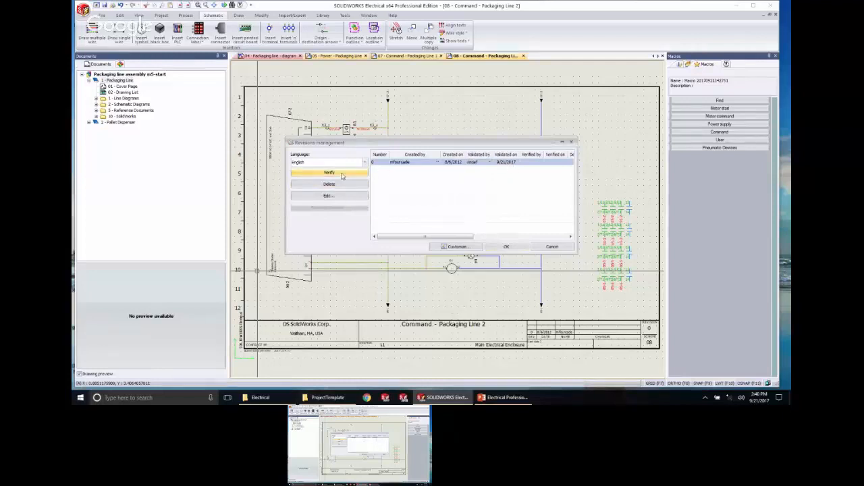
{"action": "left_click", "coordinate": [343, 173]}
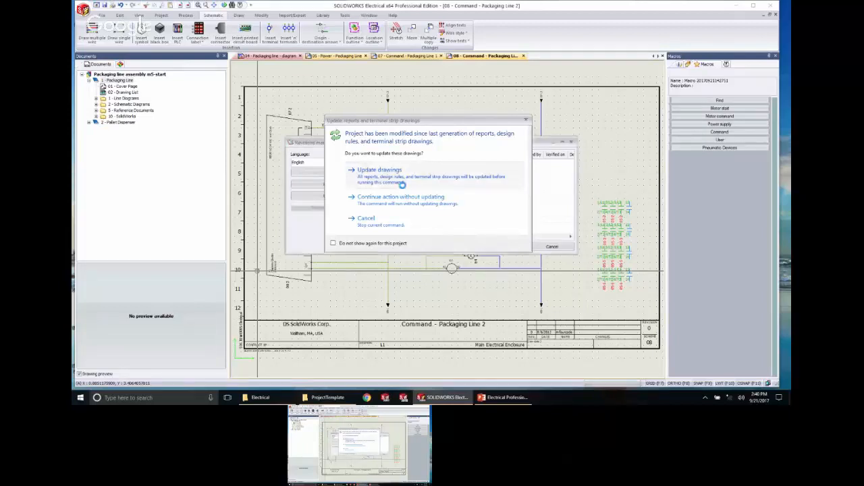
{"action": "left_click", "coordinate": [403, 187]}
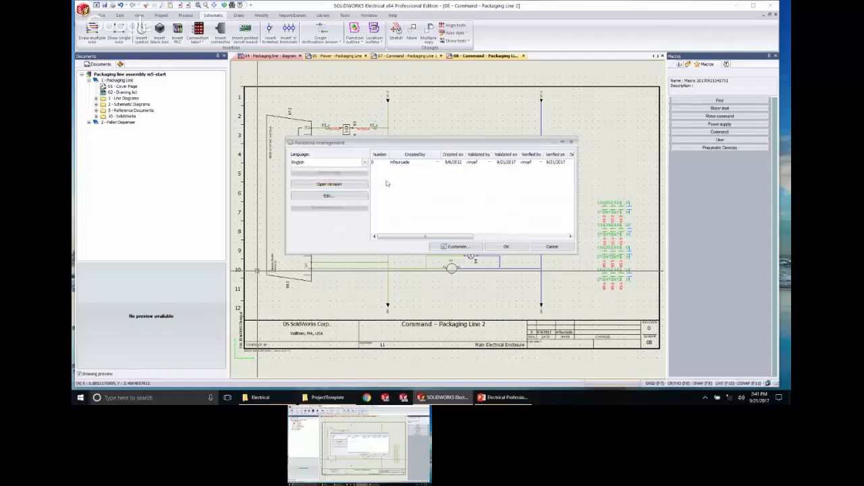
Review the verified revision 0 entry and accept it, skipping both the book printing and the project snapshot.
{"action": "left_click", "coordinate": [403, 180]}
{"action": "left_click", "coordinate": [397, 168]}
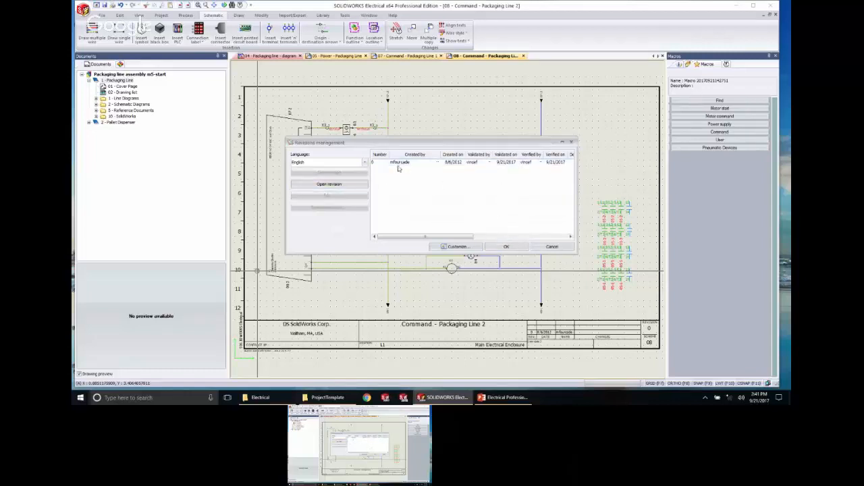
{"action": "left_click", "coordinate": [383, 166]}
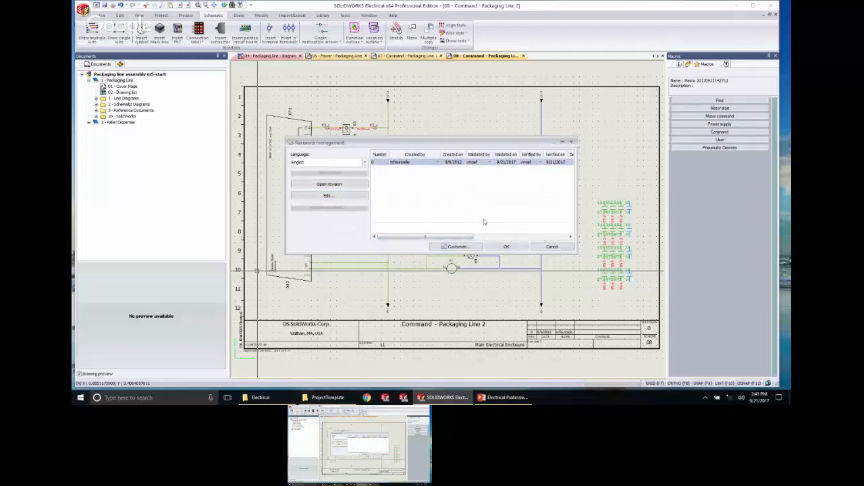
{"action": "left_click", "coordinate": [422, 183]}
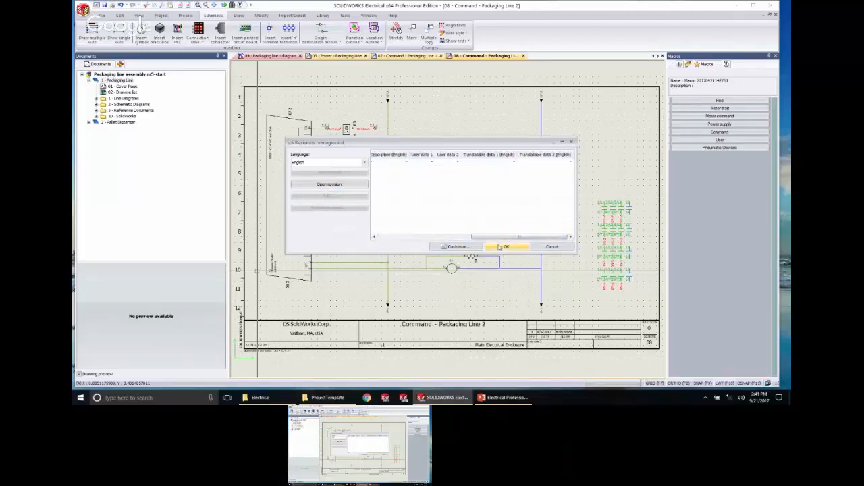
{"action": "left_click", "coordinate": [503, 246]}
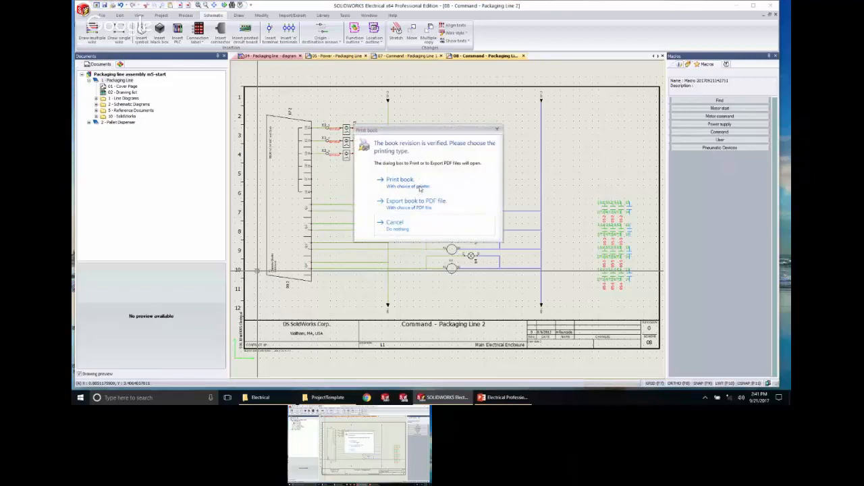
{"action": "left_click", "coordinate": [411, 227]}
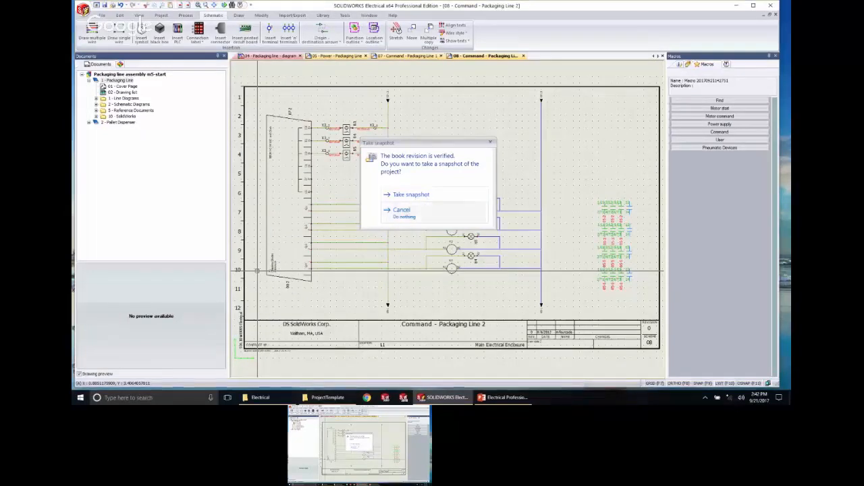
{"action": "left_click", "coordinate": [425, 206]}
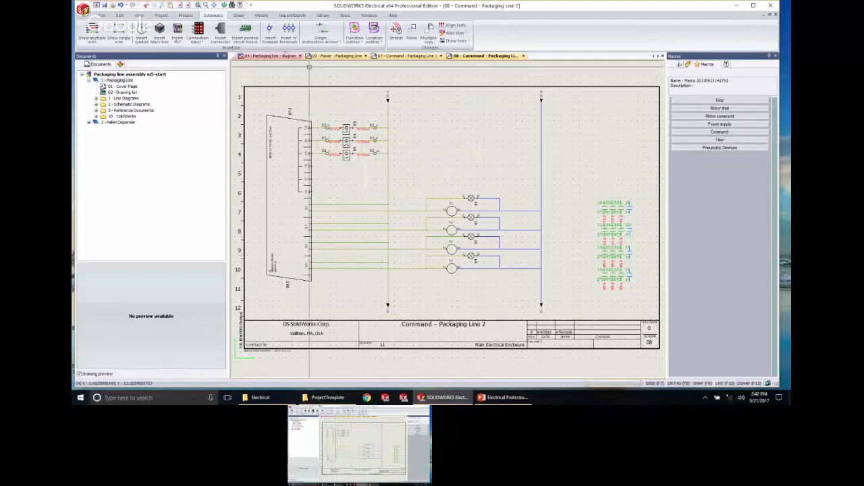
Open the 01 - Cover Page drawing and inspect the revision table in its title block.
{"action": "double_click", "coordinate": [122, 86]}
{"action": "scroll", "coordinate": [487, 275], "scroll_direction": "up", "scroll_amount": 3}
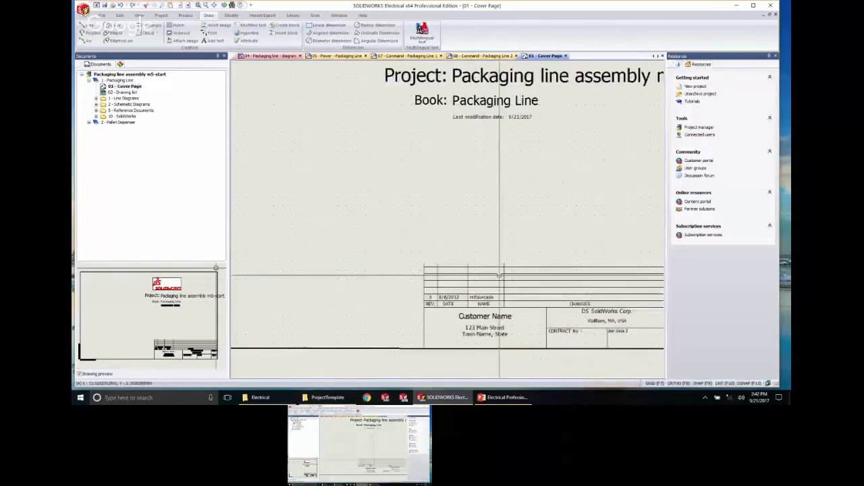
{"action": "scroll", "coordinate": [487, 275], "scroll_direction": "up", "scroll_amount": 3}
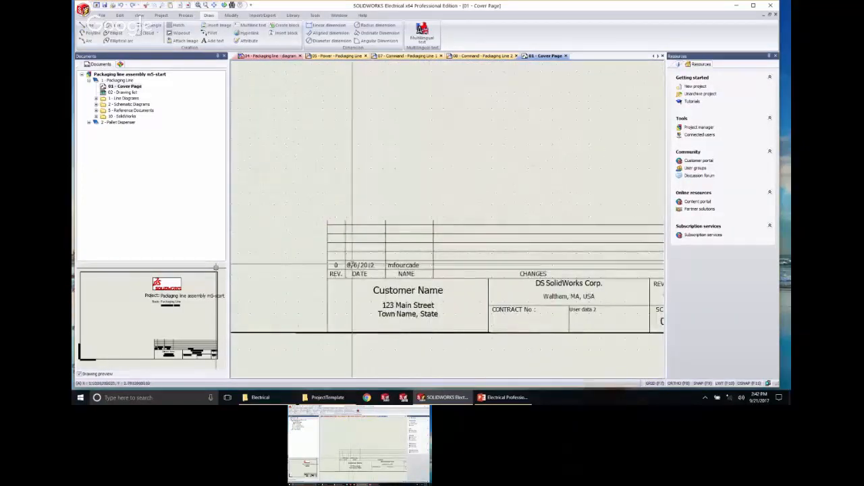
{"action": "scroll", "coordinate": [378, 213], "scroll_direction": "down", "scroll_amount": 1}
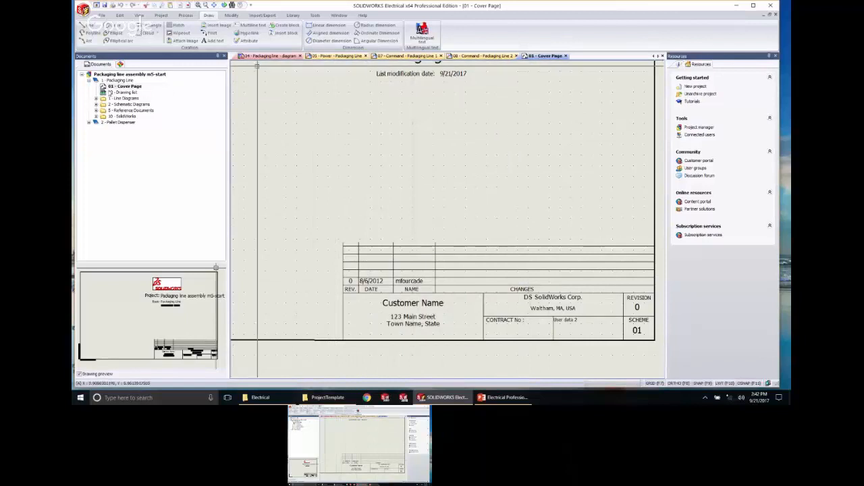
Add revision 1 to the 1 - Packaging Line book and validate it.
{"action": "right_click", "coordinate": [119, 80]}
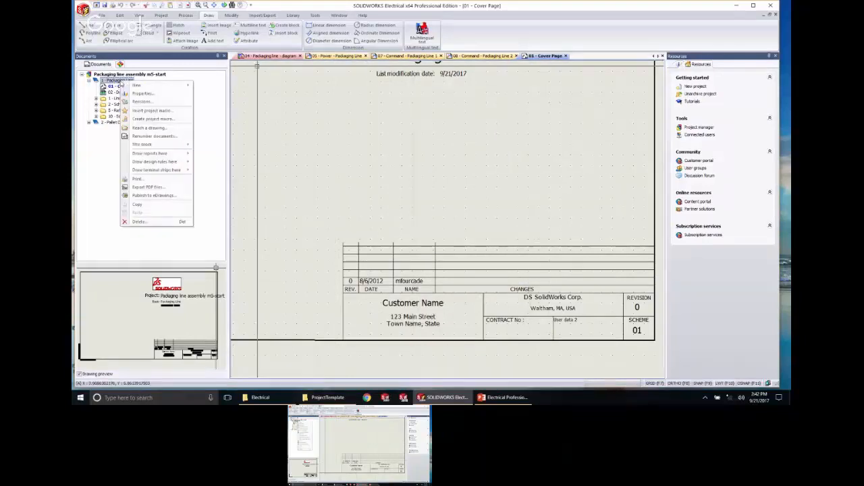
{"action": "left_click", "coordinate": [147, 101]}
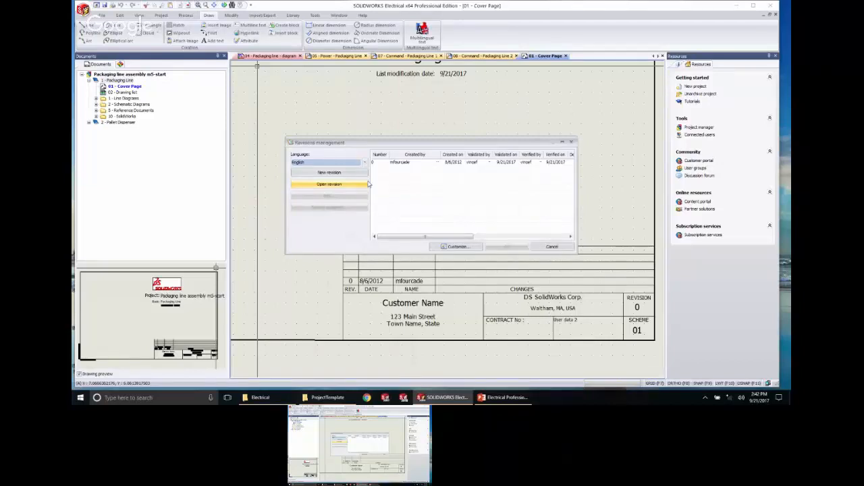
{"action": "left_click", "coordinate": [367, 184]}
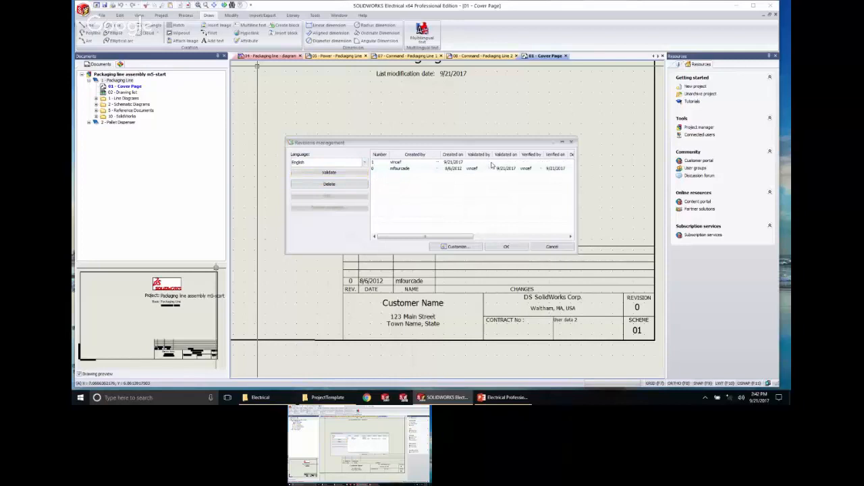
{"action": "left_click", "coordinate": [492, 165]}
{"action": "left_click", "coordinate": [356, 173]}
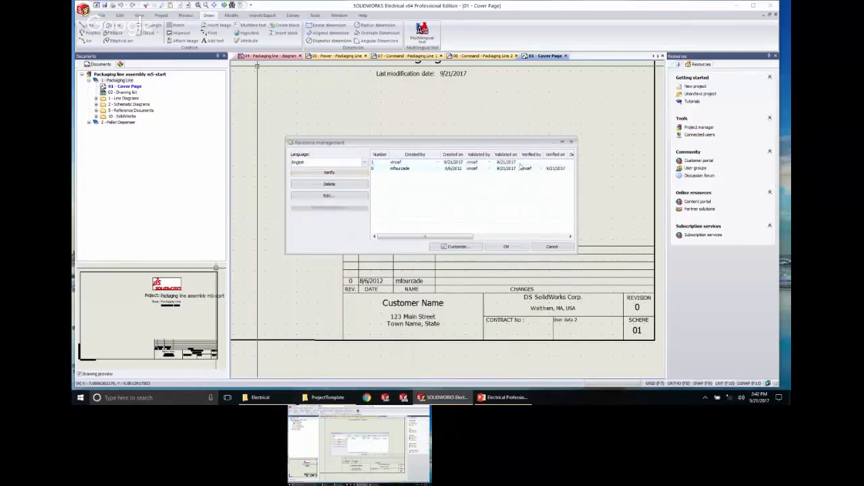
Verify revision 1 of the book without updating the drawings, leaving the revision numbers of its documents unchanged.
{"action": "left_click", "coordinate": [398, 162]}
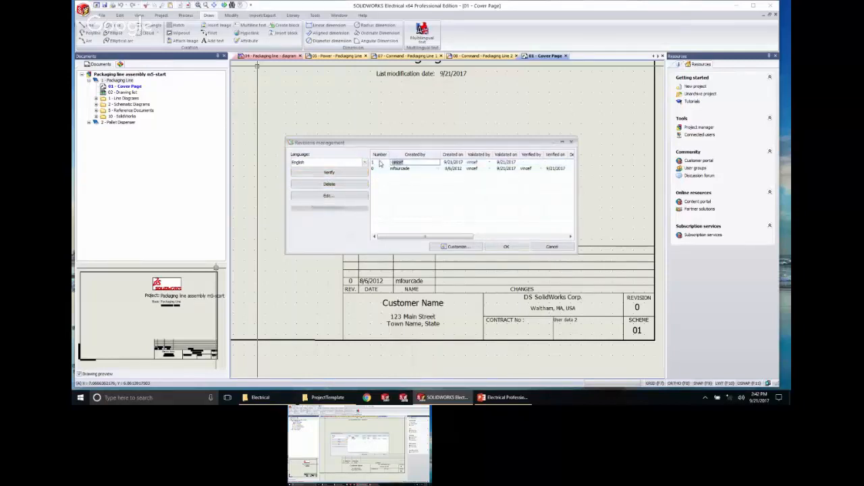
{"action": "left_click", "coordinate": [329, 172]}
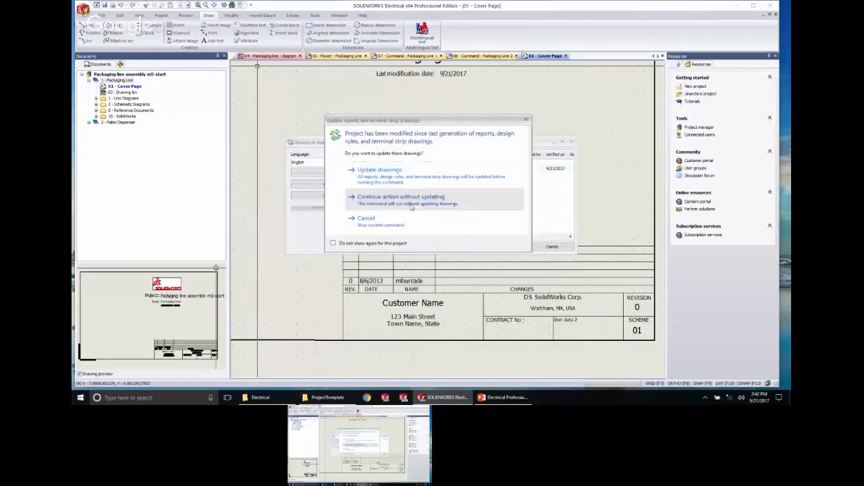
{"action": "left_click", "coordinate": [400, 198]}
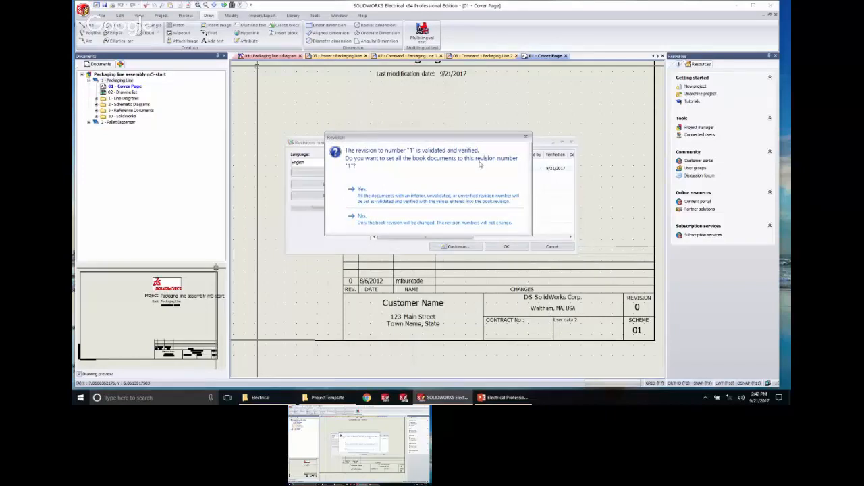
{"action": "left_click", "coordinate": [428, 223]}
Accept the book's revision 1 and decline printing the book and taking a project snapshot.
{"action": "left_click", "coordinate": [505, 246]}
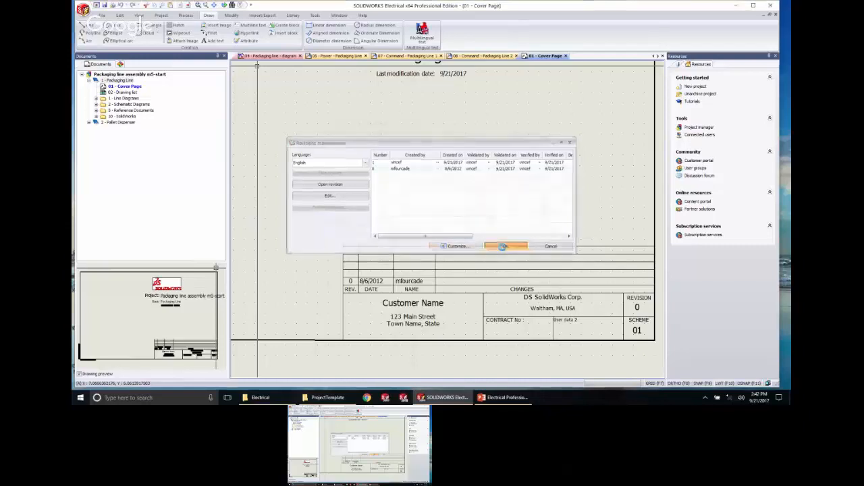
{"action": "left_click", "coordinate": [394, 223]}
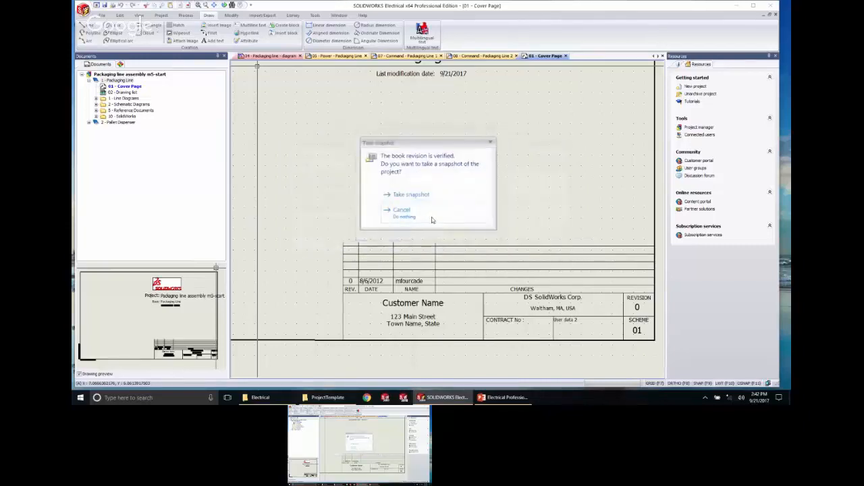
{"action": "left_click", "coordinate": [425, 217]}
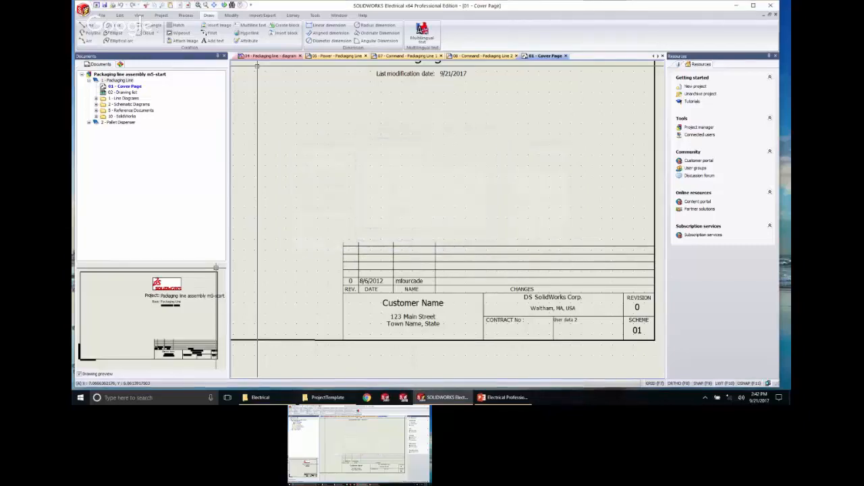
Inspect the revision number and revision table in the title block of 08 - Command - Packaging Line 2.
{"action": "left_click", "coordinate": [403, 55]}
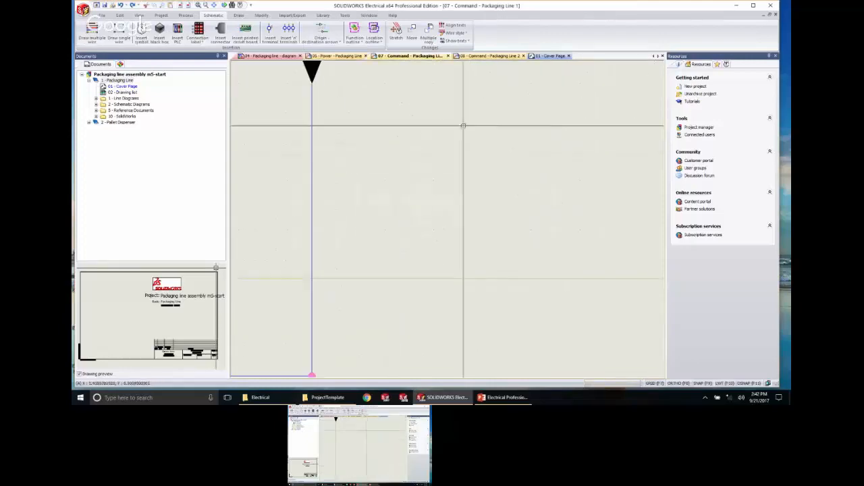
{"action": "left_click", "coordinate": [488, 56]}
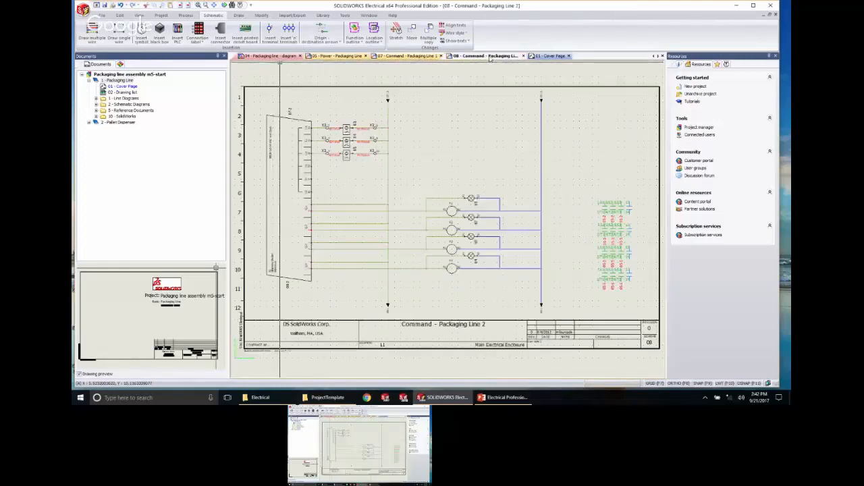
{"action": "middle_click_drag", "start_coordinate": [561, 300], "coordinate": [463, 194]}
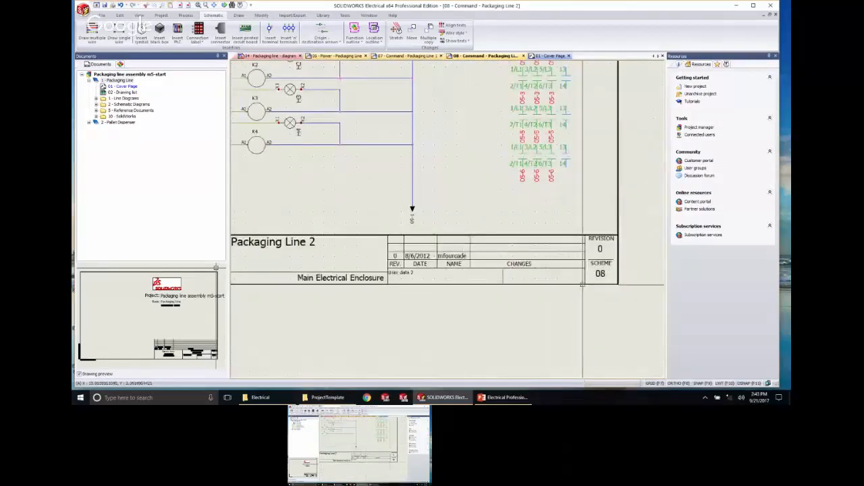
{"action": "scroll", "coordinate": [581, 284], "scroll_direction": "up", "scroll_amount": 2}
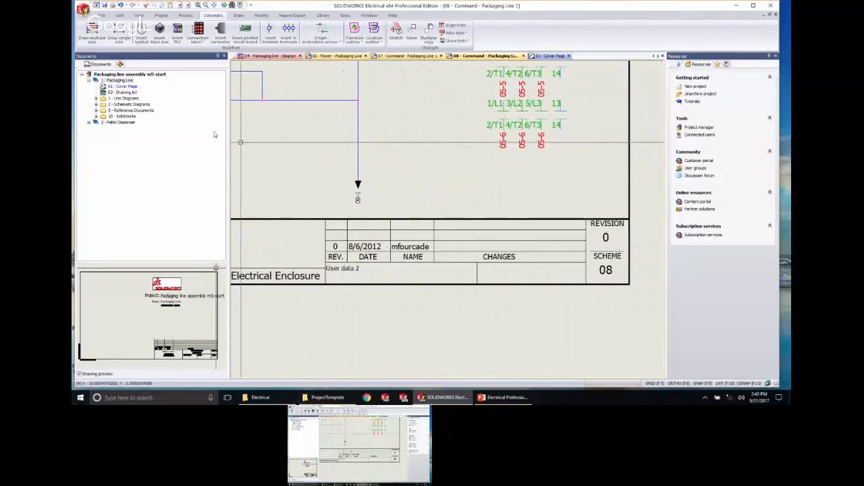
Add revision 1 to the 08 - Command - Packaging Line 2 drawing only and accept the change.
{"action": "left_click", "coordinate": [97, 104]}
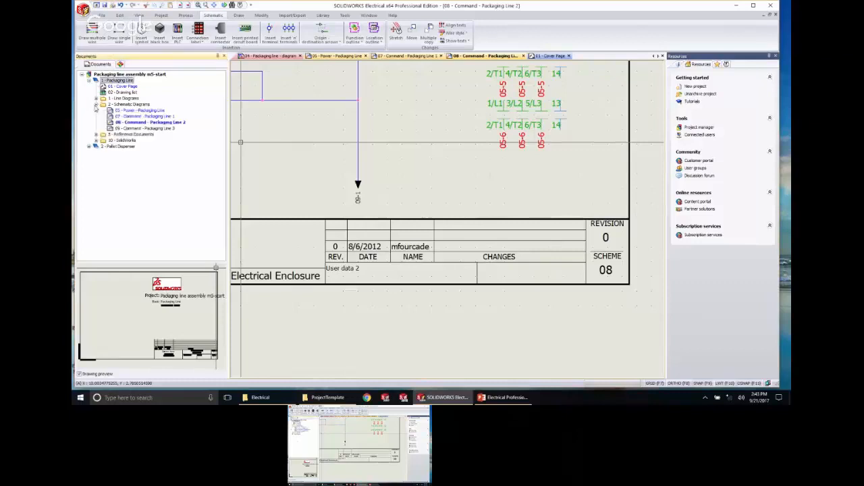
{"action": "right_click", "coordinate": [126, 124]}
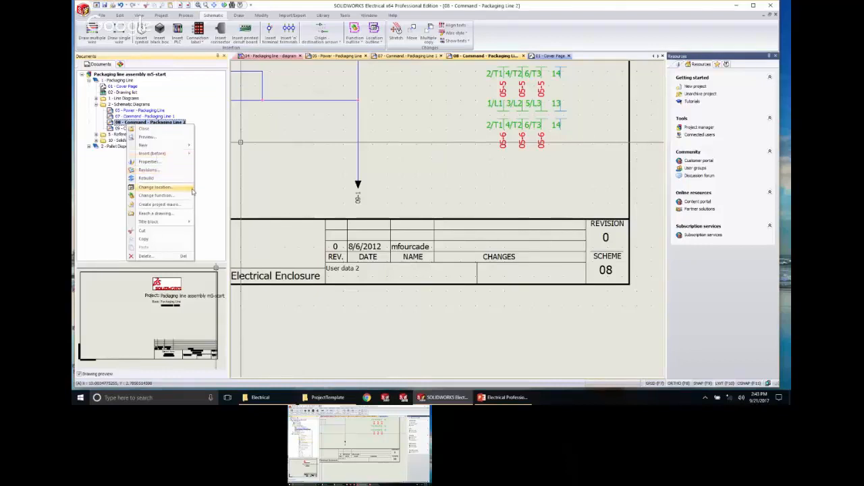
{"action": "left_click", "coordinate": [165, 172]}
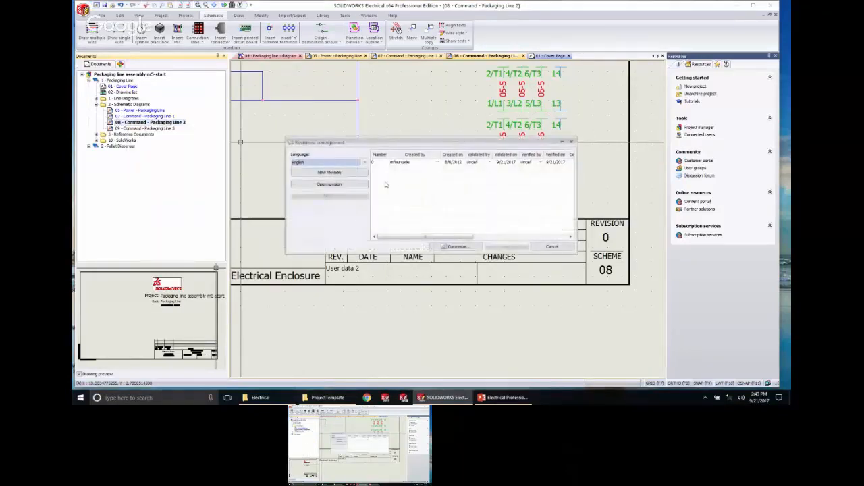
{"action": "left_click", "coordinate": [367, 173]}
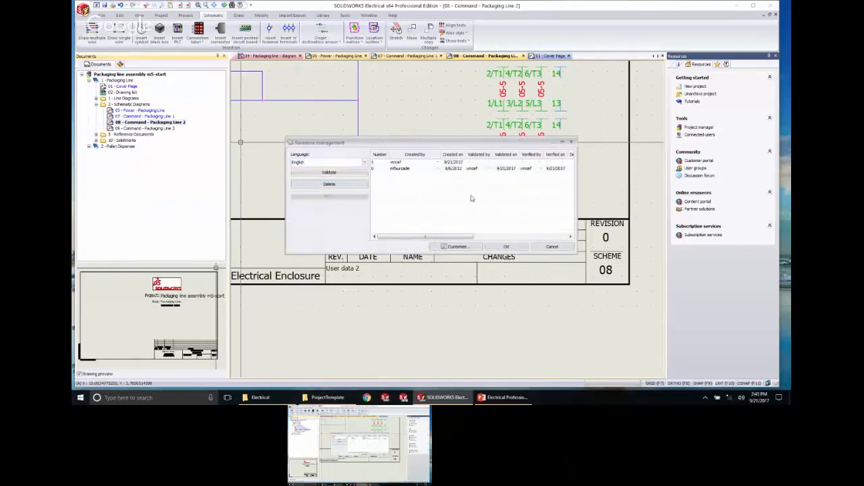
{"action": "left_click", "coordinate": [506, 247]}
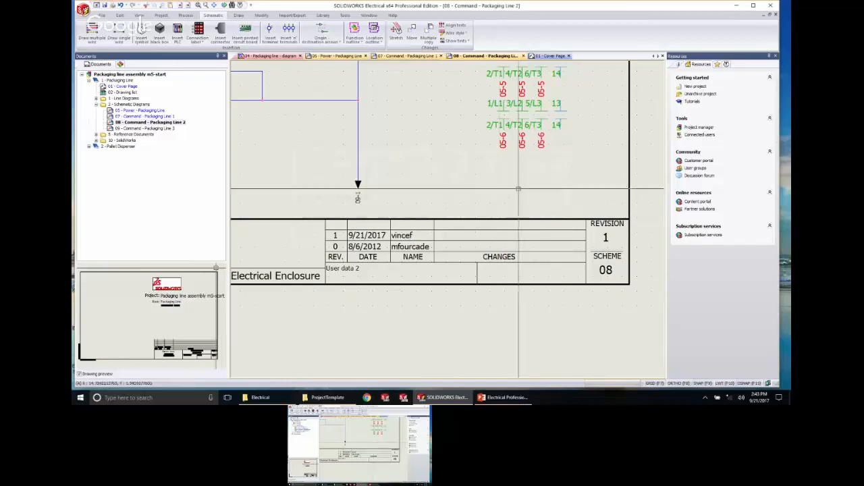
Try to validate and verify revision 1 of the 08 - Command - Packaging Line 2 drawing and add a further revision to it.
{"action": "right_click", "coordinate": [144, 124]}
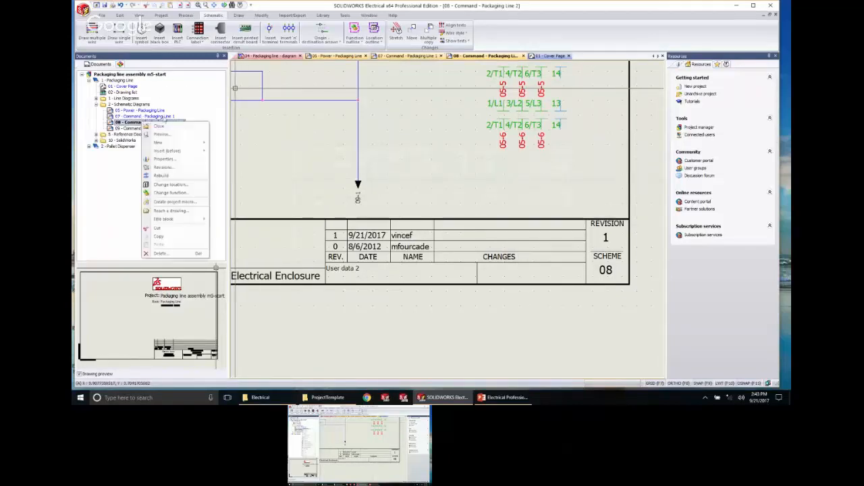
{"action": "mouse_move", "coordinate": [191, 146]}
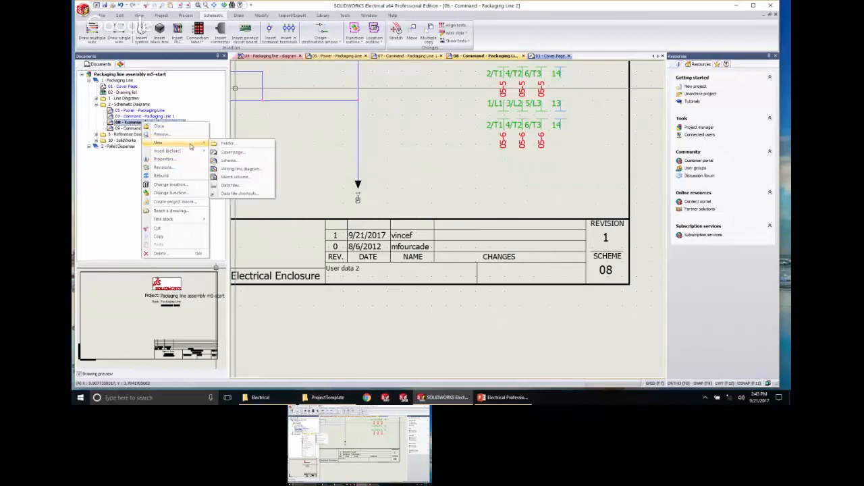
{"action": "left_click", "coordinate": [162, 167]}
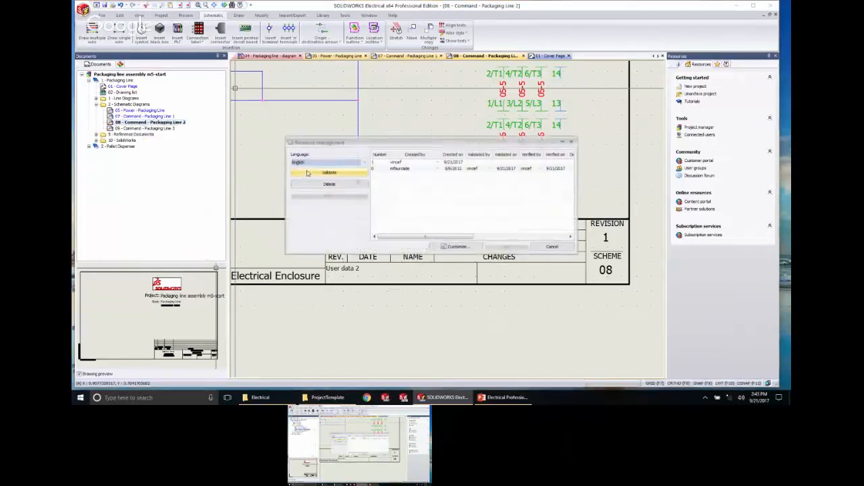
{"action": "left_click", "coordinate": [383, 163]}
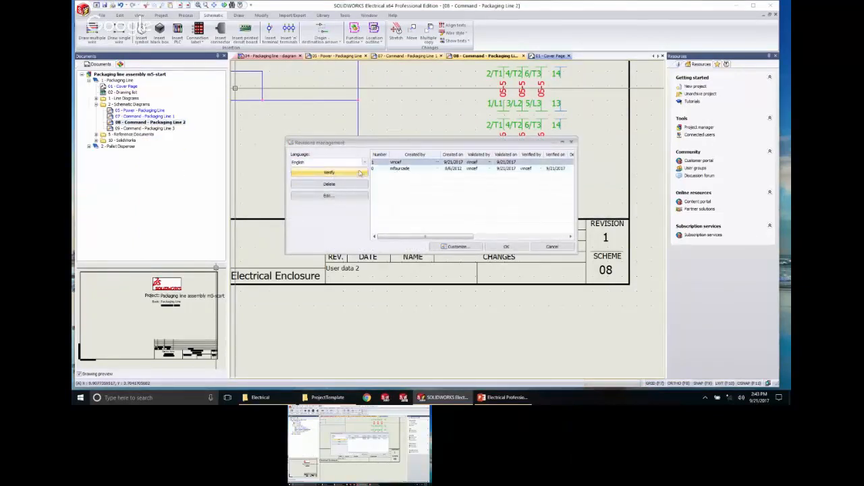
{"action": "left_click", "coordinate": [340, 174]}
{"action": "left_click", "coordinate": [345, 176]}
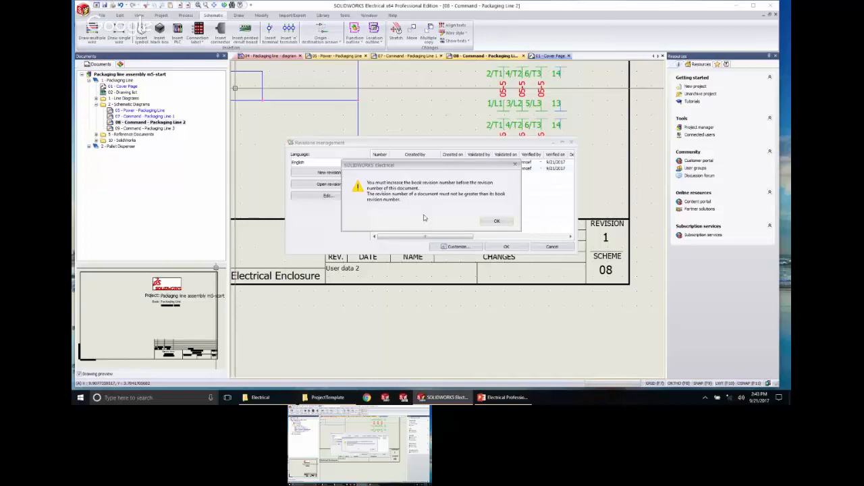
{"action": "left_click", "coordinate": [496, 221]}
{"action": "left_click", "coordinate": [552, 247]}
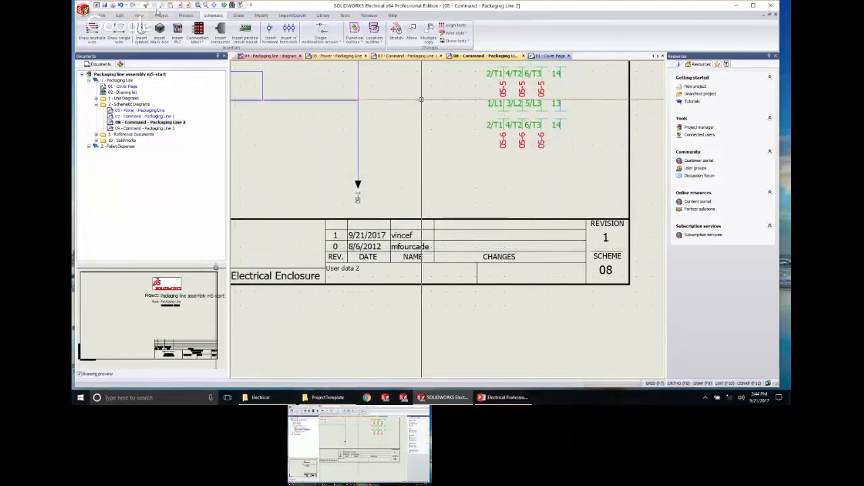
Set the revision numbering format to Custom in the project configuration.
{"action": "left_click", "coordinate": [162, 15]}
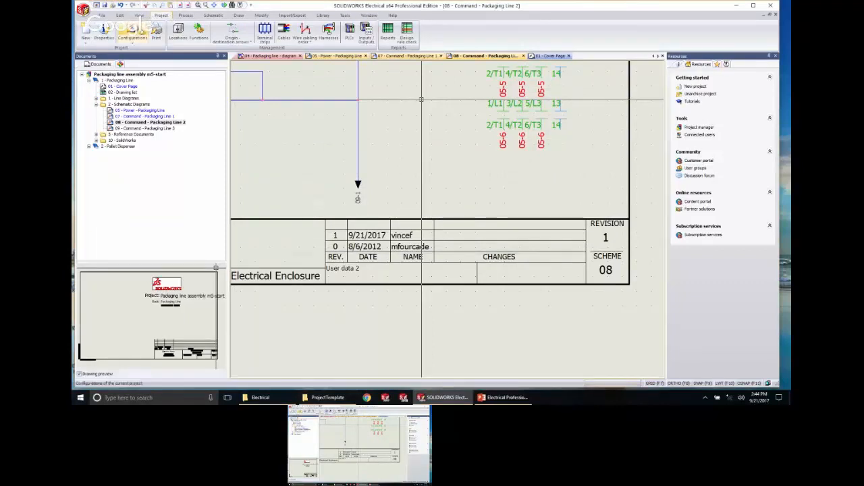
{"action": "left_click", "coordinate": [132, 28]}
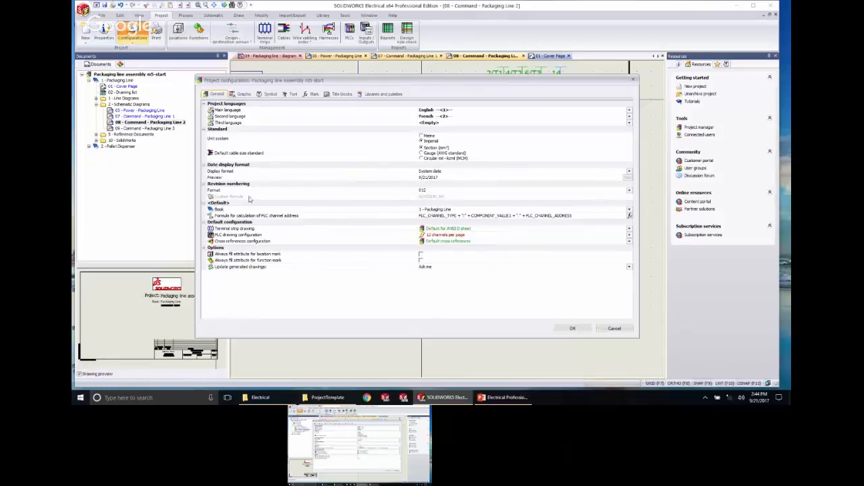
{"action": "left_click", "coordinate": [251, 191]}
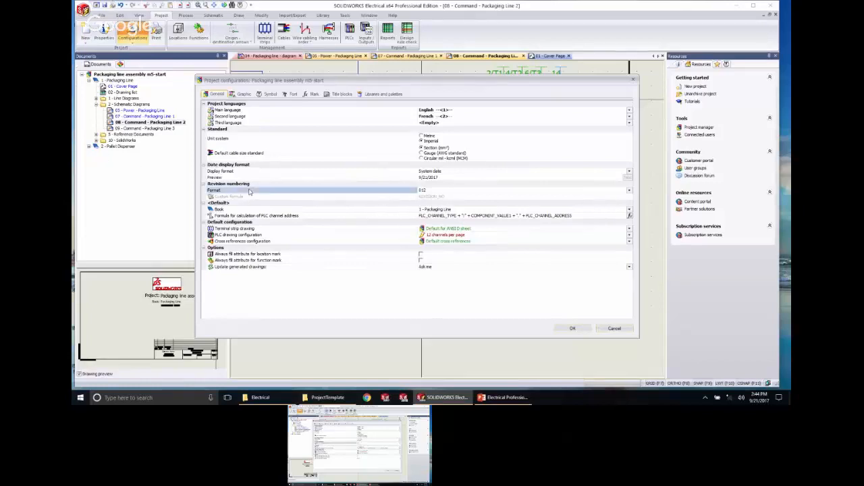
{"action": "left_click", "coordinate": [629, 190]}
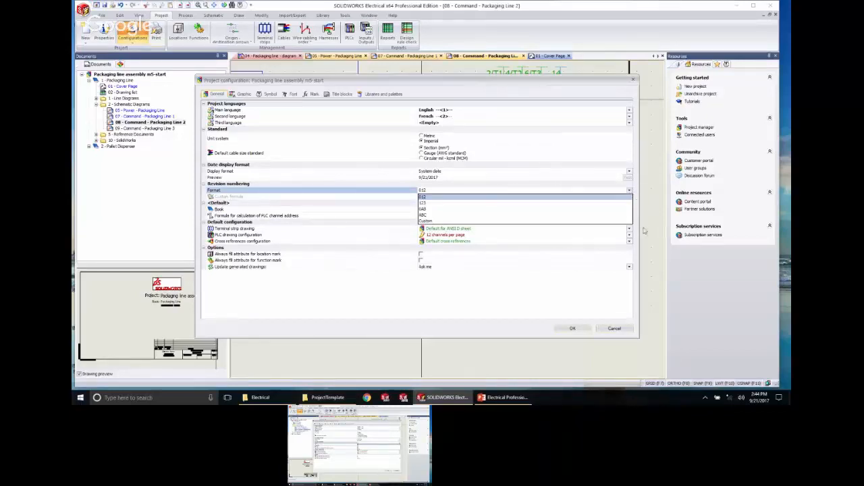
{"action": "left_click", "coordinate": [438, 220]}
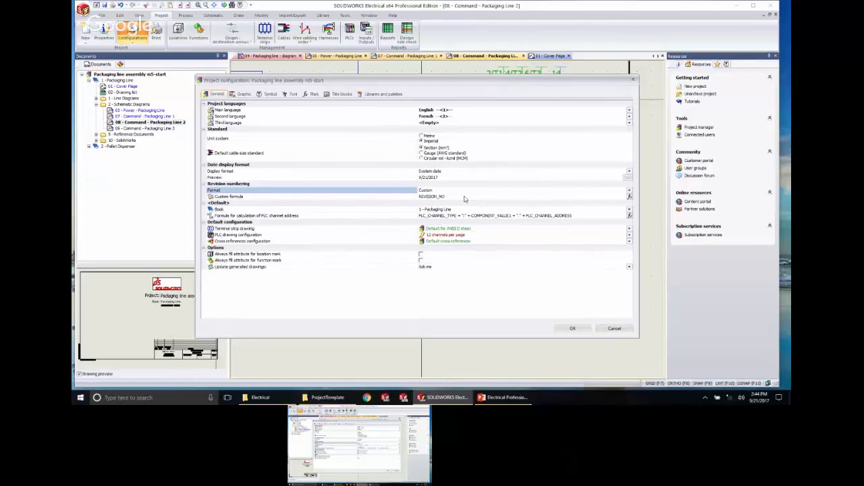
Examine the mathematical and text functions available for the custom revision formula, and leave the formula and project configuration without saving.
{"action": "left_click", "coordinate": [630, 197]}
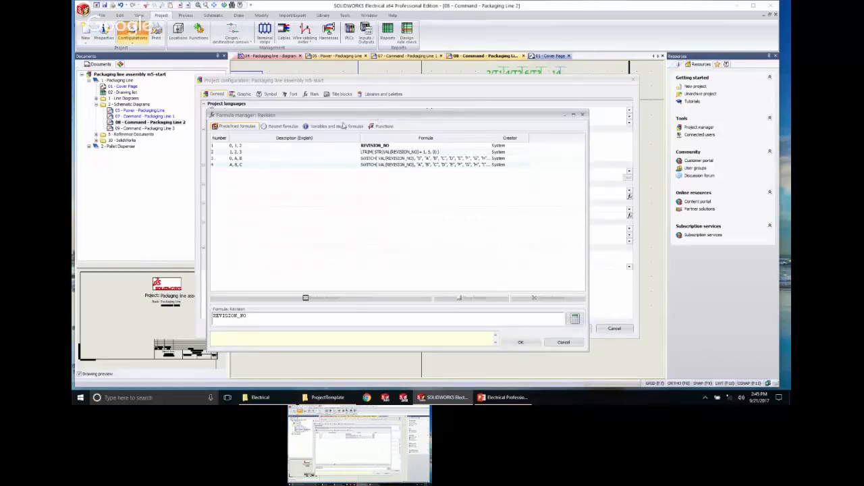
{"action": "left_click", "coordinate": [383, 127]}
{"action": "left_click", "coordinate": [216, 144]}
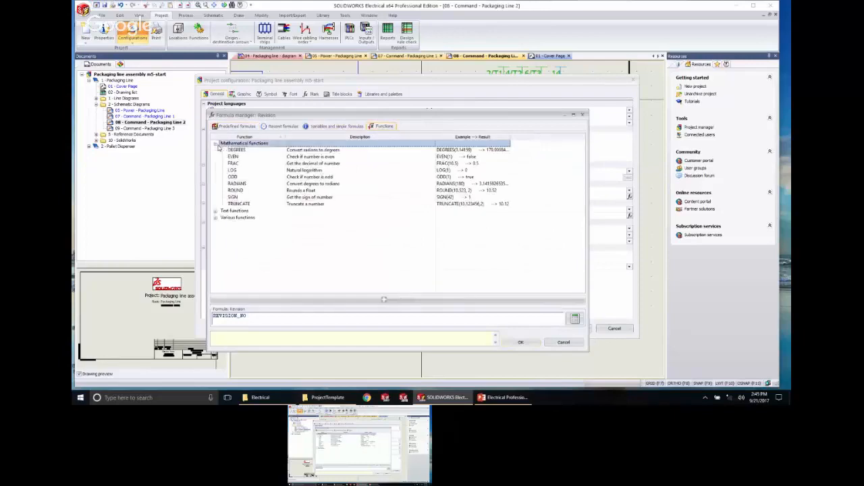
{"action": "left_click", "coordinate": [215, 210]}
{"action": "scroll", "coordinate": [241, 248], "scroll_direction": "down", "scroll_amount": 5}
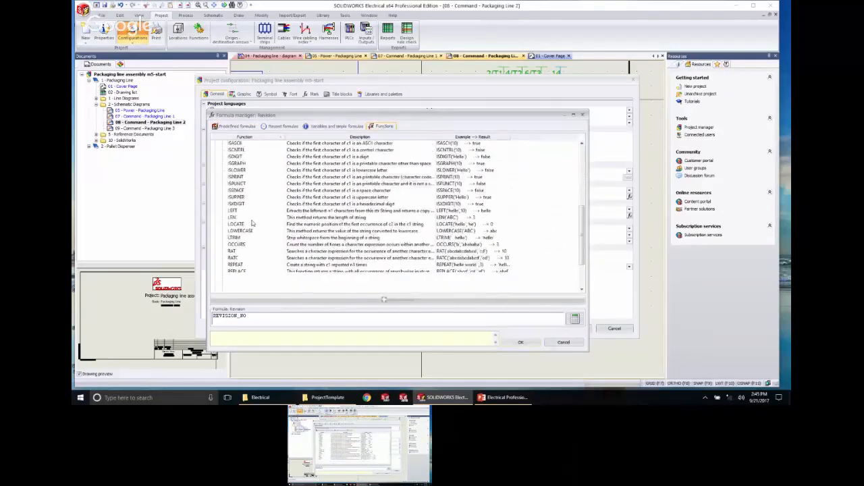
{"action": "scroll", "coordinate": [243, 247], "scroll_direction": "up", "scroll_amount": 7}
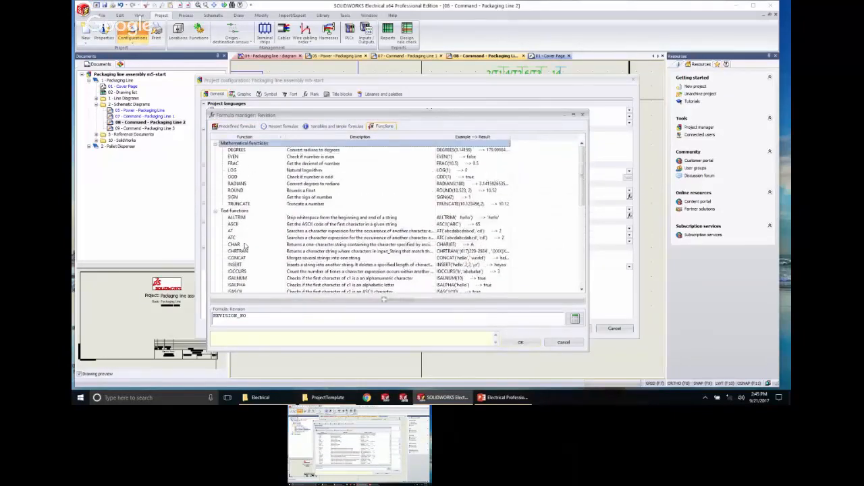
{"action": "left_click", "coordinate": [215, 144]}
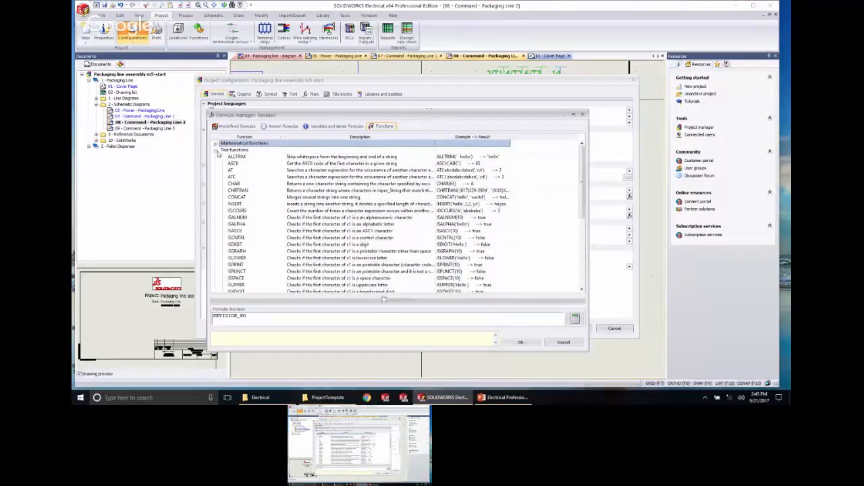
{"action": "left_click", "coordinate": [216, 149]}
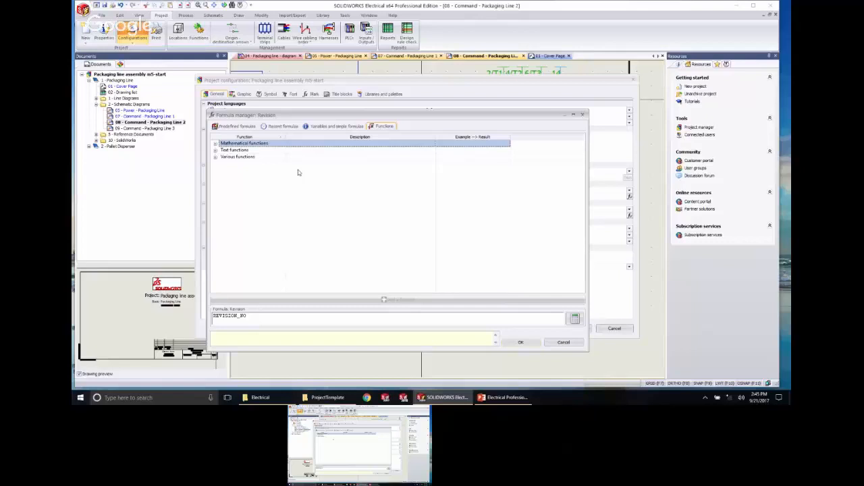
{"action": "left_click", "coordinate": [566, 342]}
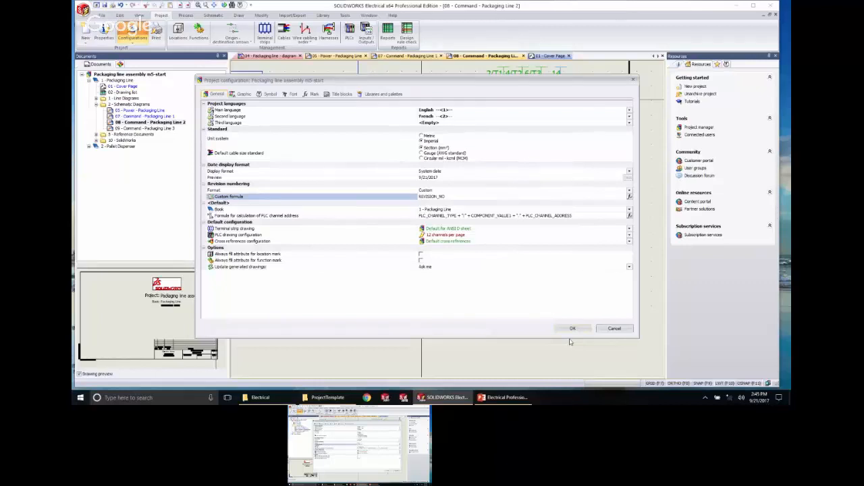
{"action": "left_click", "coordinate": [614, 328]}
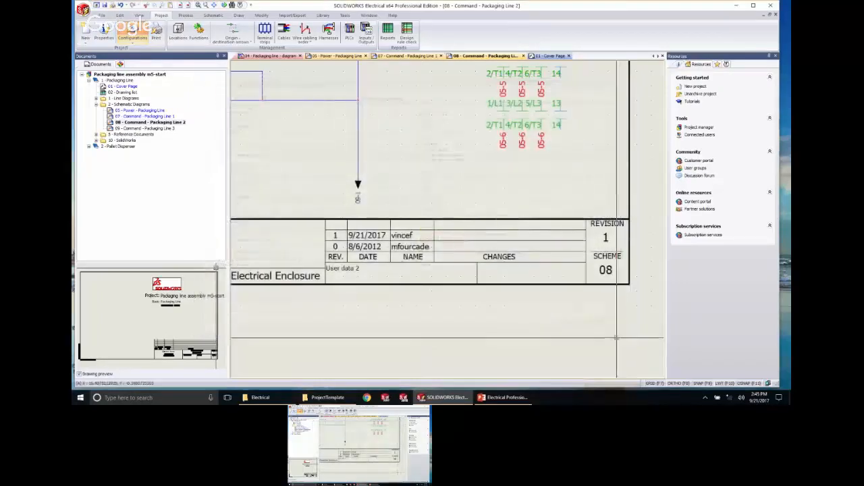
Add the List of the cables, Bill Of Materials grouped by manufacturer and List of wires by line style reports to the project.
{"action": "middle_click_drag", "start_coordinate": [452, 189], "coordinate": [451, 195]}
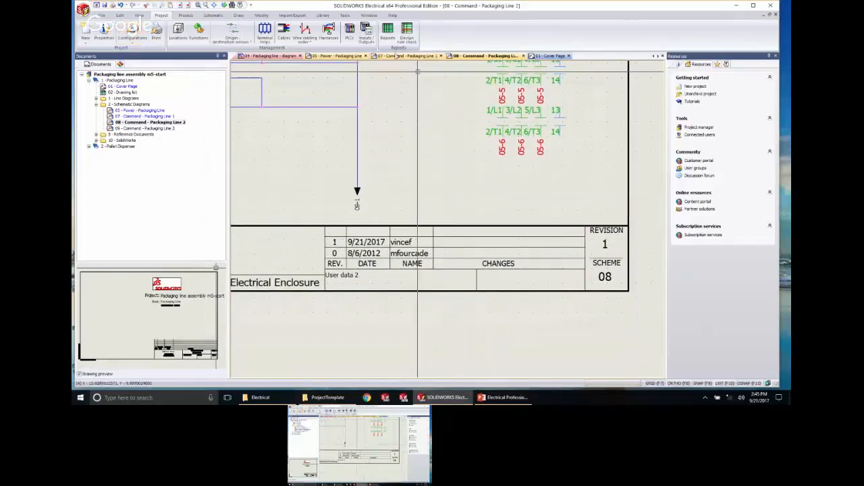
{"action": "middle_click", "coordinate": [432, 101]}
{"action": "middle_click", "coordinate": [432, 101]}
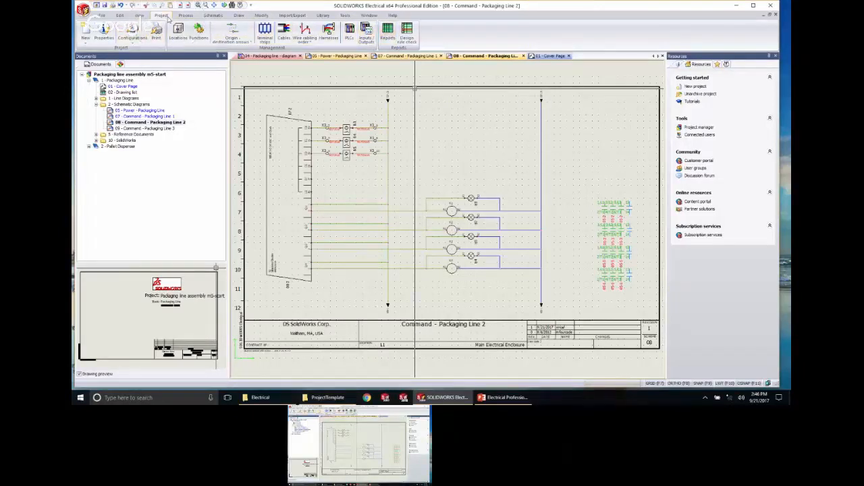
{"action": "left_click", "coordinate": [388, 31]}
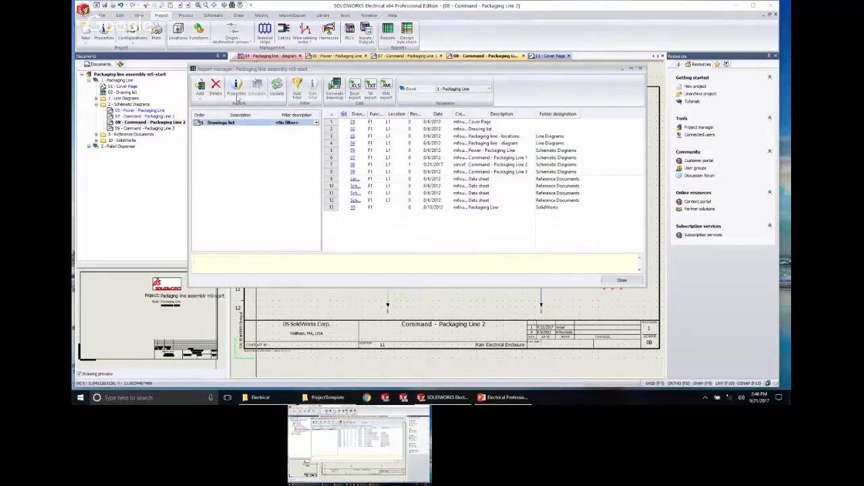
{"action": "left_click_drag", "start_coordinate": [253, 70], "coordinate": [276, 69]}
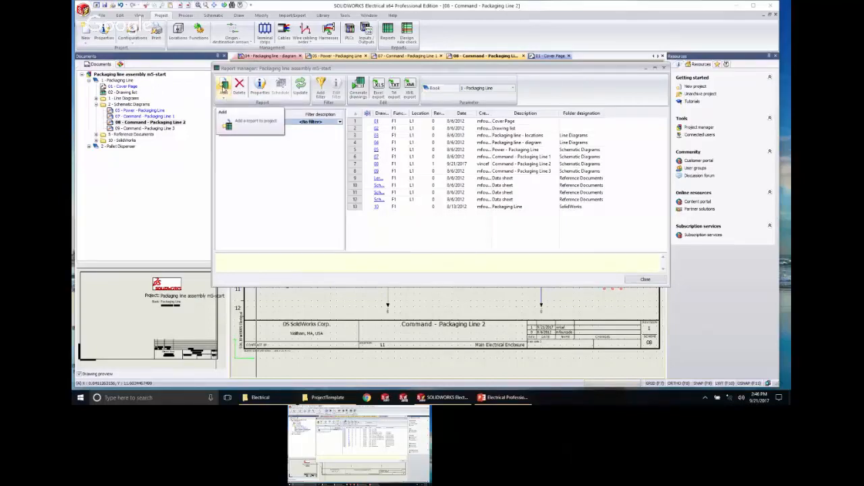
{"action": "left_click", "coordinate": [223, 88]}
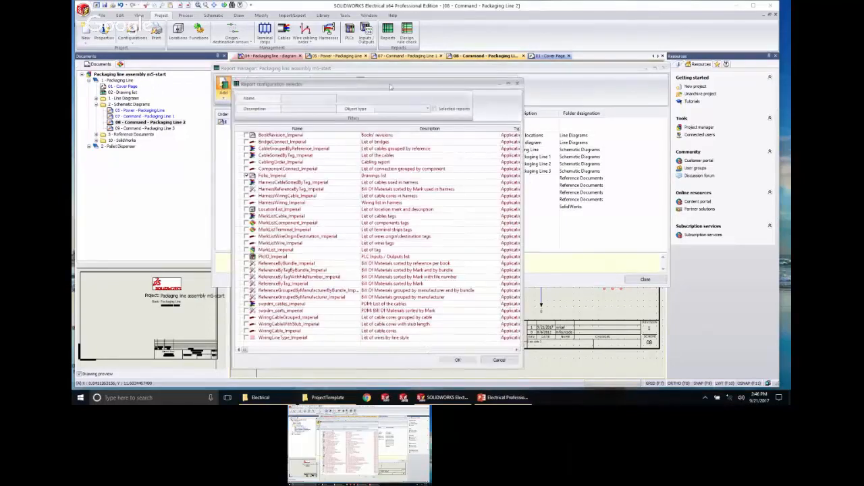
{"action": "left_click_drag", "start_coordinate": [391, 86], "coordinate": [459, 45]}
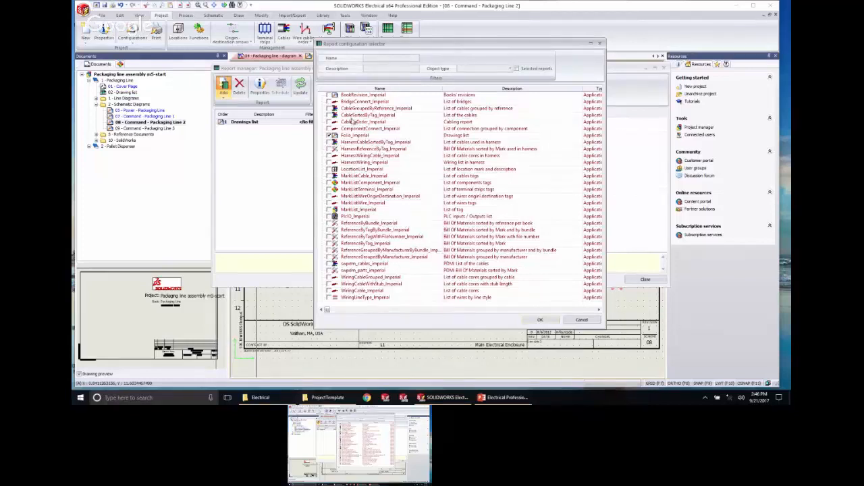
{"action": "left_click", "coordinate": [329, 115]}
{"action": "left_click", "coordinate": [329, 297]}
{"action": "left_click", "coordinate": [329, 256]}
{"action": "left_click", "coordinate": [540, 319]}
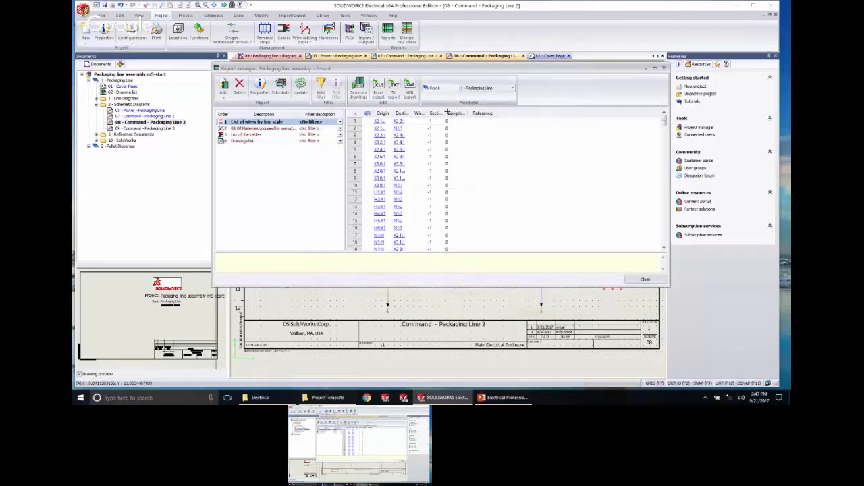
Widen the Section, Wire number and Destination columns in the List of wires by line style report.
{"action": "left_click_drag", "start_coordinate": [445, 113], "coordinate": [474, 113]}
{"action": "left_click", "coordinate": [272, 124]}
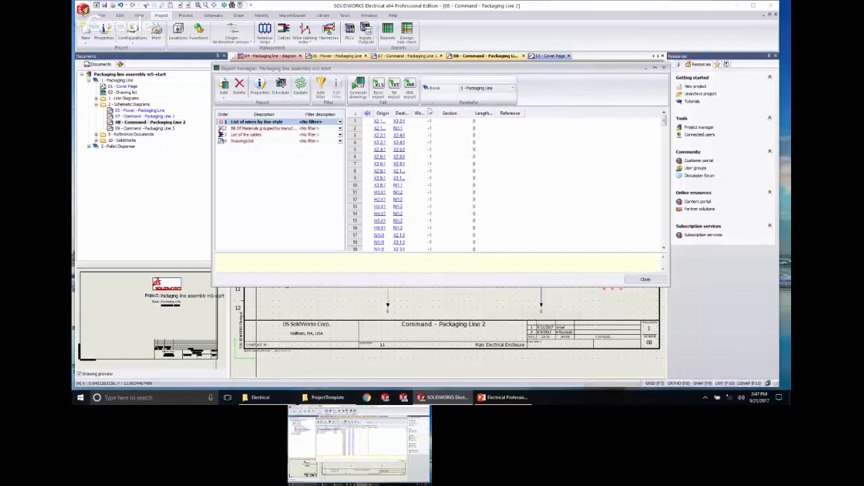
{"action": "left_click_drag", "start_coordinate": [410, 116], "coordinate": [466, 115]}
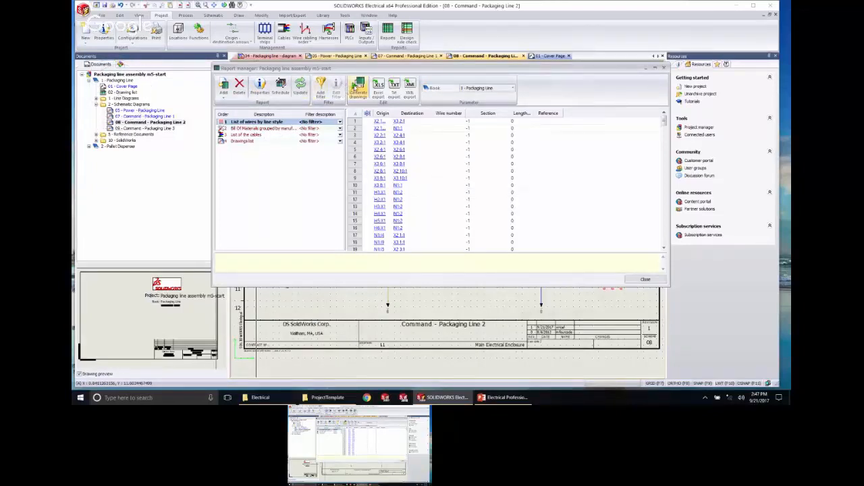
Generate the Packaging Line book's report drawings for cables, bill of materials grouped by manufacturer and wires by line style, leaving out its drawings list.
{"action": "left_click", "coordinate": [357, 86]}
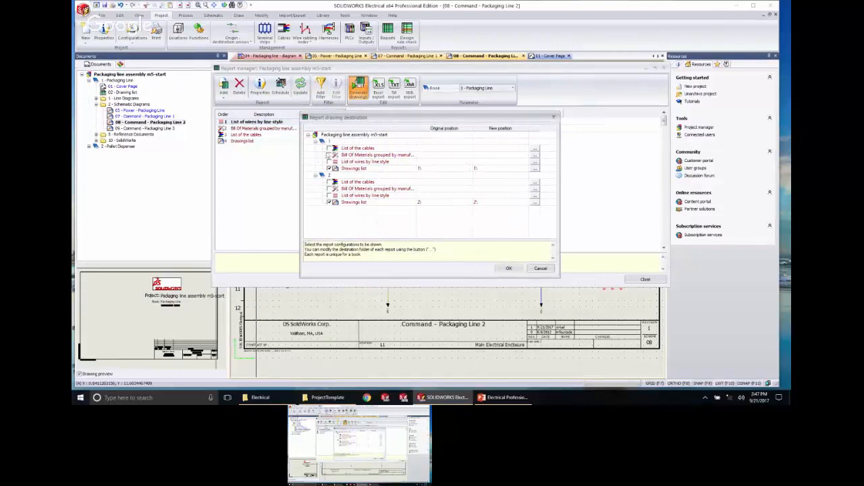
{"action": "left_click", "coordinate": [329, 155]}
{"action": "left_click", "coordinate": [329, 161]}
{"action": "left_click", "coordinate": [329, 168]}
{"action": "left_click", "coordinate": [509, 268]}
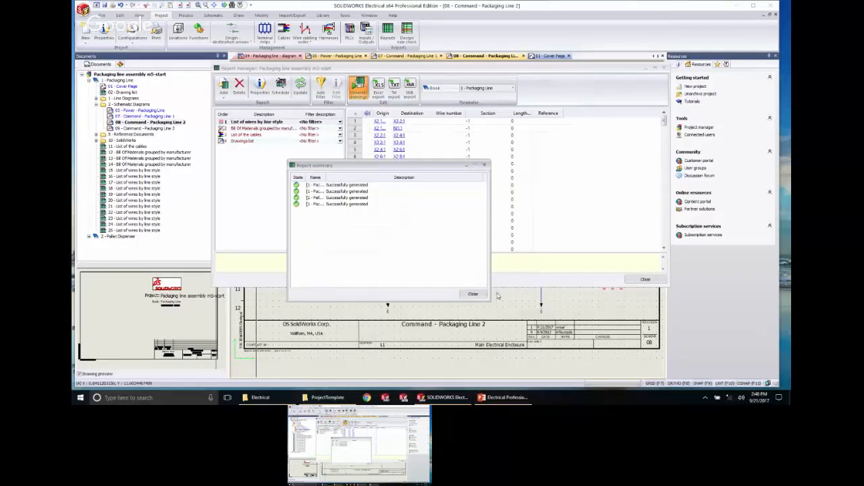
{"action": "left_click", "coordinate": [472, 293]}
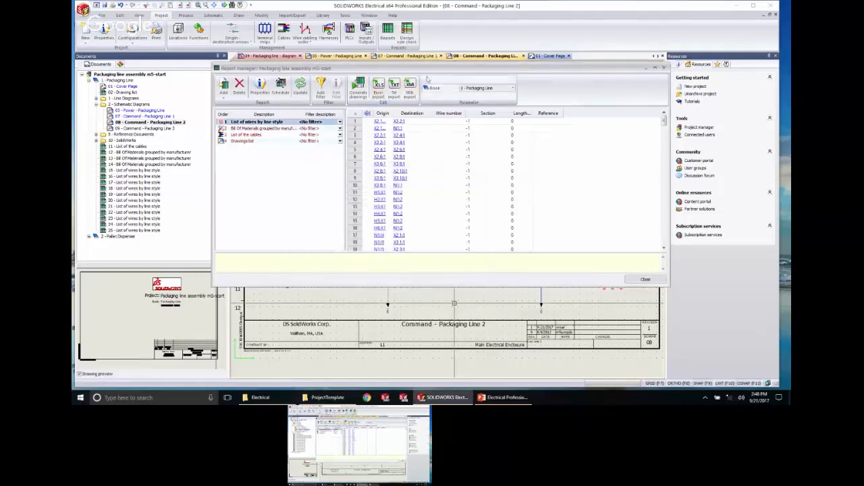
{"action": "left_click", "coordinate": [645, 280]}
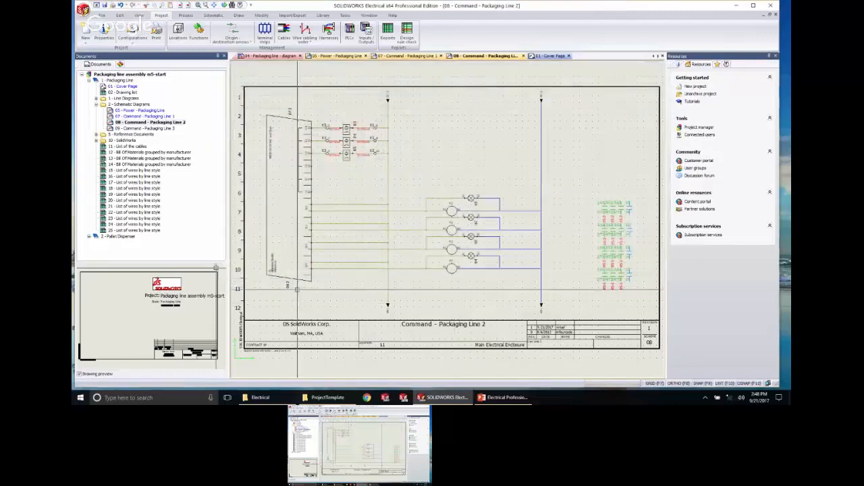
Inspect the wire table in the 15 - List of wires by line style drawing and return to 05 - Power - Packaging Line.
{"action": "double_click", "coordinate": [146, 171]}
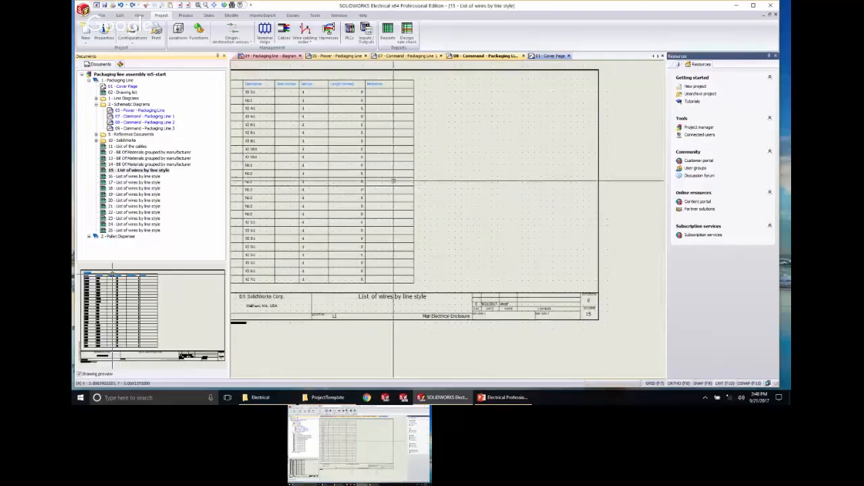
{"action": "scroll", "coordinate": [429, 177], "scroll_direction": "up", "scroll_amount": 5}
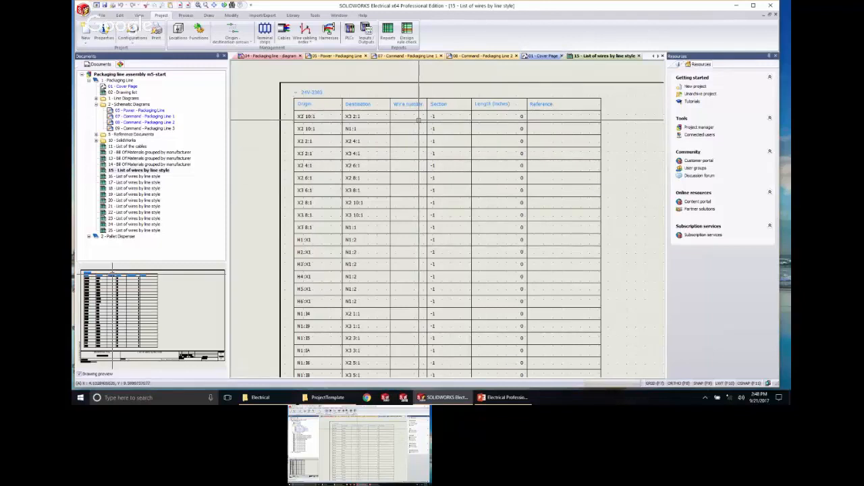
{"action": "left_click", "coordinate": [328, 57]}
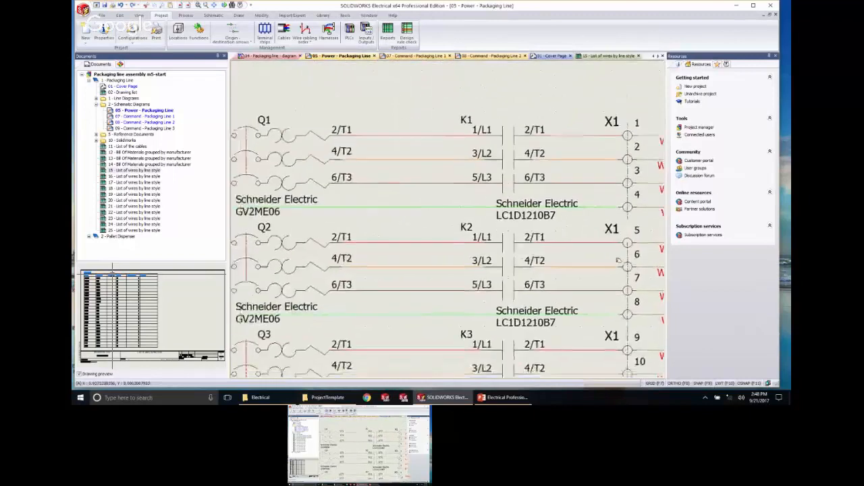
Number the new wires in the project without modifying the existing wire numbers.
{"action": "middle_click_drag", "start_coordinate": [618, 260], "coordinate": [629, 252]}
{"action": "scroll", "coordinate": [628, 253], "scroll_direction": "down", "scroll_amount": 2}
{"action": "middle_click_drag", "start_coordinate": [463, 210], "coordinate": [518, 187]}
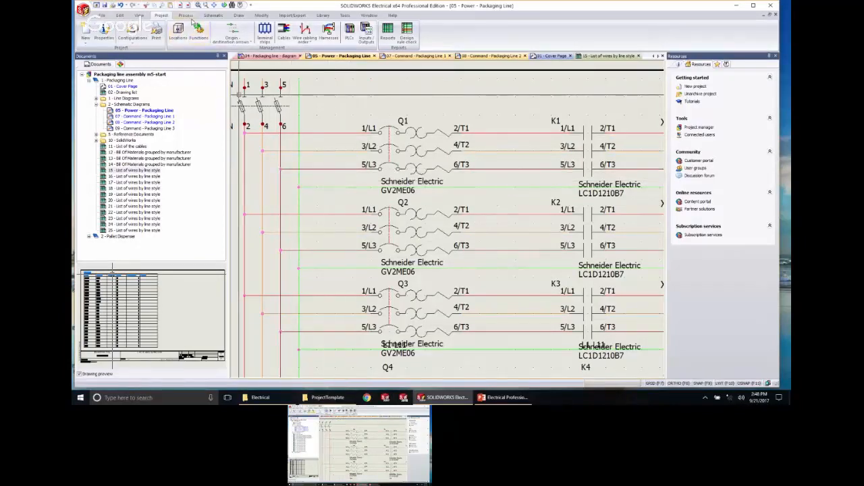
{"action": "left_click", "coordinate": [186, 15]}
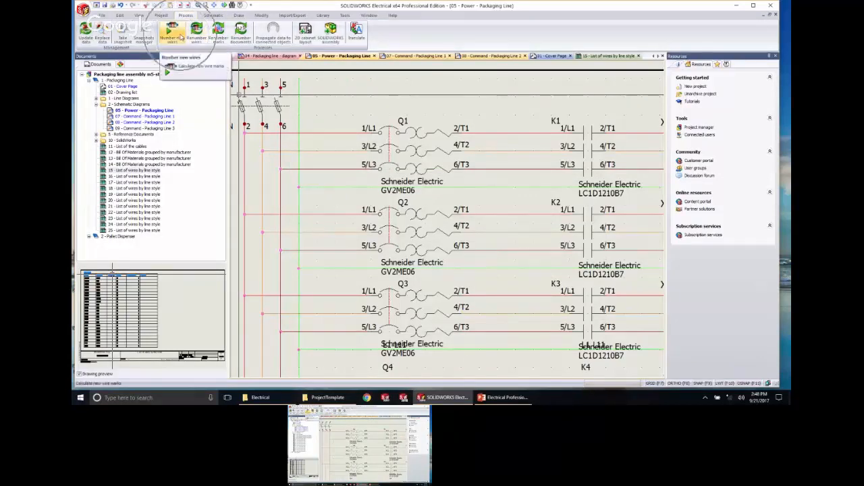
{"action": "left_click", "coordinate": [178, 35]}
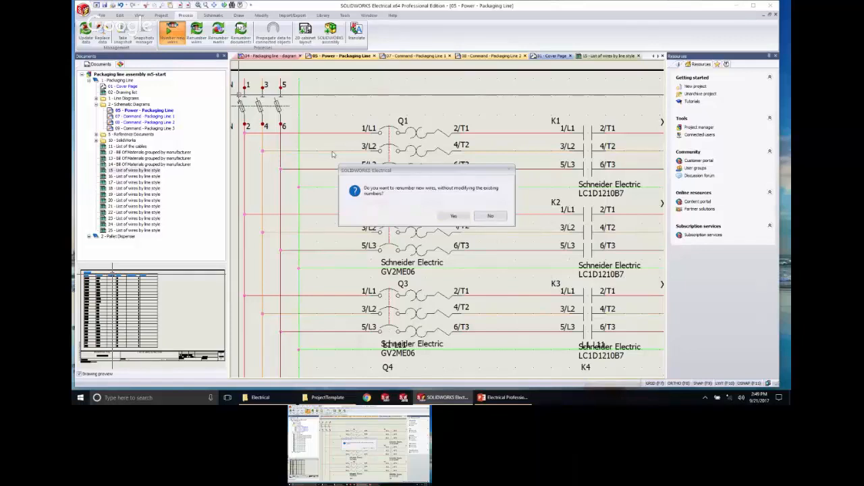
{"action": "left_click", "coordinate": [455, 216]}
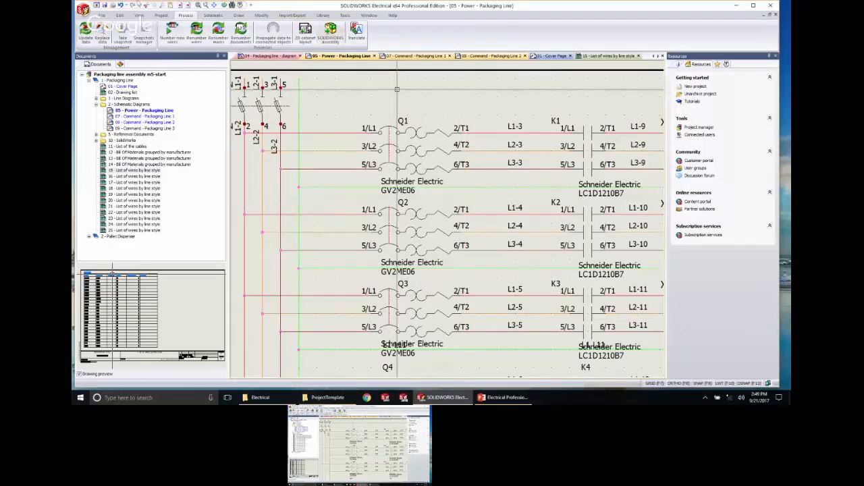
Review the wire and component numbering settings in the project configuration and leave without changes.
{"action": "left_click", "coordinate": [139, 15]}
{"action": "left_click", "coordinate": [160, 15]}
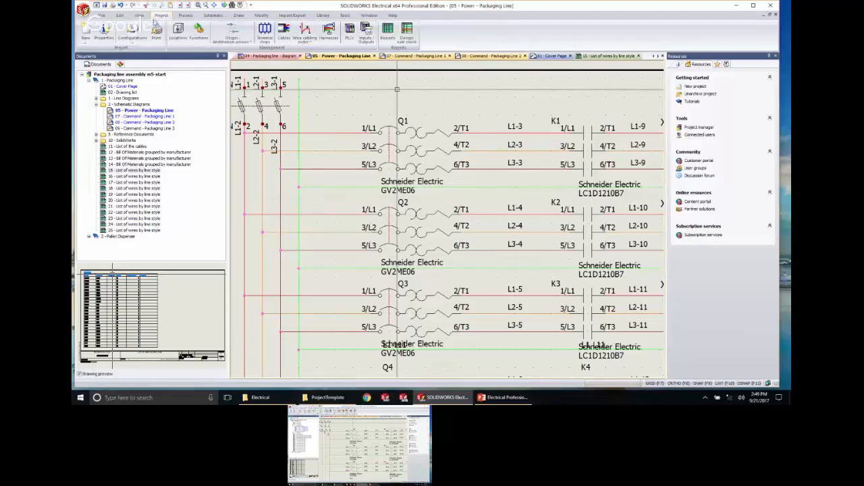
{"action": "left_click", "coordinate": [133, 30]}
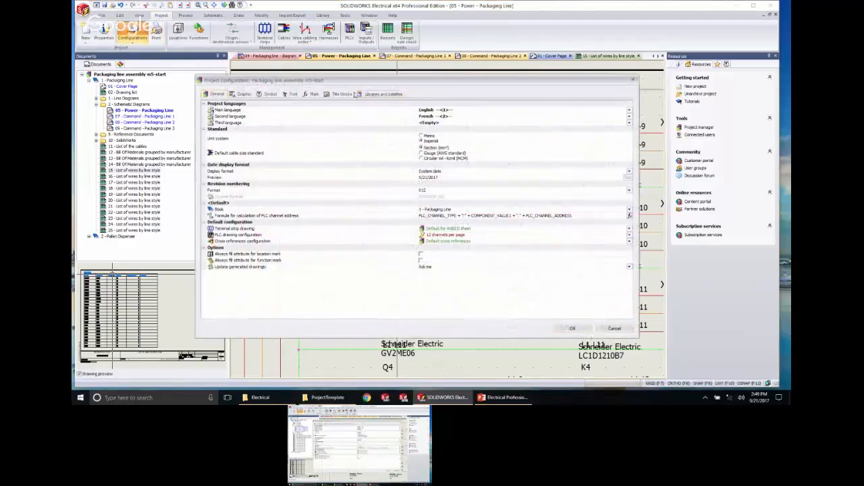
{"action": "left_click", "coordinate": [317, 95]}
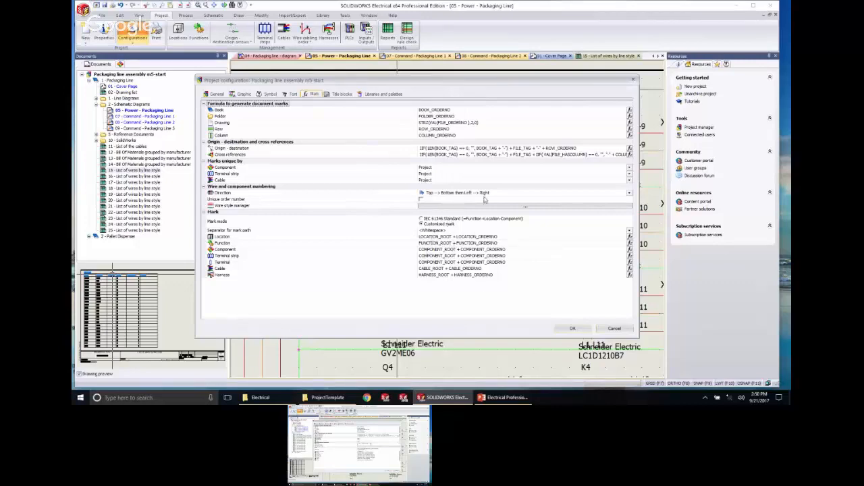
{"action": "left_click", "coordinate": [614, 328]}
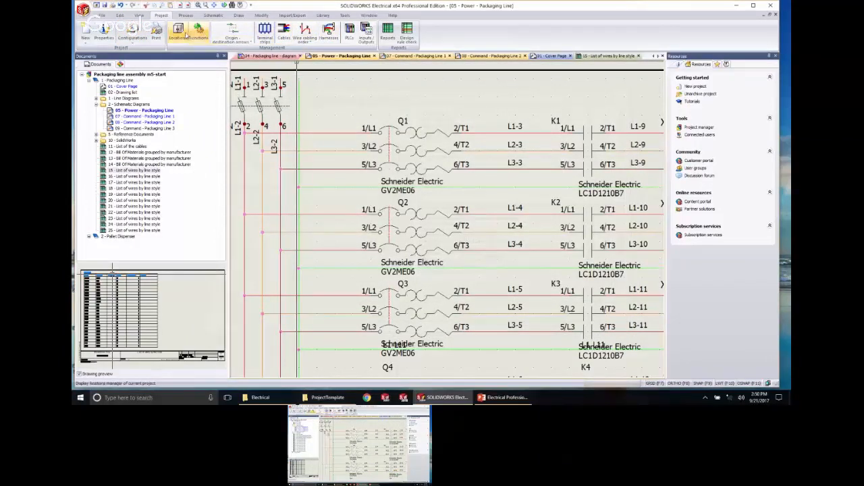
Review the equipotential and wire formulas of the 110V DC control wire style in the wire style manager.
{"action": "left_click", "coordinate": [133, 34]}
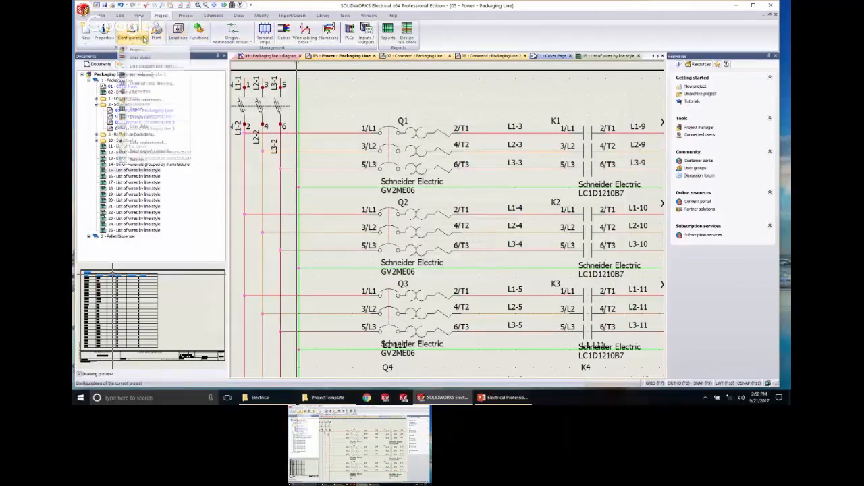
{"action": "left_click", "coordinate": [141, 63]}
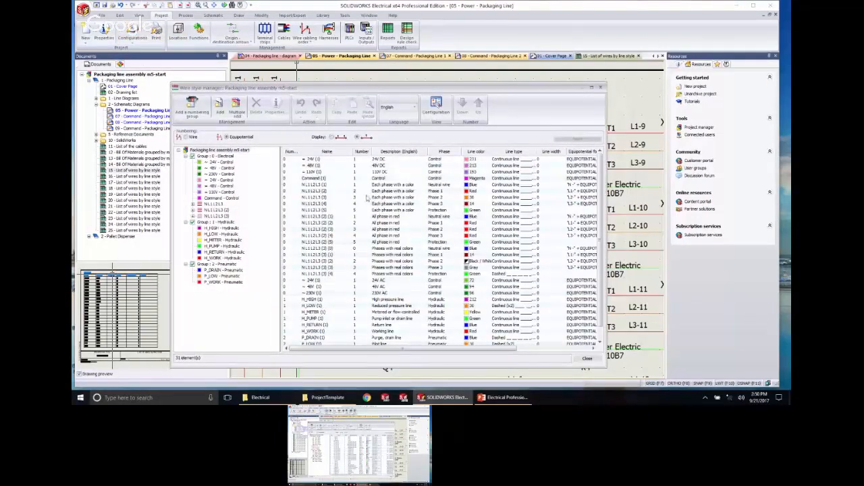
{"action": "left_click", "coordinate": [324, 173]}
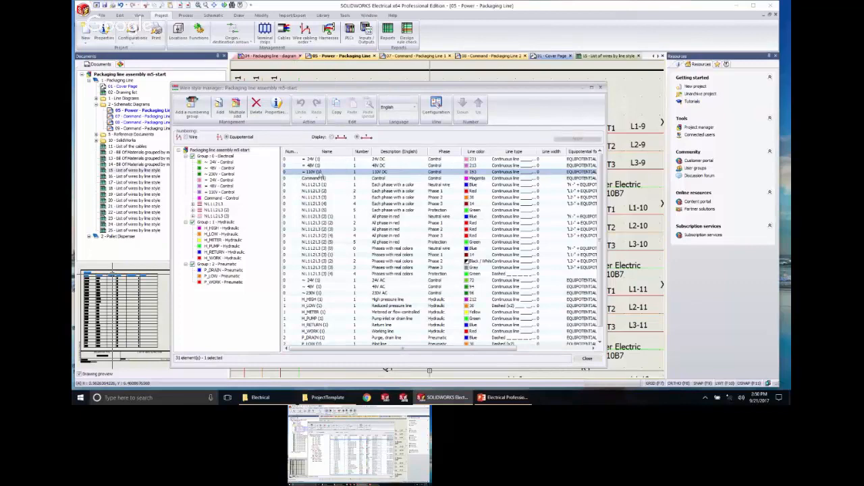
{"action": "double_click", "coordinate": [327, 172]}
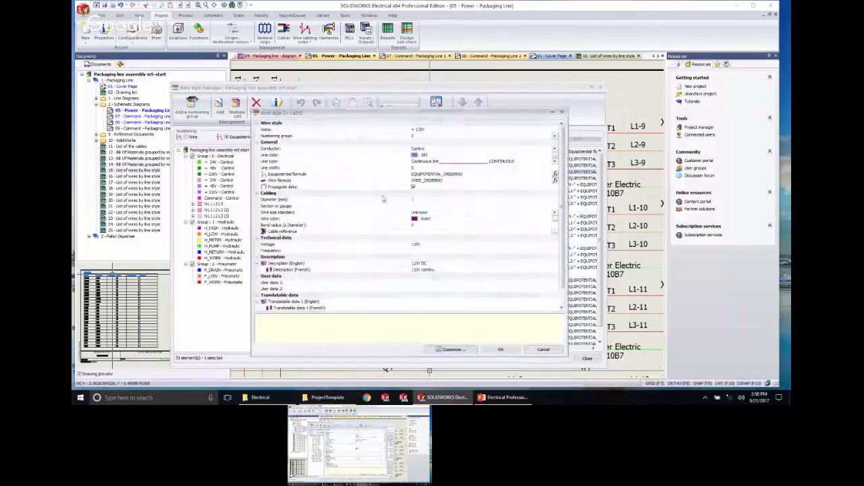
{"action": "left_click", "coordinate": [461, 177]}
{"action": "key", "text": "ctrl"}
{"action": "key", "text": "ctrl"}
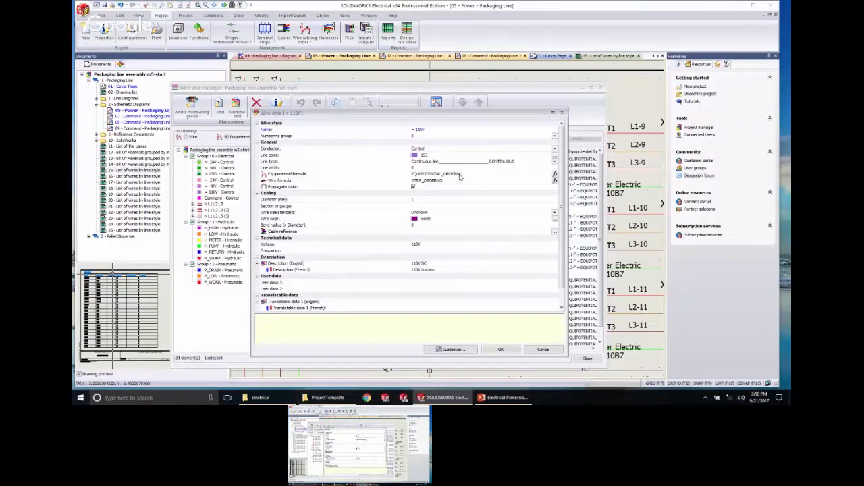
{"action": "left_click", "coordinate": [500, 350]}
{"action": "left_click", "coordinate": [587, 358]}
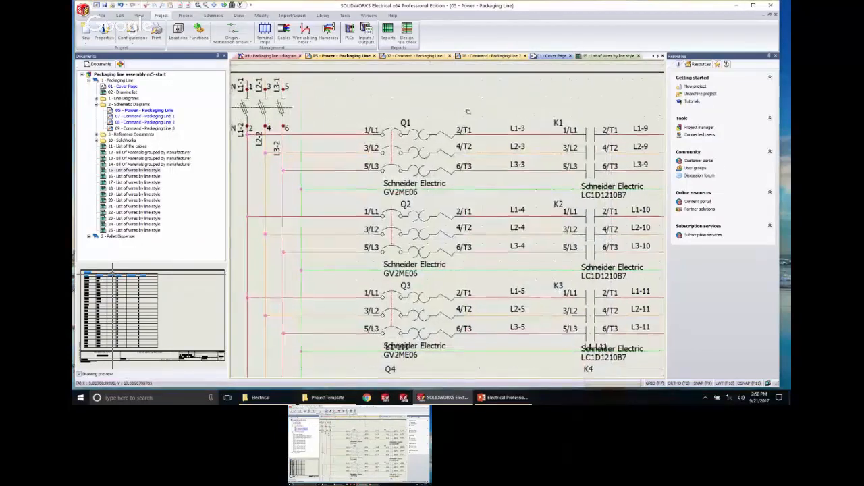
Update the 15 - List of wires by line style report drawing and check its Wire number column.
{"action": "middle_click_drag", "start_coordinate": [468, 112], "coordinate": [536, 118]}
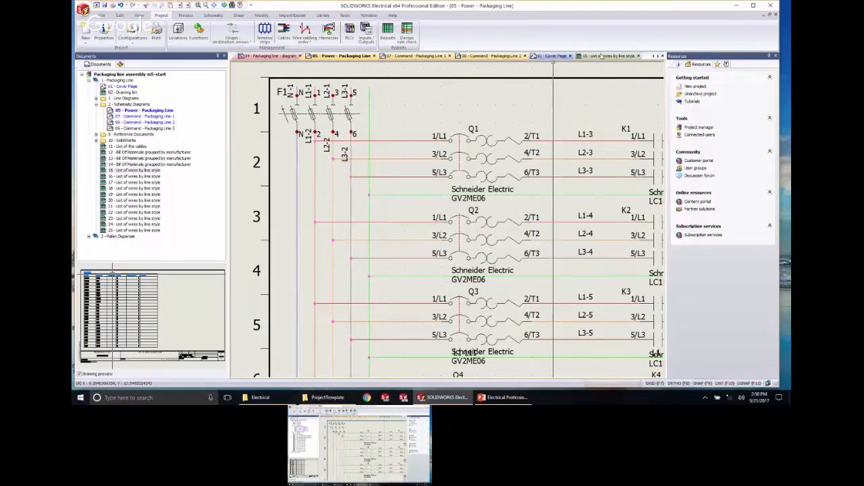
{"action": "left_click", "coordinate": [606, 56]}
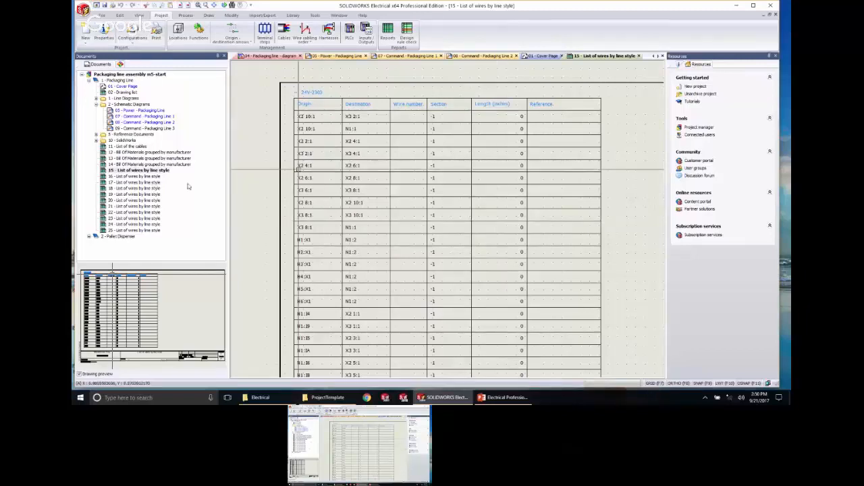
{"action": "right_click", "coordinate": [127, 171]}
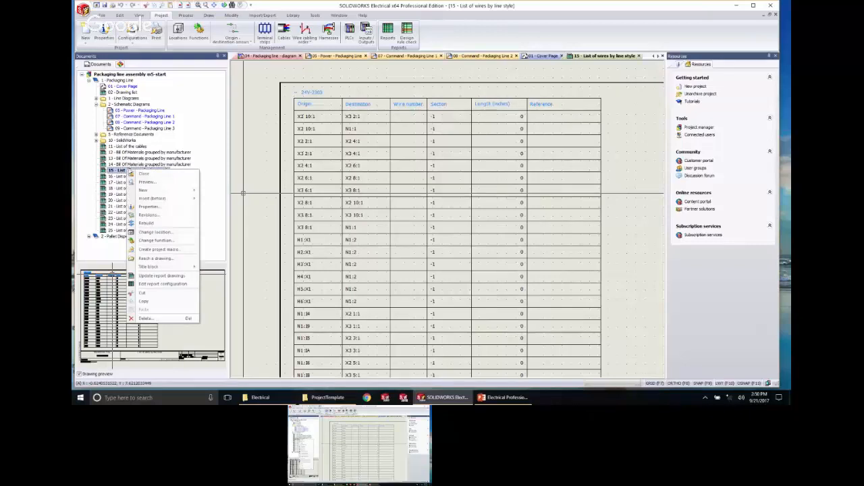
{"action": "left_click", "coordinate": [154, 276]}
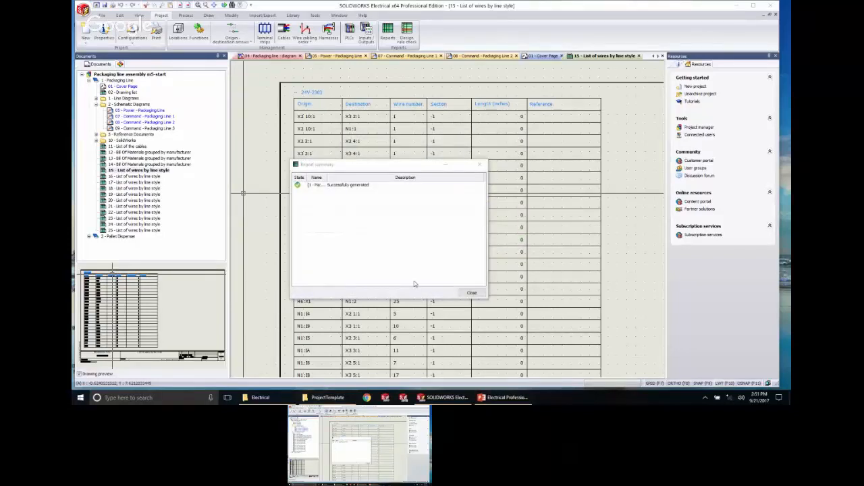
{"action": "left_click", "coordinate": [472, 293]}
{"action": "middle_click_drag", "start_coordinate": [474, 237], "coordinate": [490, 208]}
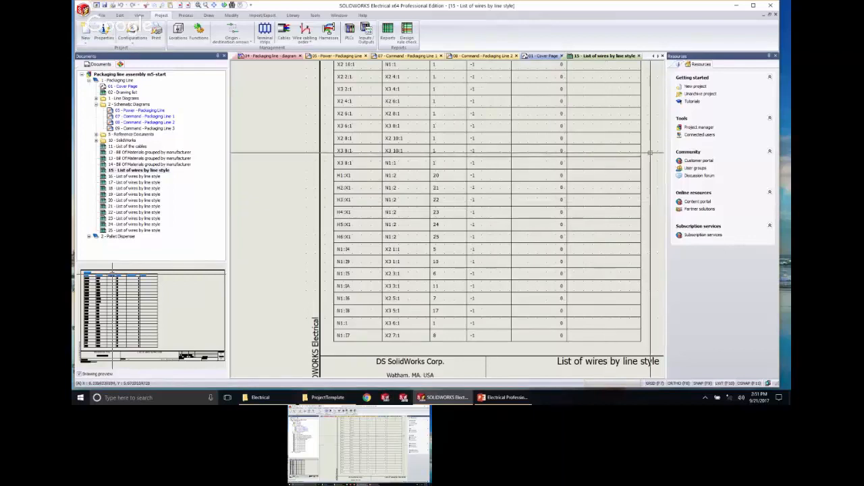
{"action": "middle_click_drag", "start_coordinate": [652, 152], "coordinate": [652, 153]}
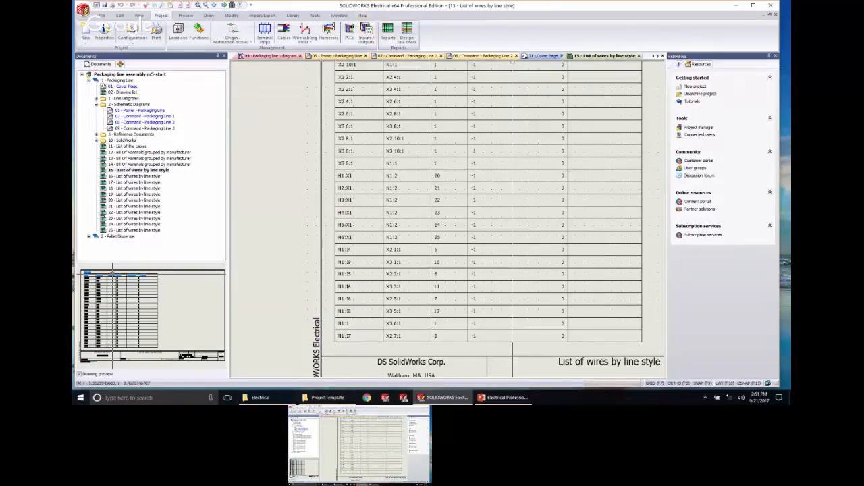
Examine the wire style properties of wire L1-3 between Q1 and K1 in 05 - Power - Packaging Line, leaving them unchanged.
{"action": "left_click", "coordinate": [337, 55]}
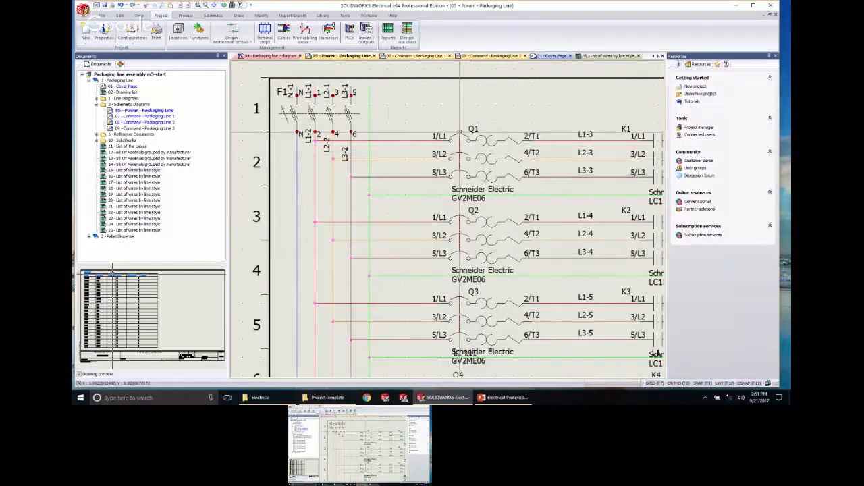
{"action": "scroll", "coordinate": [415, 128], "scroll_direction": "up", "scroll_amount": 2}
{"action": "scroll", "coordinate": [486, 139], "scroll_direction": "up", "scroll_amount": 1}
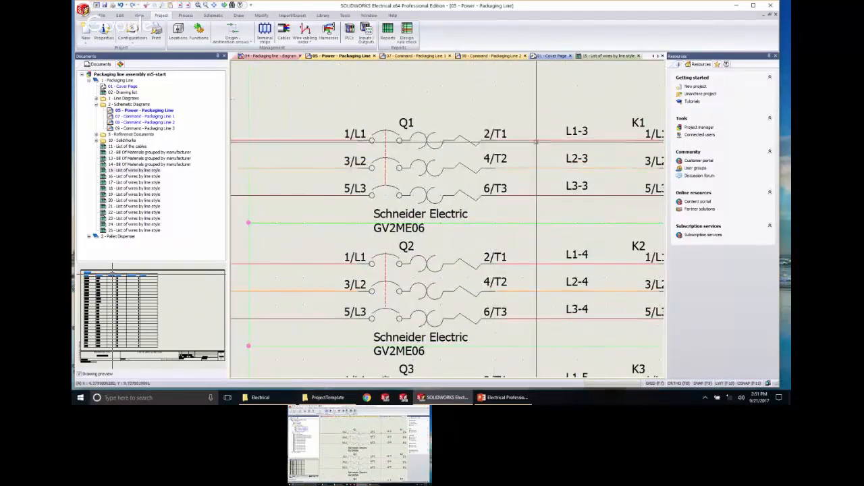
{"action": "left_click", "coordinate": [536, 141]}
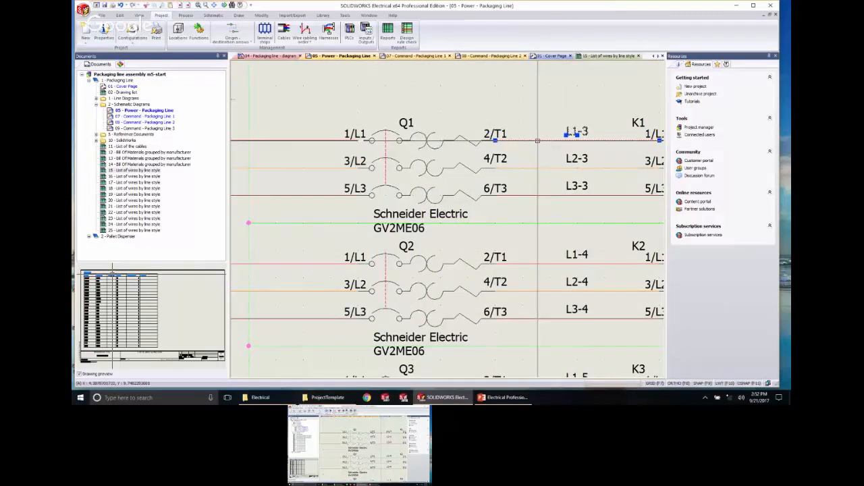
{"action": "right_click", "coordinate": [537, 140]}
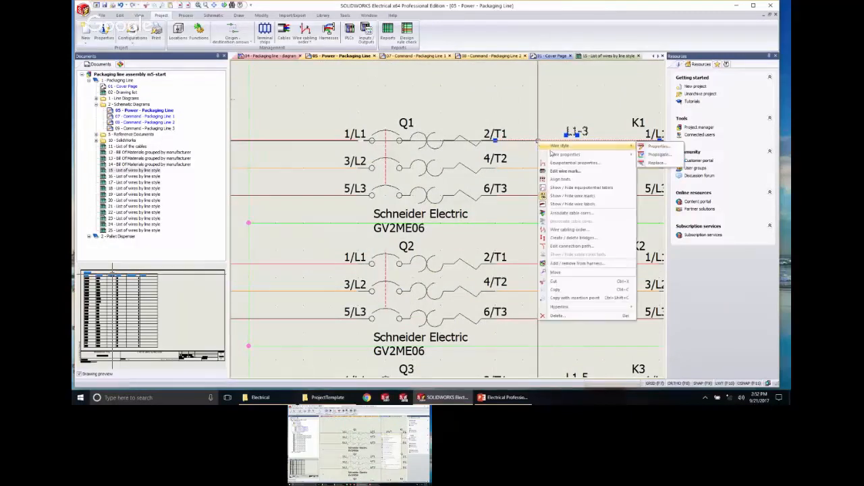
{"action": "left_click", "coordinate": [658, 146]}
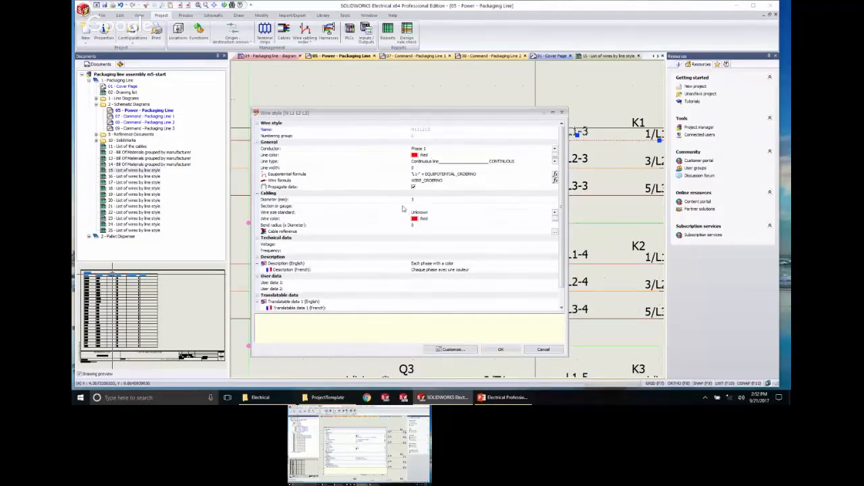
{"action": "scroll", "coordinate": [360, 234], "scroll_direction": "down", "scroll_amount": 1}
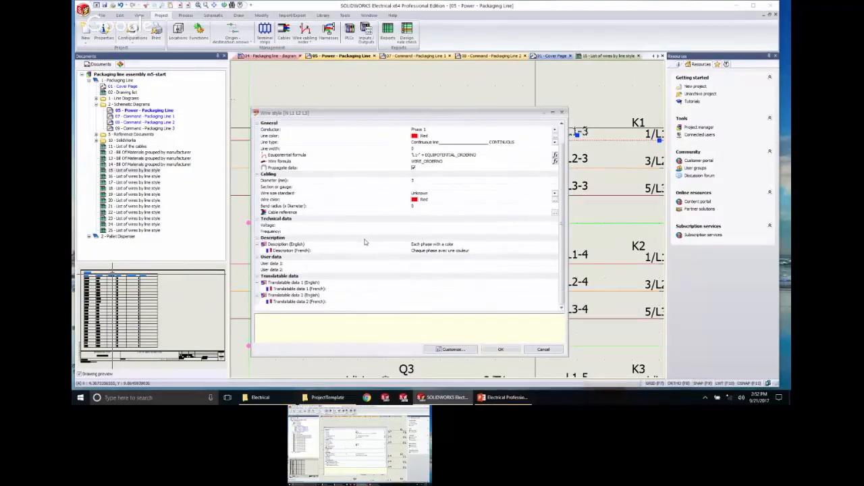
{"action": "scroll", "coordinate": [398, 231], "scroll_direction": "up", "scroll_amount": 1}
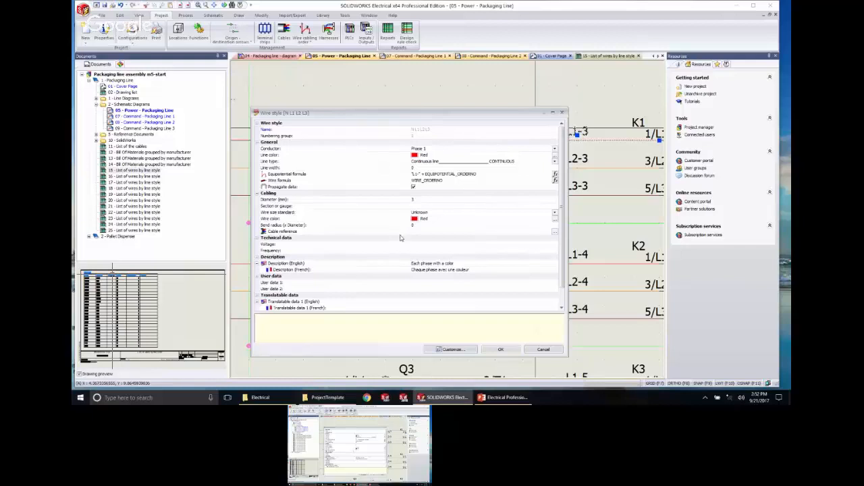
{"action": "scroll", "coordinate": [401, 239], "scroll_direction": "down", "scroll_amount": 1}
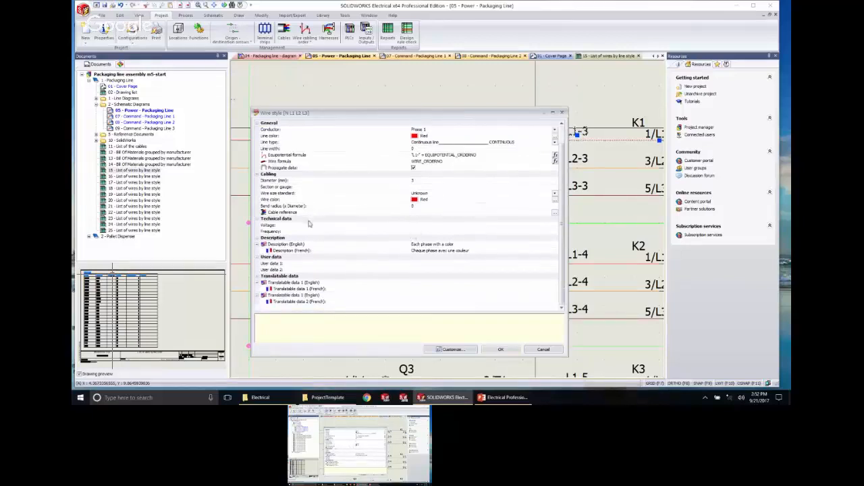
{"action": "scroll", "coordinate": [382, 232], "scroll_direction": "up", "scroll_amount": 1}
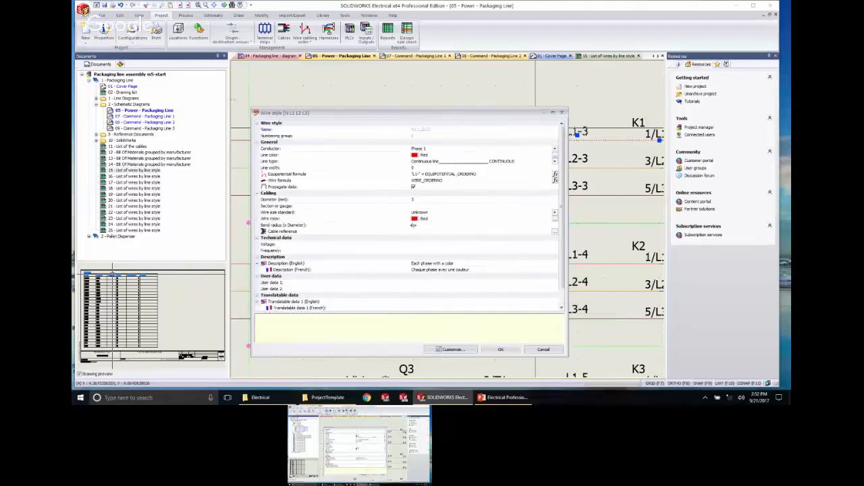
{"action": "left_click", "coordinate": [543, 349]}
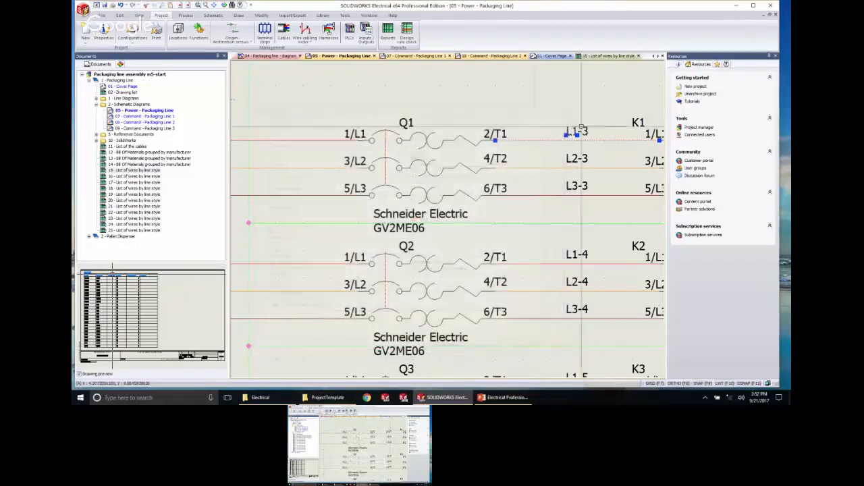
Set the length of wire L1-3 between Q1 and K1 to 100 mm in its wire properties.
{"action": "right_click", "coordinate": [532, 141]}
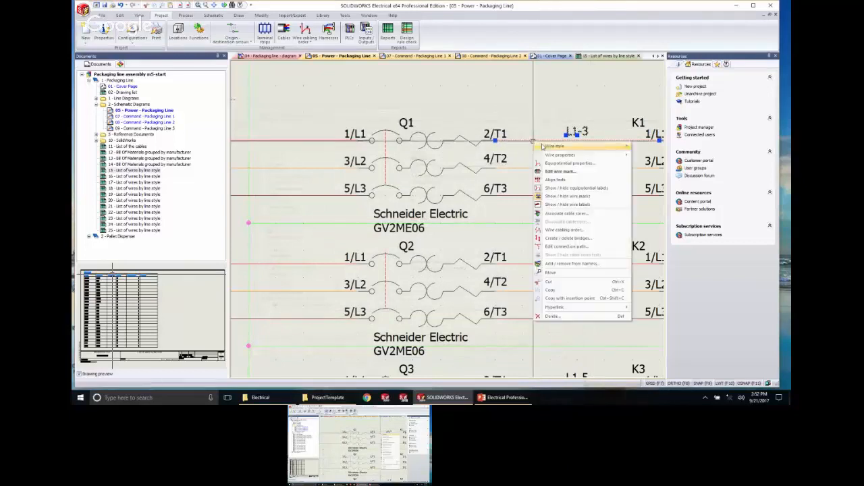
{"action": "left_click", "coordinate": [560, 162]}
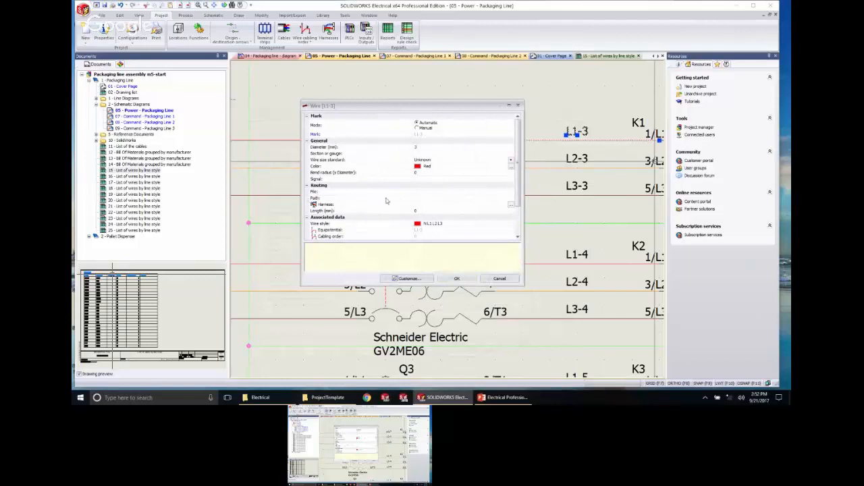
{"action": "scroll", "coordinate": [412, 216], "scroll_direction": "down", "scroll_amount": 2}
{"action": "scroll", "coordinate": [420, 221], "scroll_direction": "up", "scroll_amount": 1}
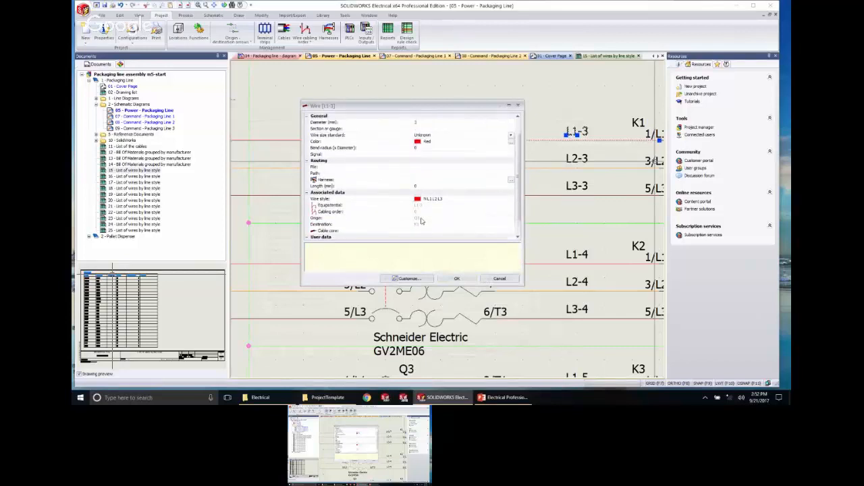
{"action": "left_click", "coordinate": [432, 186]}
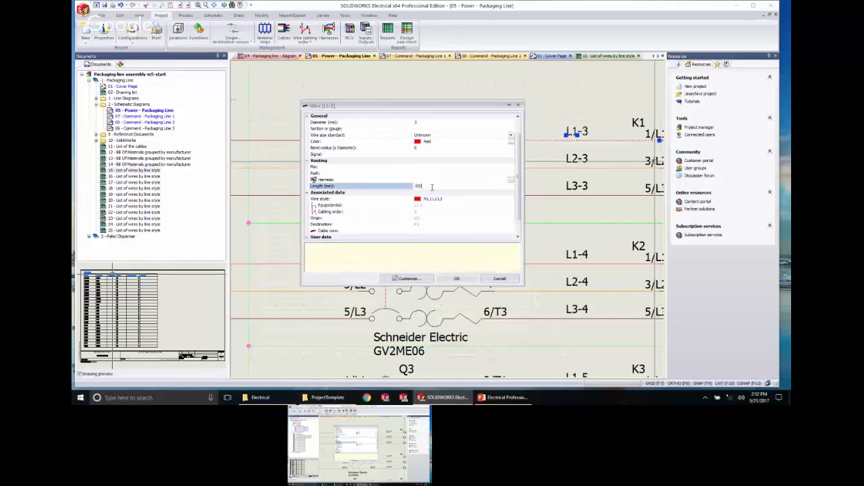
{"action": "left_click", "coordinate": [457, 278]}
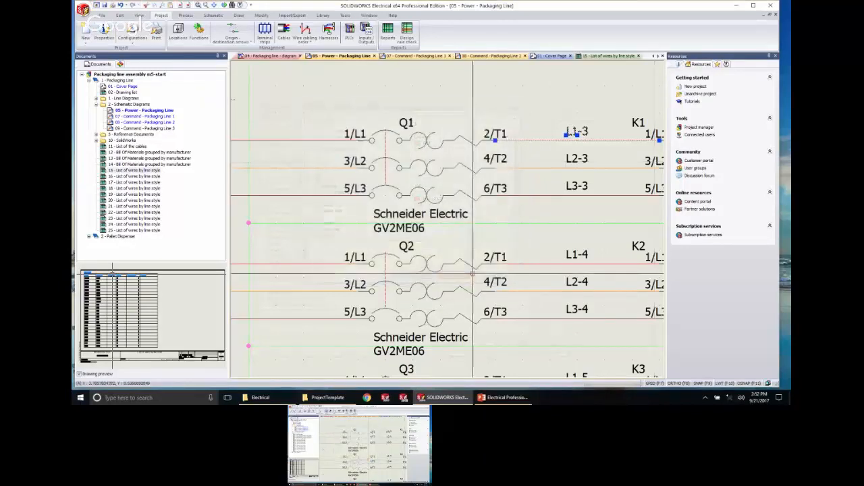
Update the 15 - List of wires by line style report drawing and inspect its Length column.
{"action": "right_click", "coordinate": [129, 171]}
{"action": "left_click", "coordinate": [162, 285]}
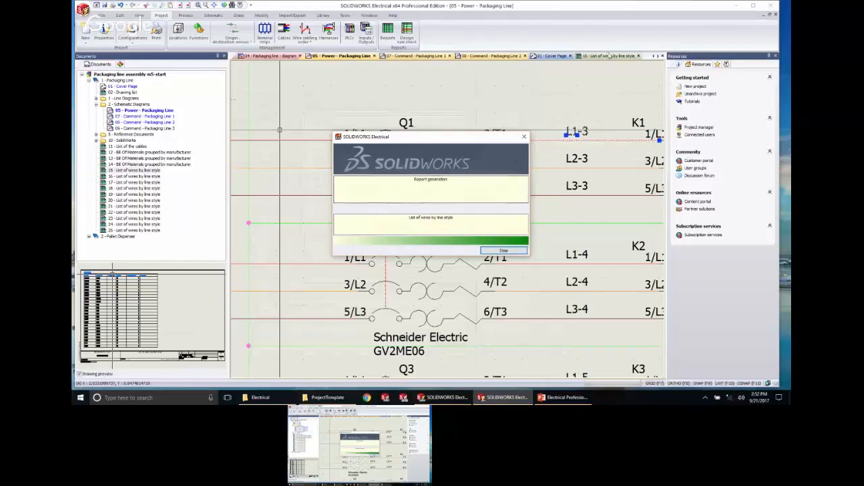
{"action": "left_click", "coordinate": [470, 293]}
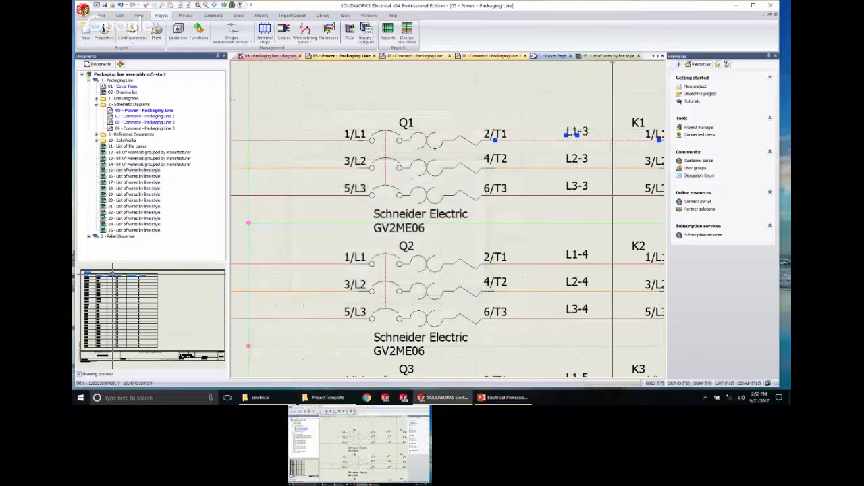
{"action": "left_click", "coordinate": [595, 56]}
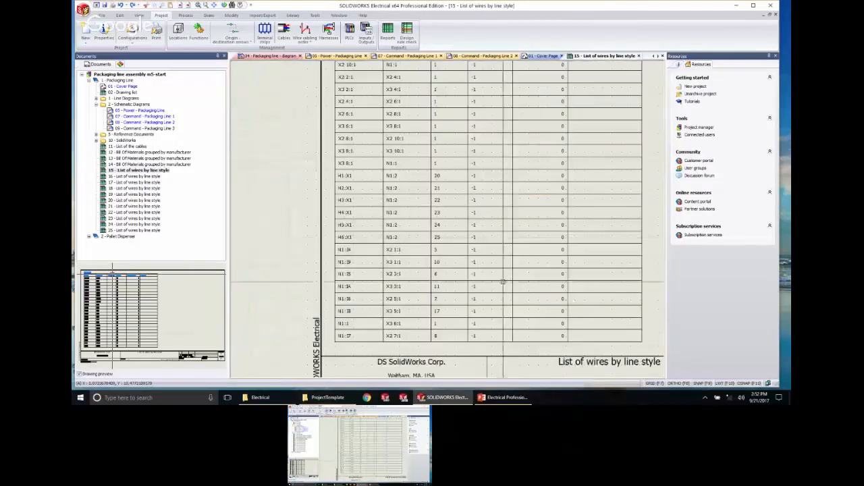
{"action": "scroll", "coordinate": [533, 279], "scroll_direction": "up", "scroll_amount": 3}
{"action": "scroll", "coordinate": [533, 279], "scroll_direction": "down", "scroll_amount": 3}
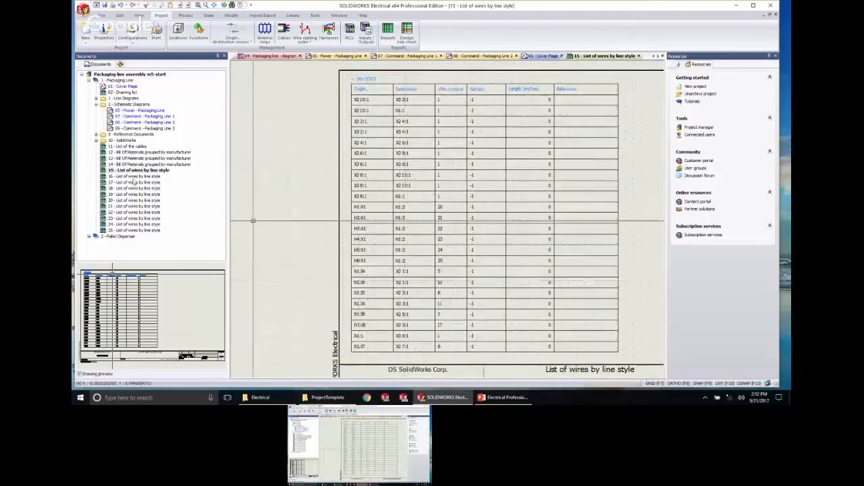
Open the List of wires by line style drawings 16 to 20 and look for the wire length entry.
{"action": "double_click", "coordinate": [135, 176]}
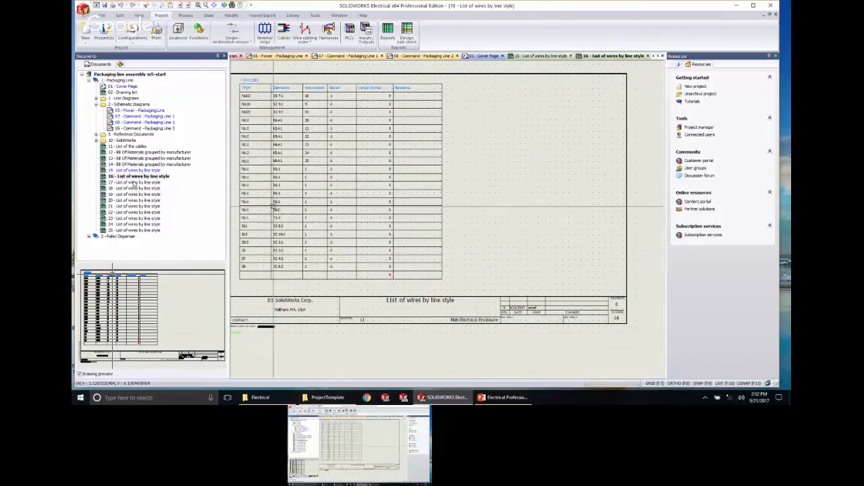
{"action": "double_click", "coordinate": [134, 183]}
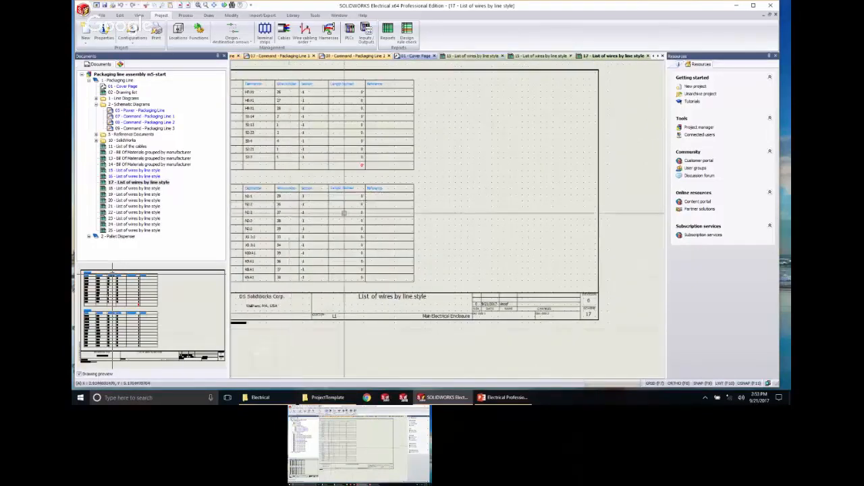
{"action": "double_click", "coordinate": [138, 189]}
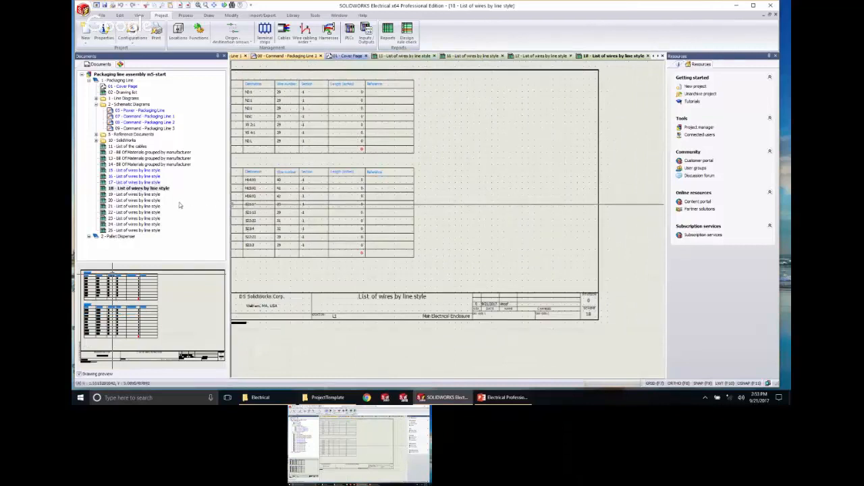
{"action": "double_click", "coordinate": [139, 195]}
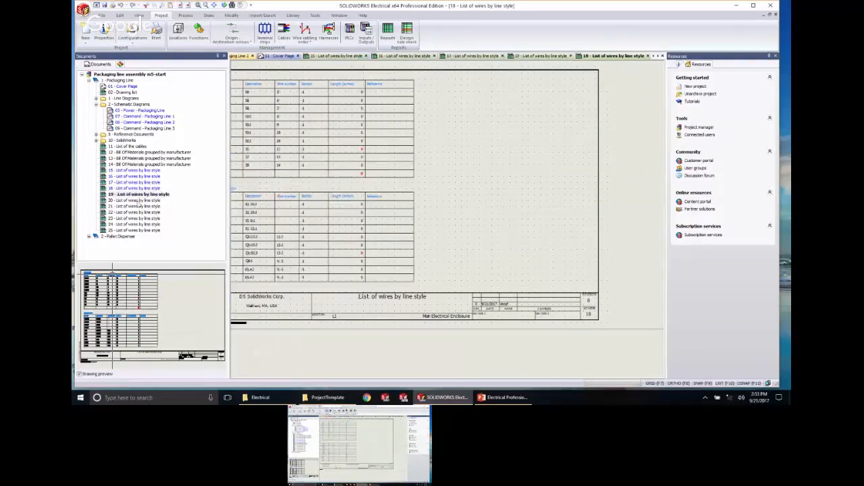
{"action": "double_click", "coordinate": [138, 201]}
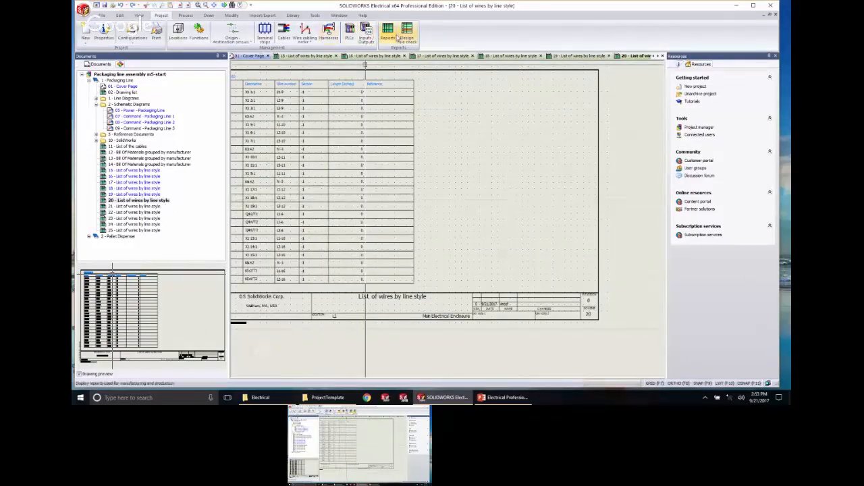
Sort the List of wires by line style report by length in the report manager and inspect the entry for wire L1-3.
{"action": "left_click", "coordinate": [396, 38]}
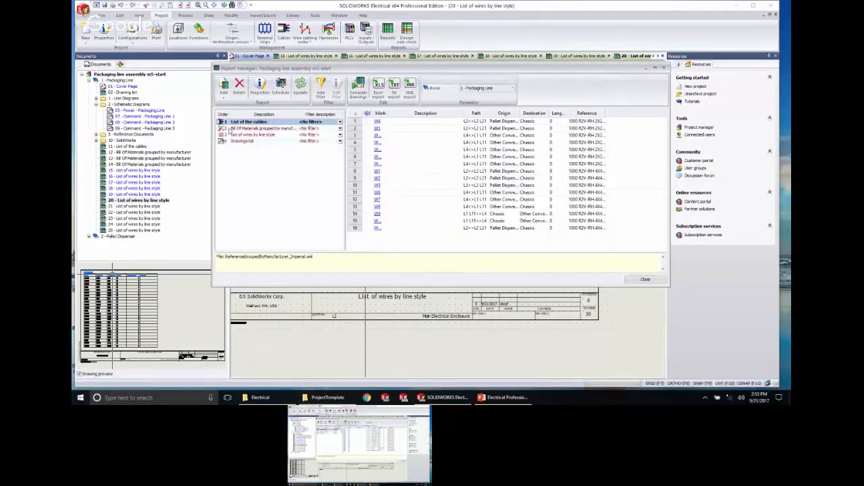
{"action": "left_click", "coordinate": [230, 128]}
{"action": "left_click", "coordinate": [242, 135]}
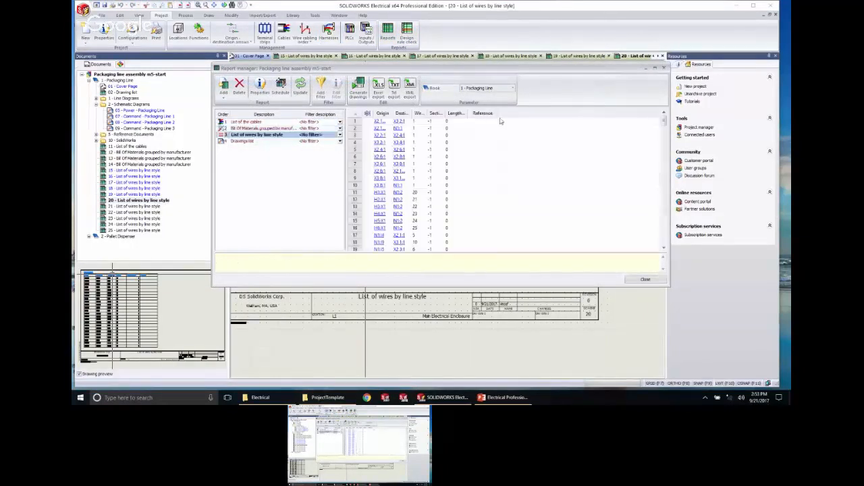
{"action": "left_click", "coordinate": [462, 113]}
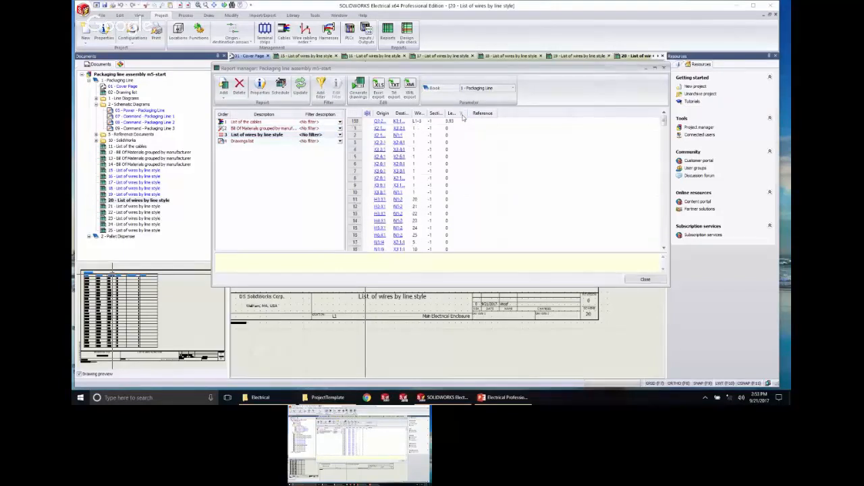
{"action": "left_click", "coordinate": [459, 123]}
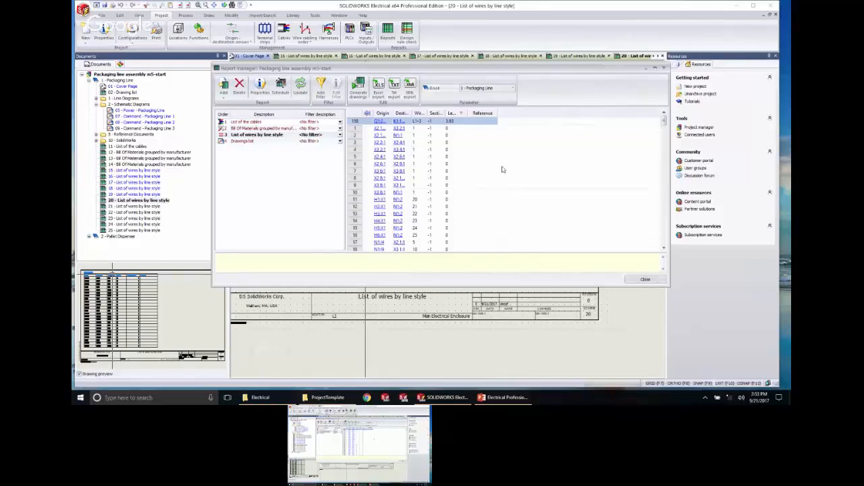
{"action": "left_click", "coordinate": [645, 279]}
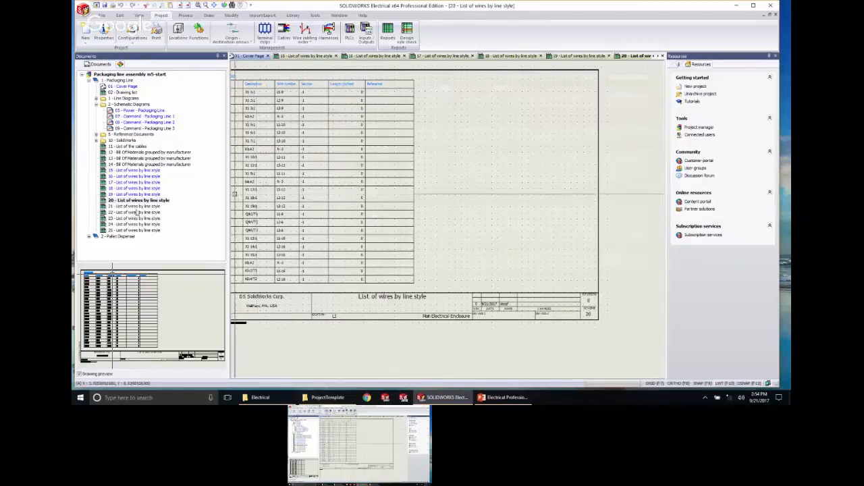
Open the 11 - List of the cables report drawing and examine the Length column of both tables.
{"action": "double_click", "coordinate": [143, 147]}
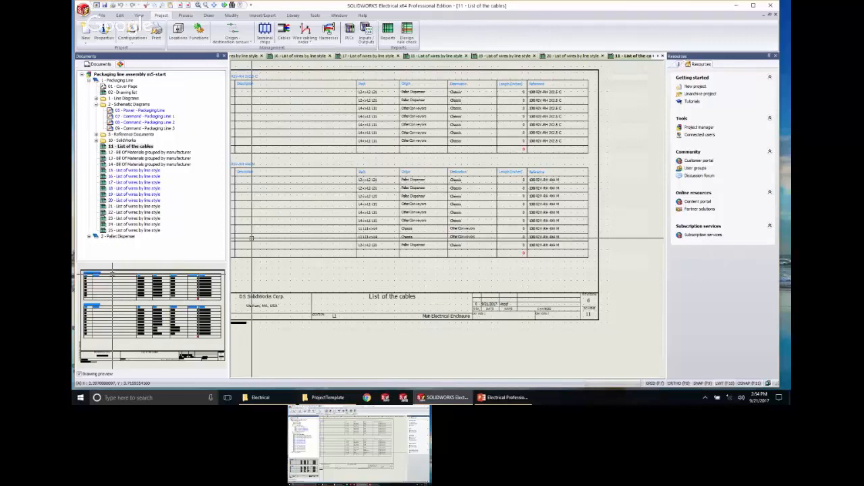
{"action": "scroll", "coordinate": [509, 161], "scroll_direction": "down", "scroll_amount": 2}
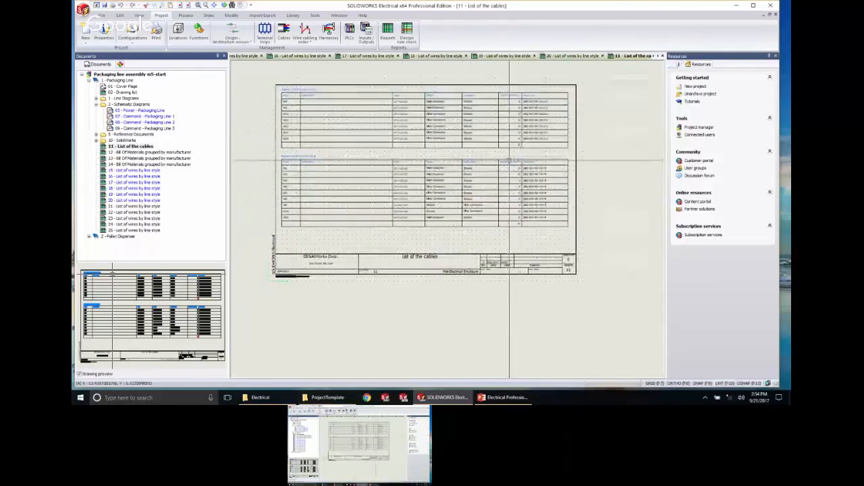
{"action": "scroll", "coordinate": [509, 161], "scroll_direction": "up", "scroll_amount": 3}
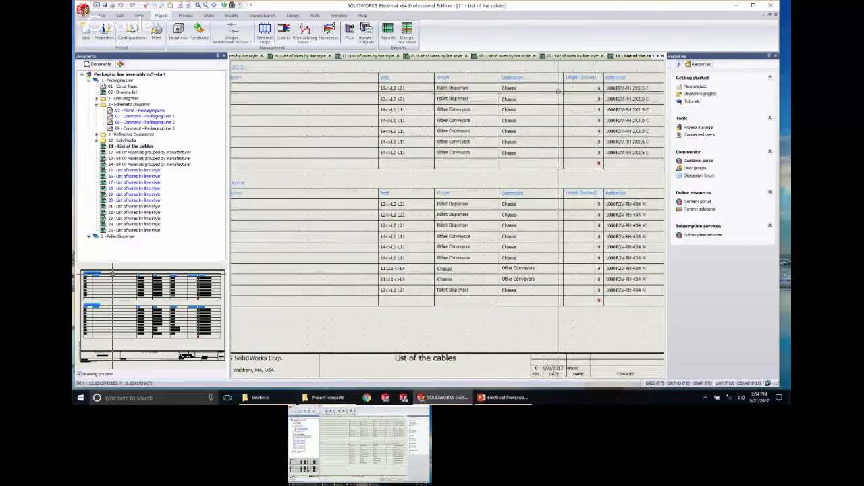
{"action": "scroll", "coordinate": [361, 114], "scroll_direction": "down", "scroll_amount": 2}
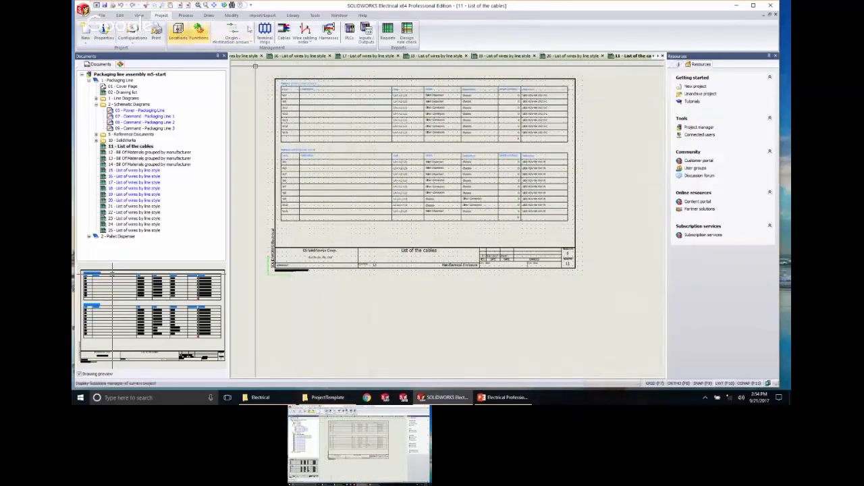
Set the length of cable W1 to 100 m in its properties through the cables manager.
{"action": "left_click", "coordinate": [284, 31]}
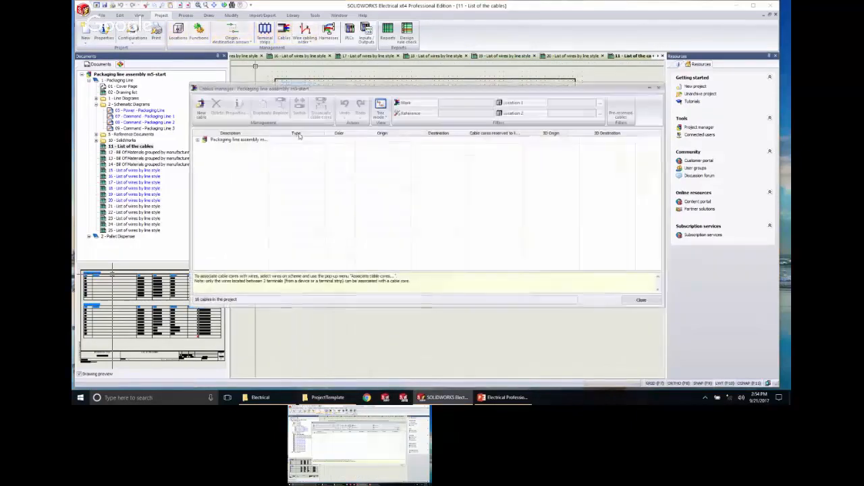
{"action": "left_click", "coordinate": [198, 140]}
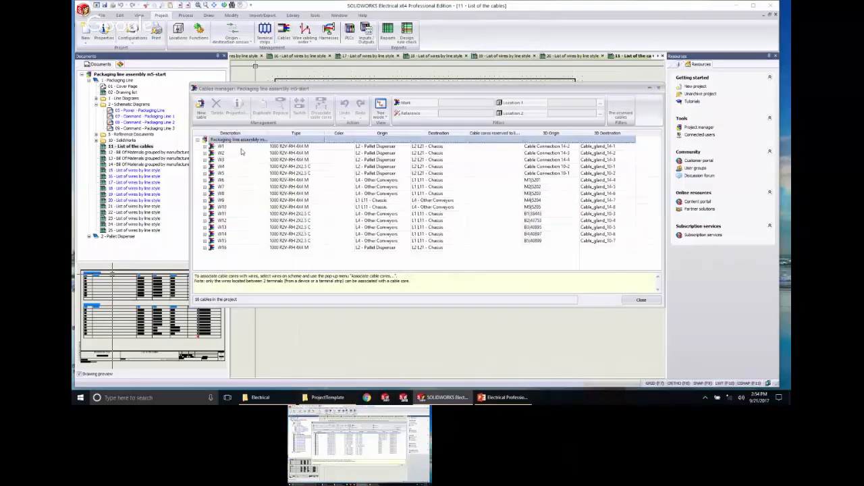
{"action": "left_click", "coordinate": [240, 147]}
{"action": "left_click", "coordinate": [236, 106]}
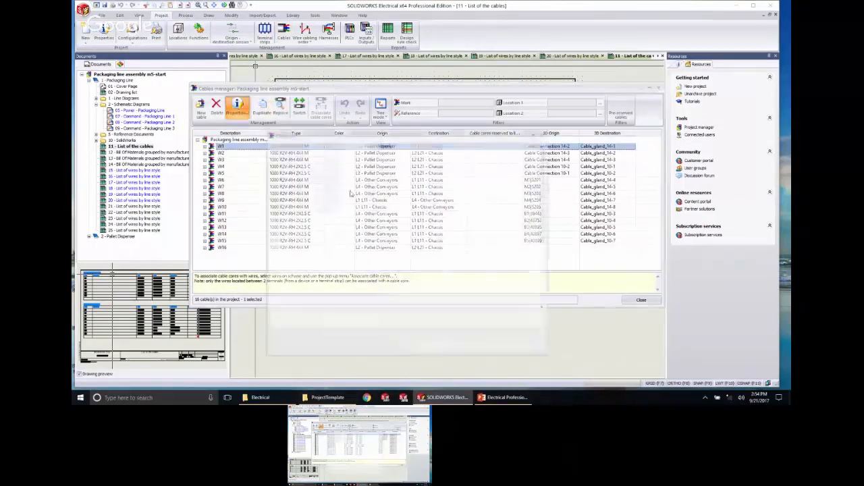
{"action": "scroll", "coordinate": [450, 238], "scroll_direction": "down", "scroll_amount": 4}
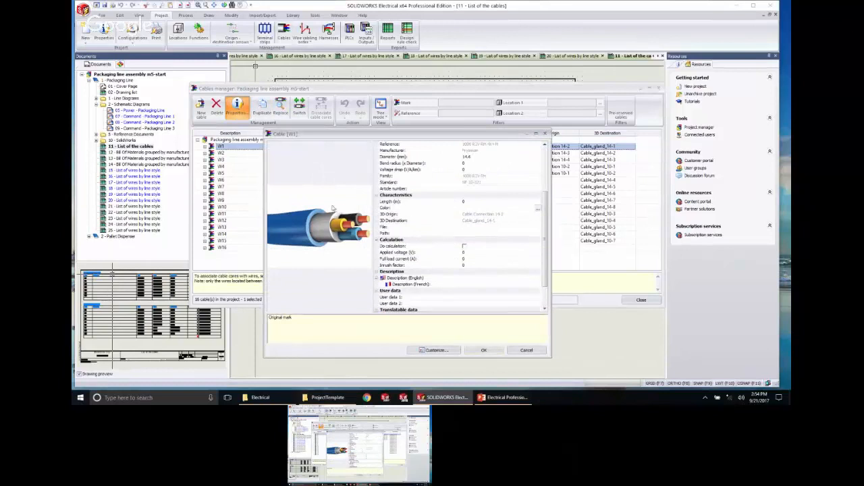
{"action": "left_click", "coordinate": [469, 202]}
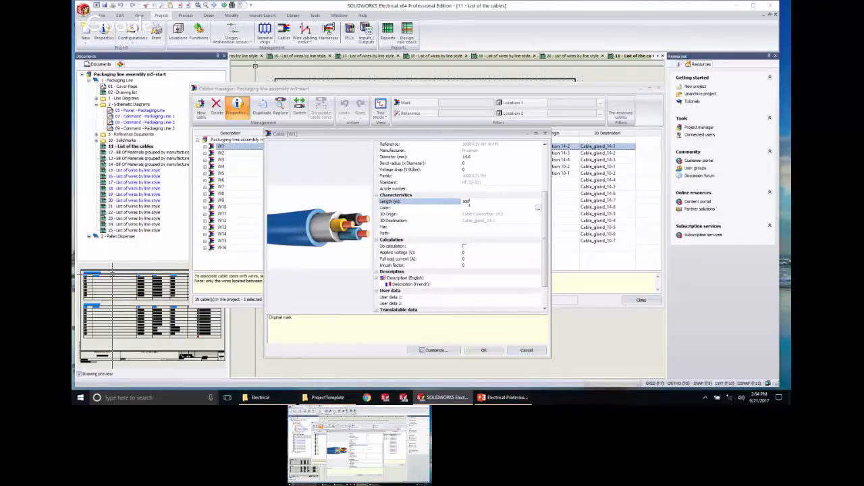
{"action": "left_click", "coordinate": [483, 350]}
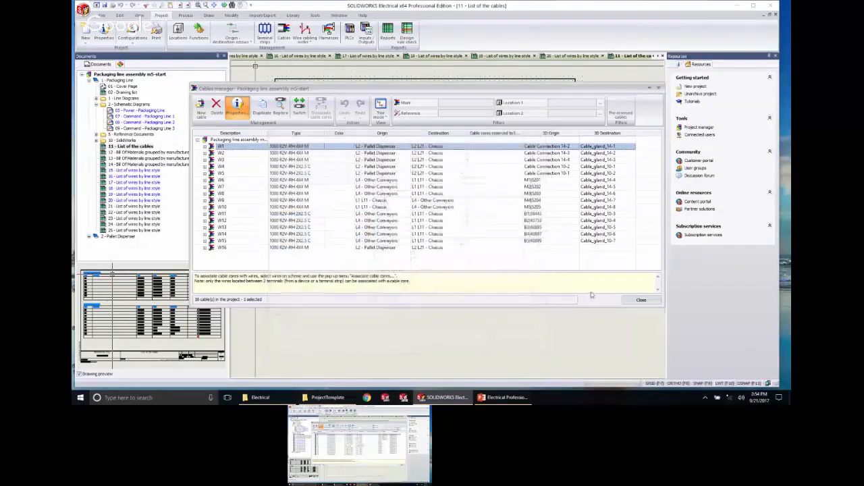
{"action": "left_click", "coordinate": [639, 299]}
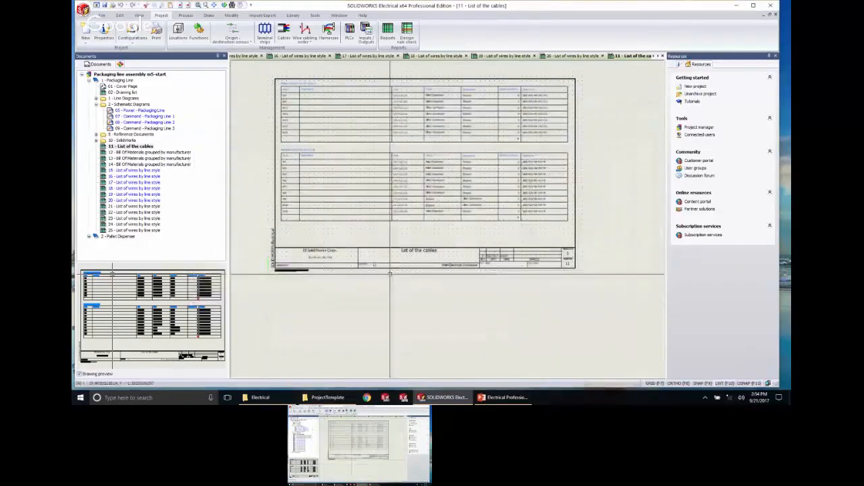
Update the 11 - List of the cables report drawing and check the length listed for cable W1.
{"action": "right_click", "coordinate": [146, 149]}
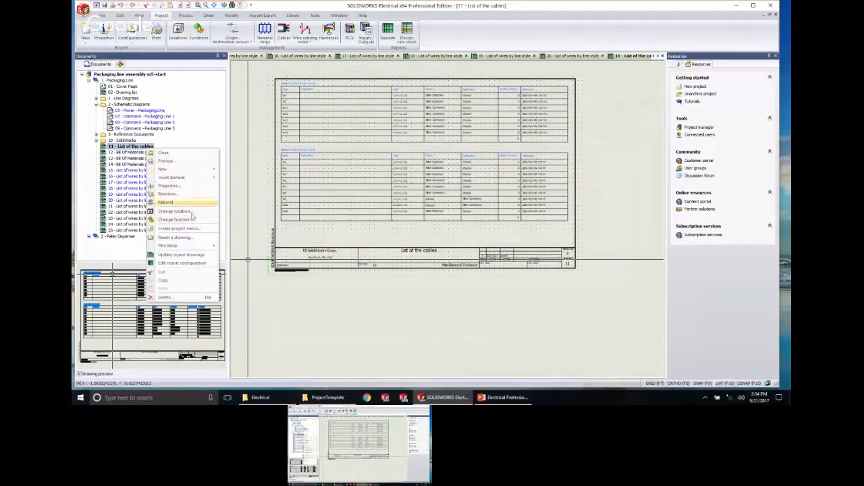
{"action": "left_click", "coordinate": [195, 255]}
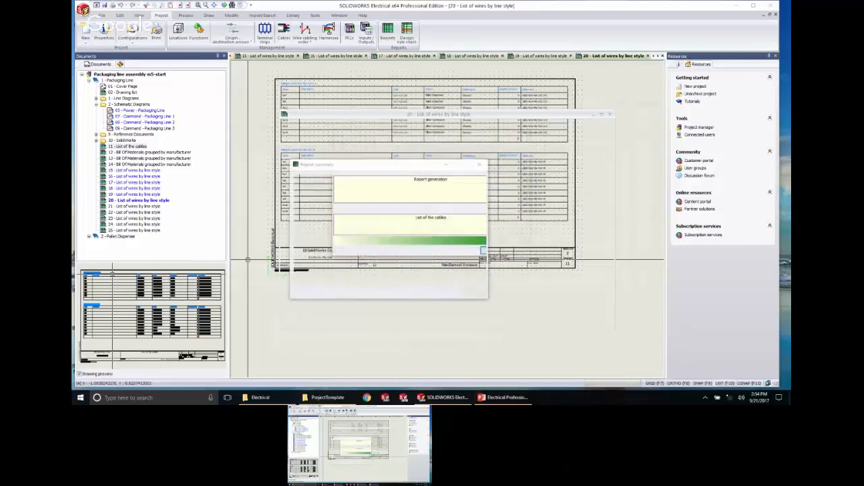
{"action": "left_click", "coordinate": [474, 293]}
{"action": "scroll", "coordinate": [519, 146], "scroll_direction": "up", "scroll_amount": 3}
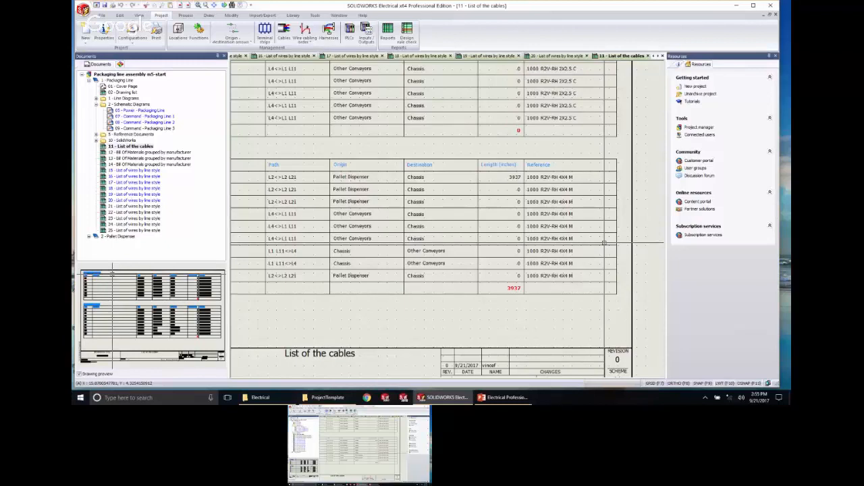
Close report drawings 11 and 20, and open 12 - Bill Of Materials grouped by manufacturer to review it.
{"action": "left_click", "coordinate": [647, 56]}
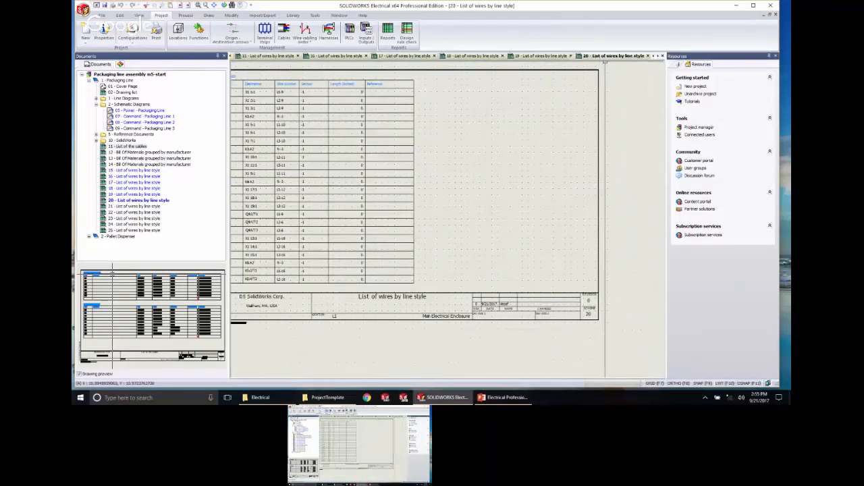
{"action": "left_click", "coordinate": [647, 56]}
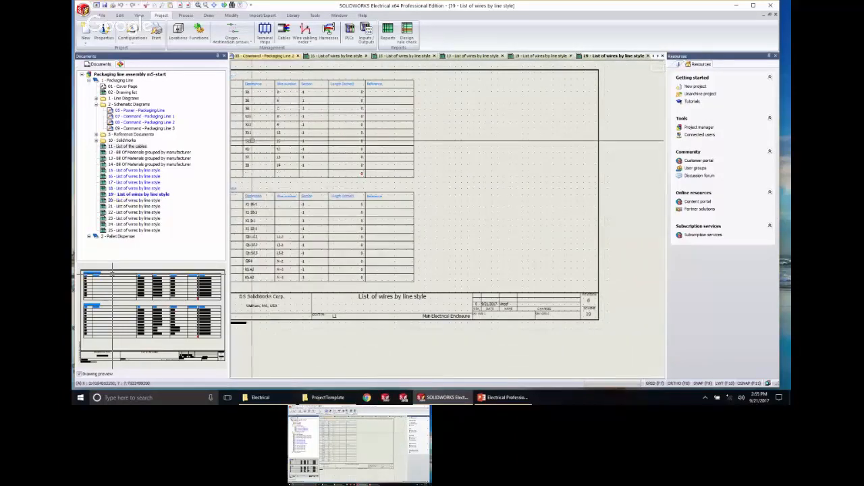
{"action": "double_click", "coordinate": [162, 153]}
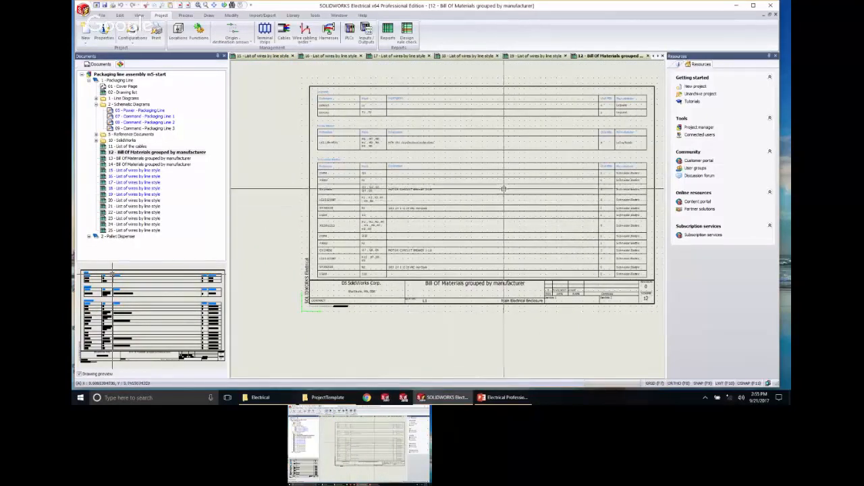
{"action": "scroll", "coordinate": [540, 228], "scroll_direction": "up", "scroll_amount": 3}
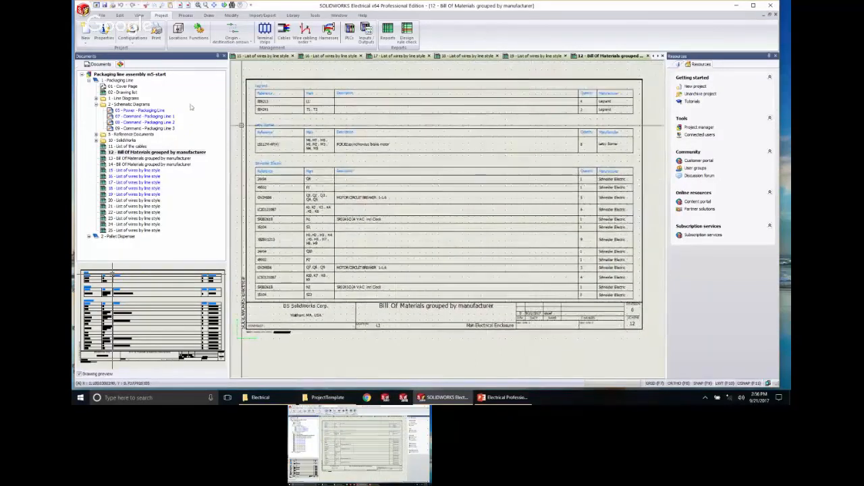
Expand L1 - Main Electrical Enclosure in the project's component tree and select terminal strip X1 under L11 - Chassis.
{"action": "left_click", "coordinate": [120, 64]}
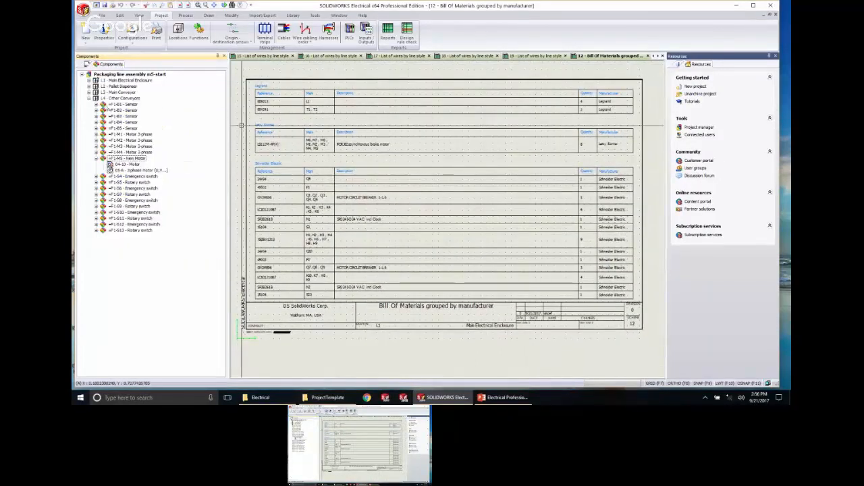
{"action": "left_click", "coordinate": [88, 79]}
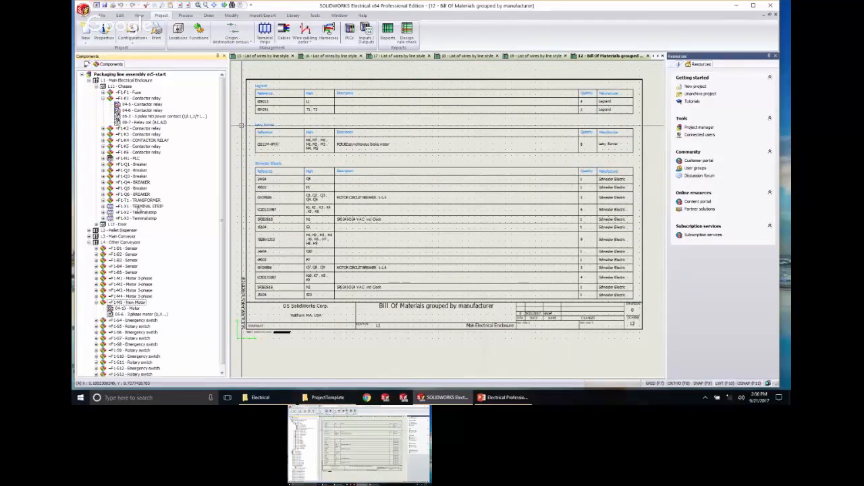
{"action": "left_click", "coordinate": [137, 206]}
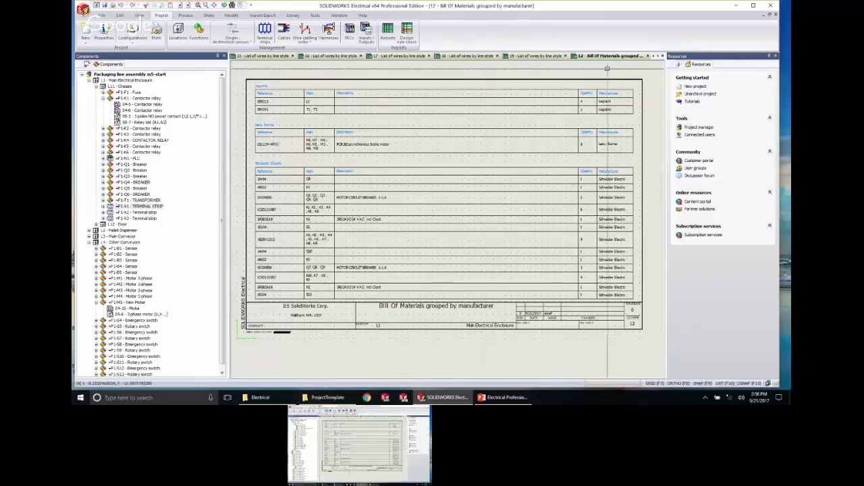
Close the bill of materials report drawing 12 and the wire list drawings 17, 18 and 19.
{"action": "left_click", "coordinate": [649, 56]}
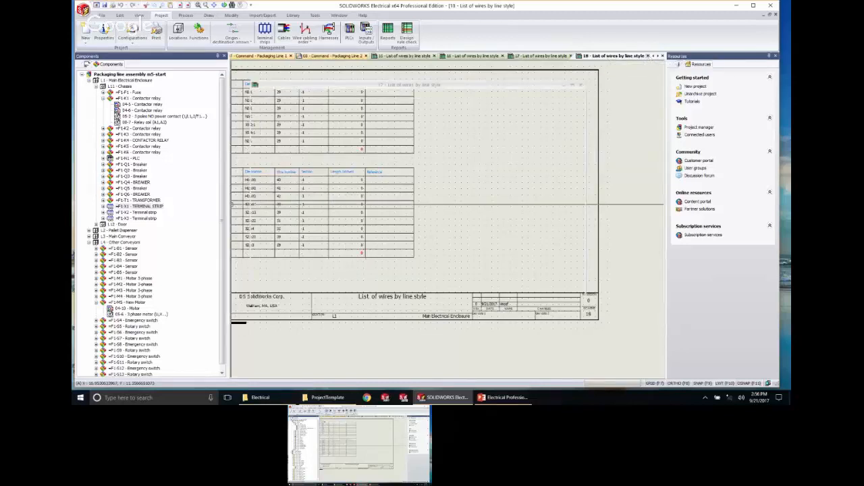
{"action": "left_click", "coordinate": [648, 56]}
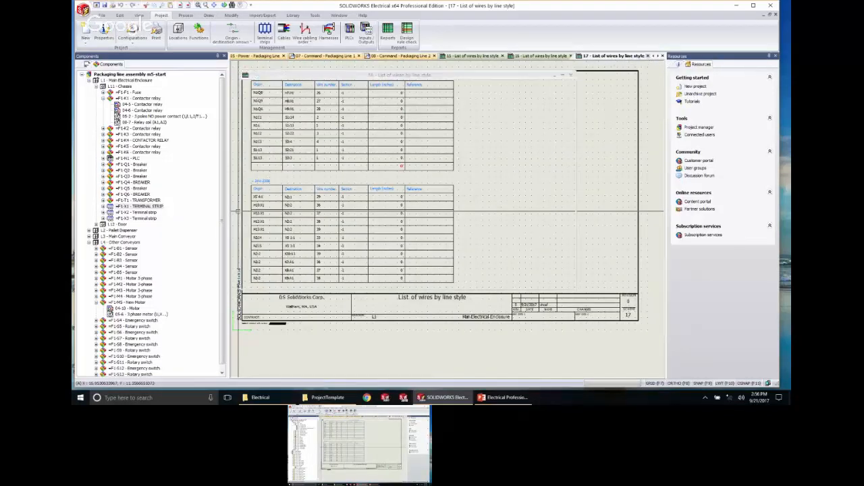
{"action": "left_click", "coordinate": [648, 56]}
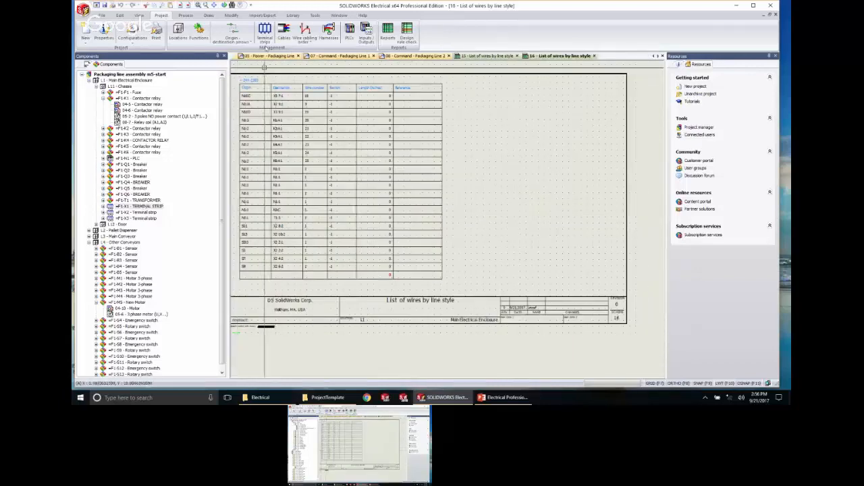
Open terminal strip X1 from the terminal strips manager in the terminal strip editor to review its terminals and cables.
{"action": "left_click", "coordinate": [265, 35]}
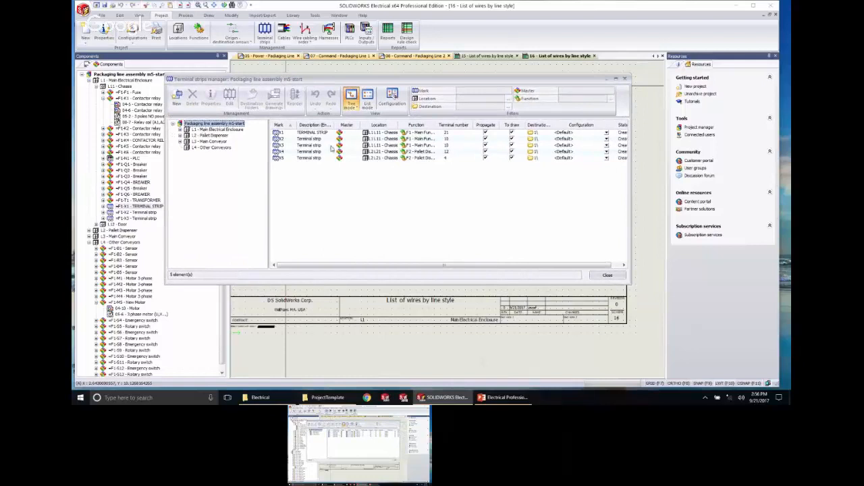
{"action": "left_click", "coordinate": [311, 133]}
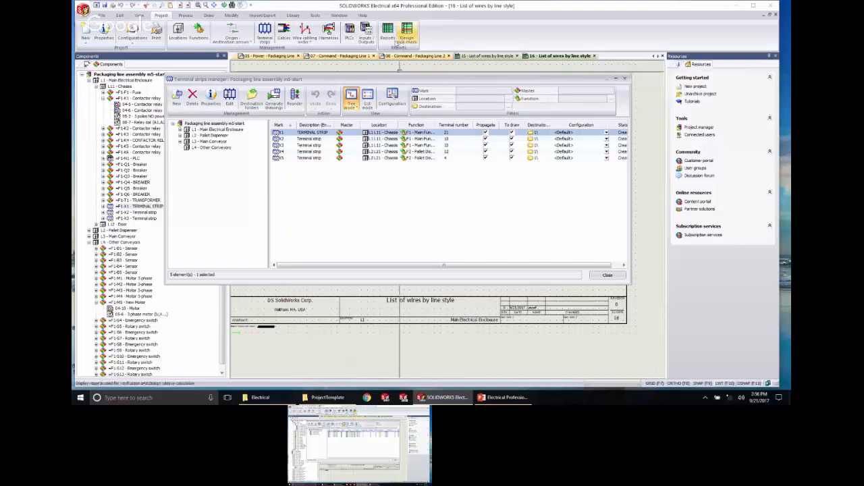
{"action": "double_click", "coordinate": [305, 133]}
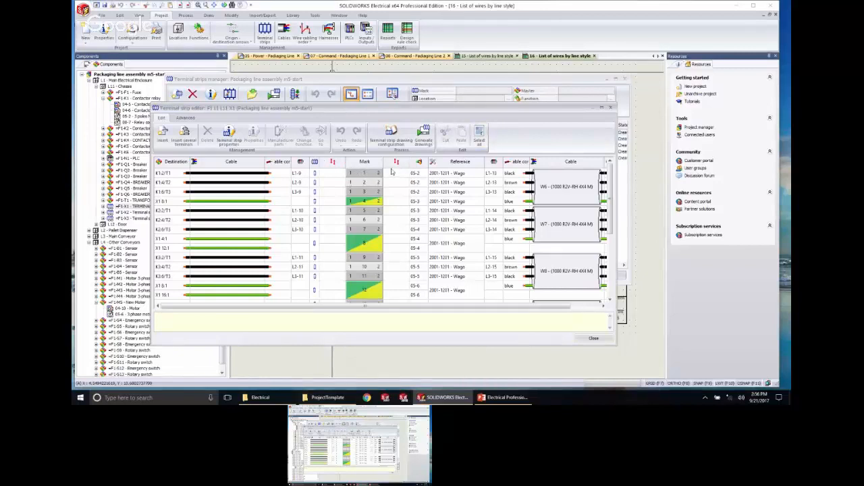
Try to create bridges across terminals 1 to 3 of strip X1, and close the terminal strip editor and manager.
{"action": "left_click_drag", "start_coordinate": [328, 174], "coordinate": [331, 189]}
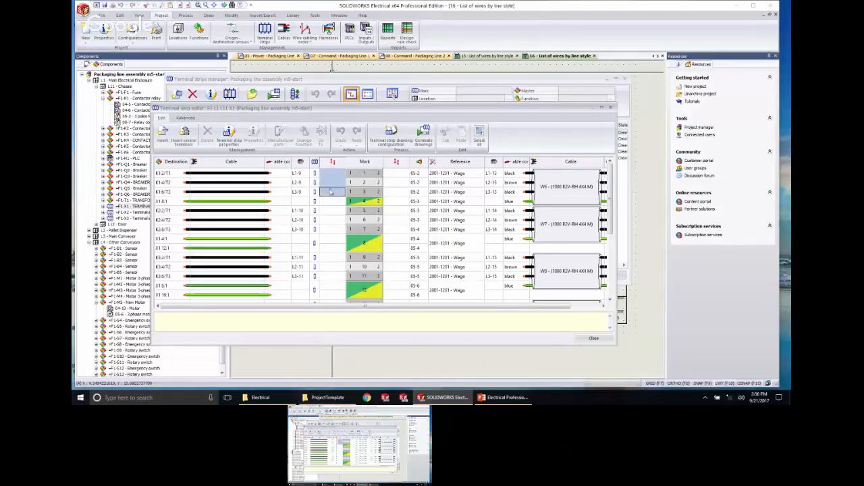
{"action": "right_click", "coordinate": [331, 189]}
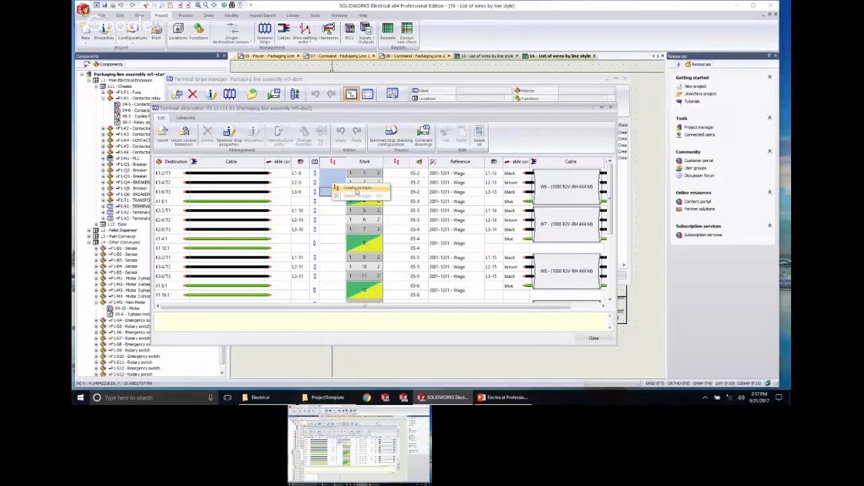
{"action": "left_click", "coordinate": [355, 191]}
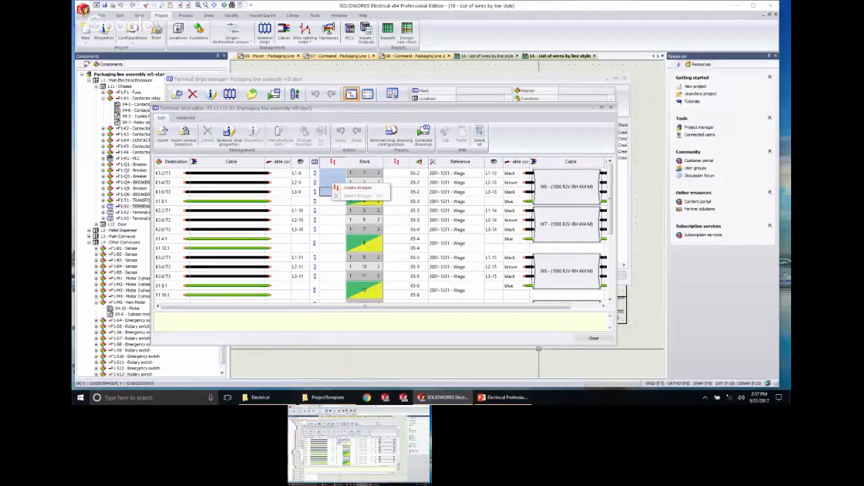
{"action": "left_click", "coordinate": [594, 338]}
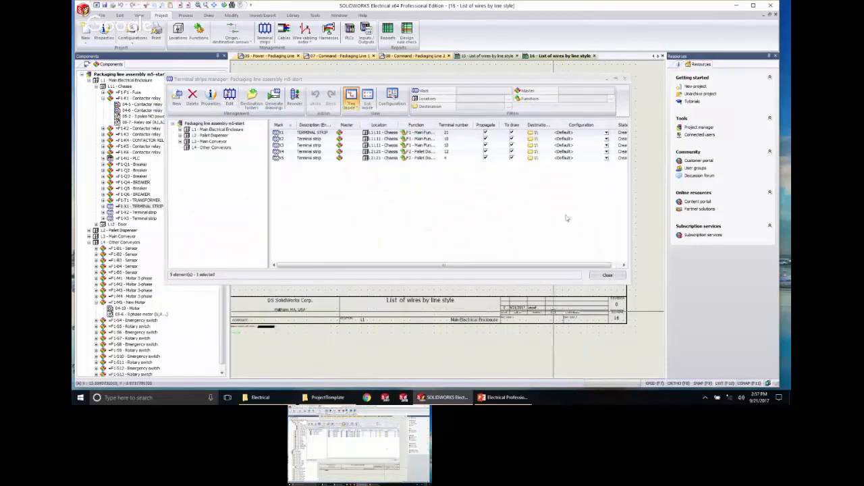
{"action": "left_click", "coordinate": [608, 275]}
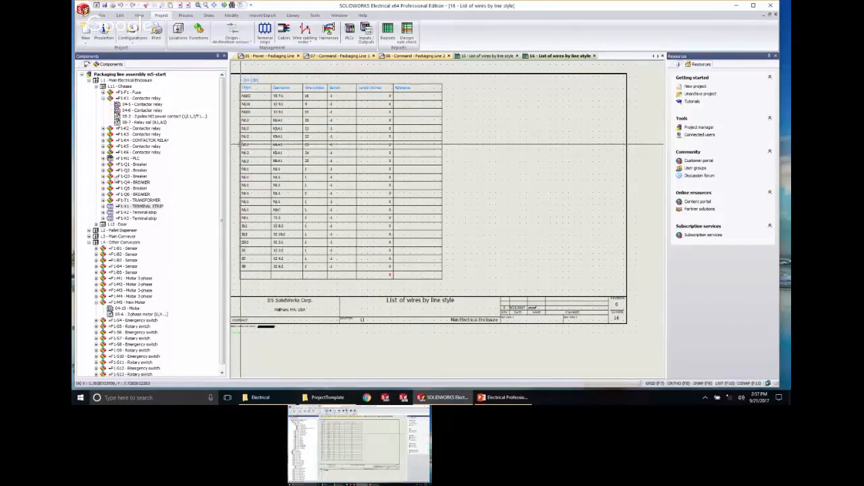
Generate the drawing of terminal strip X1 from the component tree into book 1 - Packaging Line.
{"action": "right_click", "coordinate": [124, 205]}
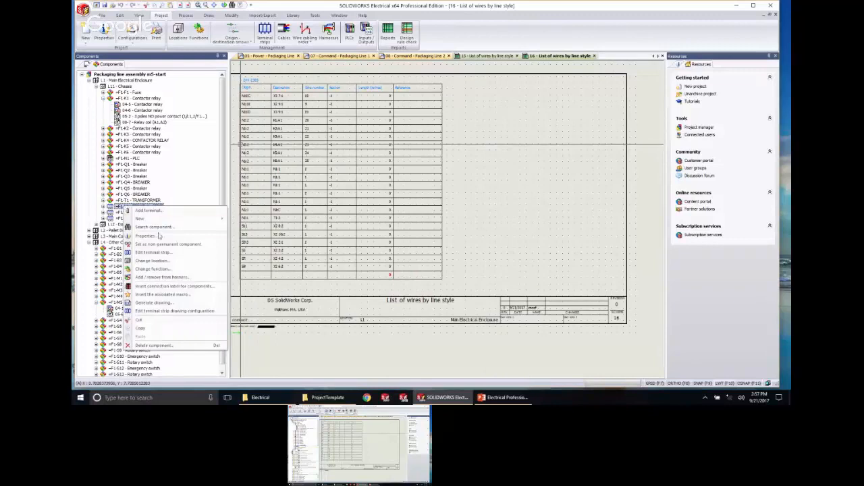
{"action": "left_click", "coordinate": [162, 303]}
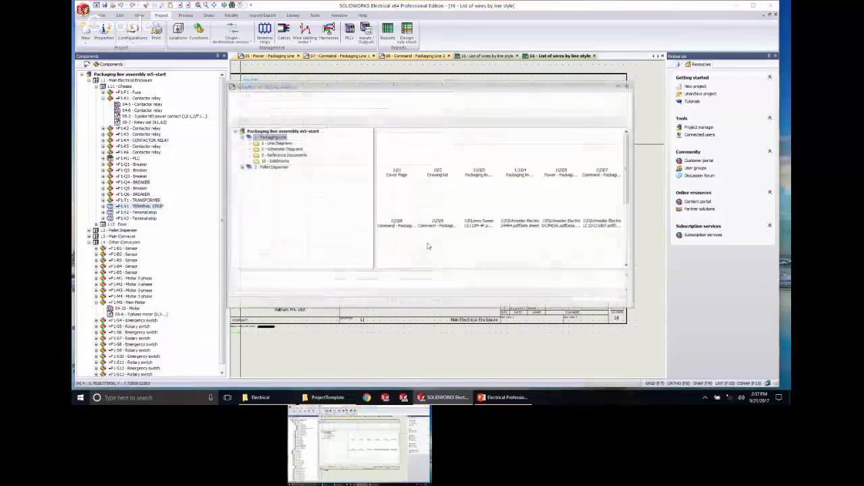
{"action": "left_click", "coordinate": [587, 301]}
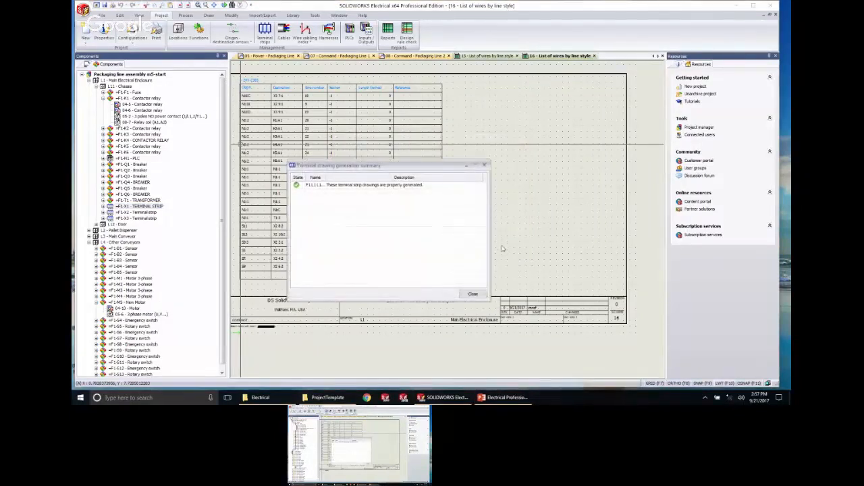
{"action": "left_click", "coordinate": [472, 295]}
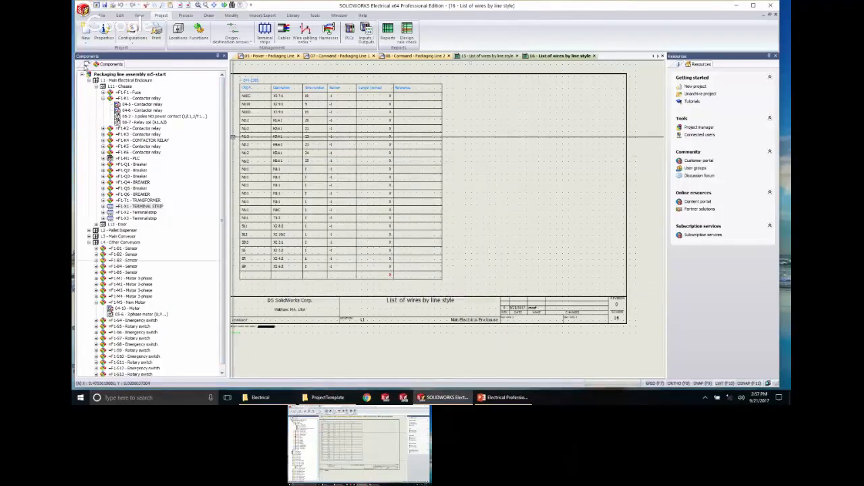
Open the generated terminal strip drawing 26 from the project's documents and examine the X1 terminals, cables and motors.
{"action": "left_click", "coordinate": [86, 64]}
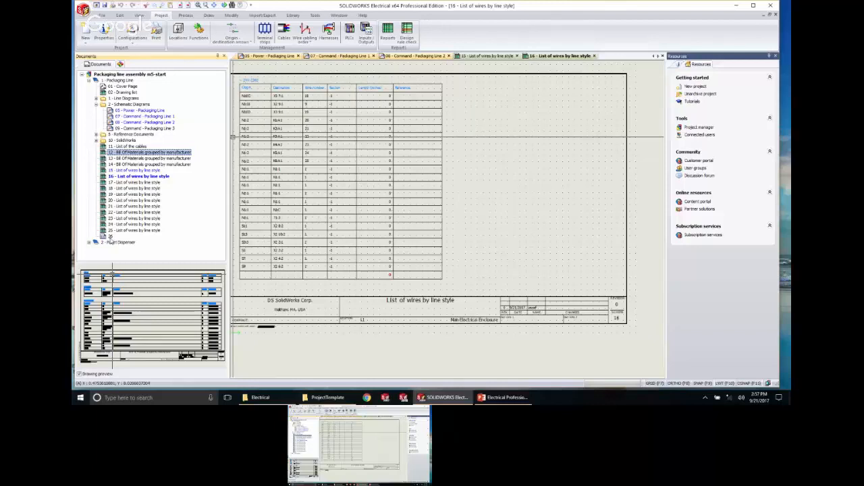
{"action": "left_click", "coordinate": [110, 236]}
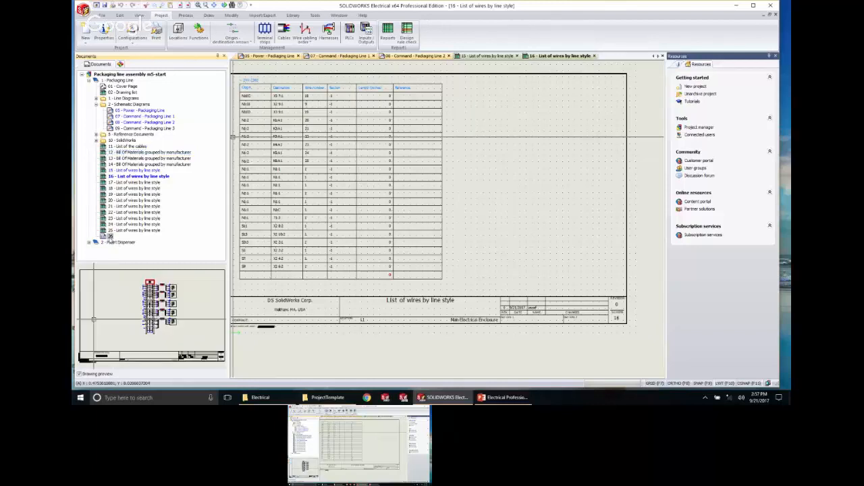
{"action": "double_click", "coordinate": [110, 236]}
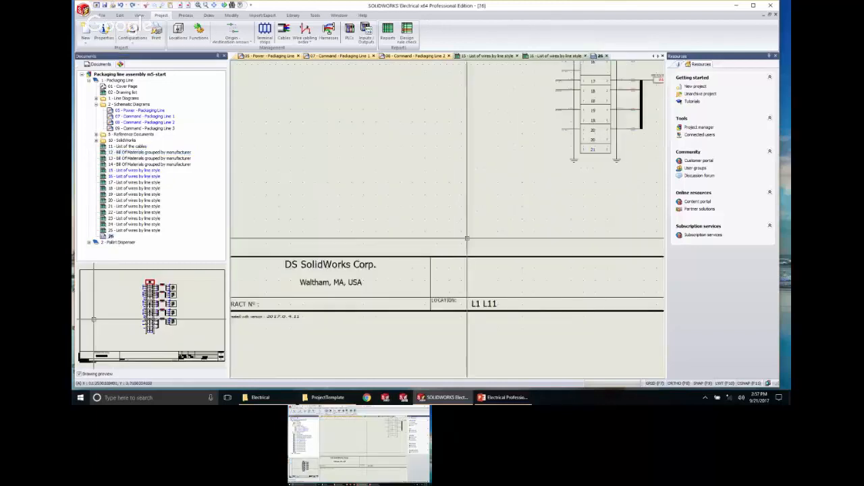
{"action": "mouse_move", "coordinate": [491, 211]}
{"action": "middle_mouse_down"}
{"action": "mouse_move", "coordinate": [524, 235]}
{"action": "mouse_move", "coordinate": [378, 273]}
{"action": "middle_mouse_up"}
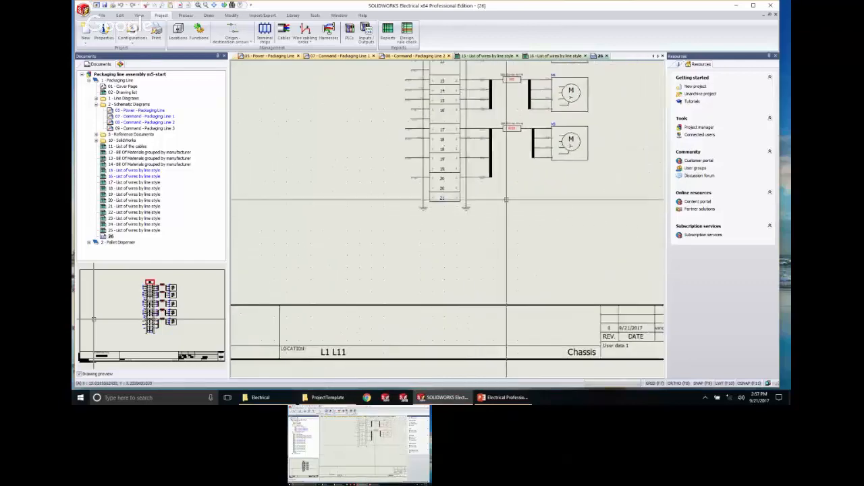
{"action": "scroll", "coordinate": [523, 186], "scroll_direction": "up", "scroll_amount": 2}
{"action": "middle_click_drag", "start_coordinate": [523, 187], "coordinate": [518, 319]}
{"action": "scroll", "coordinate": [517, 320], "scroll_direction": "down", "scroll_amount": 2}
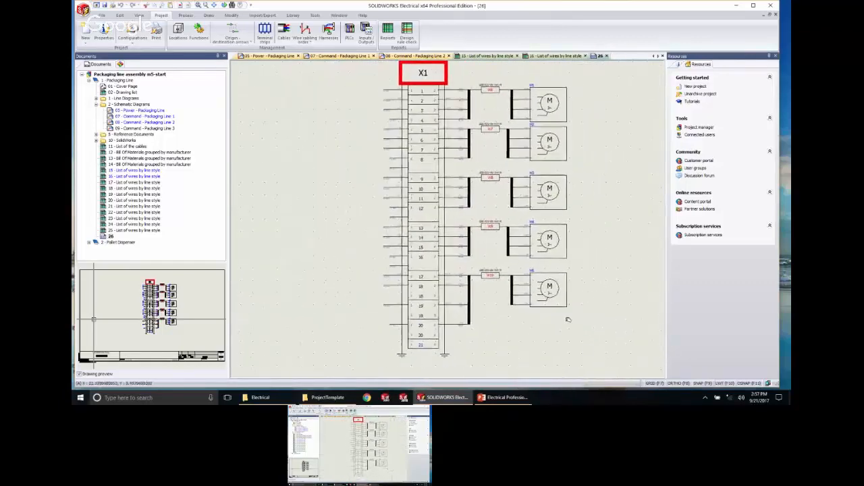